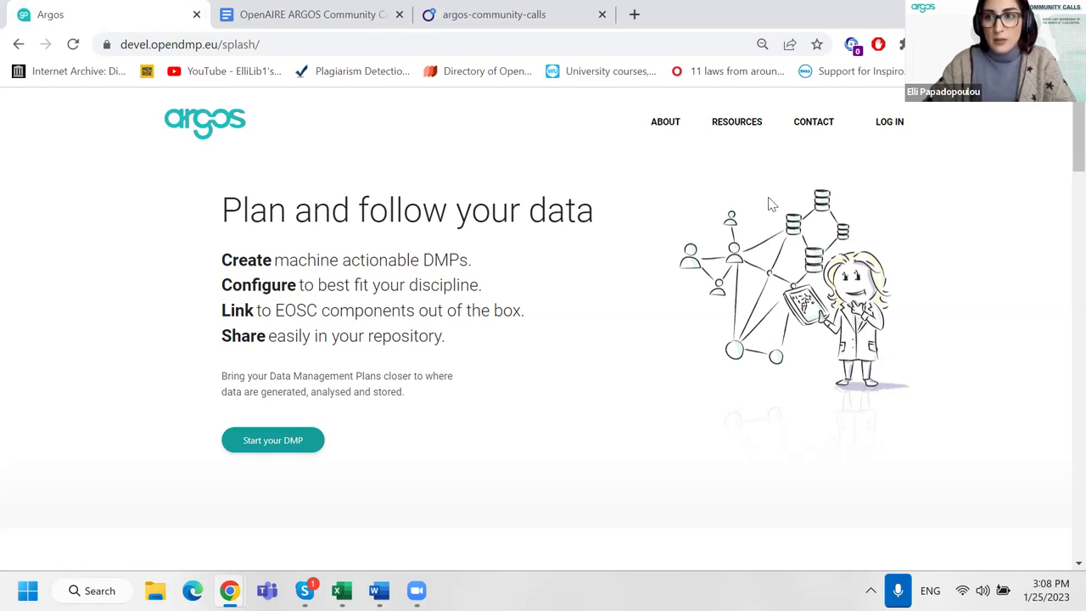
# Step: Show the Argos landing page in full screen and look through its sections, returning to the beginning
pyautogui.click(1073, 45)
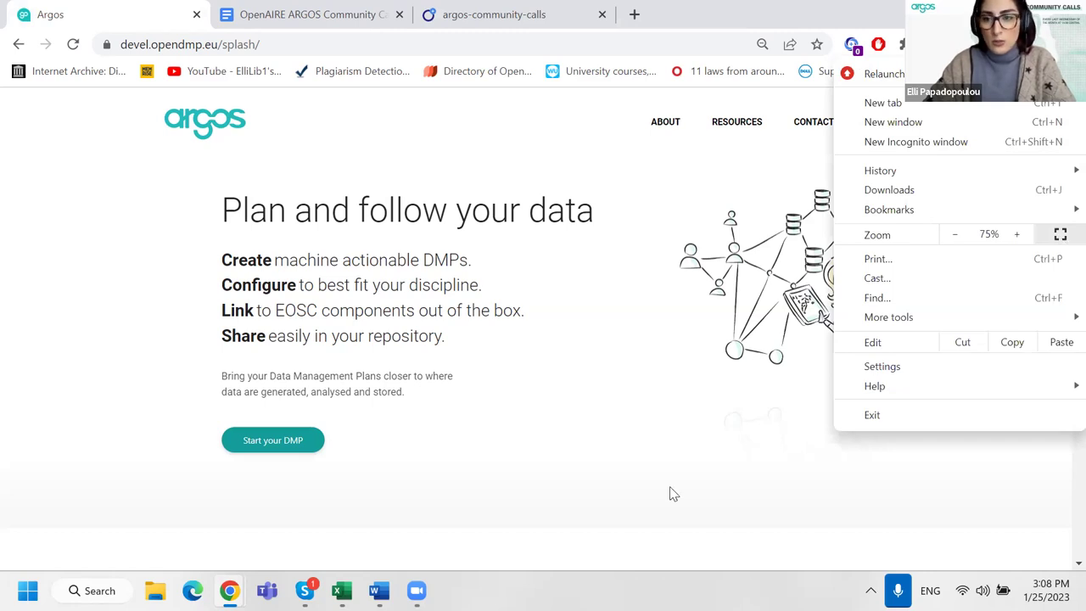
pyautogui.press('F11')
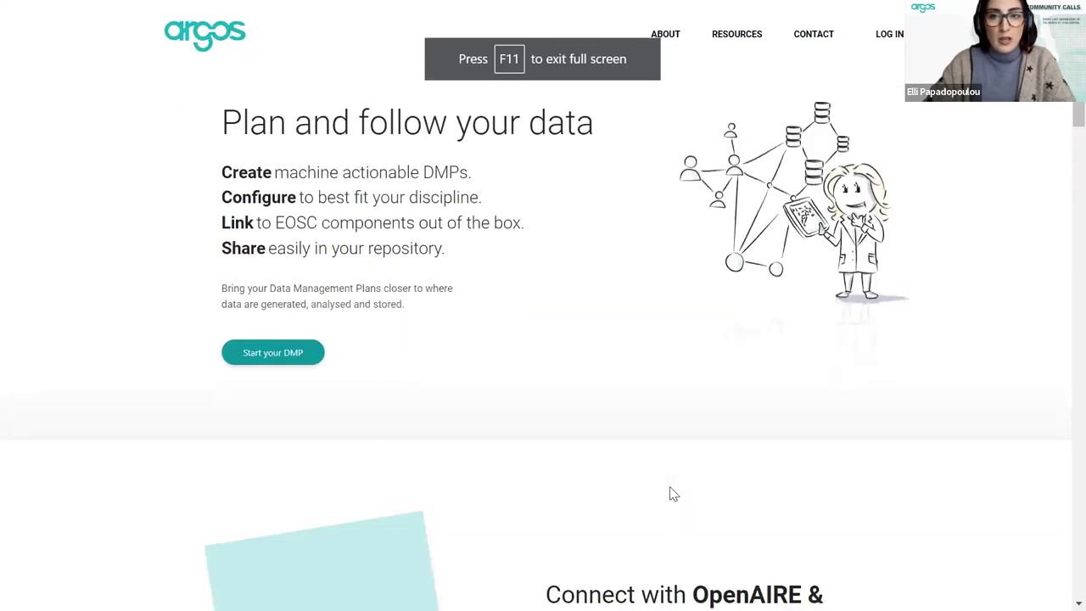
pyautogui.scroll(-5, 670, 492)
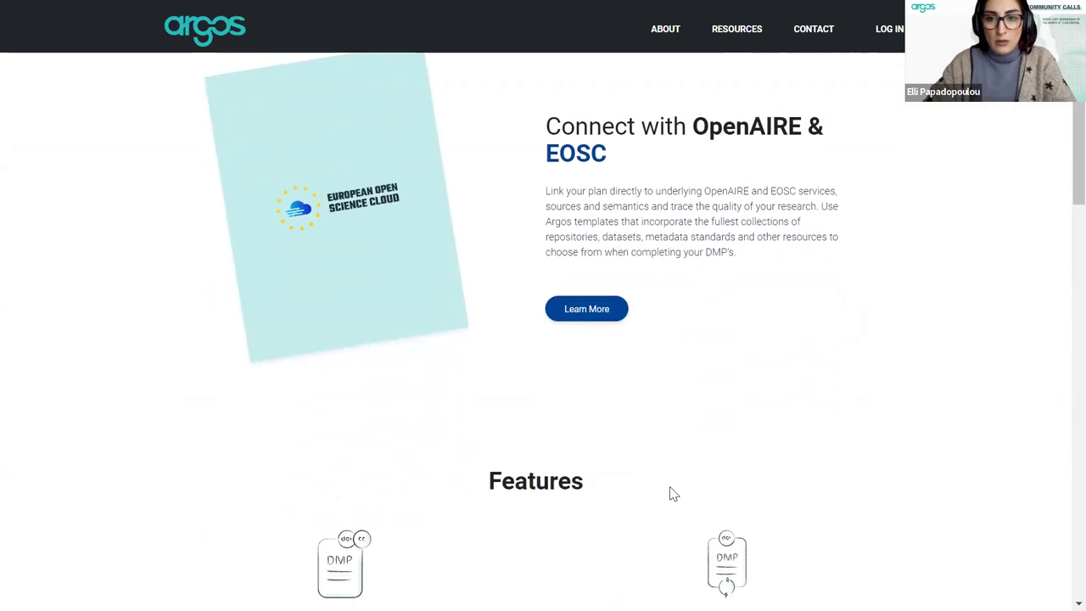
pyautogui.scroll(-10, 670, 490)
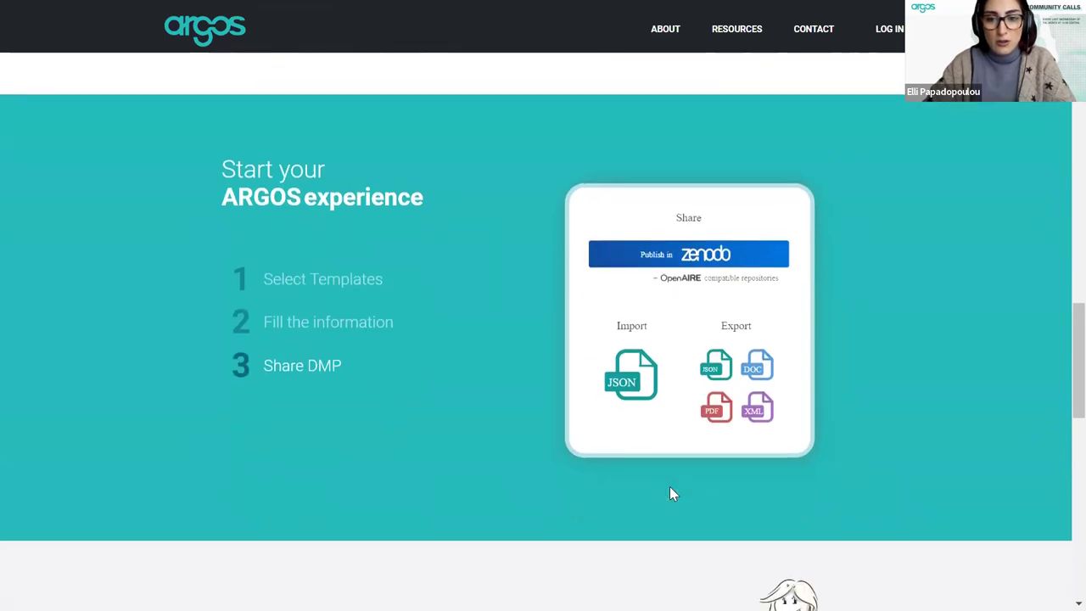
pyautogui.scroll(-3, 669, 493)
pyautogui.scroll(10, 669, 493)
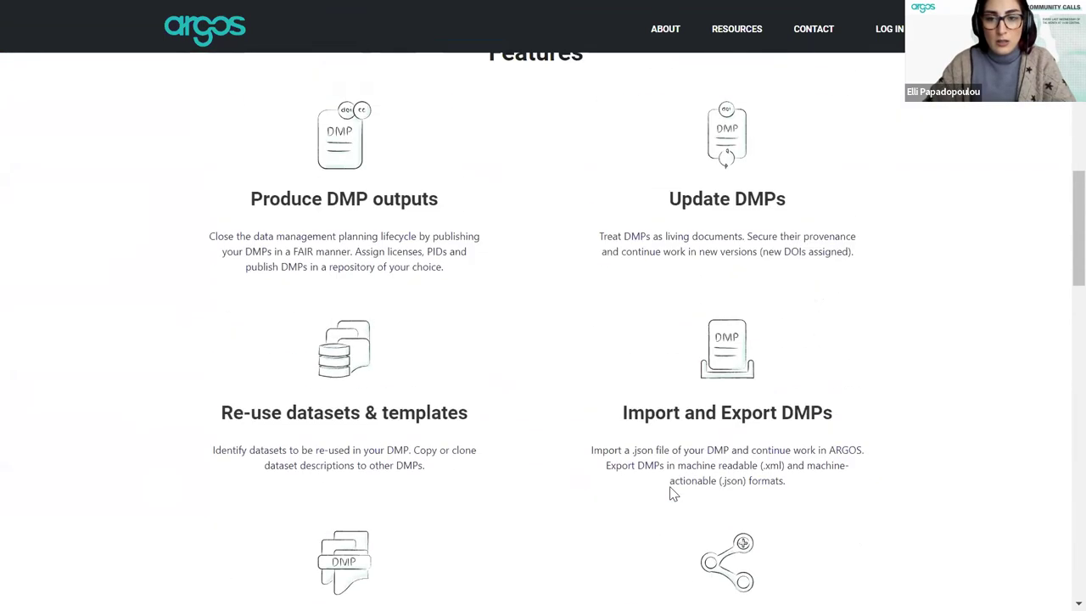
pyautogui.scroll(9, 670, 492)
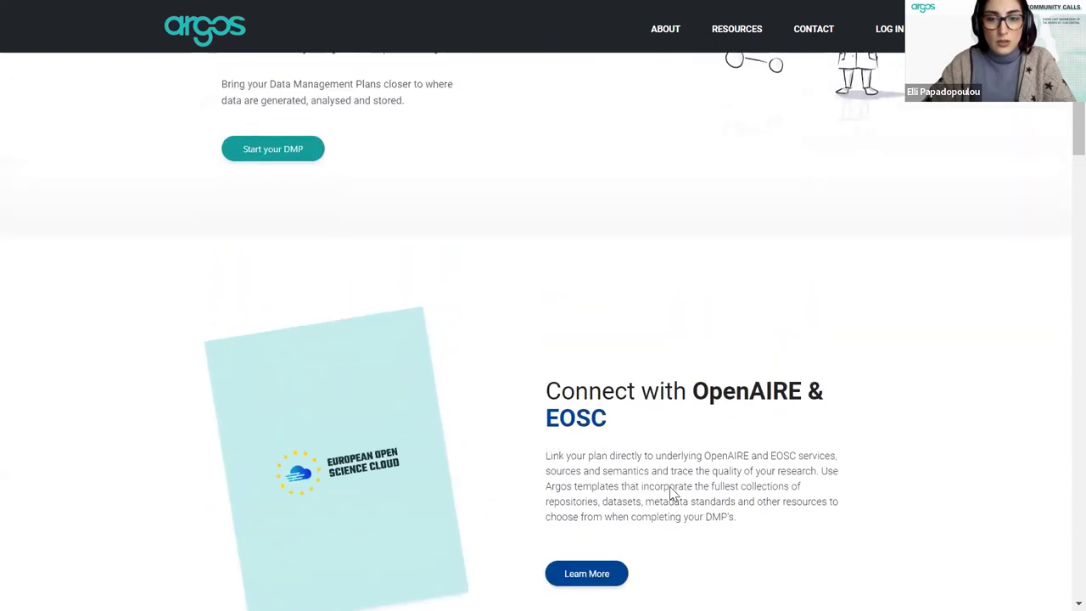
pyautogui.scroll(3, 670, 490)
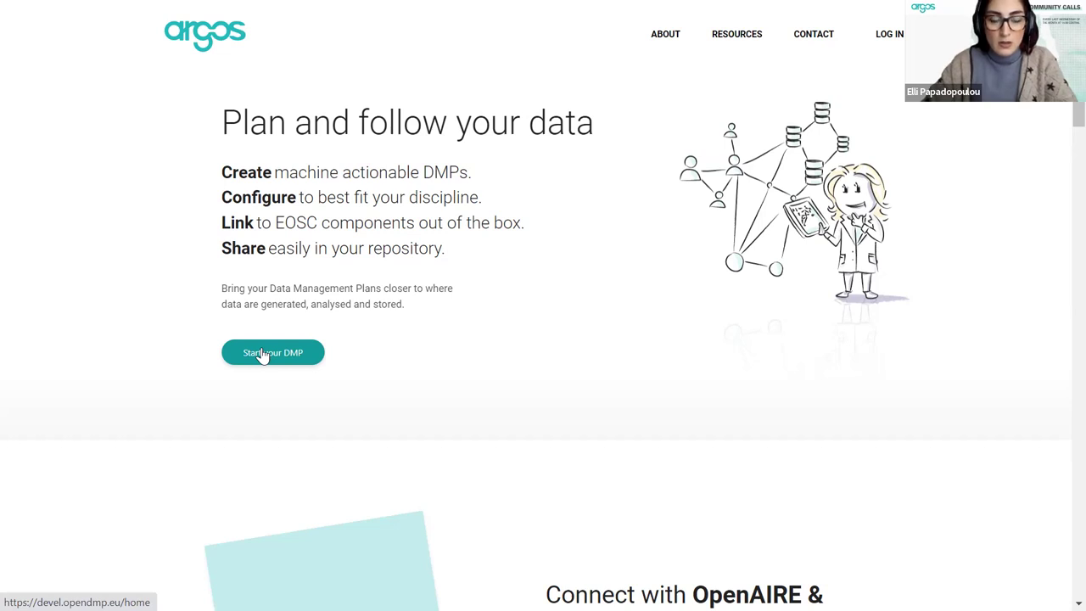
# Step: Start a DMP from the landing page to reach the personal dashboard, and log out of the account
pyautogui.click(263, 354)
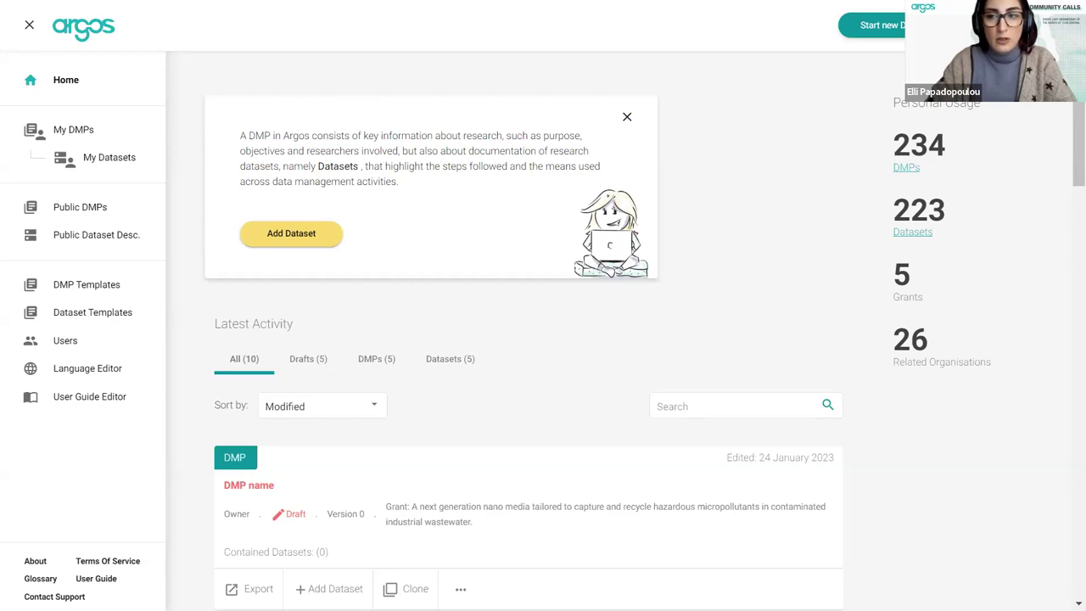
pyautogui.click(1006, 34)
pyautogui.click(976, 110)
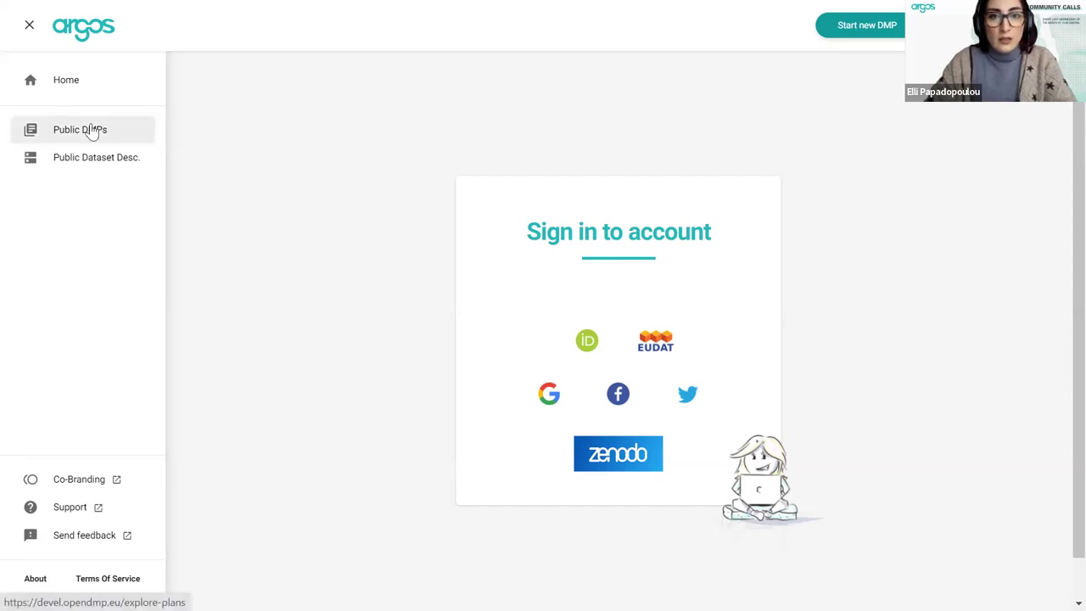
# Step: View the latest public DMPs and public datasets on the home page, and open the full lists of published DMPs and public dataset descriptions
pyautogui.click(71, 97)
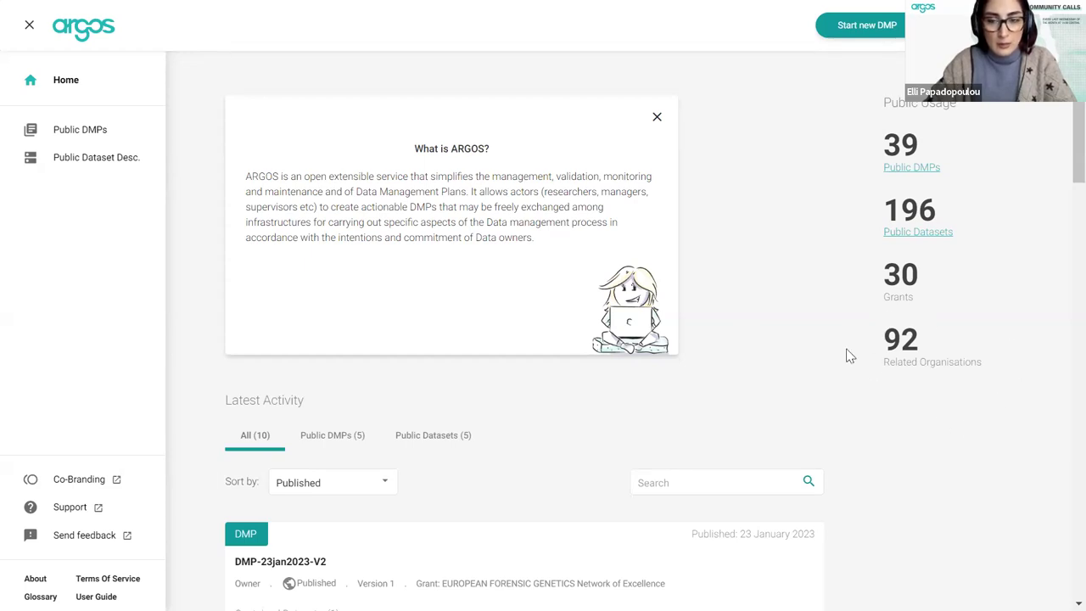
pyautogui.scroll(-1, 473, 481)
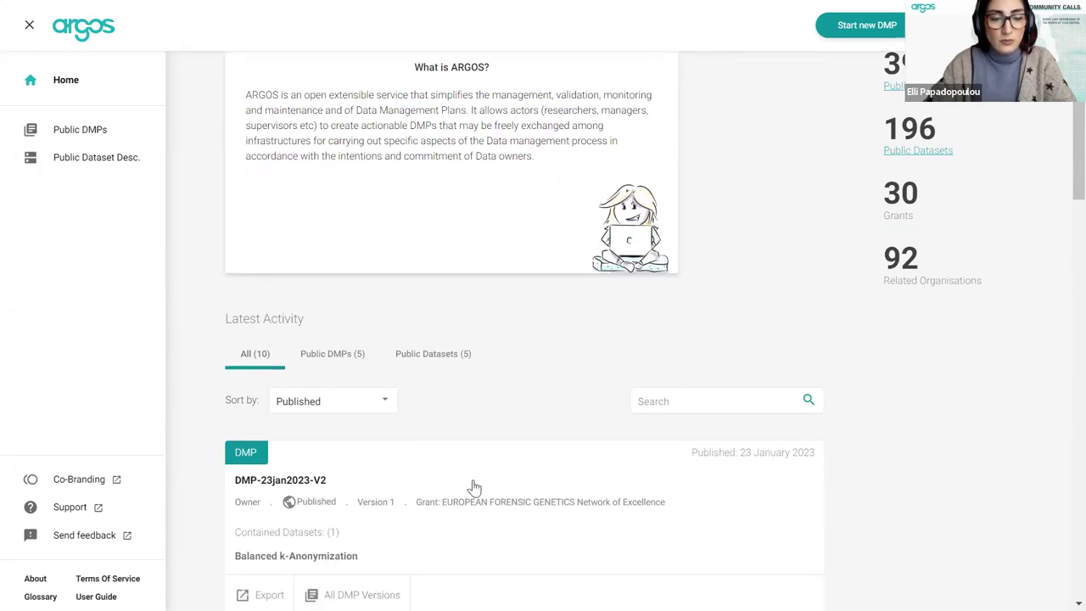
pyautogui.scroll(-1, 473, 487)
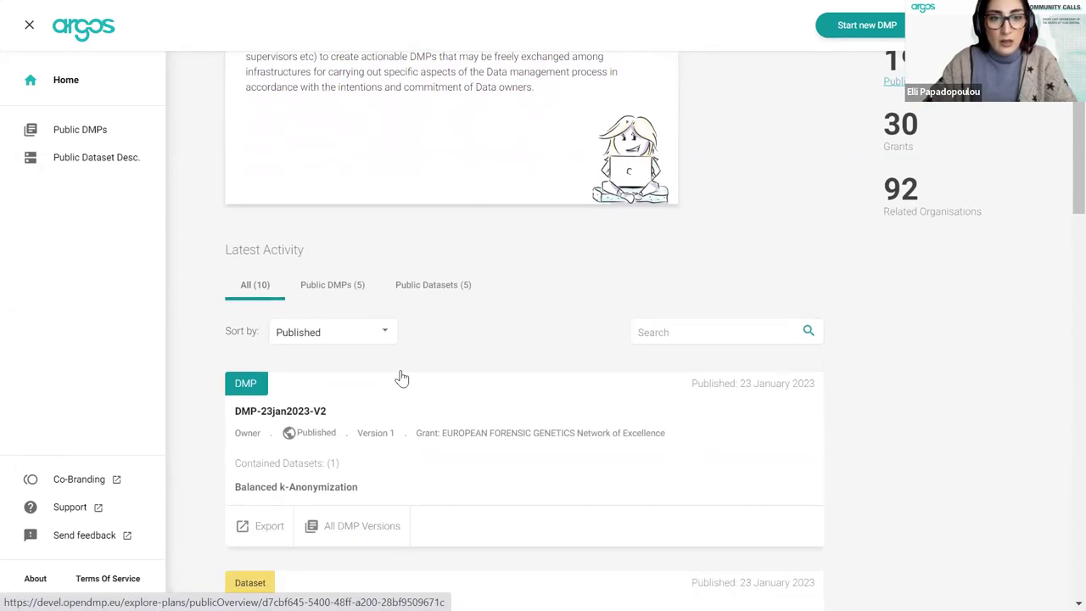
pyautogui.scroll(-2, 436, 412)
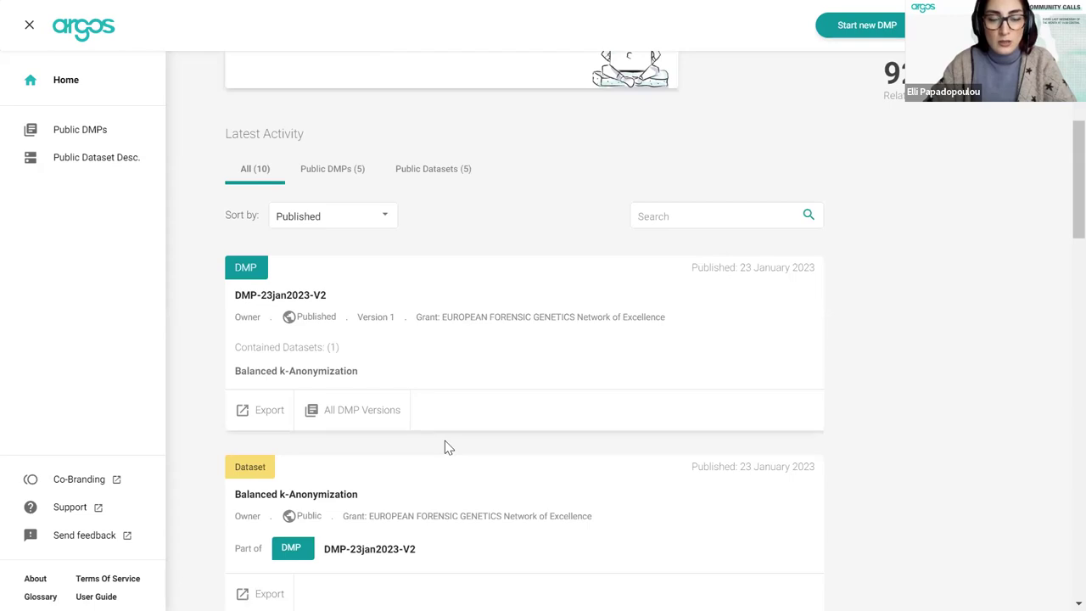
pyautogui.click(333, 179)
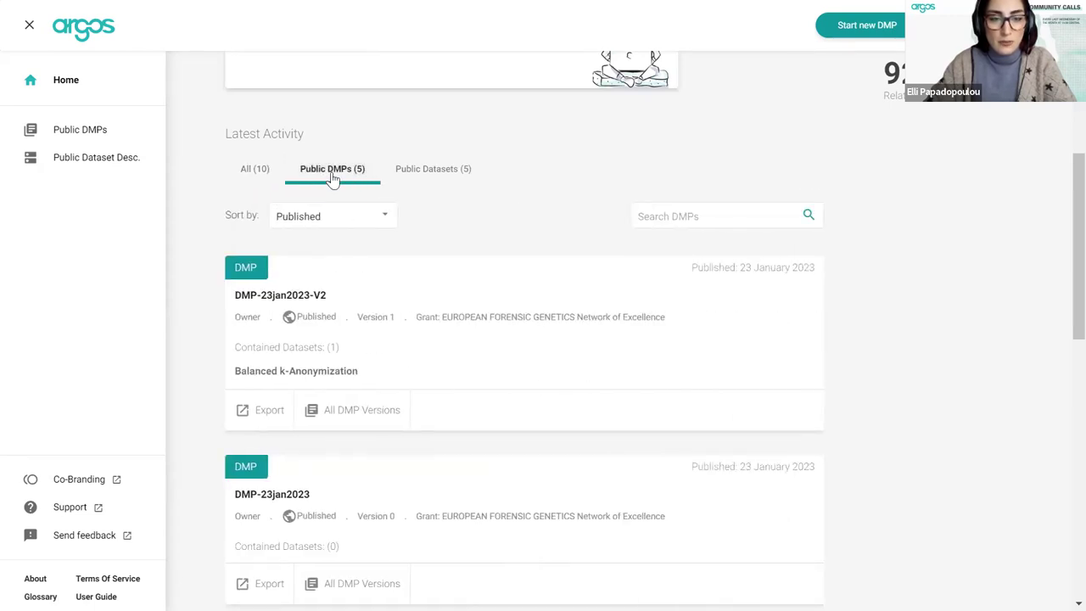
pyautogui.click(448, 171)
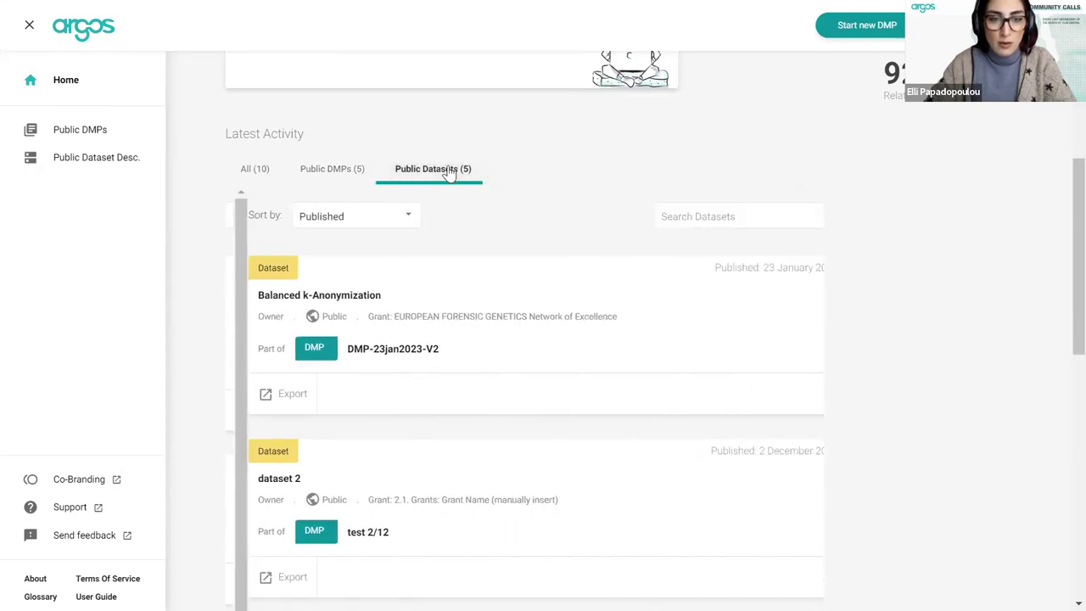
pyautogui.click(83, 134)
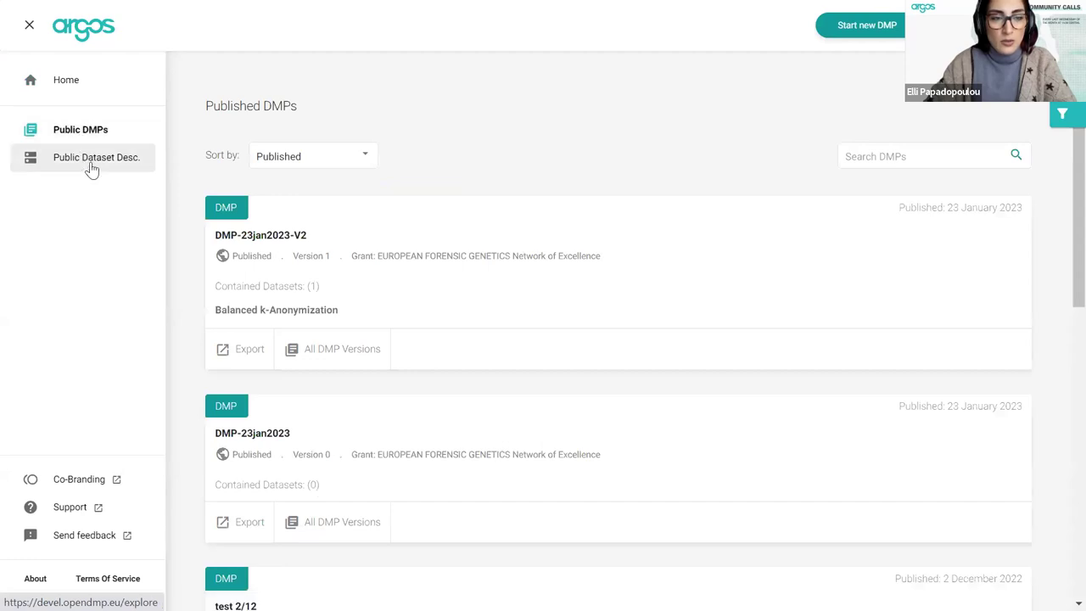
pyautogui.click(92, 170)
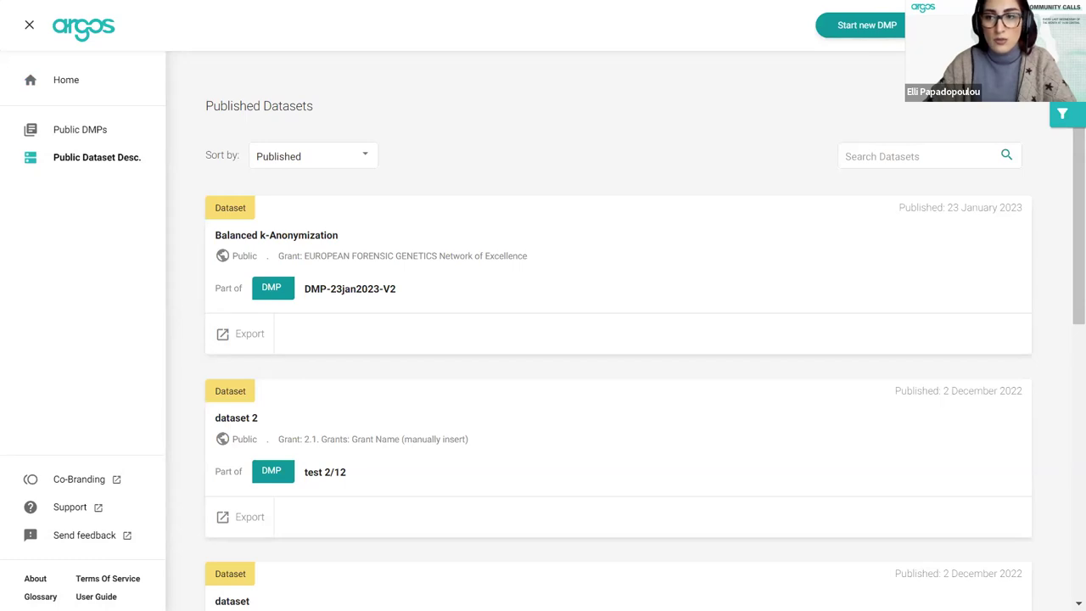
# Step: Sign back in to the account and view the personal DMPs and personal datasets, returning to the DMPs list
pyautogui.click(563, 392)
pyautogui.click(563, 392)
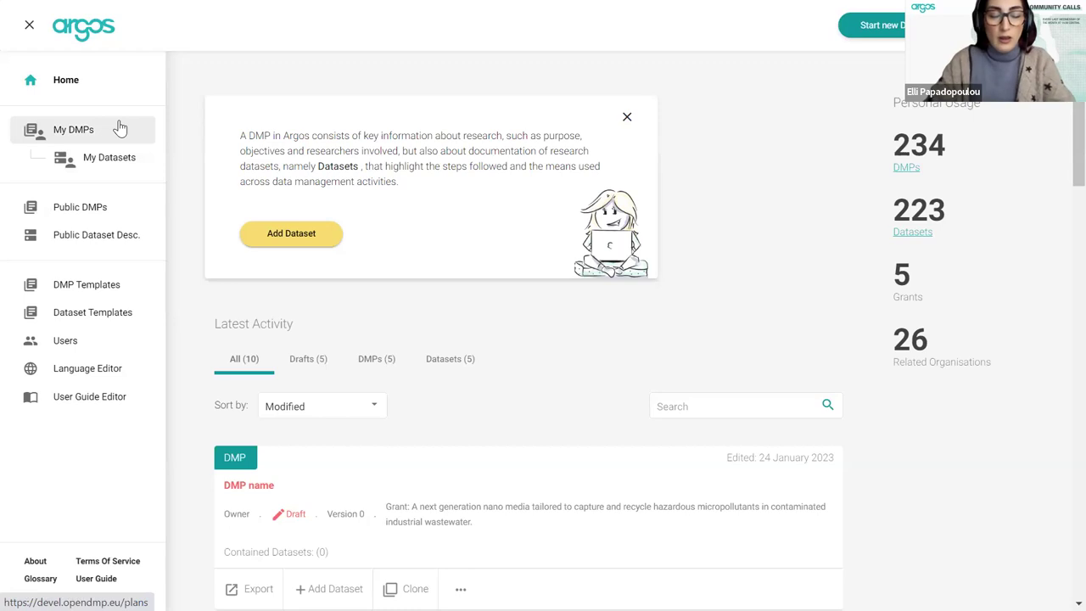
pyautogui.click(59, 139)
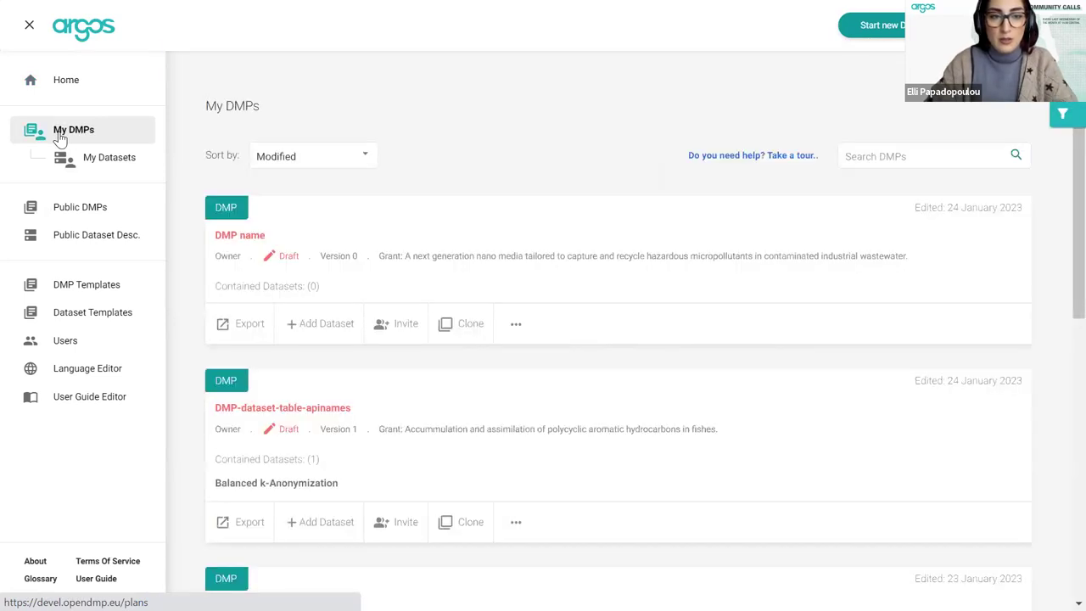
pyautogui.click(106, 161)
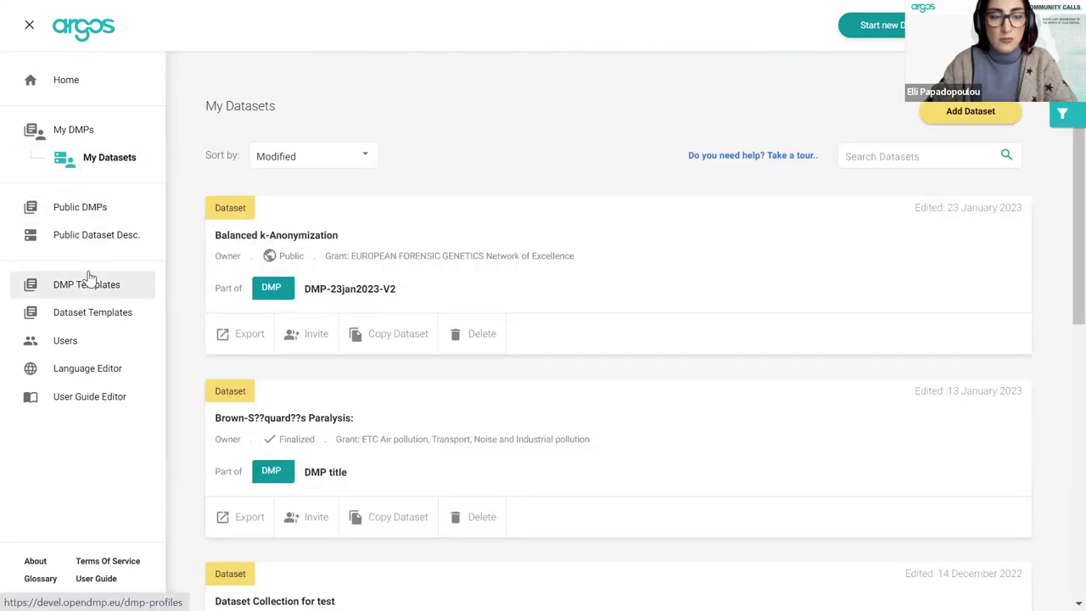
pyautogui.click(80, 128)
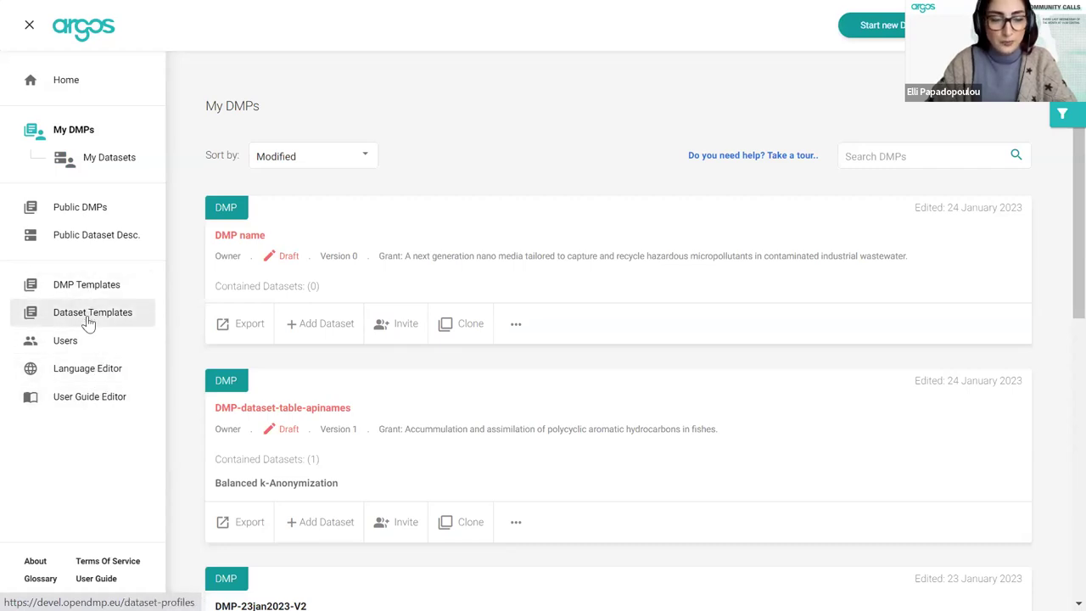
# Step: Try adding the word "modify" after the Data Management Plan definition in the user guide's Key entities section, and remove it
pyautogui.click(82, 398)
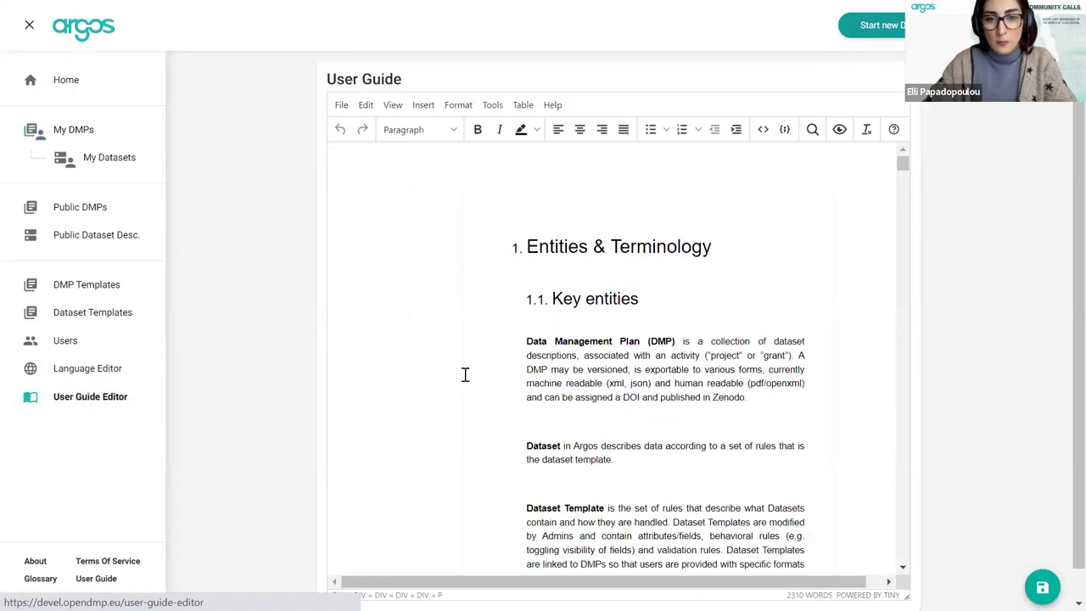
pyautogui.scroll(-1, 560, 369)
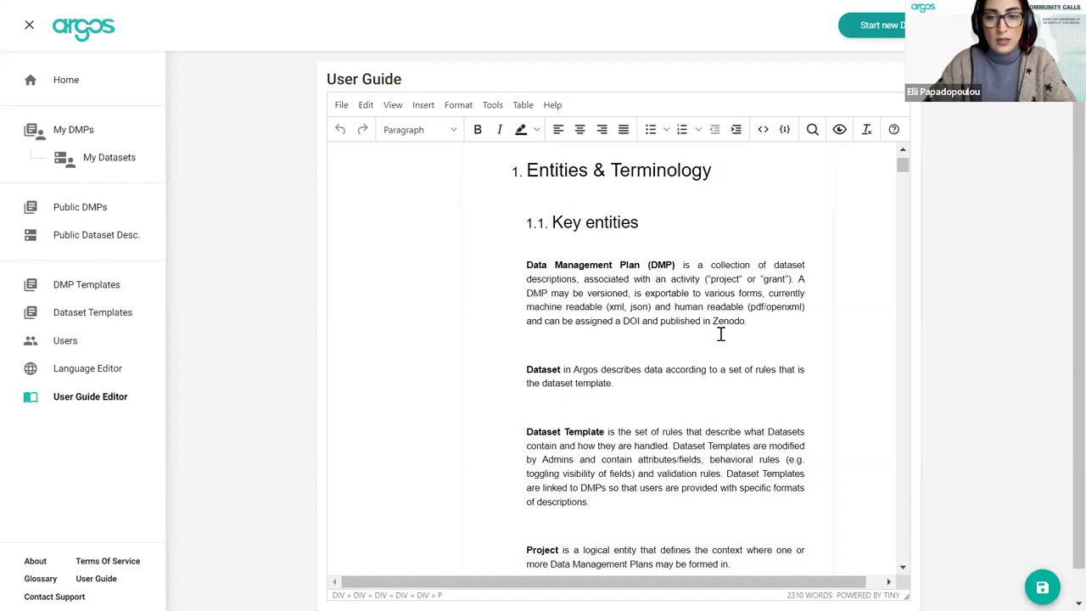
pyautogui.click(764, 325)
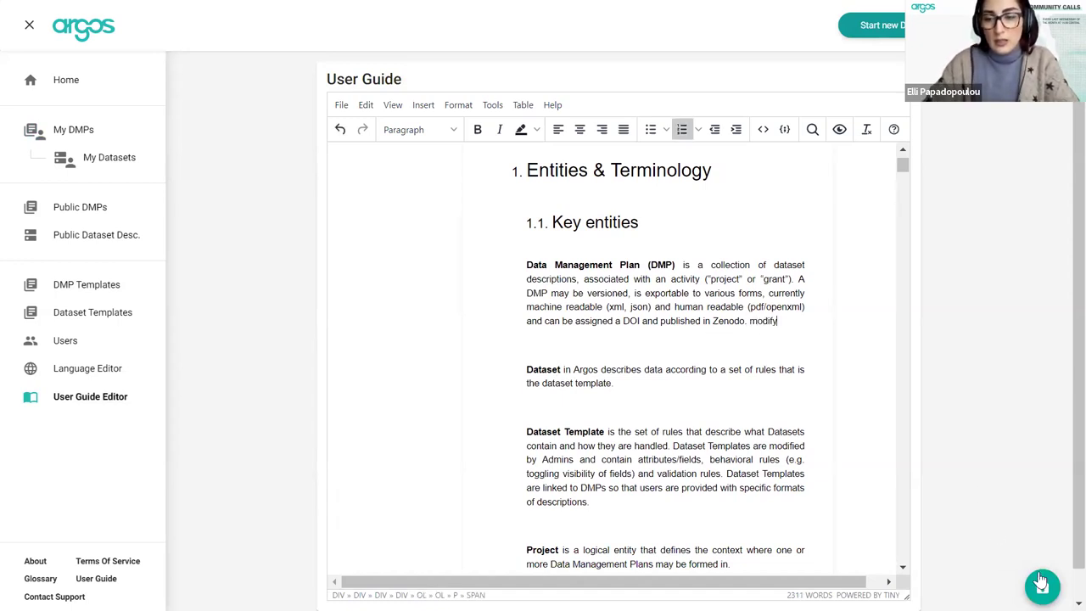
pyautogui.doubleClick(763, 322)
pyautogui.press('BackSpace')
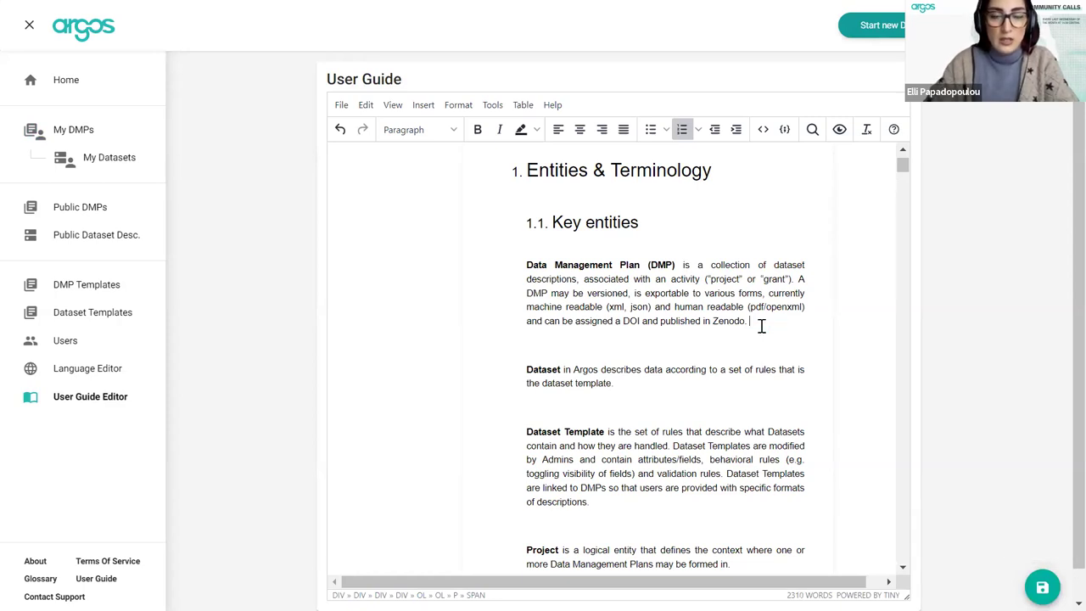
# Step: Open the language editor and examine the editable English interface texts, such as the URL validation label
pyautogui.click(96, 374)
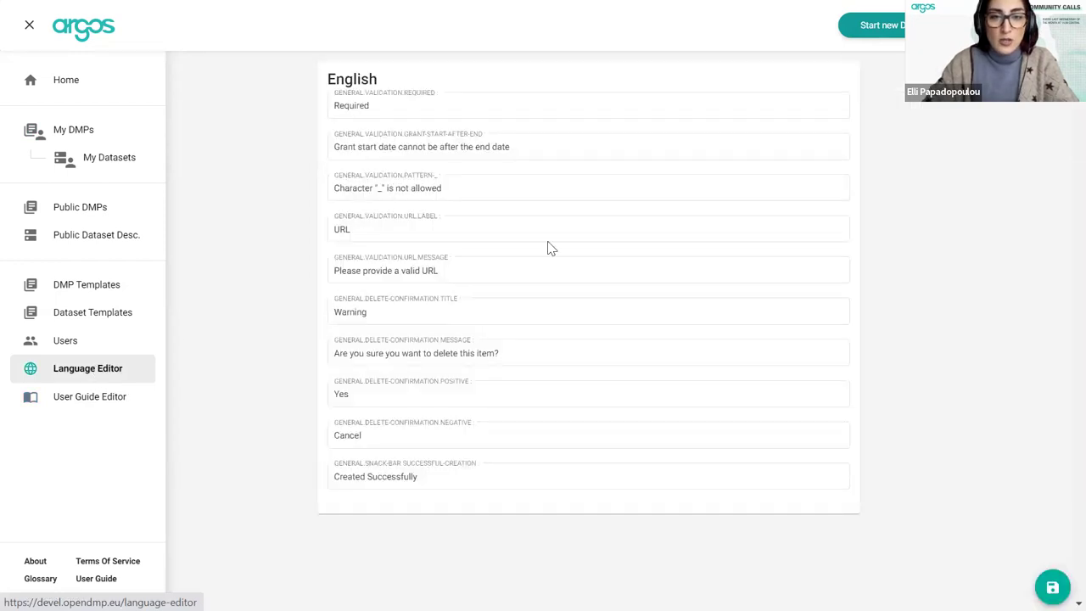
pyautogui.click(787, 230)
pyautogui.click(883, 244)
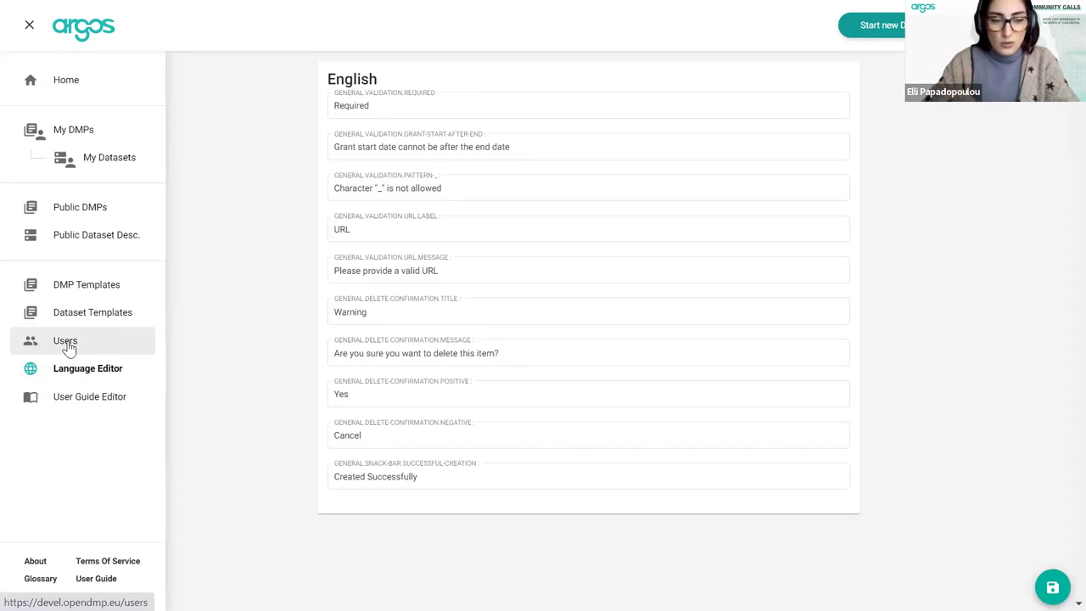
# Step: Review the administration lists of dataset templates and DMP templates, ending on the dataset templates
pyautogui.click(85, 314)
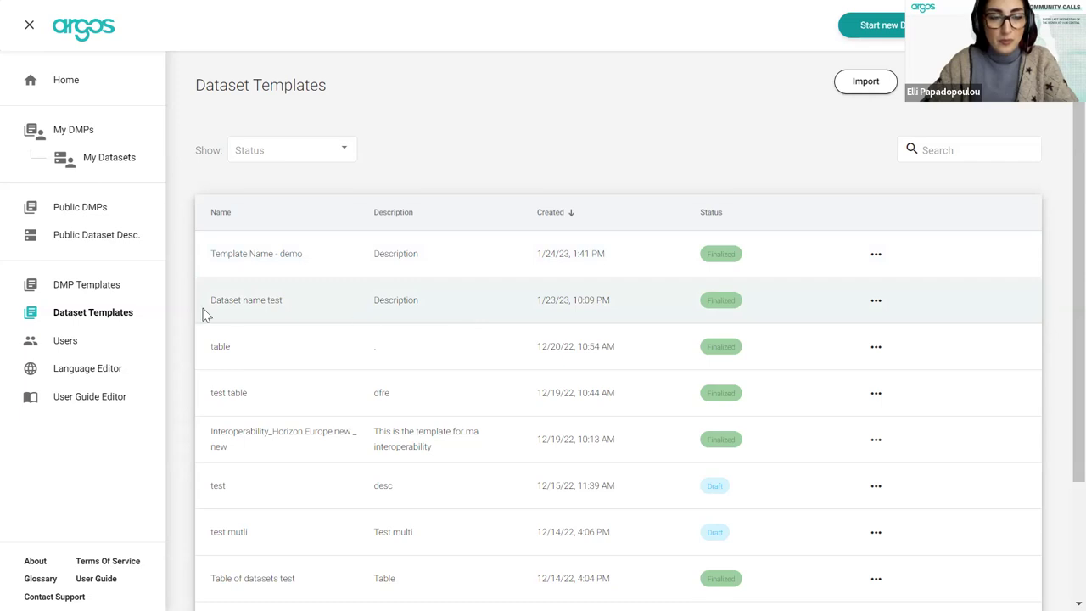
pyautogui.click(78, 294)
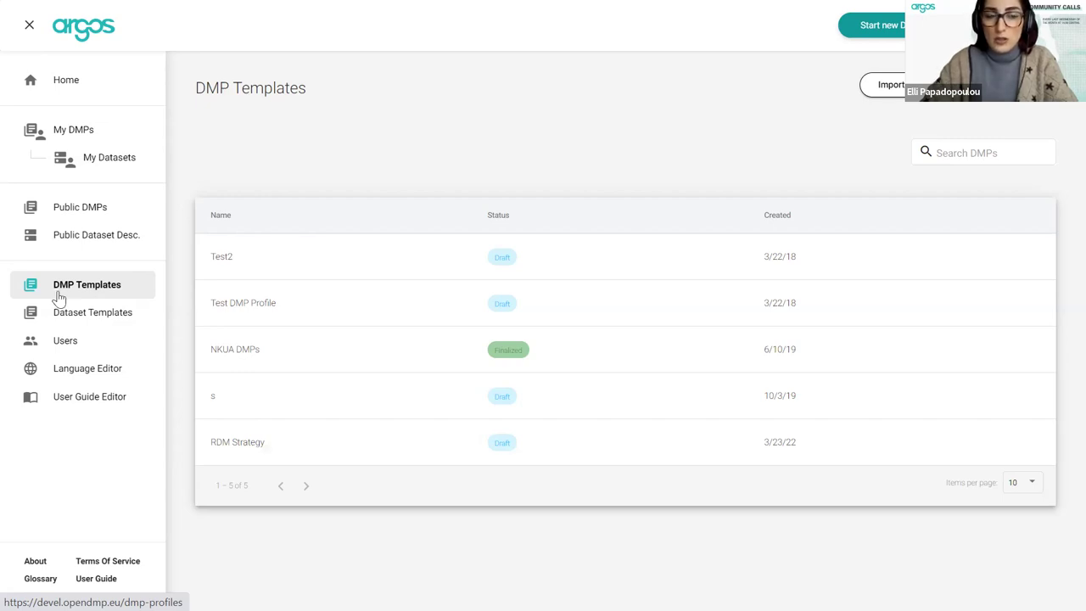
pyautogui.click(106, 321)
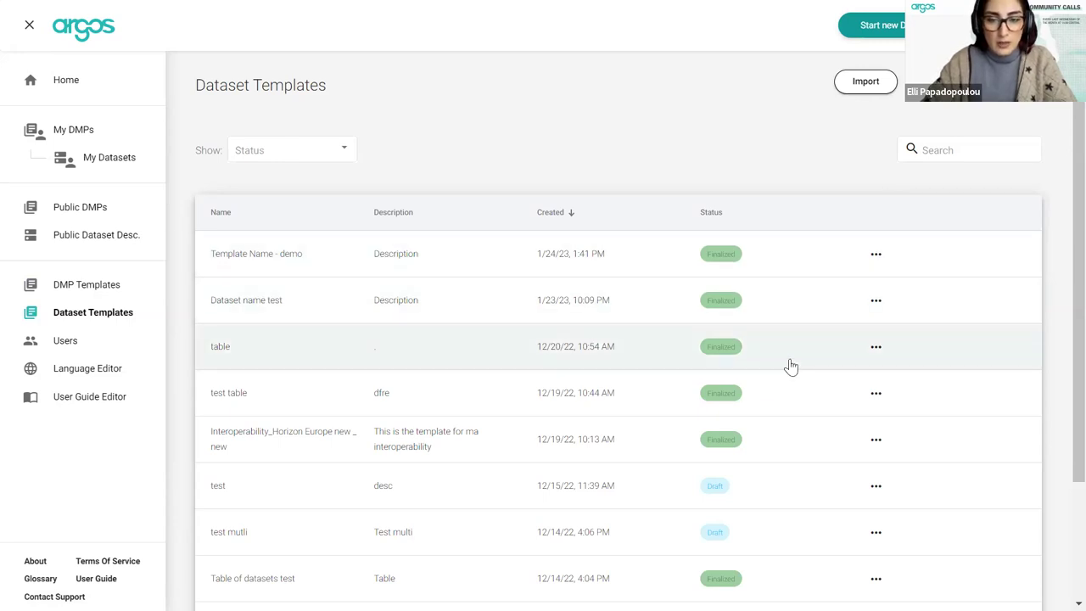
pyautogui.scroll(-2, 787, 347)
pyautogui.scroll(2, 790, 370)
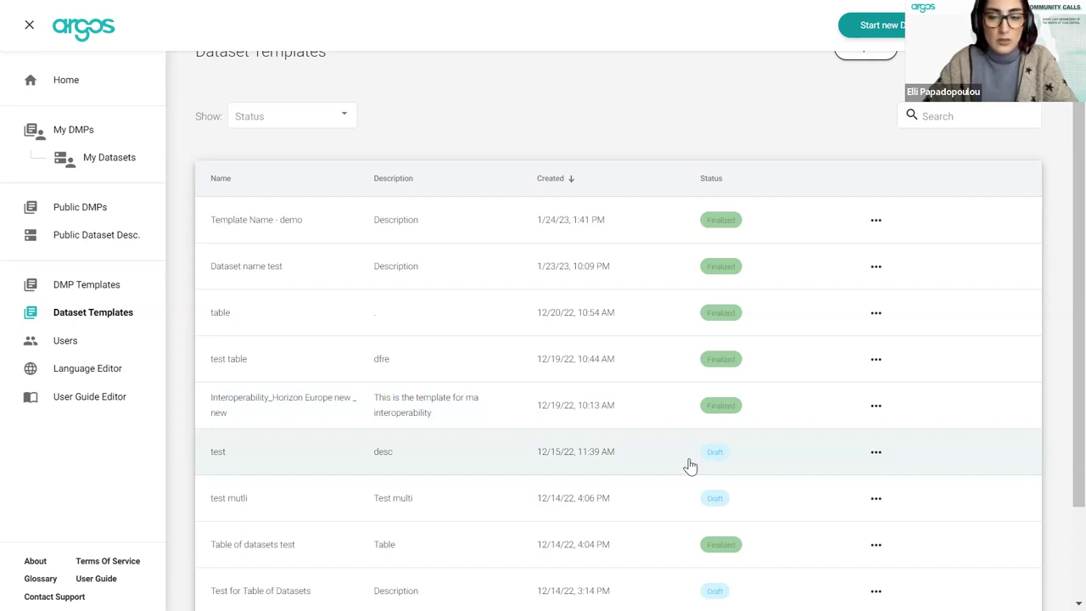
pyautogui.scroll(1, 740, 137)
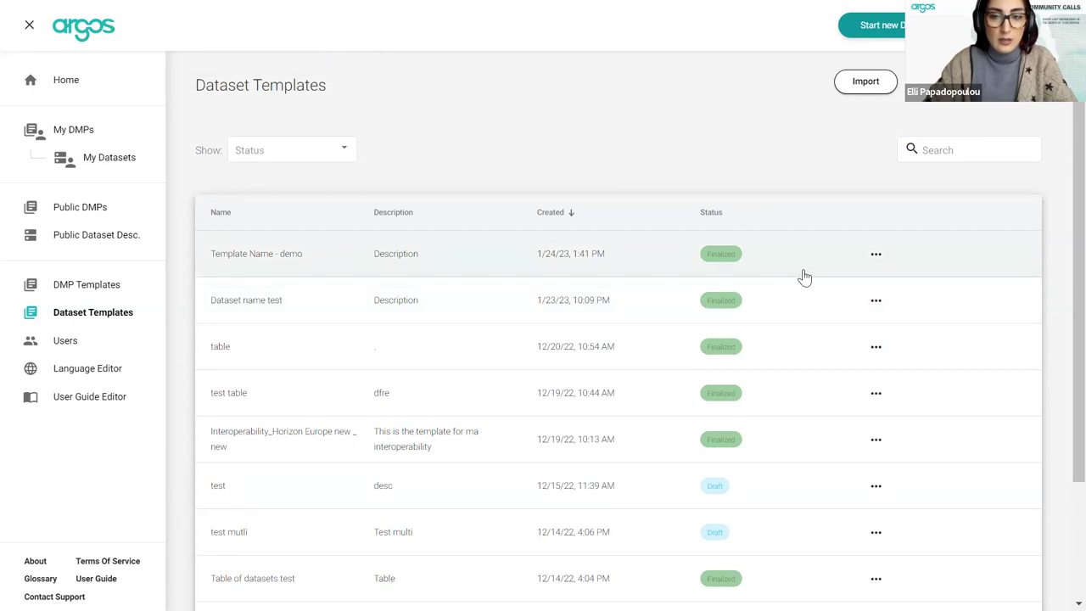
# Step: Download the "test table" dataset template as an XML file
pyautogui.click(875, 394)
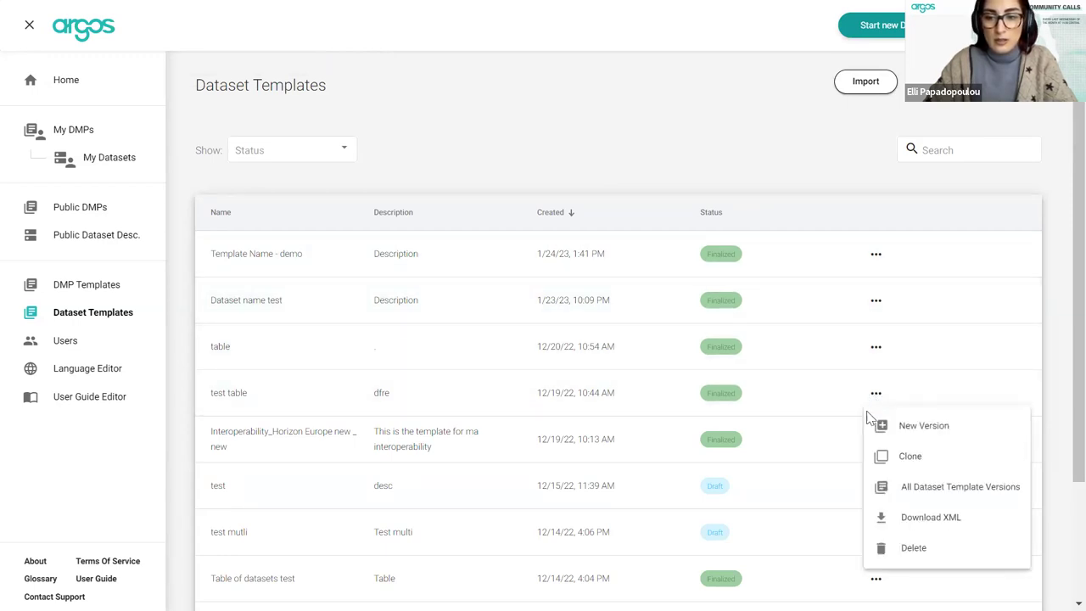
pyautogui.click(918, 518)
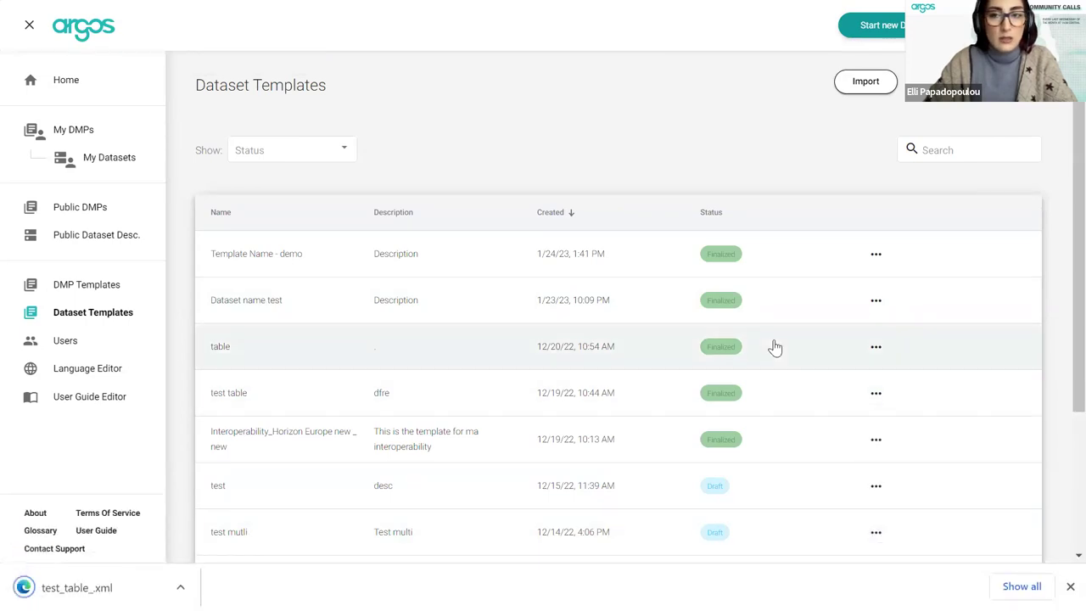
# Step: Import the downloaded test_table_.xml file as a dataset template, keeping the file name as the template name
pyautogui.click(866, 85)
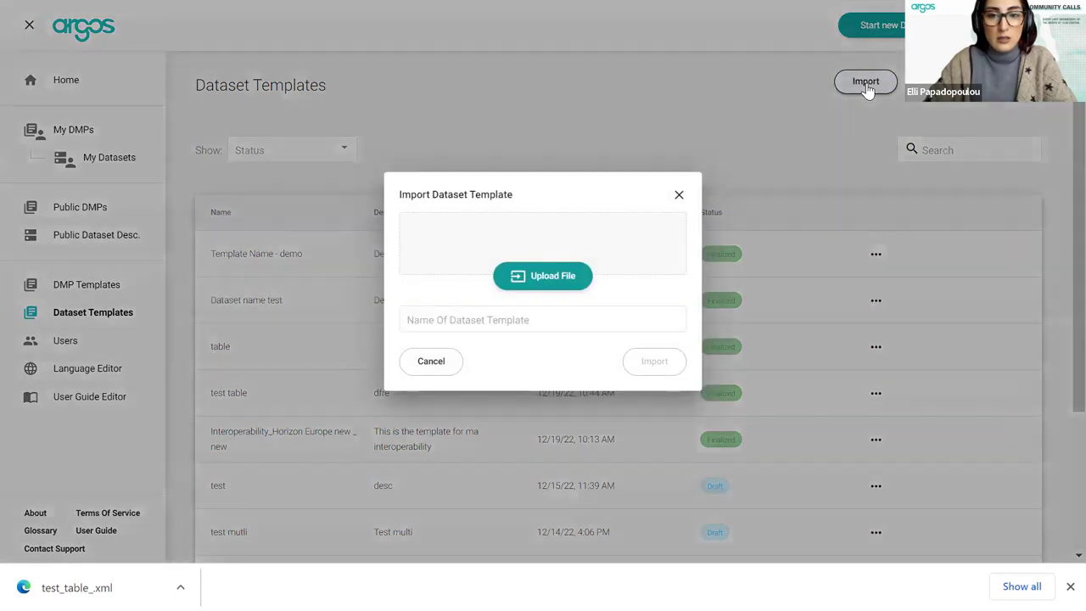
pyautogui.click(540, 282)
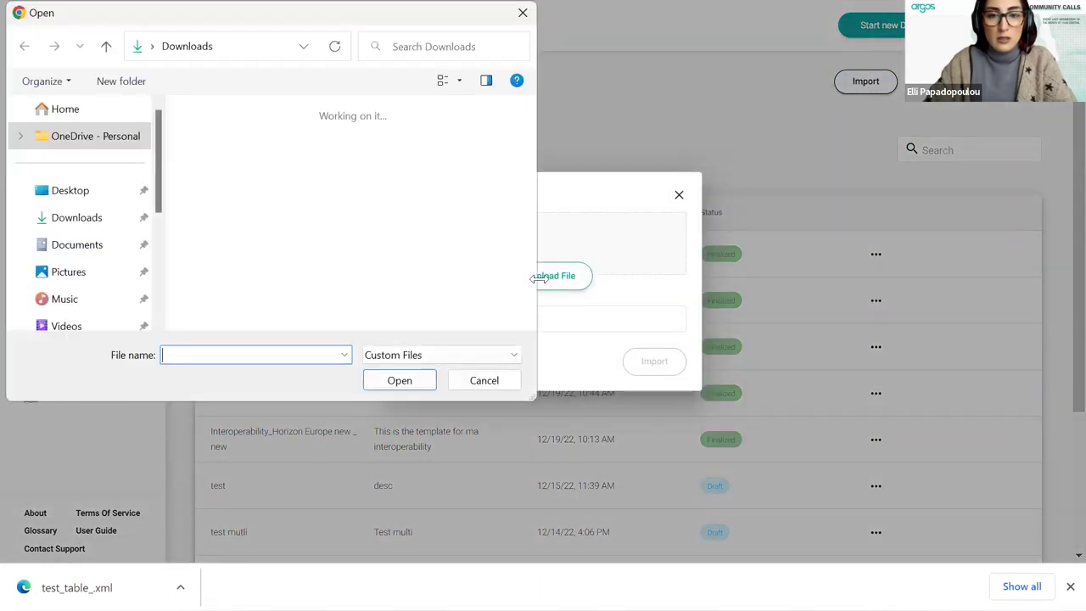
pyautogui.click(275, 134)
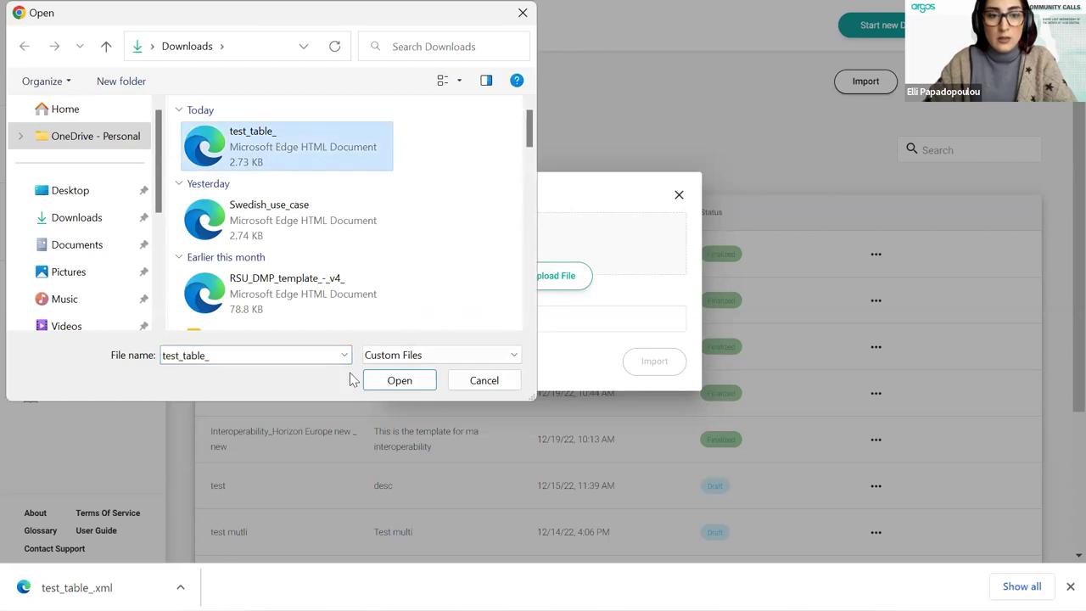
pyautogui.click(387, 380)
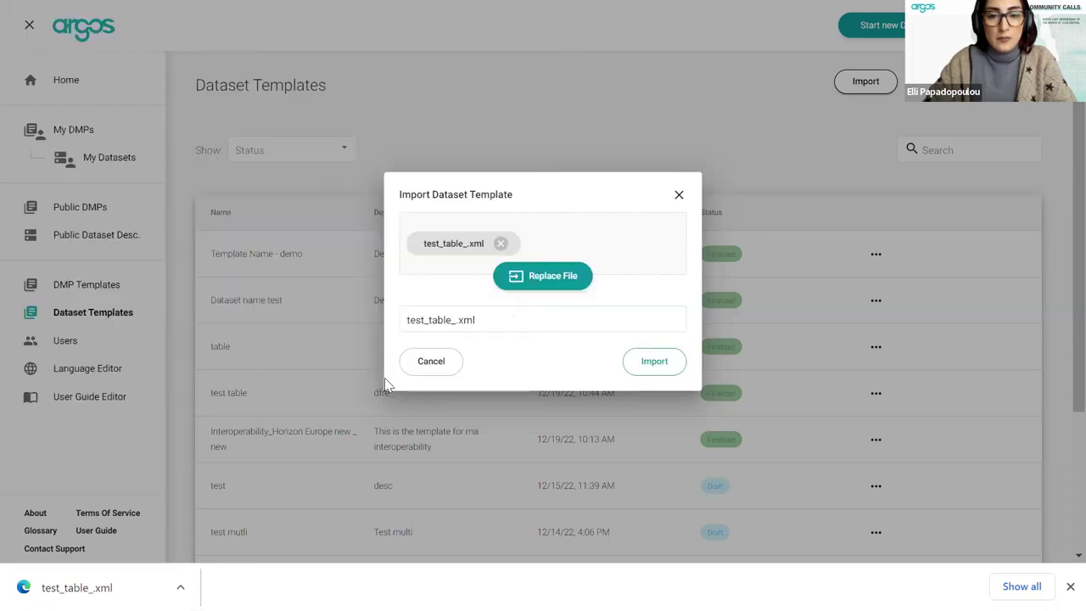
pyautogui.click(647, 363)
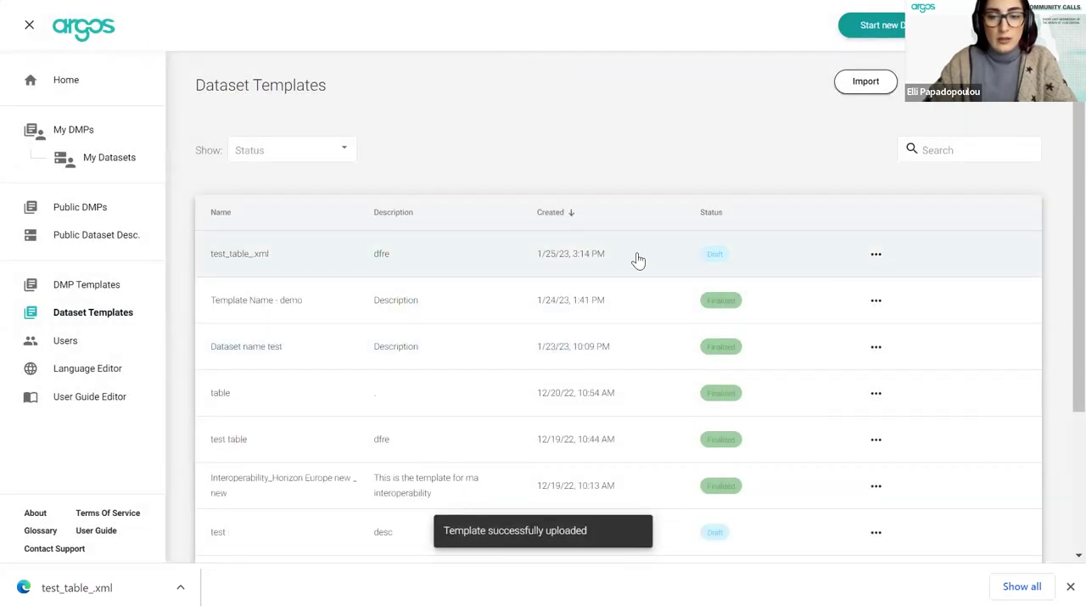
# Step: Open the imported test_table_.xml template and review the chapter outline in its form description
pyautogui.click(516, 261)
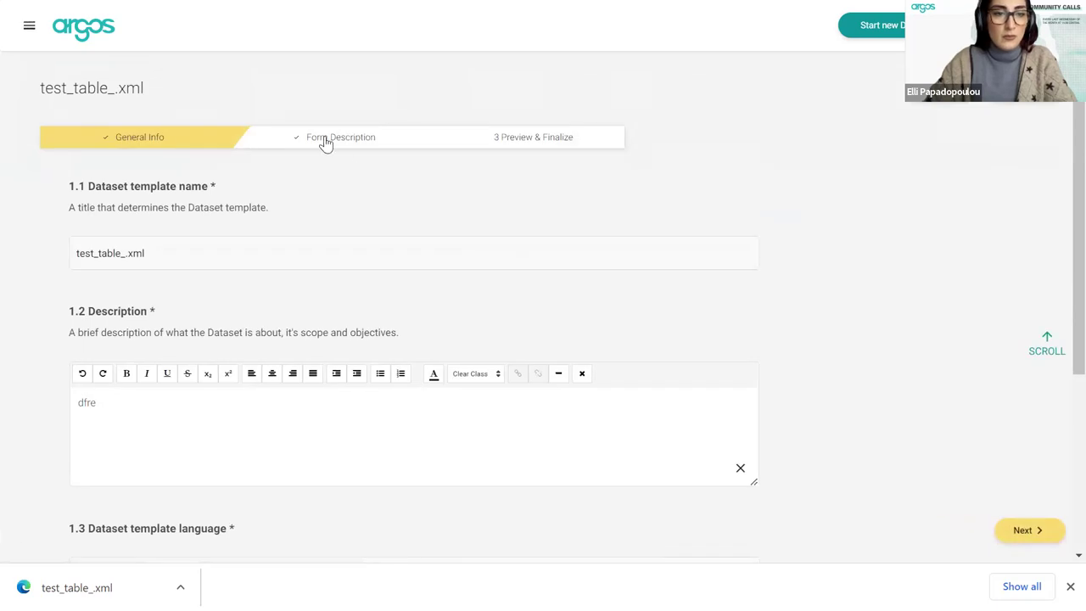
pyautogui.click(324, 143)
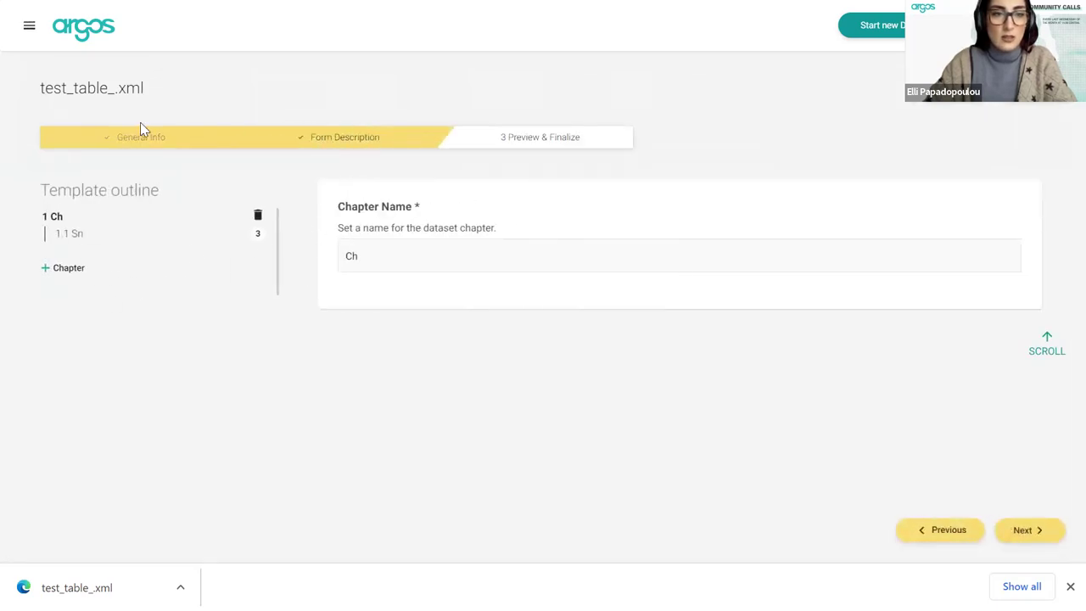
pyautogui.moveTo(444, 5)
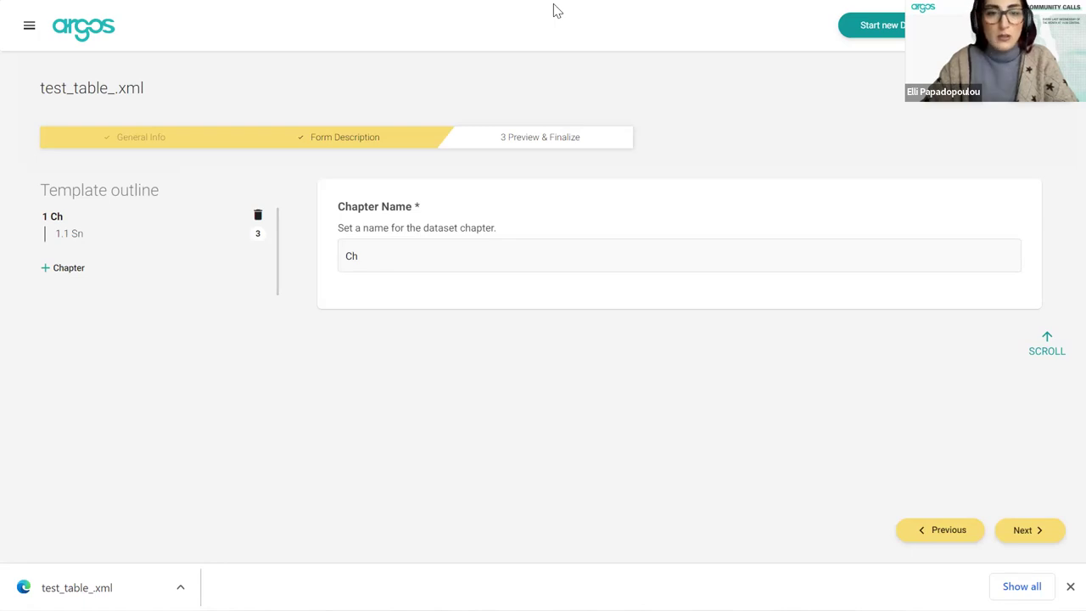
# Step: Start a new dataset template from the dataset templates list and name it "Community Call Template"
pyautogui.click(29, 30)
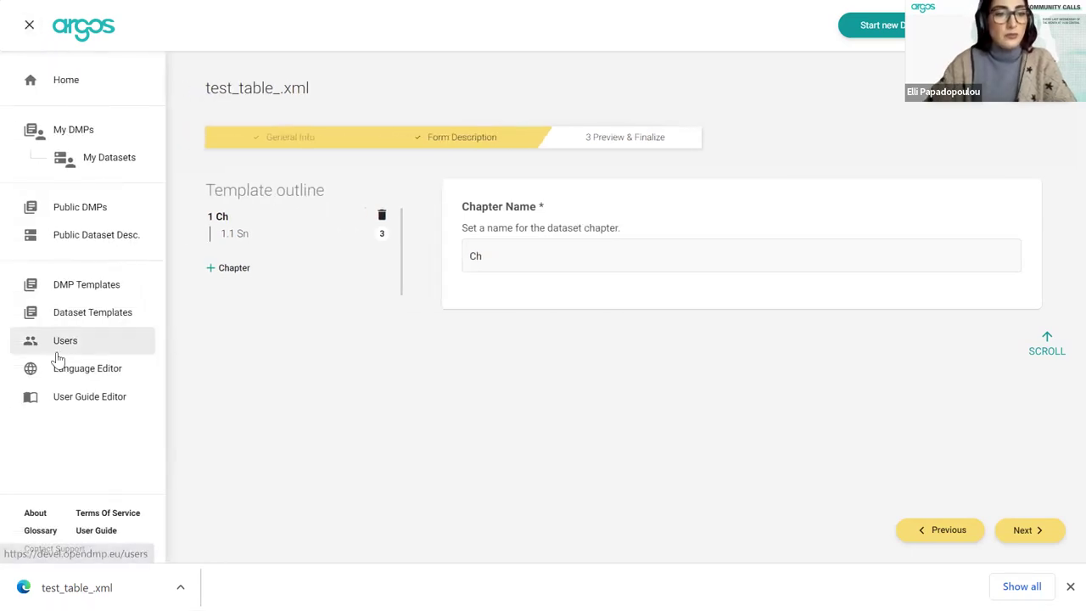
pyautogui.click(88, 314)
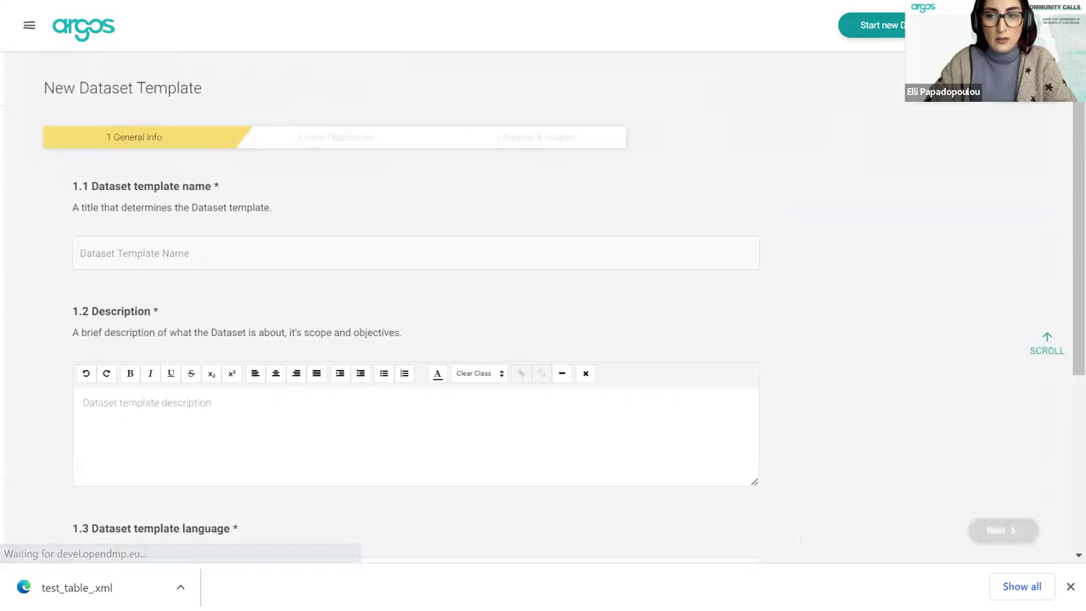
pyautogui.click(573, 250)
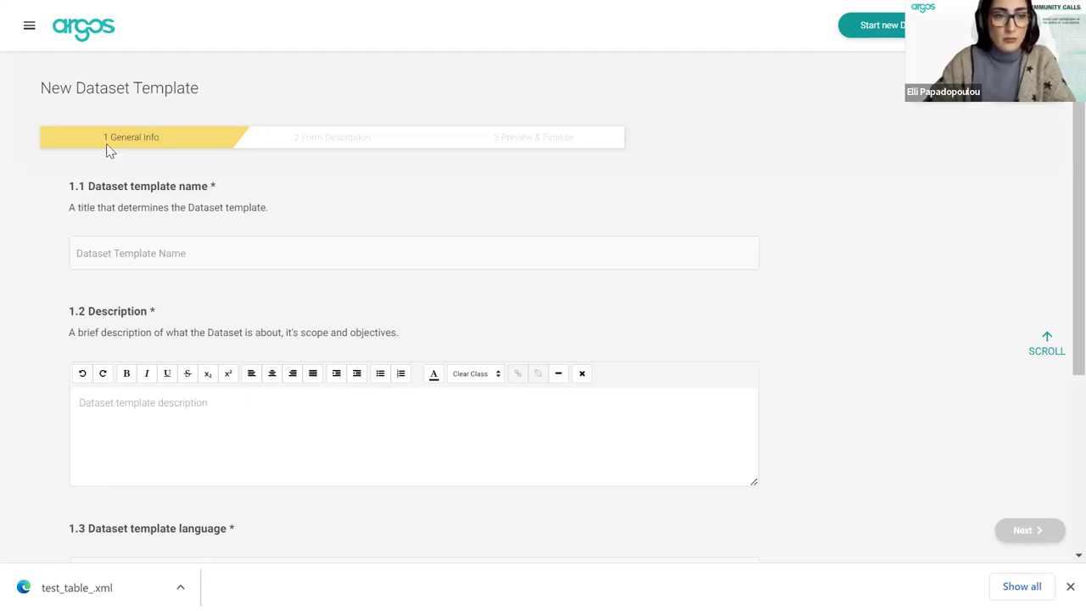
pyautogui.click(195, 248)
pyautogui.write('Name')
pyautogui.press('BackSpace')
pyautogui.press('BackSpace')
pyautogui.press('BackSpace')
pyautogui.press('BackSpace')
pyautogui.press('BackSpace')
pyautogui.write('Community Call Template')
# Step: Enter "Description of template" as the new dataset template's description
pyautogui.click(226, 410)
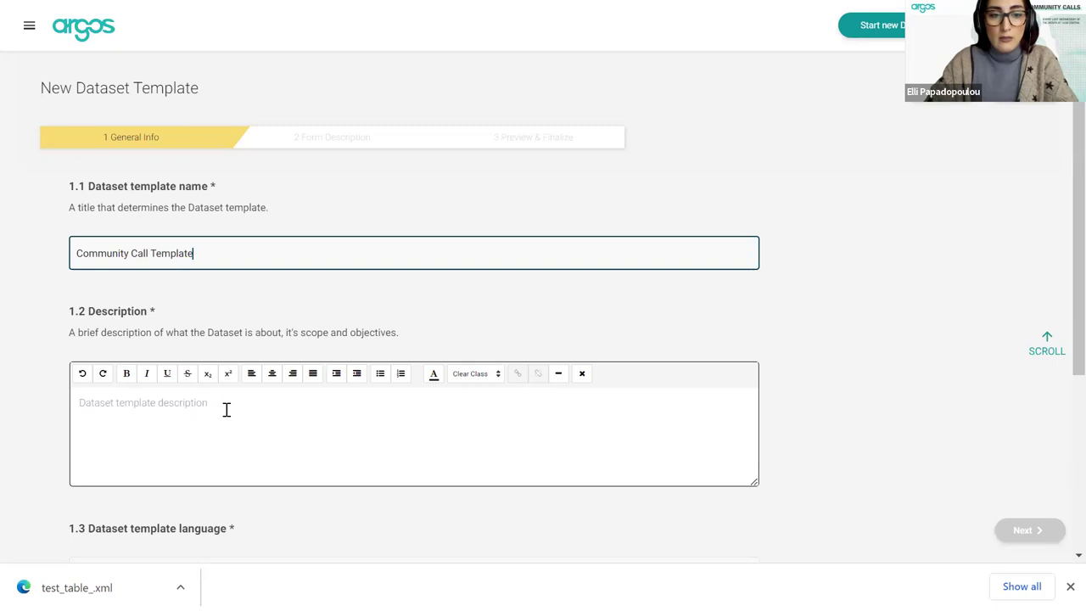
pyautogui.click(227, 410)
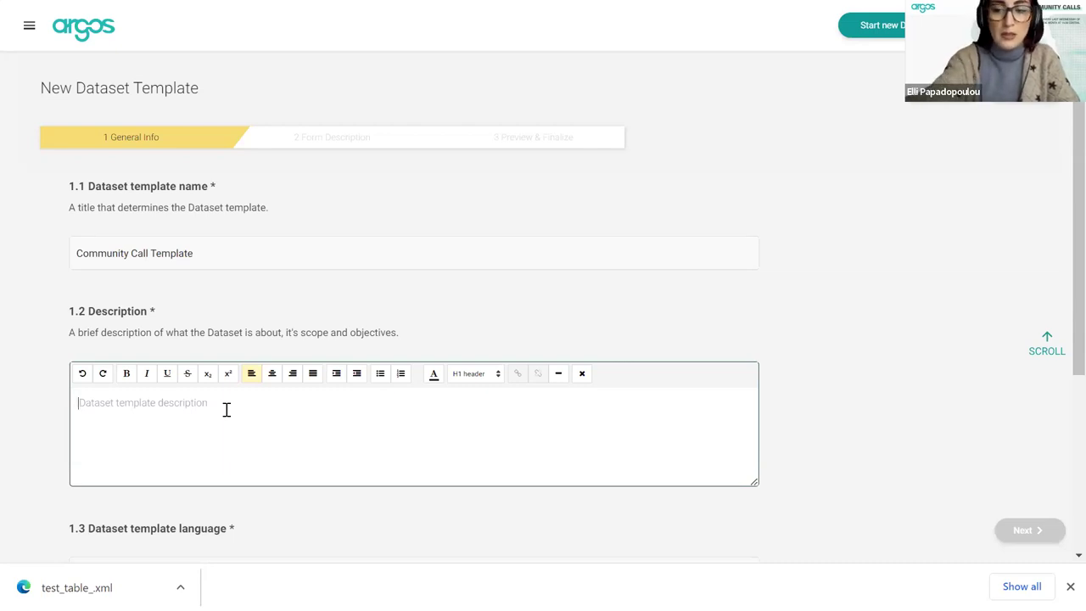
pyautogui.write('Descriptio')
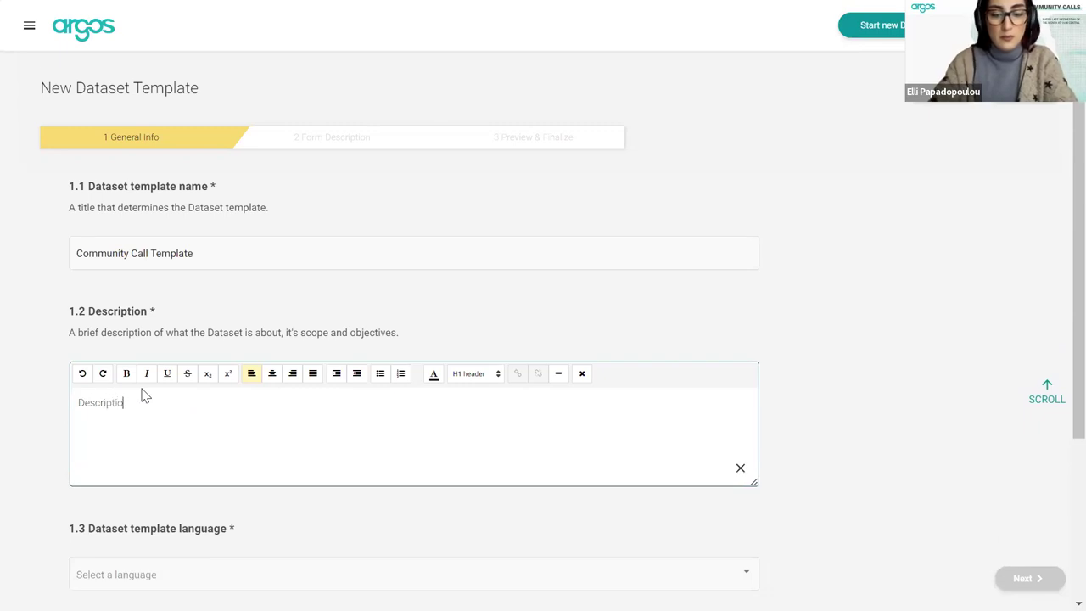
pyautogui.write('n of template')
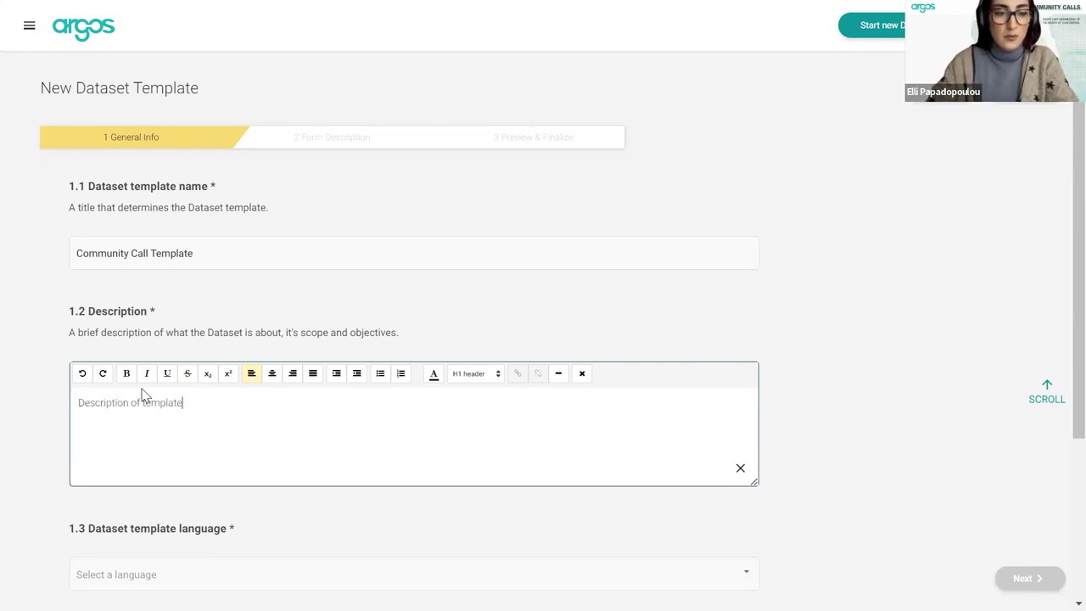
# Step: Set the dataset template language to English
pyautogui.scroll(-2, 194, 476)
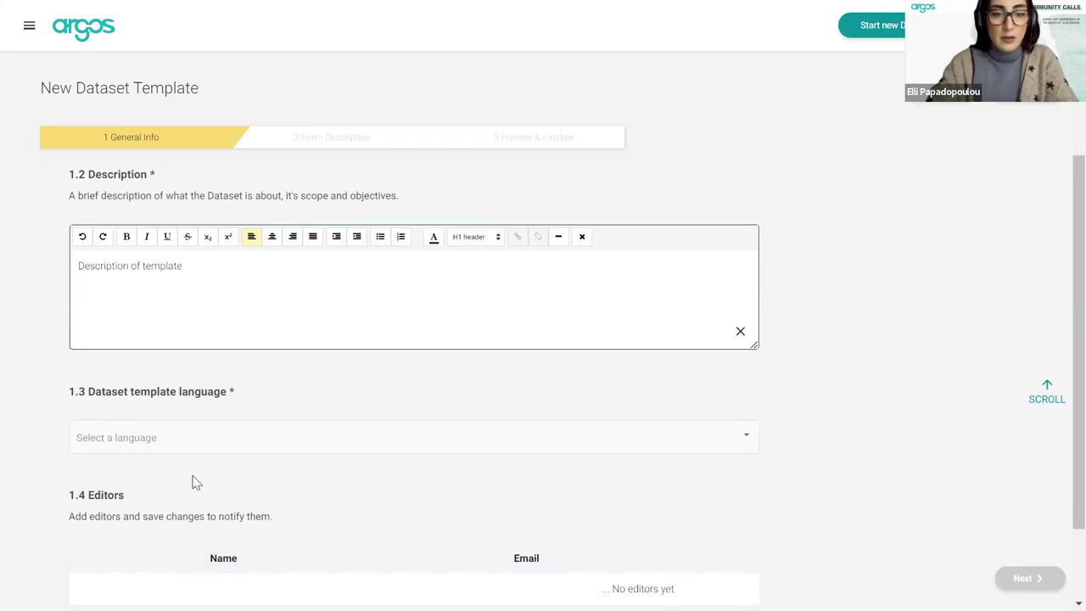
pyautogui.click(145, 439)
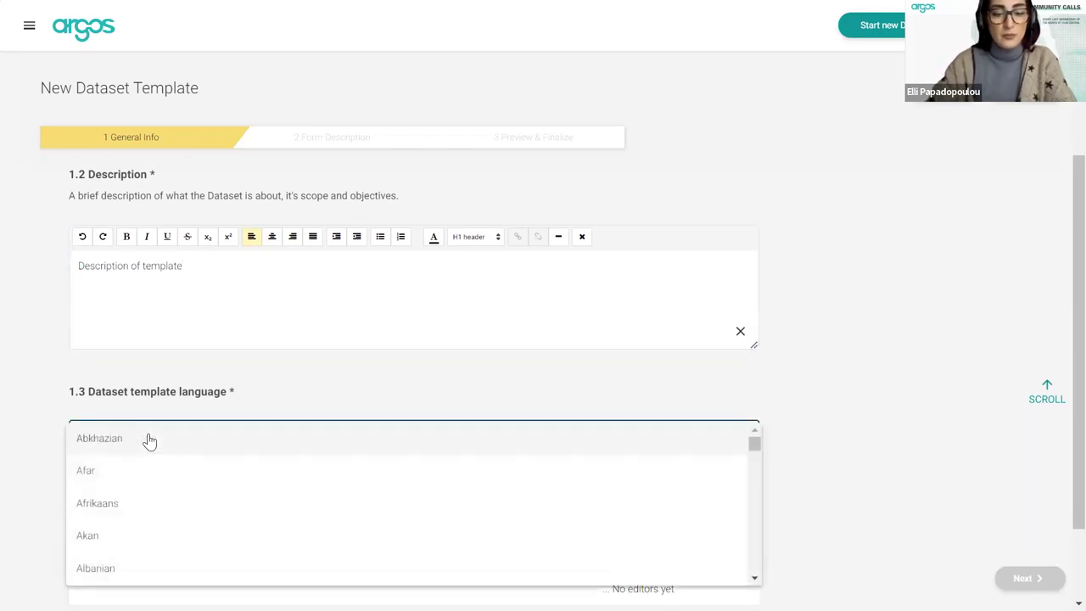
pyautogui.scroll(-10, 149, 439)
pyautogui.scroll(-2, 172, 560)
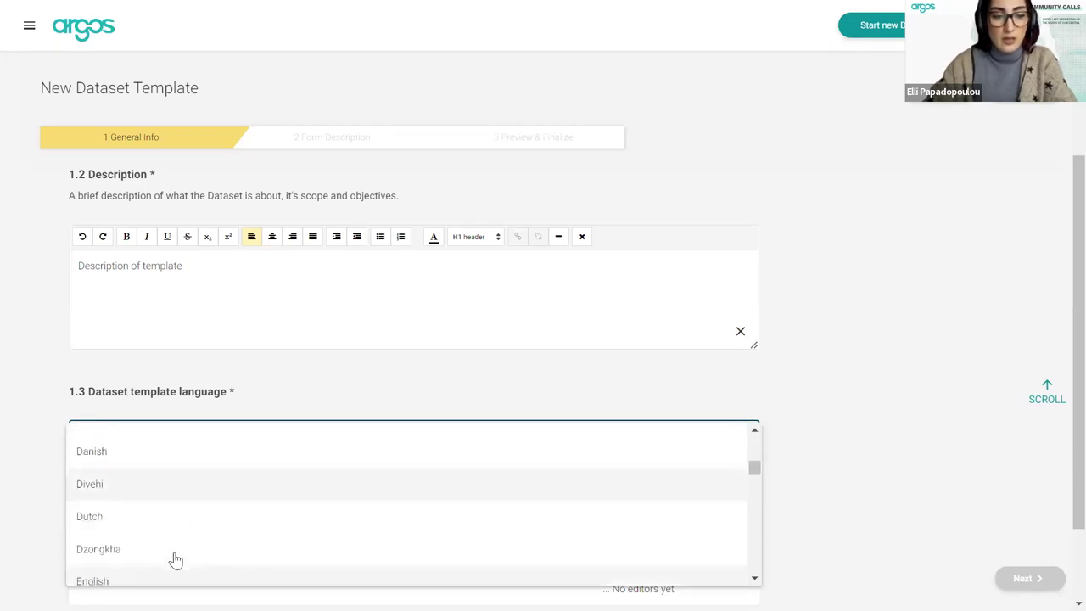
pyautogui.scroll(-1, 175, 560)
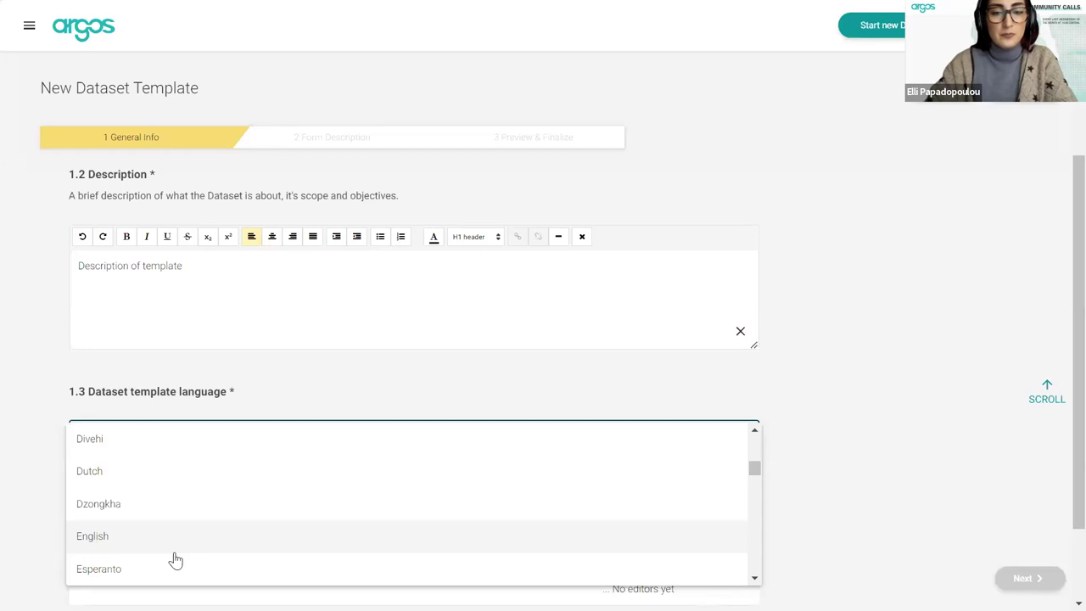
pyautogui.click(174, 550)
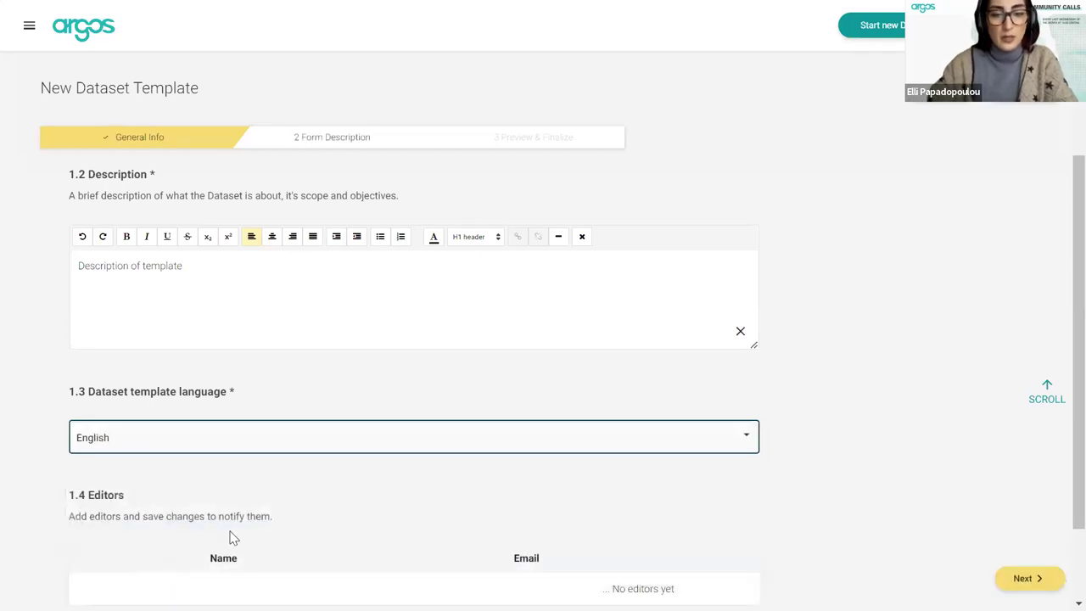
# Step: Open the entry field for adding an editor to the new dataset template
pyautogui.scroll(-1, 499, 536)
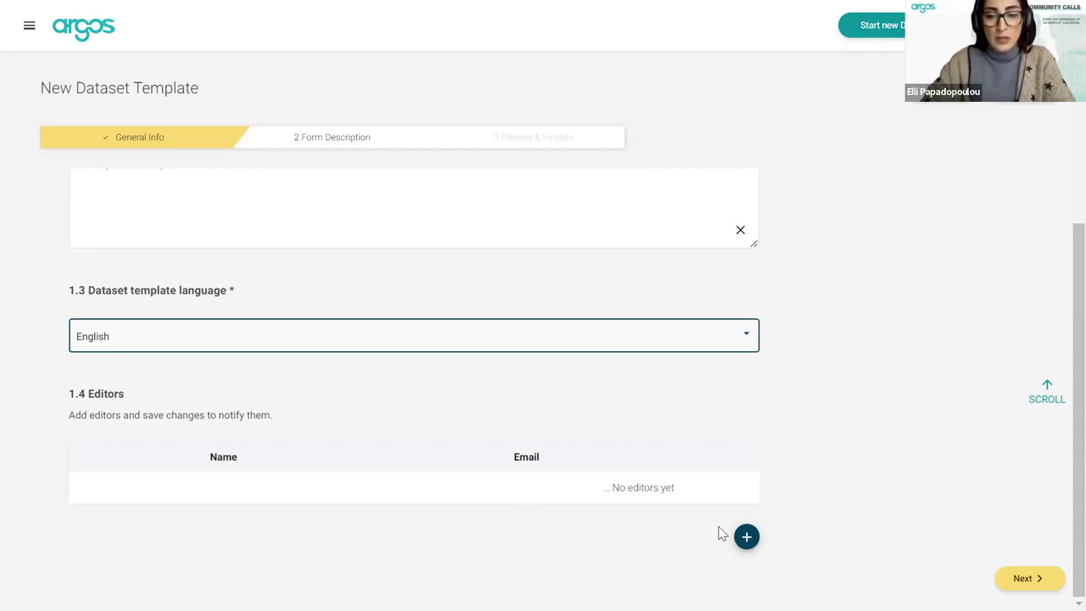
pyautogui.click(746, 536)
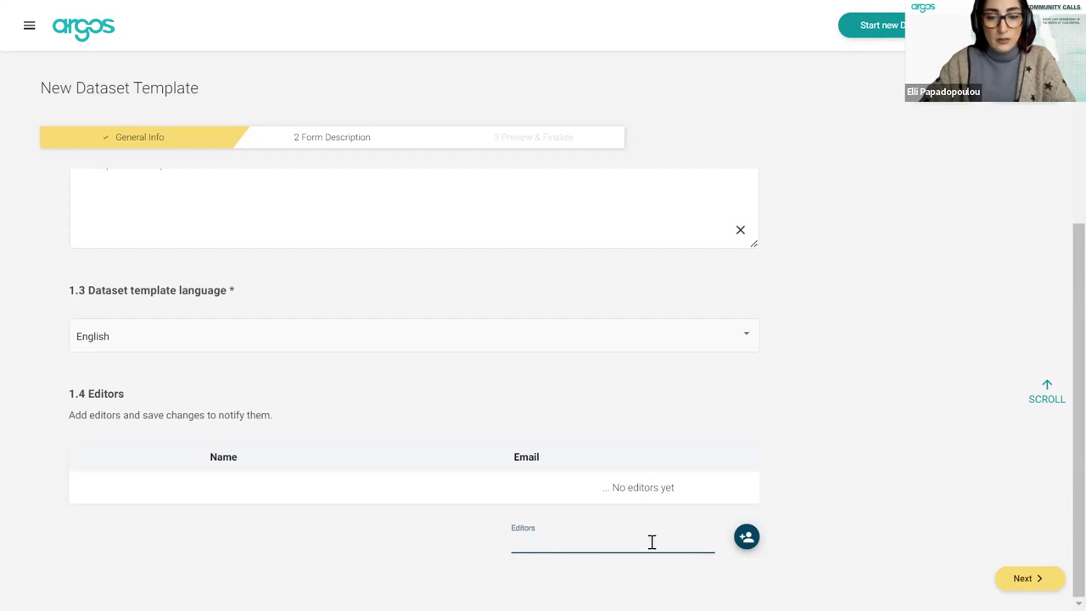
pyautogui.click(549, 541)
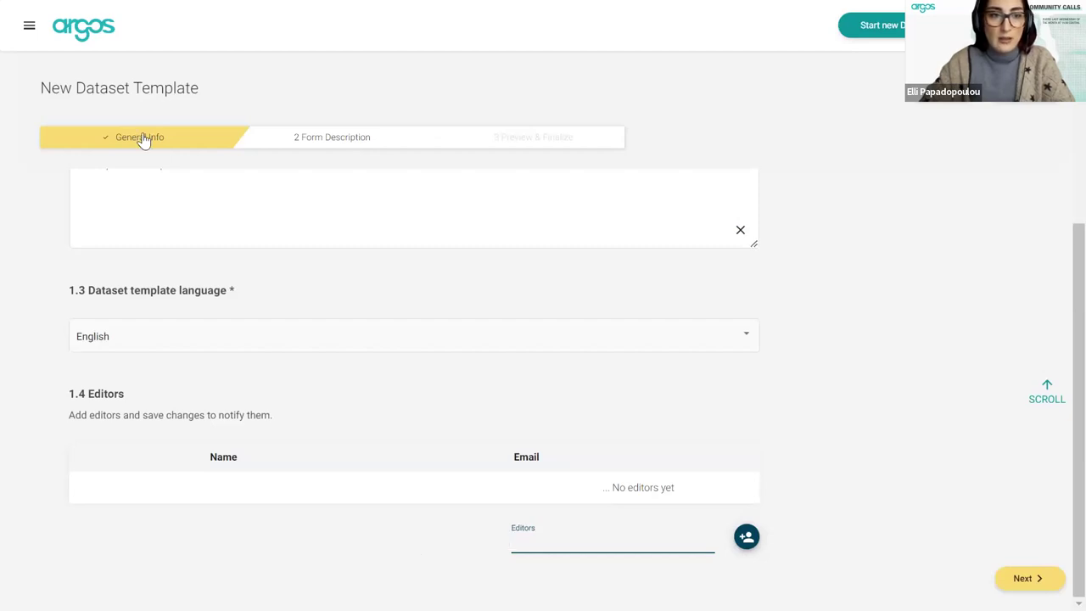
pyautogui.click(27, 31)
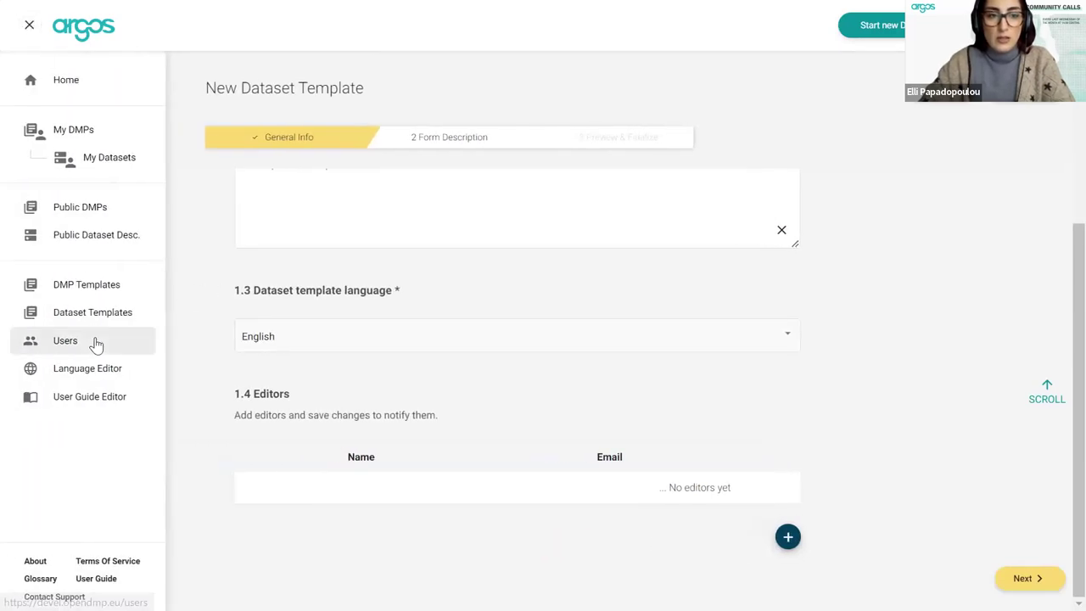
pyautogui.click(91, 312)
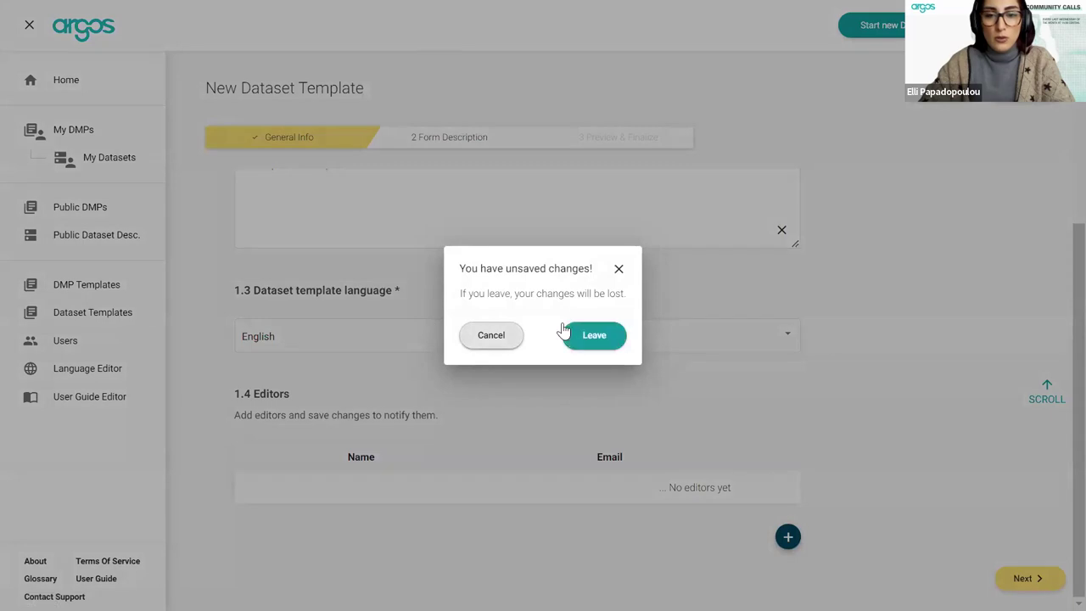
pyautogui.click(618, 270)
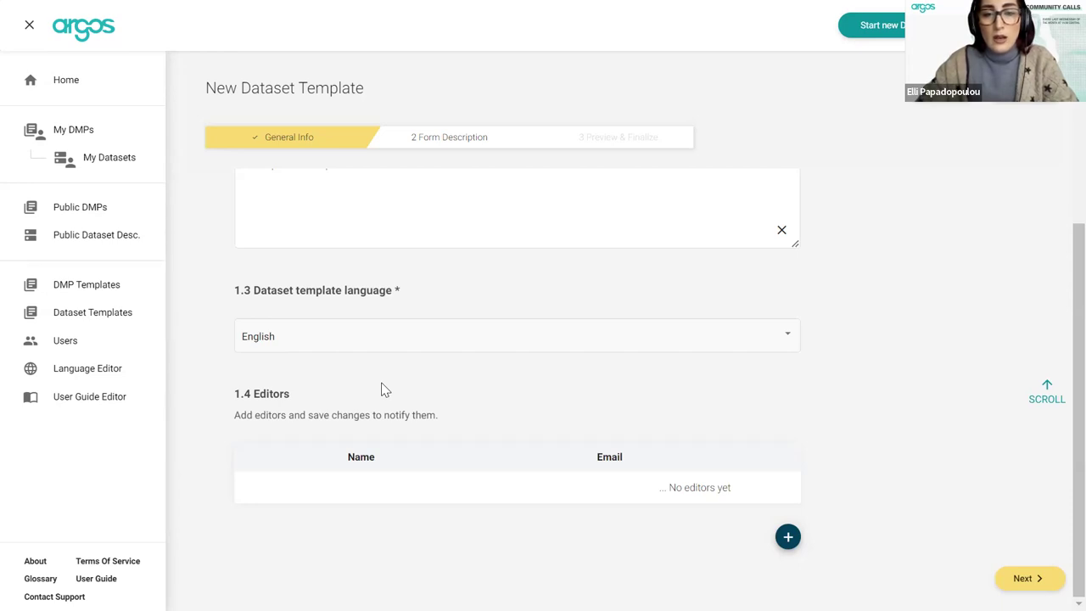
pyautogui.scroll(3, 449, 259)
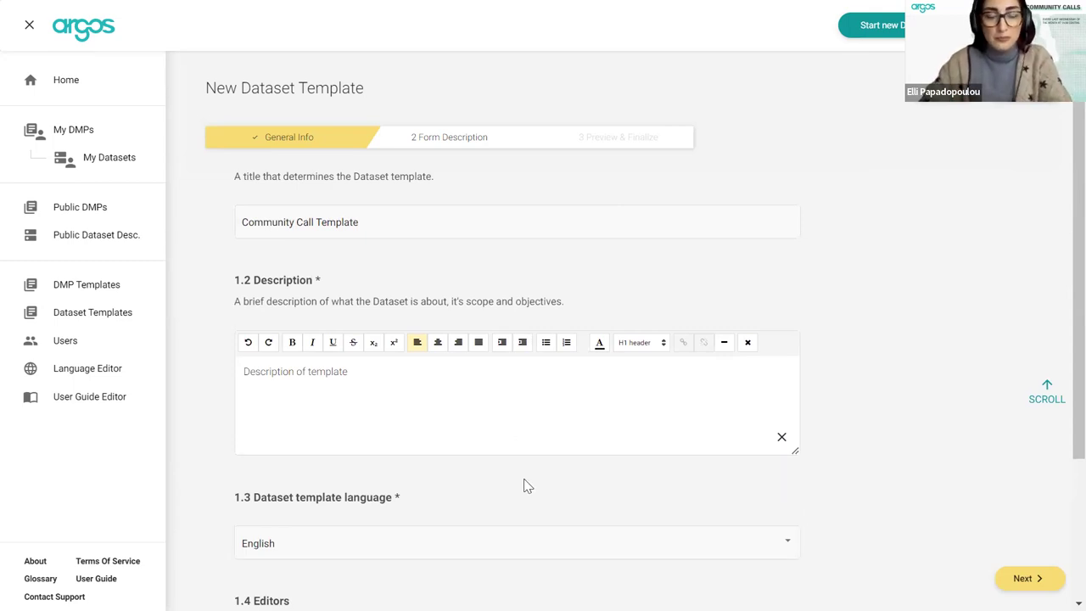
pyautogui.scroll(-3, 526, 484)
pyautogui.scroll(-2, 525, 484)
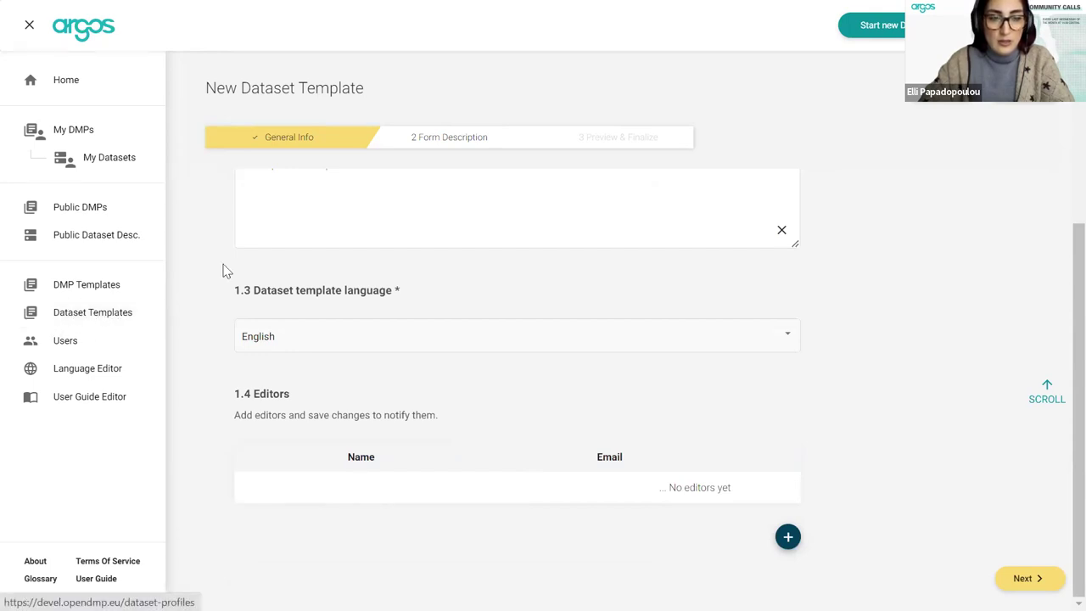
pyautogui.click(29, 25)
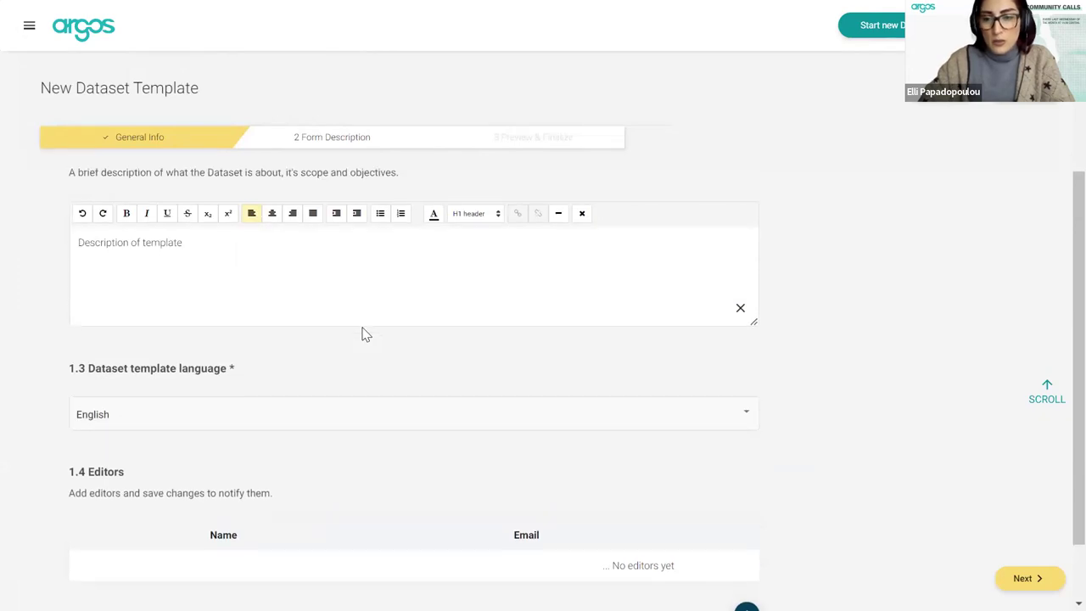
pyautogui.scroll(2, 361, 333)
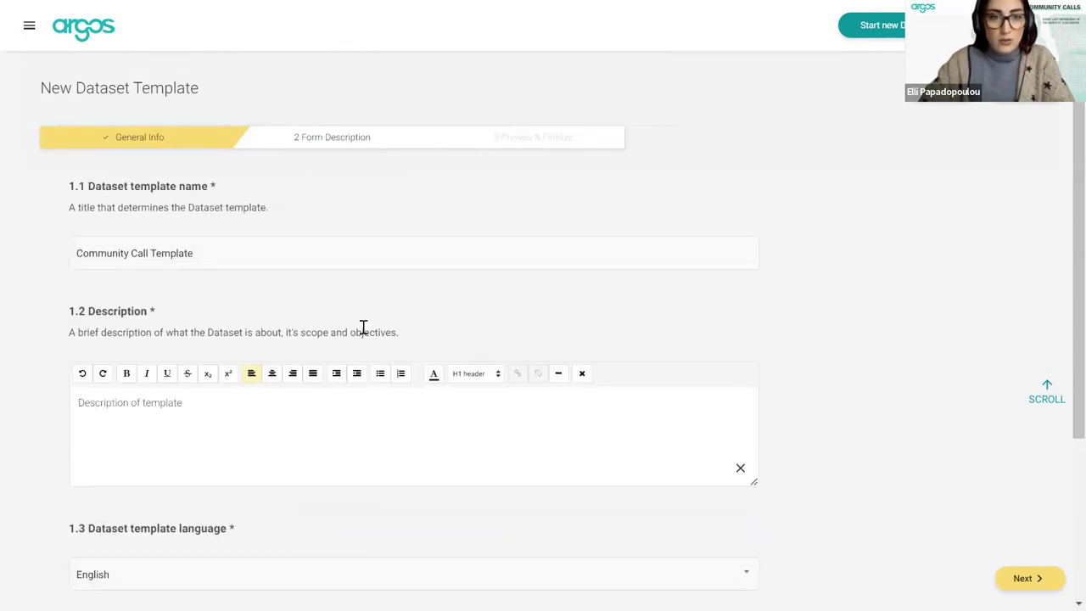
# Step: Create the first chapter in the new template's form description and name it "Chapter"
pyautogui.click(299, 144)
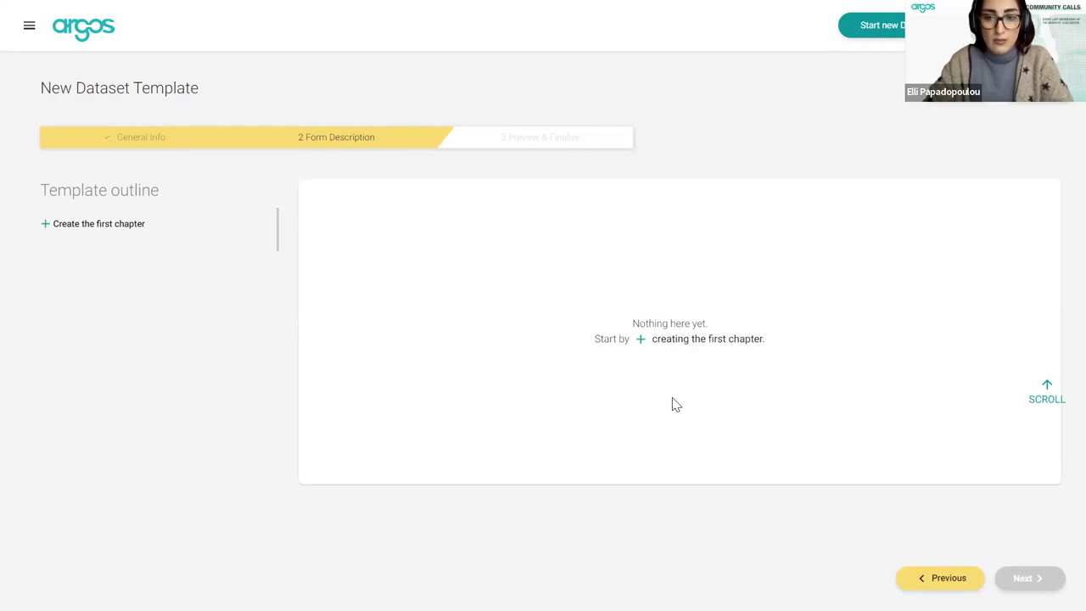
pyautogui.click(686, 346)
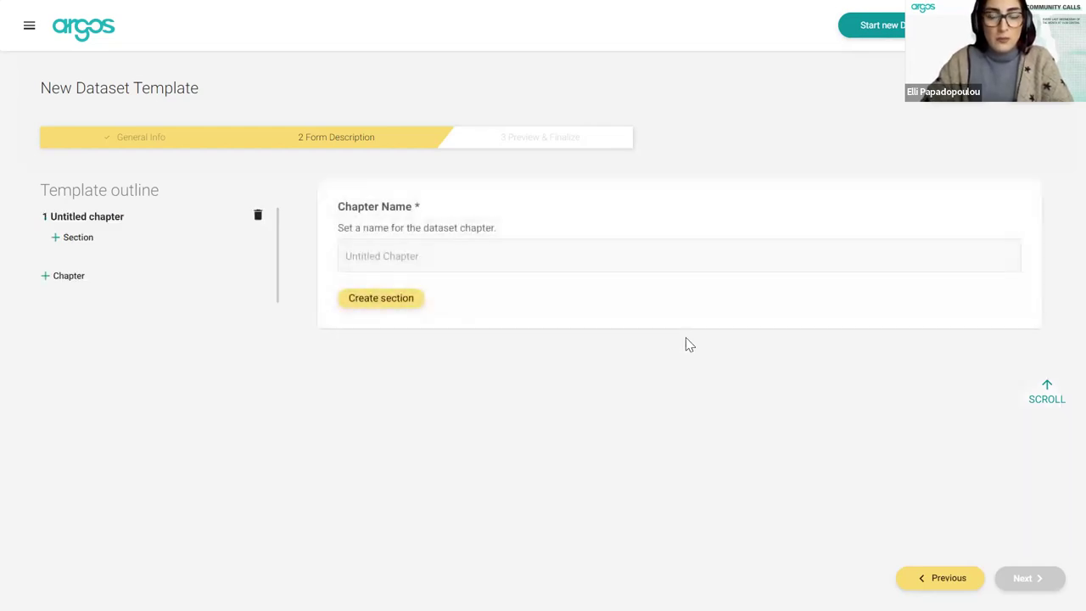
pyautogui.click(535, 253)
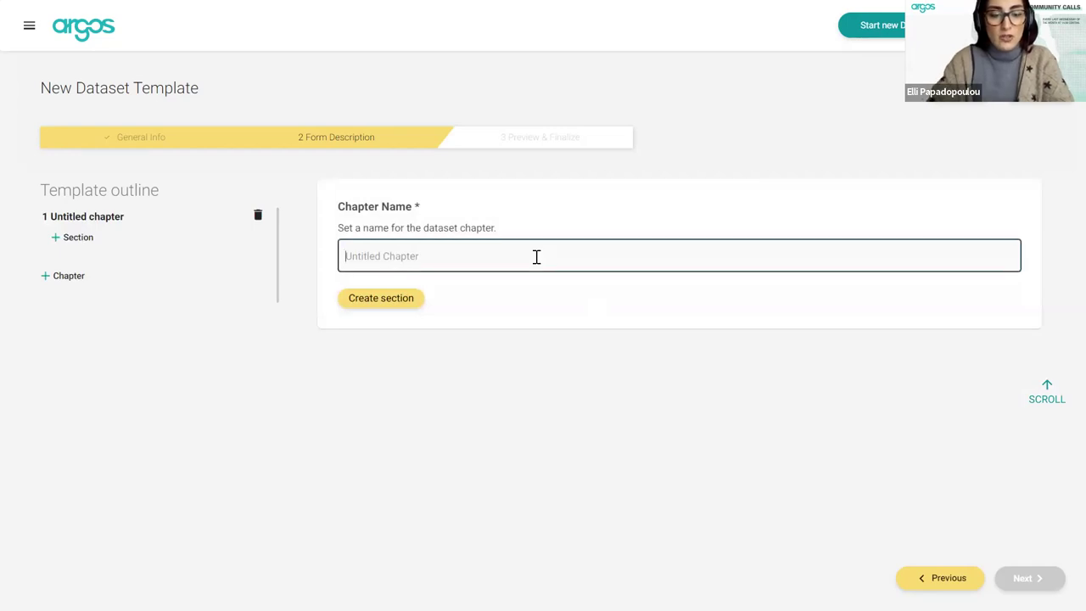
pyautogui.write('Chpater')
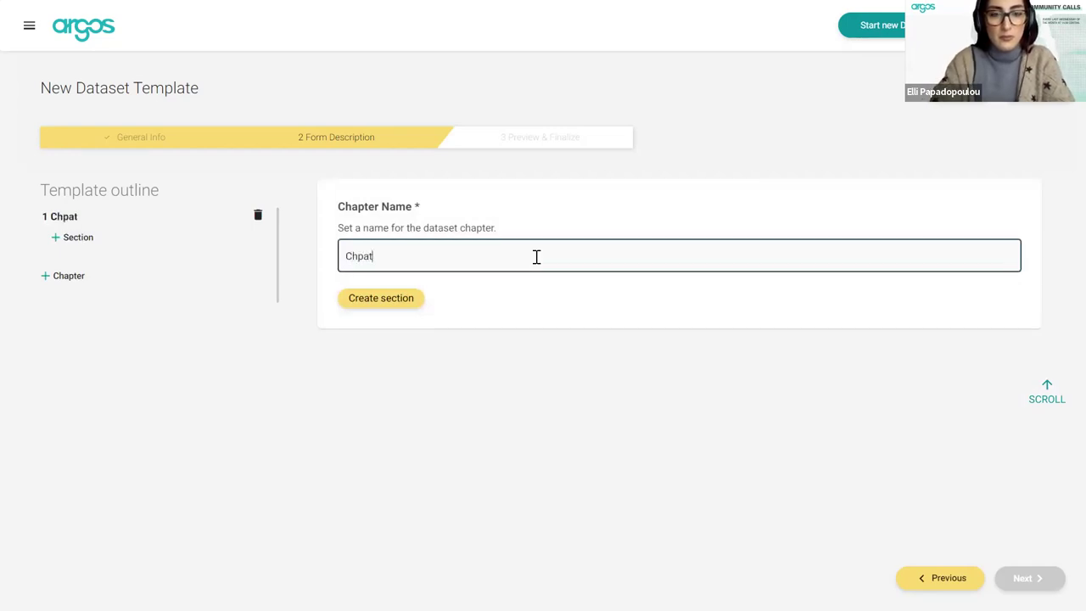
pyautogui.press('BackSpace')
pyautogui.press('BackSpace')
pyautogui.press('BackSpace')
pyautogui.press('BackSpace')
pyautogui.press('BackSpace')
pyautogui.write('apter')
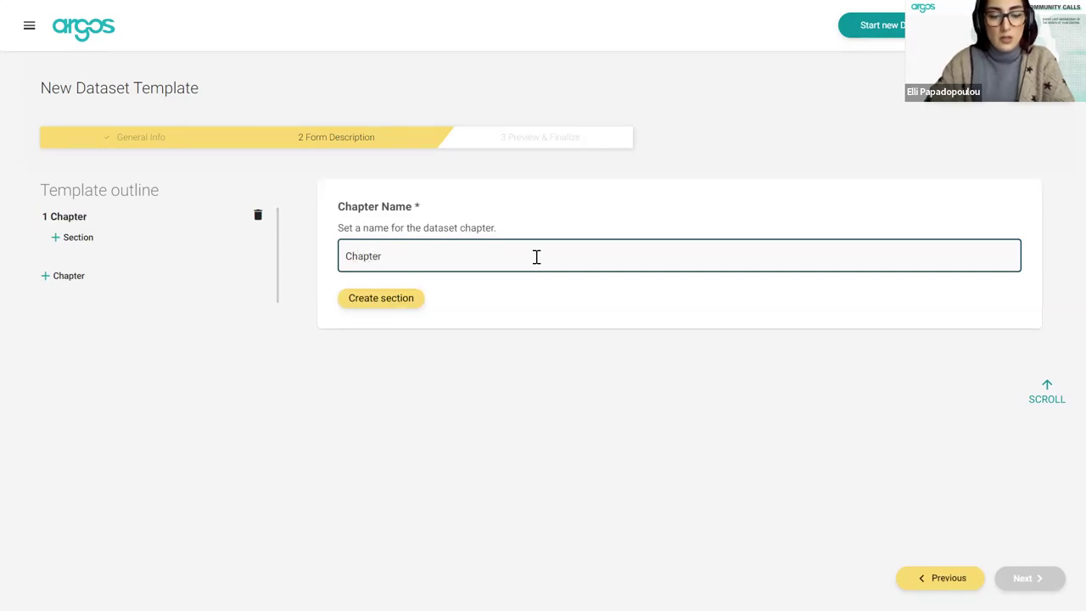
# Step: Rename the chapter to "First Chapter" and add a section to it named "FAIR Section"
pyautogui.press('BackSpace')
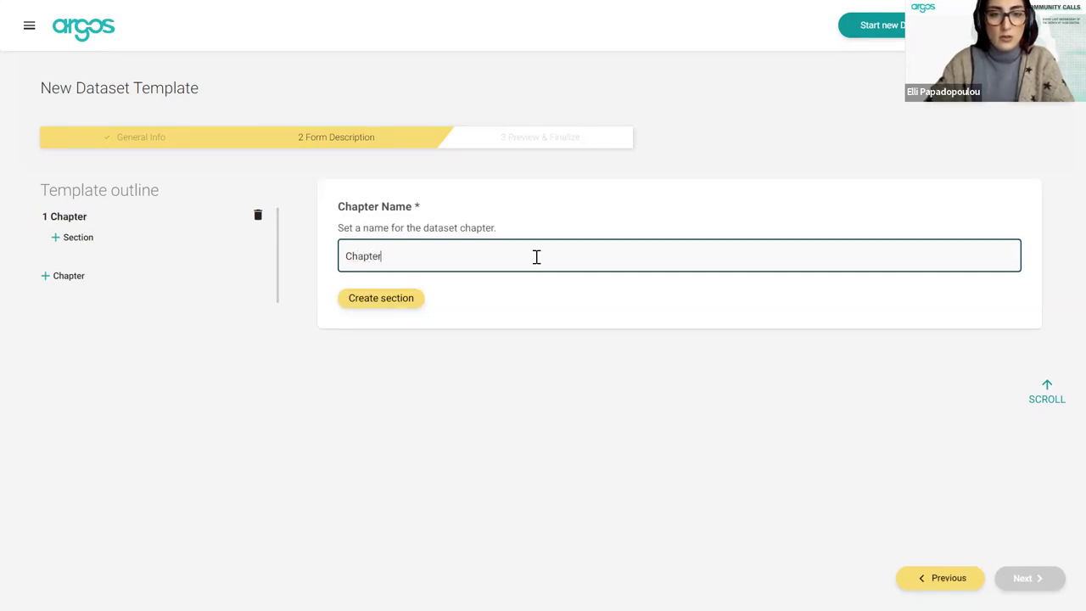
pyautogui.write('First')
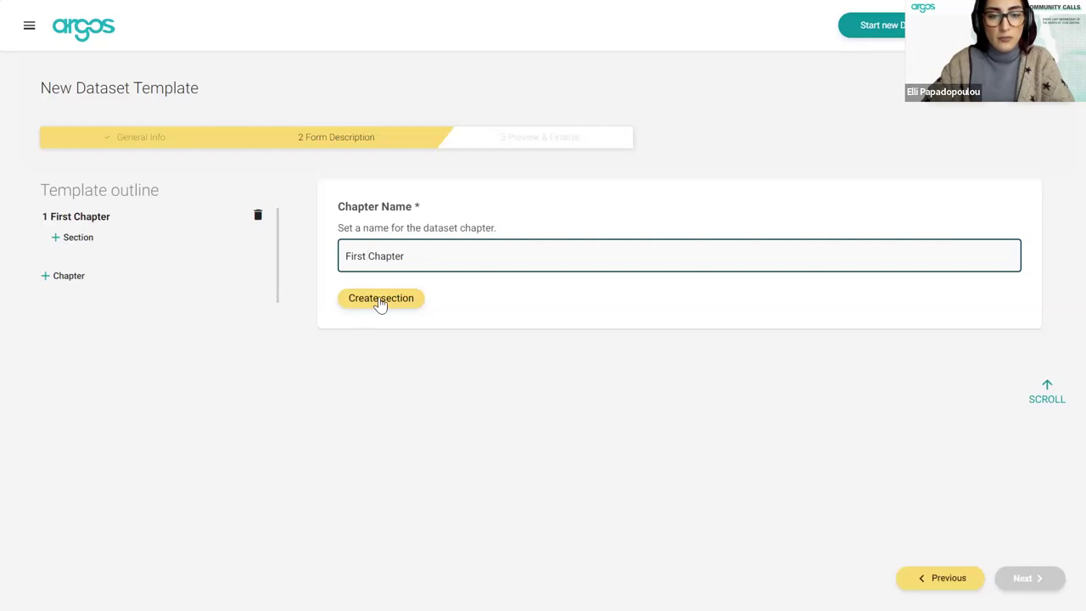
pyautogui.click(380, 298)
pyautogui.click(441, 255)
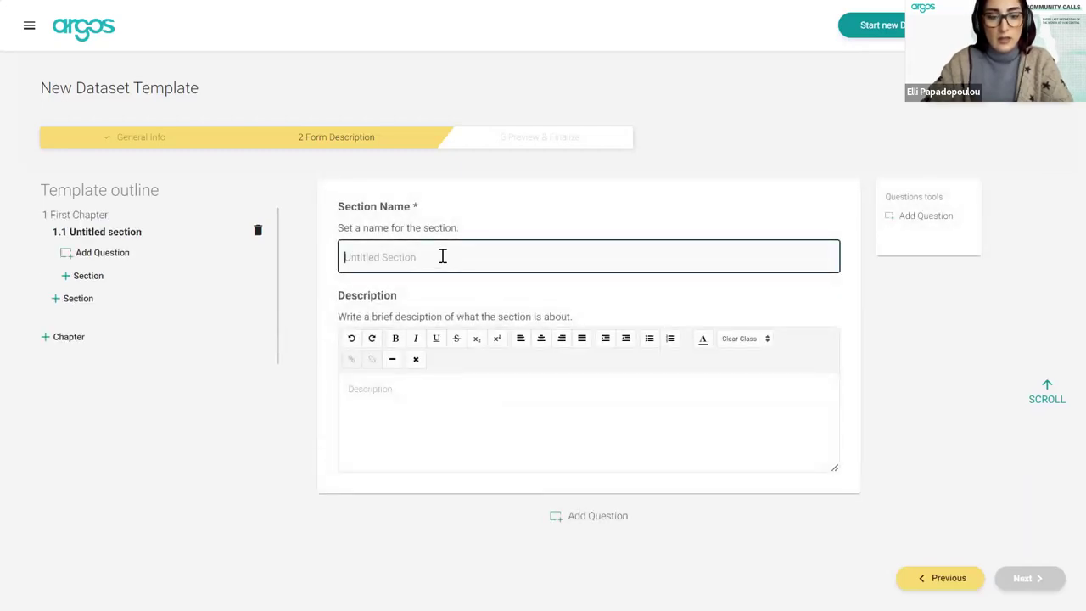
pyautogui.write('Section')
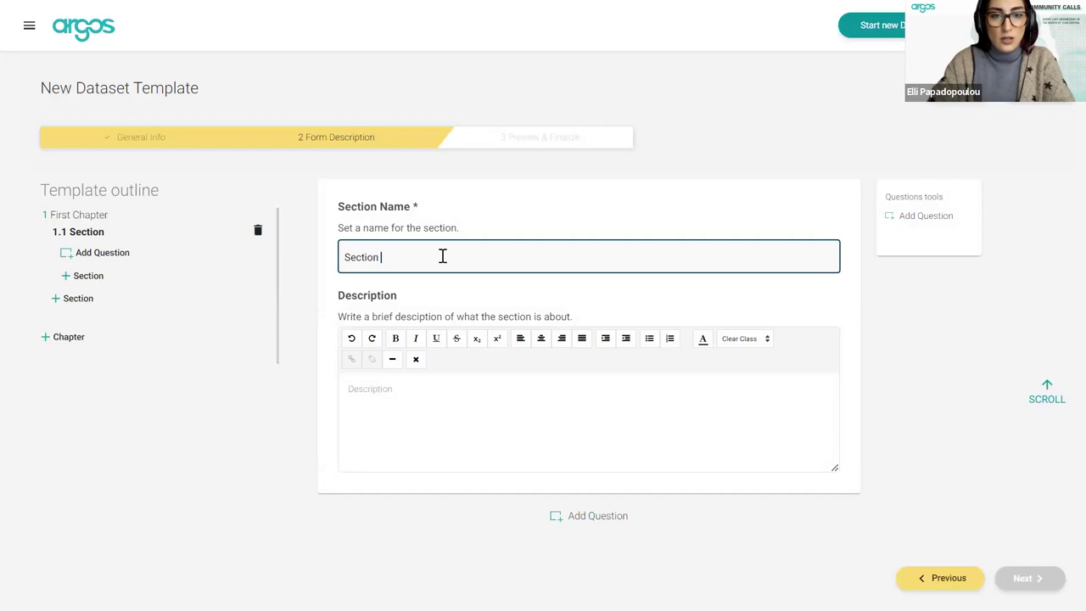
pyautogui.press('Home')
pyautogui.write('FAIR')
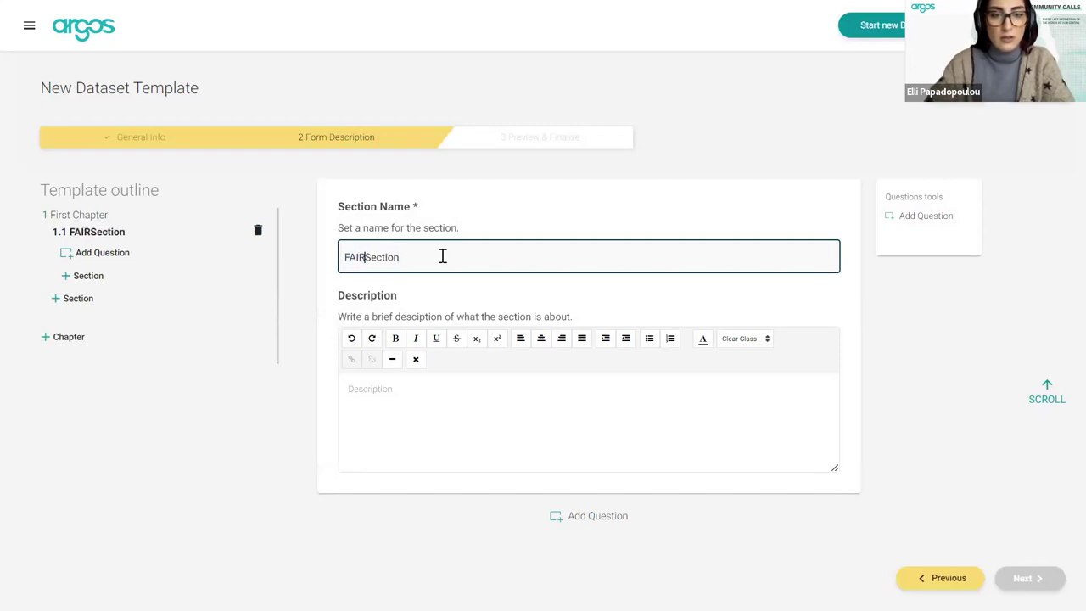
pyautogui.click(511, 296)
# Step: Enter "Informative materials" as the description of the FAIR Section, correcting the spelling of "materials"
pyautogui.click(473, 402)
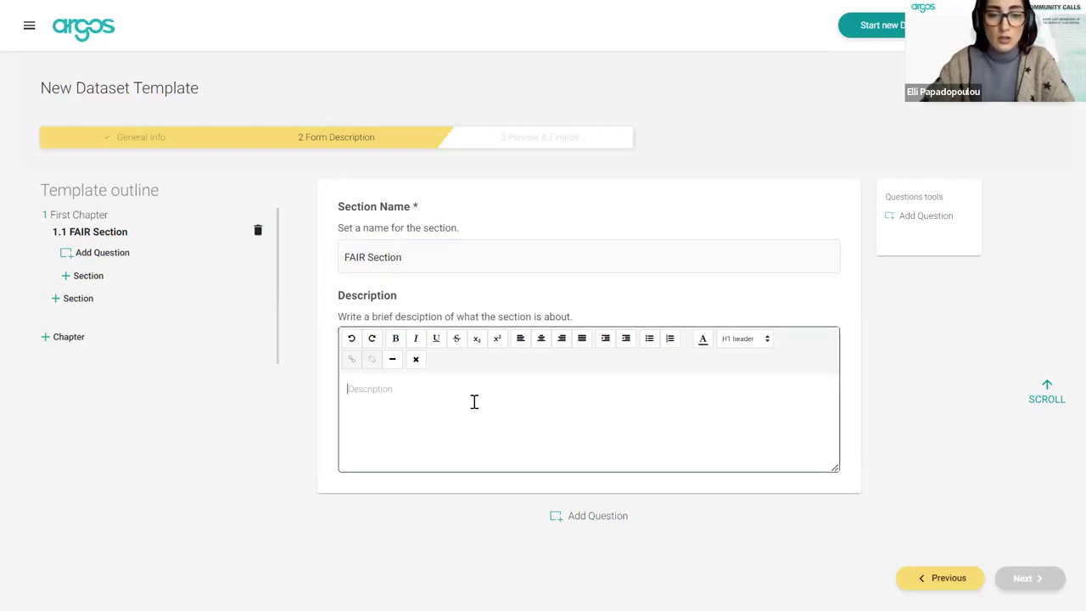
pyautogui.write('in')
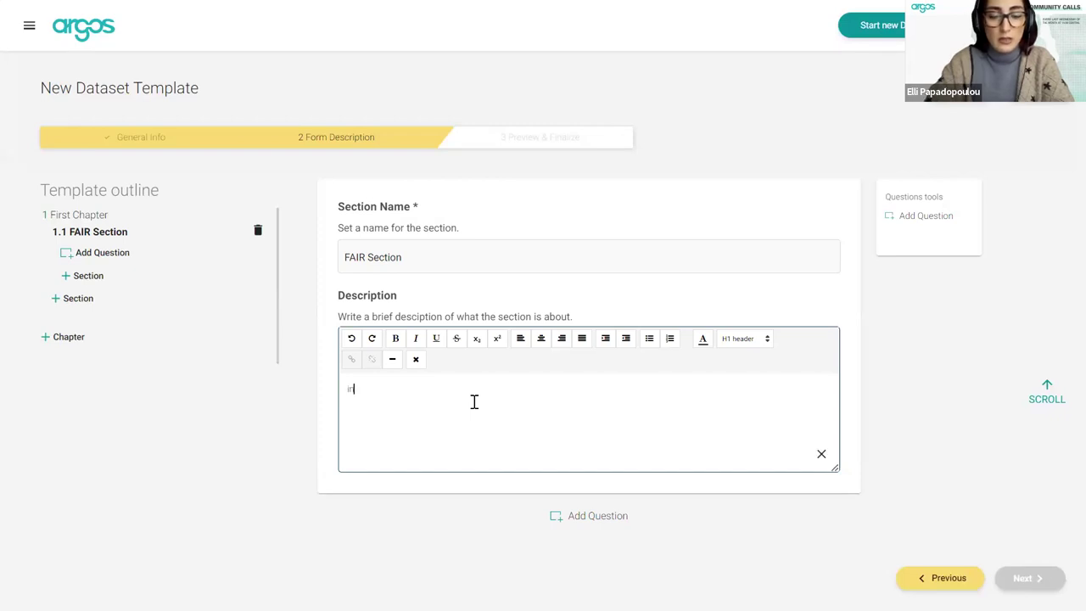
pyautogui.write('formative mae')
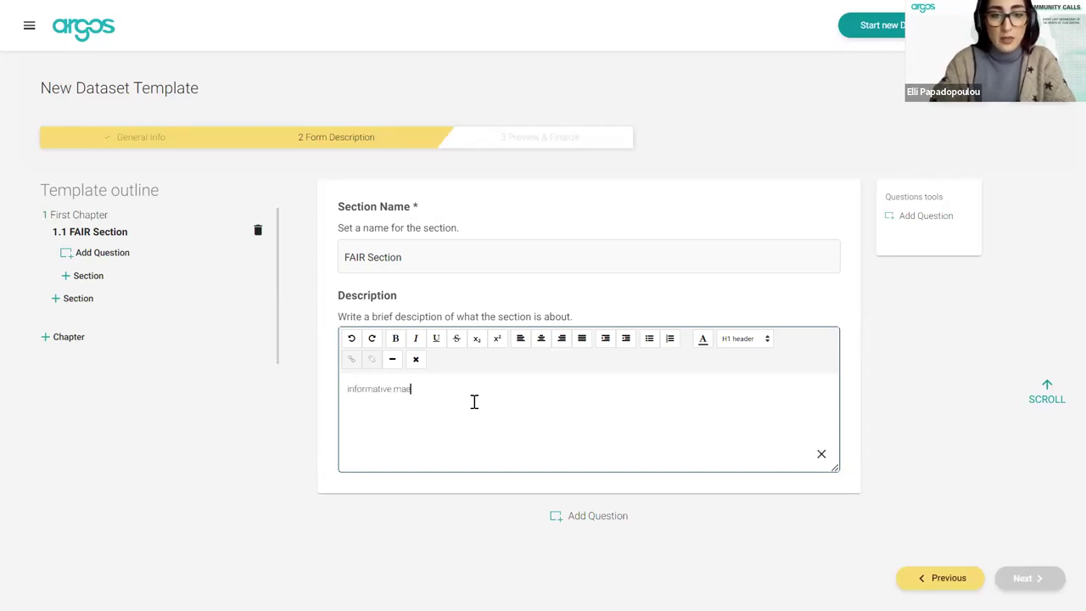
pyautogui.press('BackSpace')
pyautogui.write('teral')
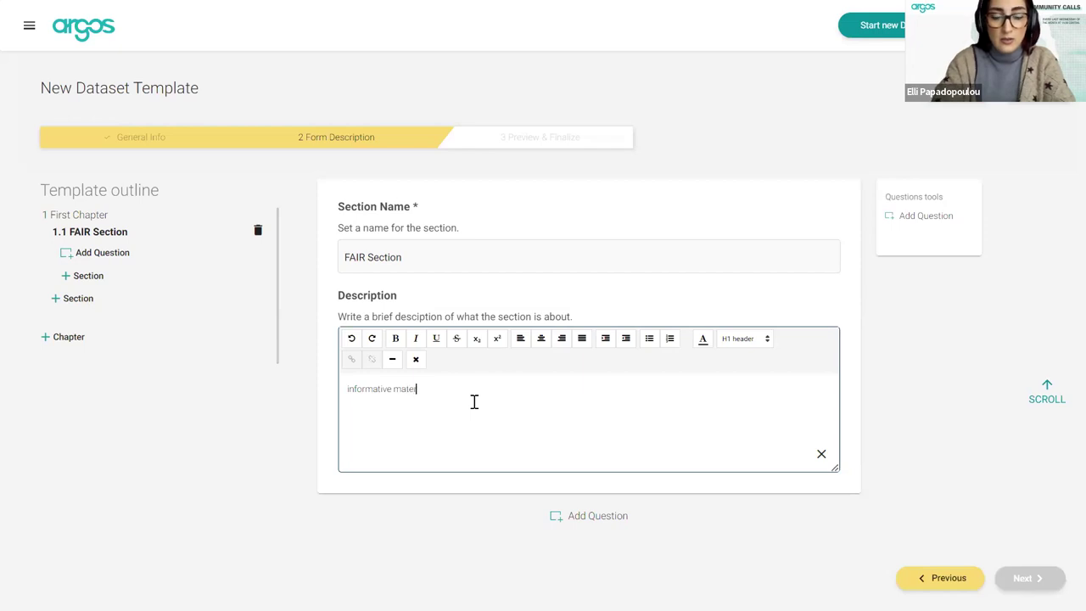
pyautogui.press('BackSpace')
pyautogui.press('BackSpace')
pyautogui.write('ilas')
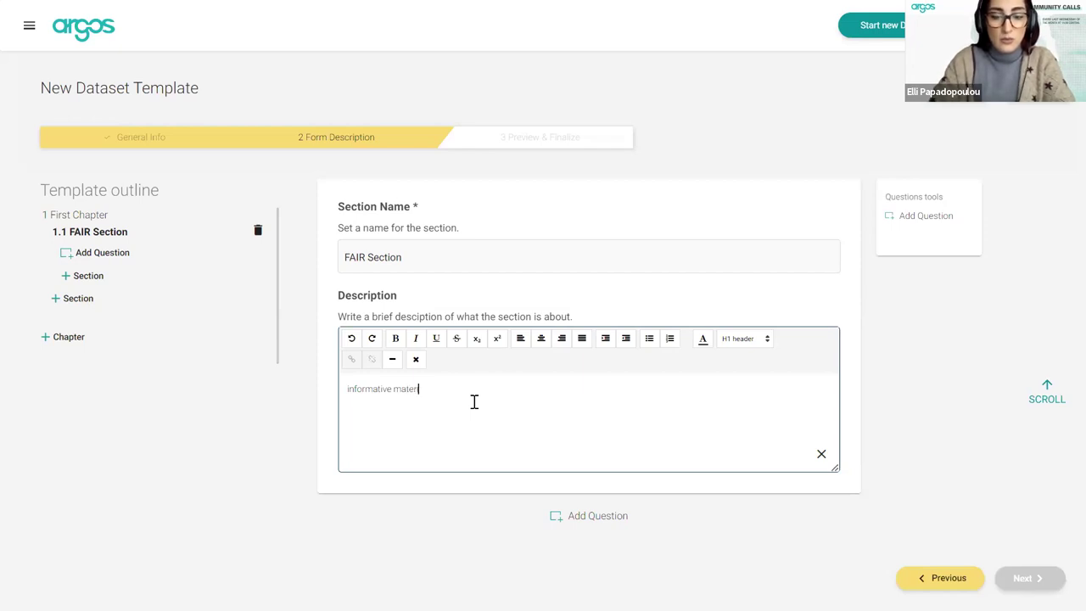
pyautogui.click(351, 388)
pyautogui.press('BackSpace')
pyautogui.write('I')
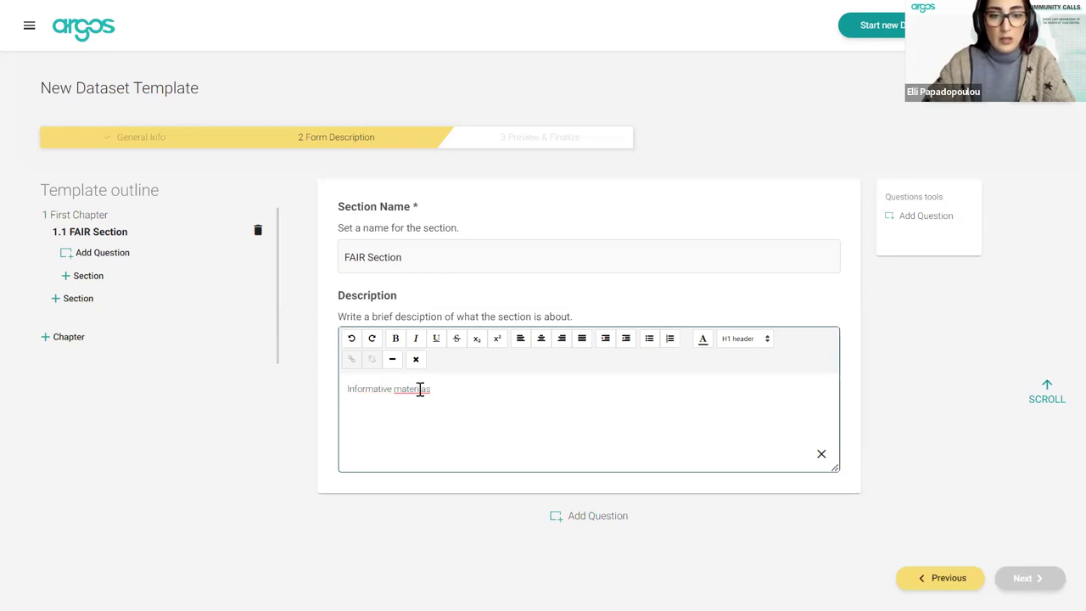
pyautogui.rightClick(419, 388)
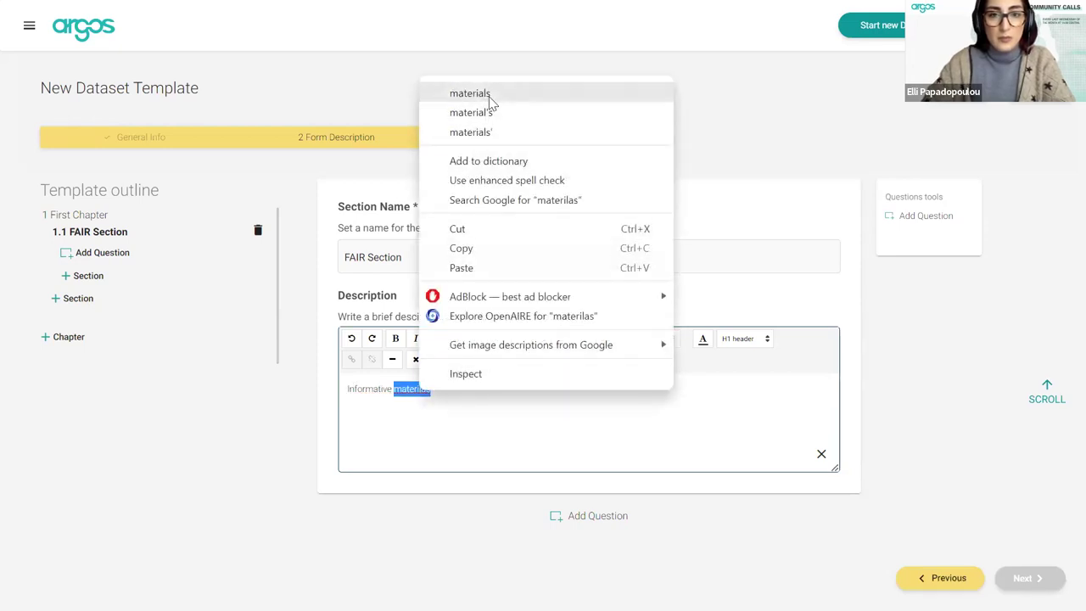
pyautogui.click(487, 95)
pyautogui.doubleClick(413, 389)
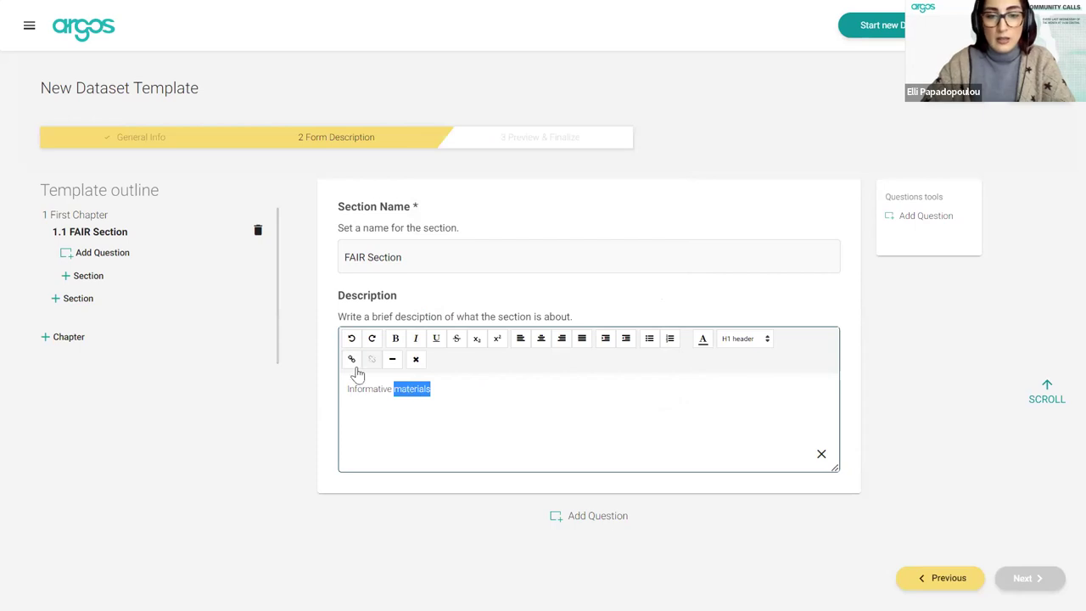
pyautogui.click(351, 361)
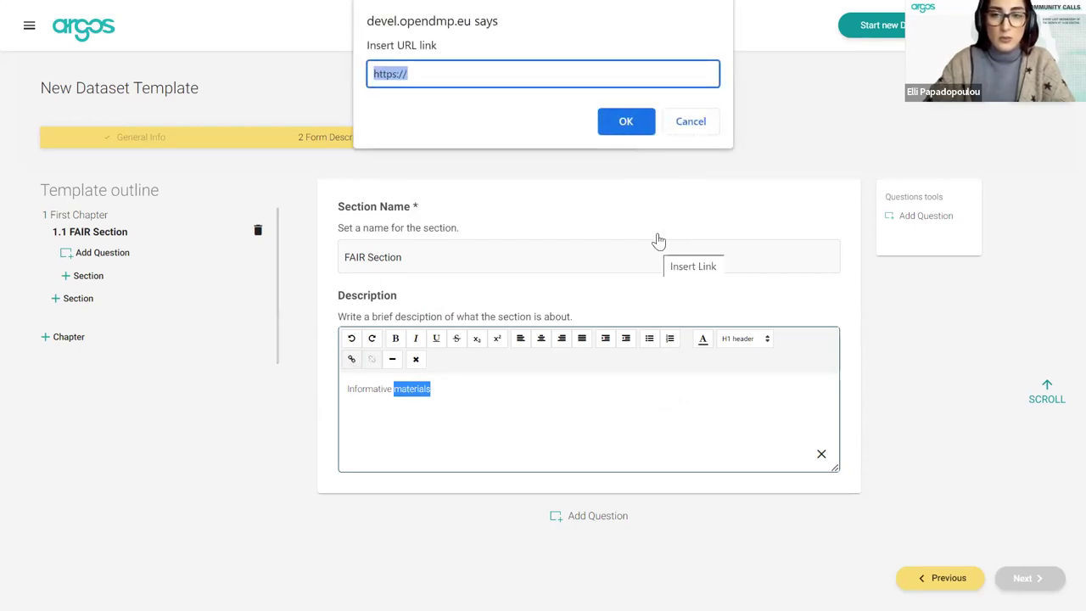
pyautogui.click(689, 125)
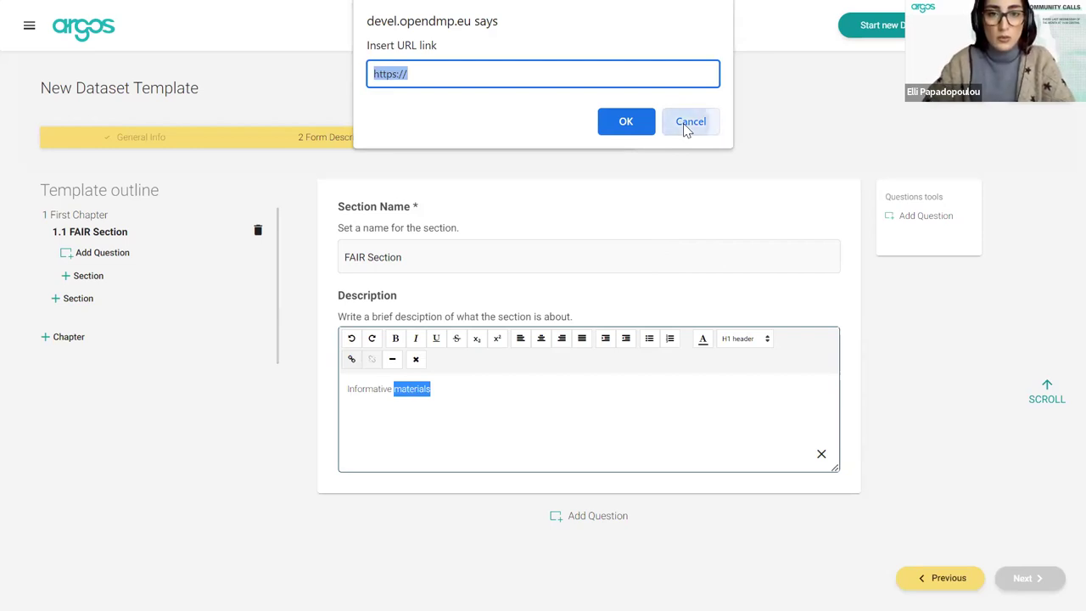
pyautogui.click(494, 404)
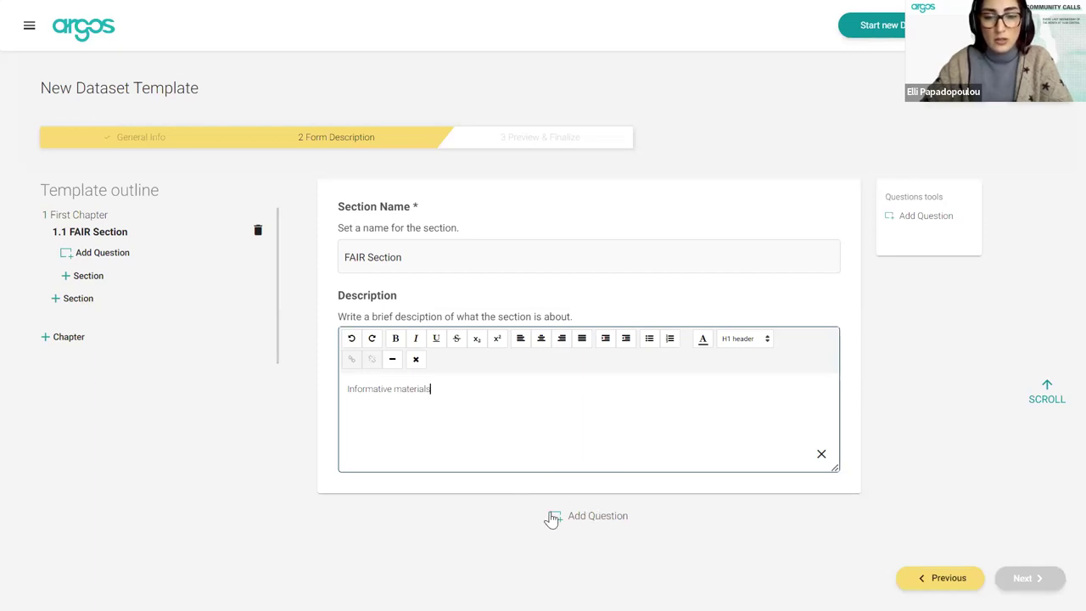
# Step: Add a question to the FAIR Section and title it "Question about Metadata"
pyautogui.click(927, 214)
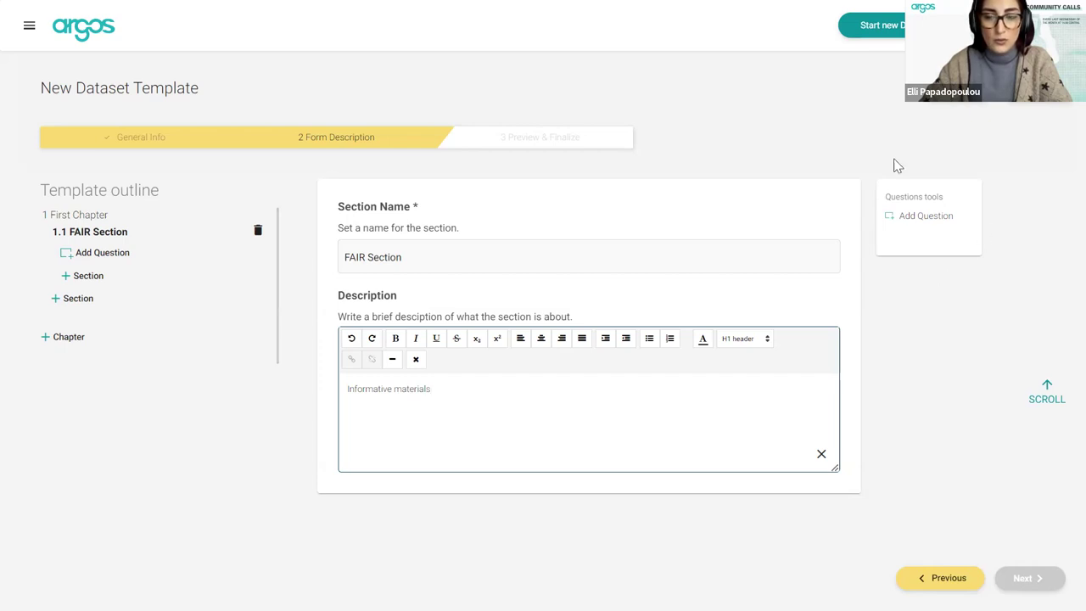
pyautogui.click(917, 224)
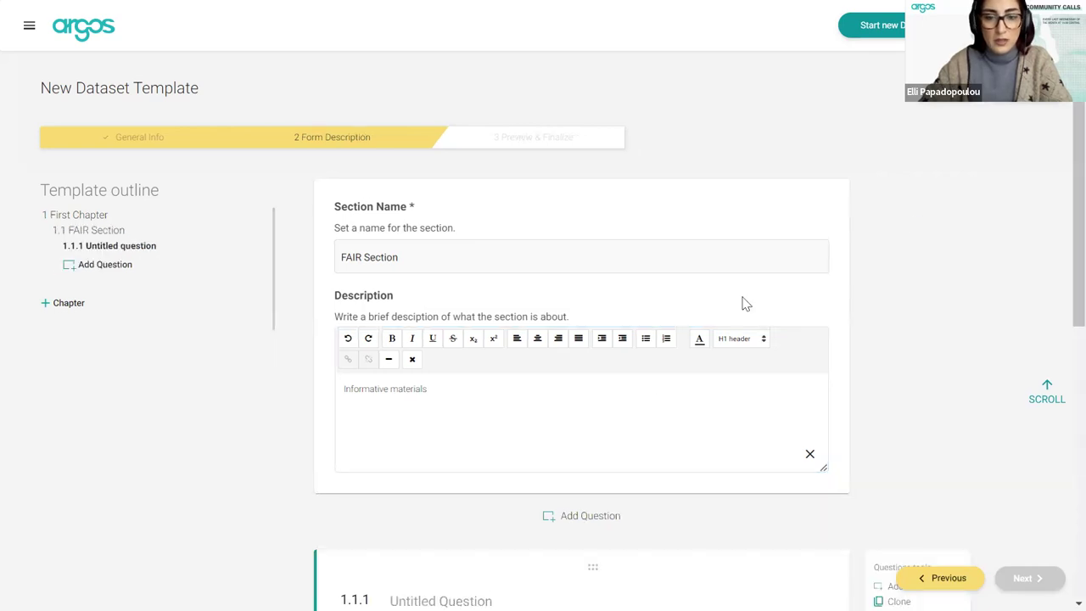
pyautogui.scroll(-5, 744, 303)
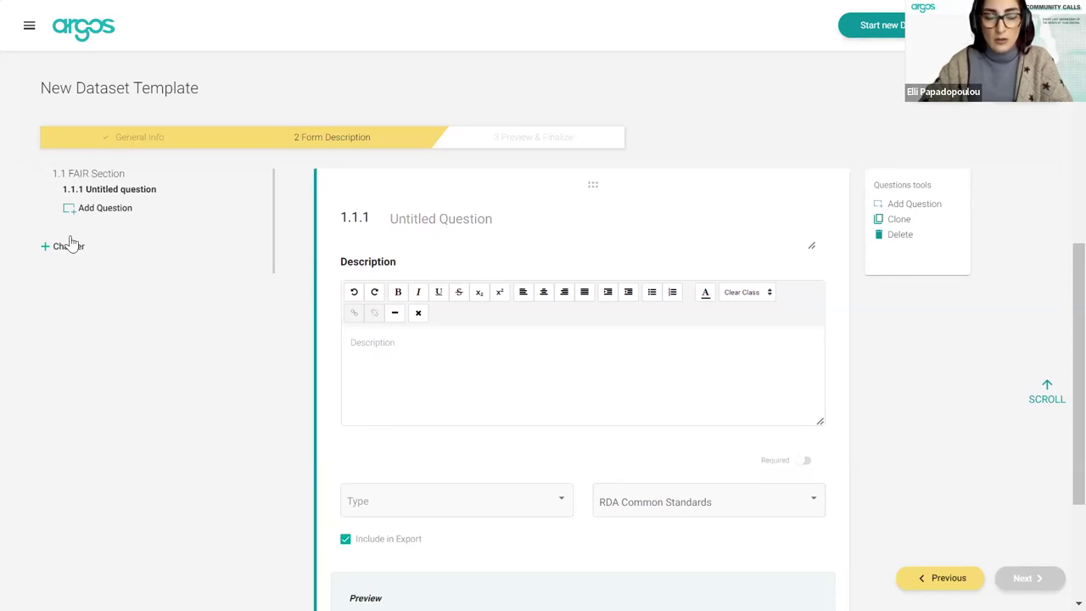
pyautogui.click(420, 223)
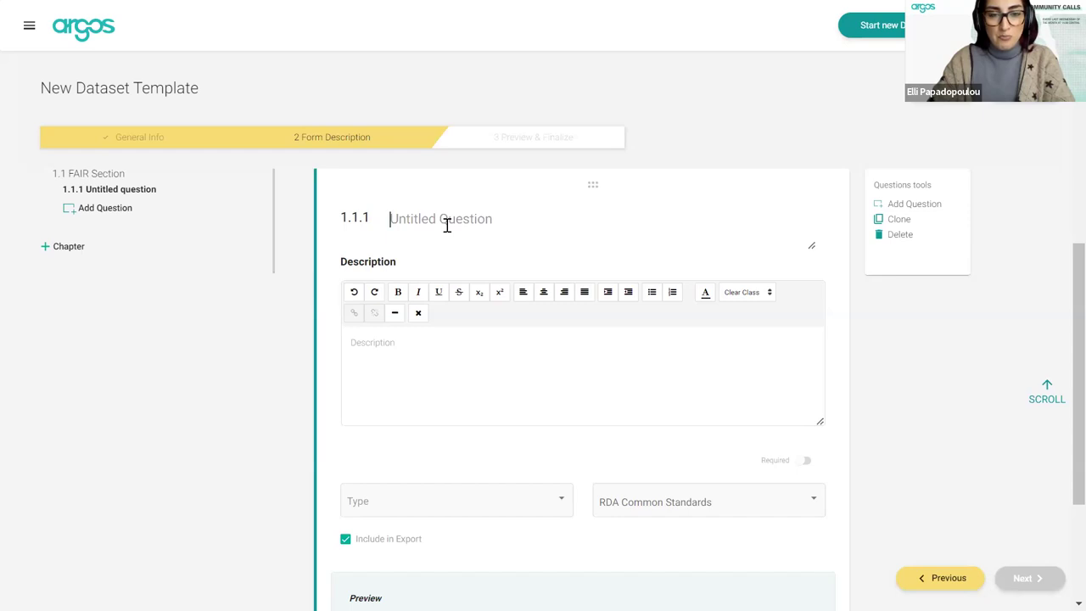
pyautogui.write('Question')
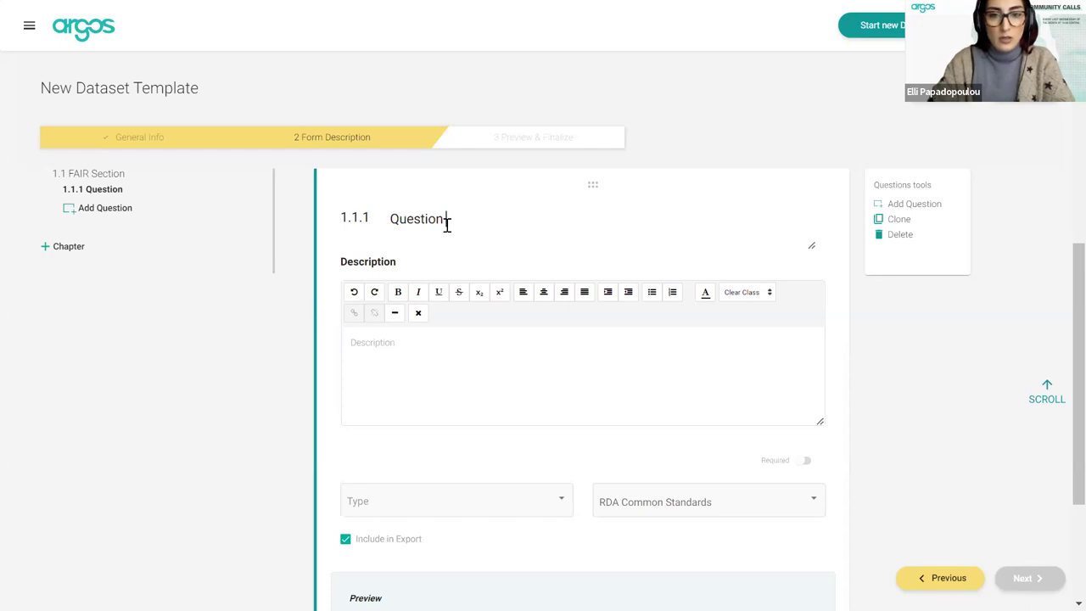
pyautogui.write('about Metadata')
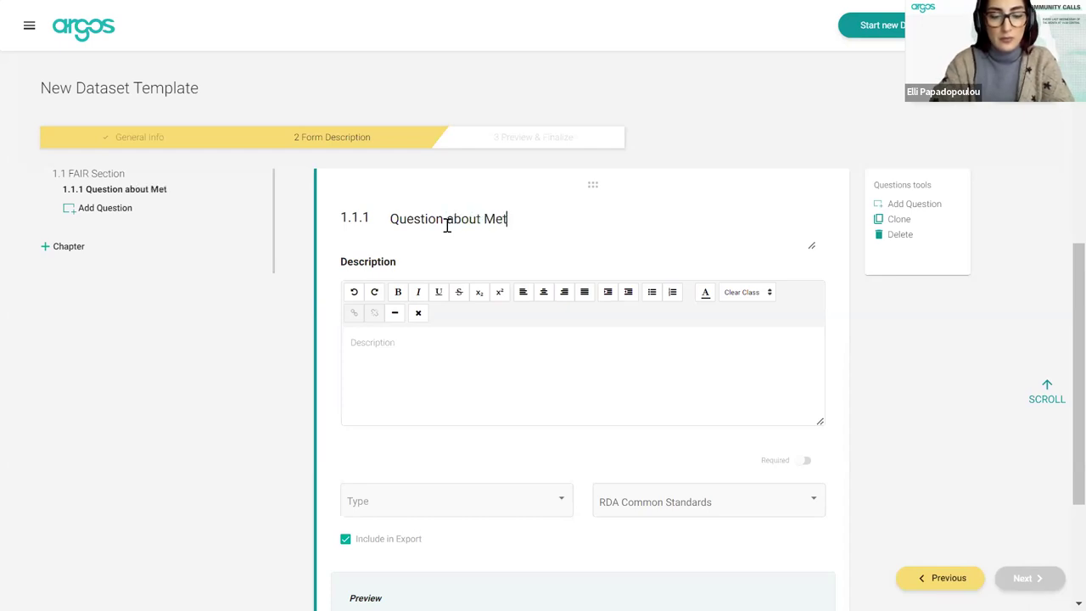
pyautogui.click(535, 375)
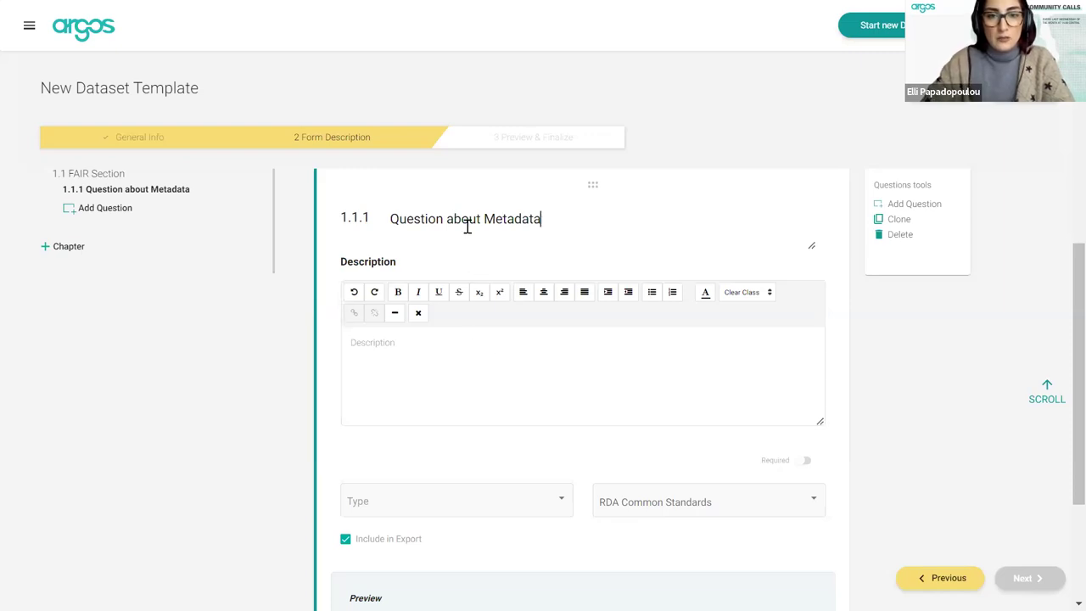
pyautogui.click(464, 356)
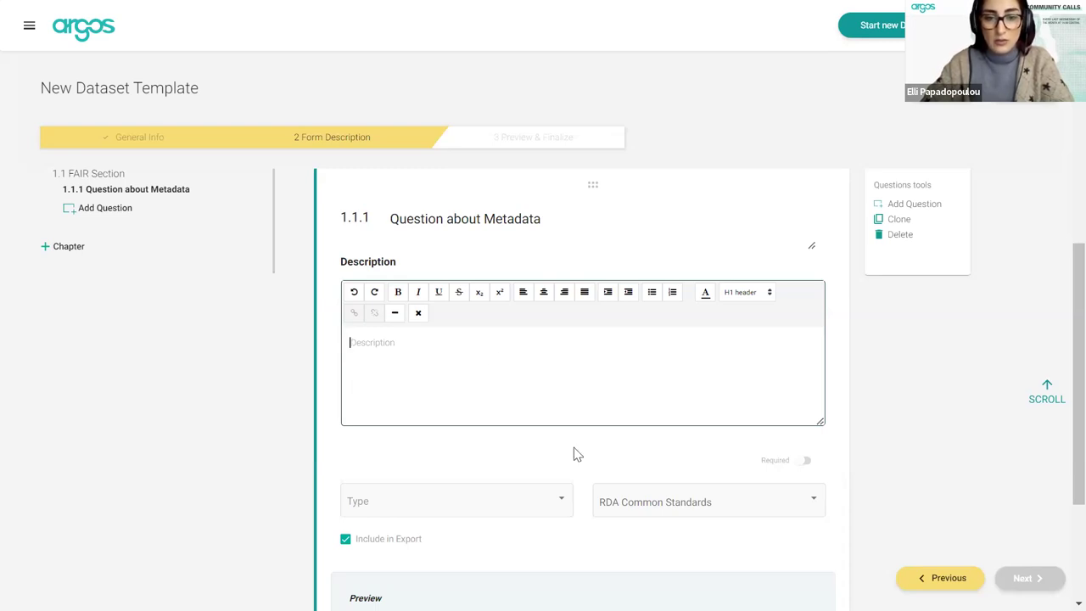
# Step: Set the metadata question's input type to Text Area and check its preview
pyautogui.scroll(-2, 574, 453)
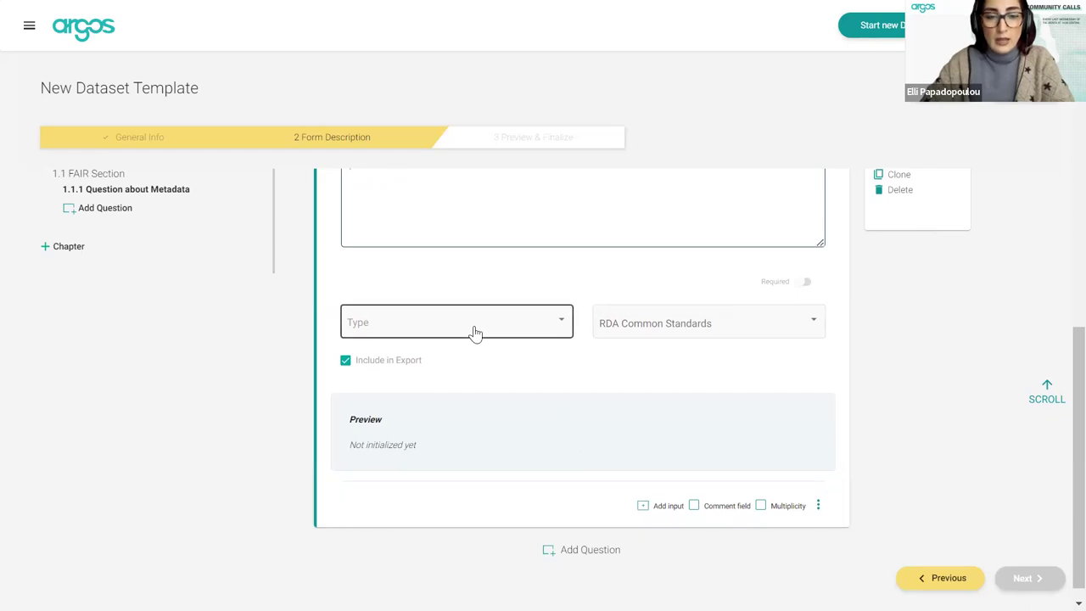
pyautogui.scroll(1, 732, 226)
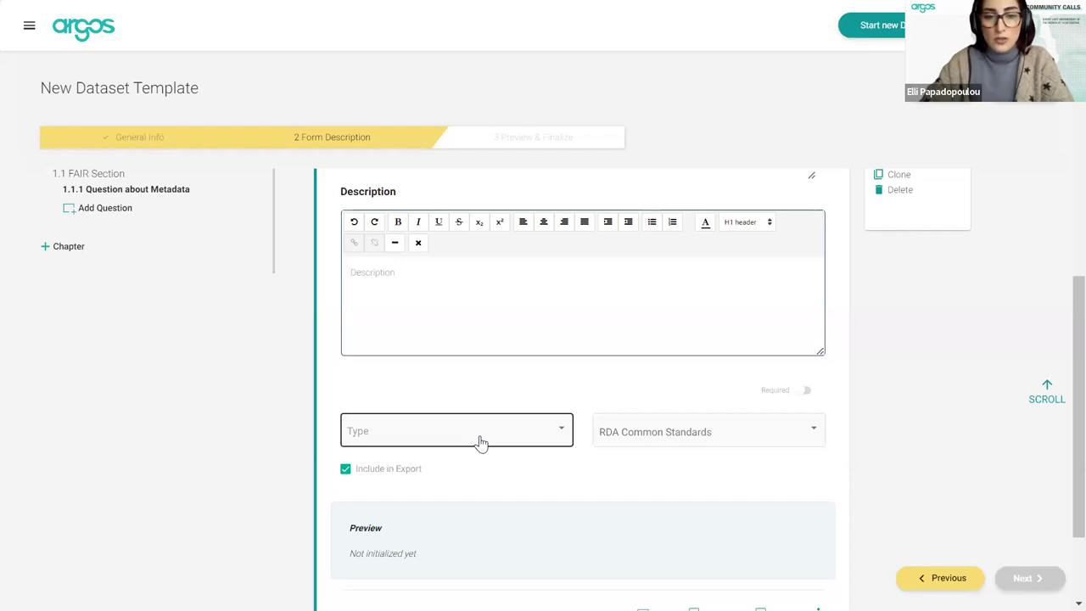
pyautogui.scroll(-1, 479, 441)
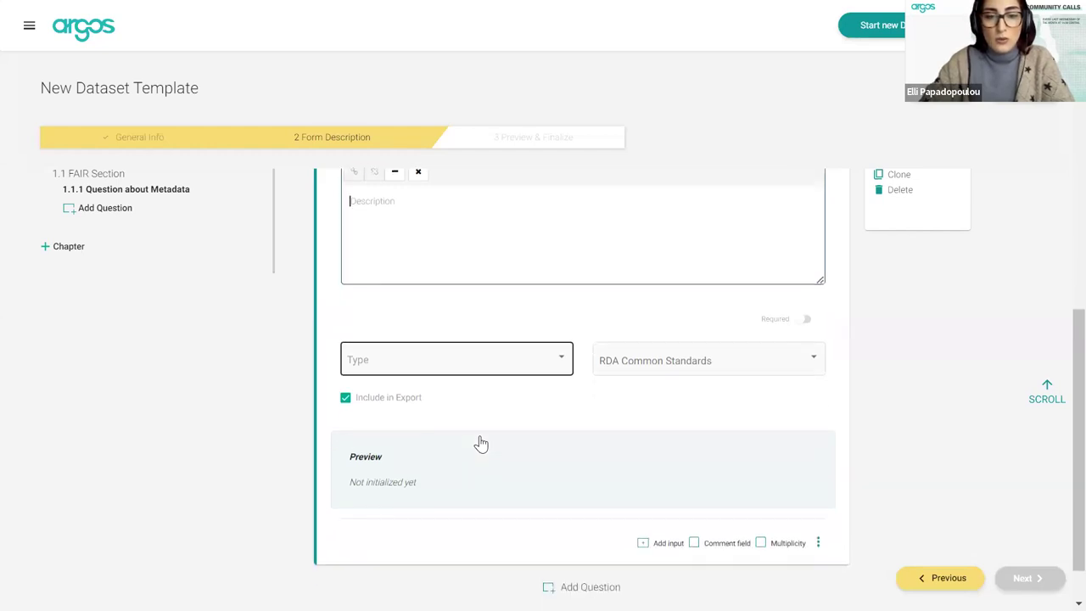
pyautogui.click(492, 359)
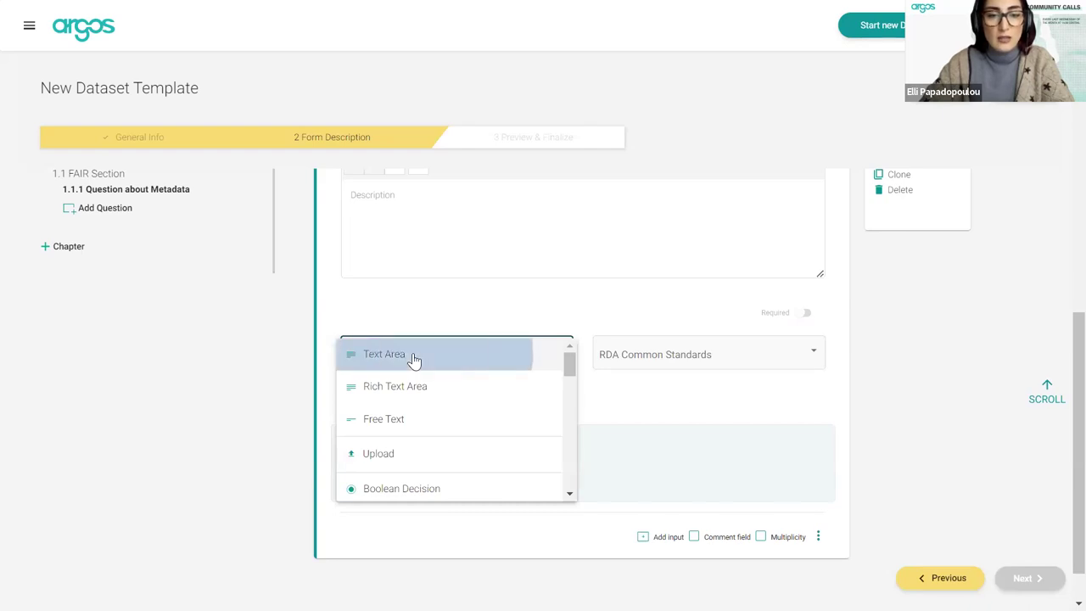
pyautogui.click(413, 360)
pyautogui.scroll(-3, 477, 436)
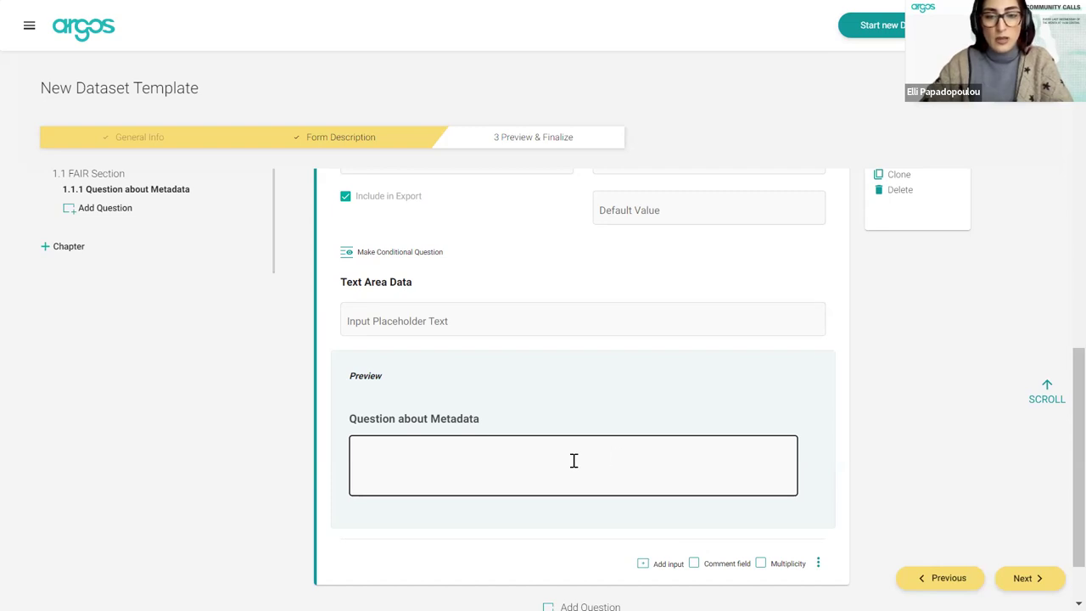
pyautogui.click(559, 398)
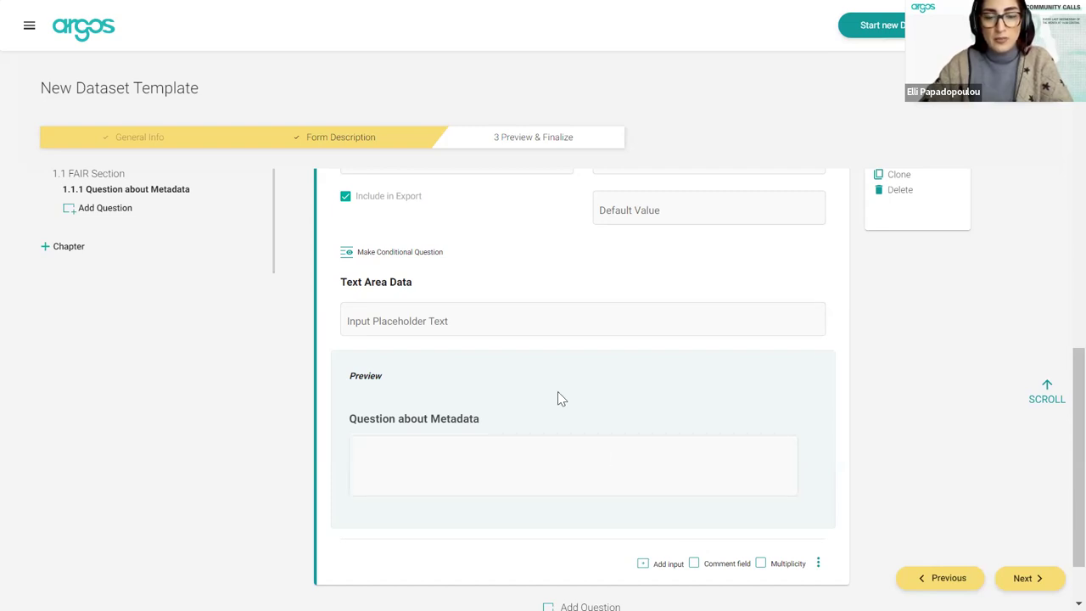
pyautogui.scroll(1, 527, 359)
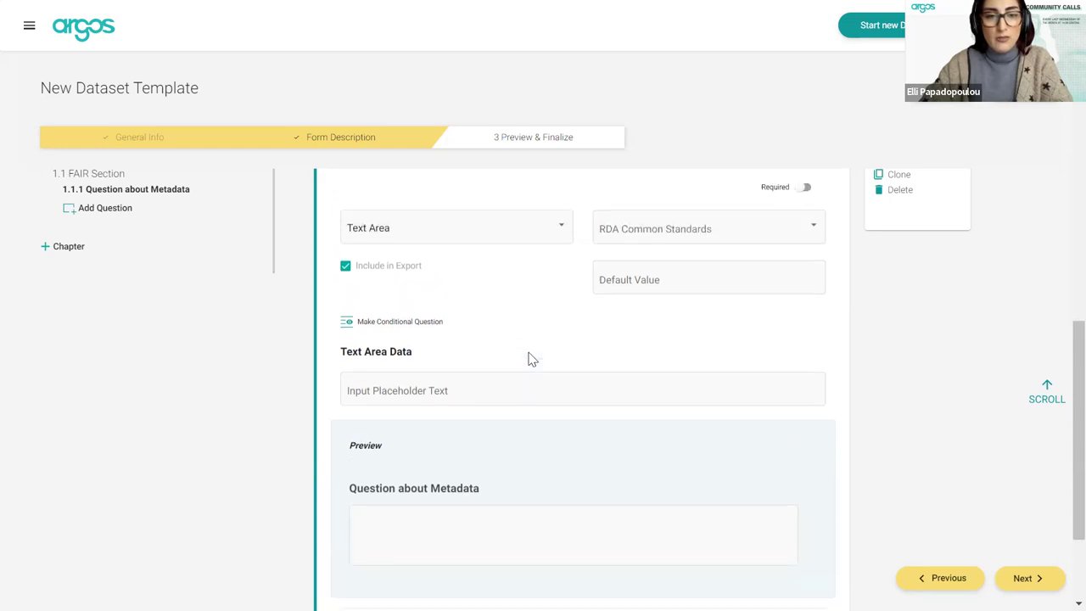
# Step: Set the metadata question's input type to Free Text and check its preview
pyautogui.click(467, 266)
pyautogui.click(410, 324)
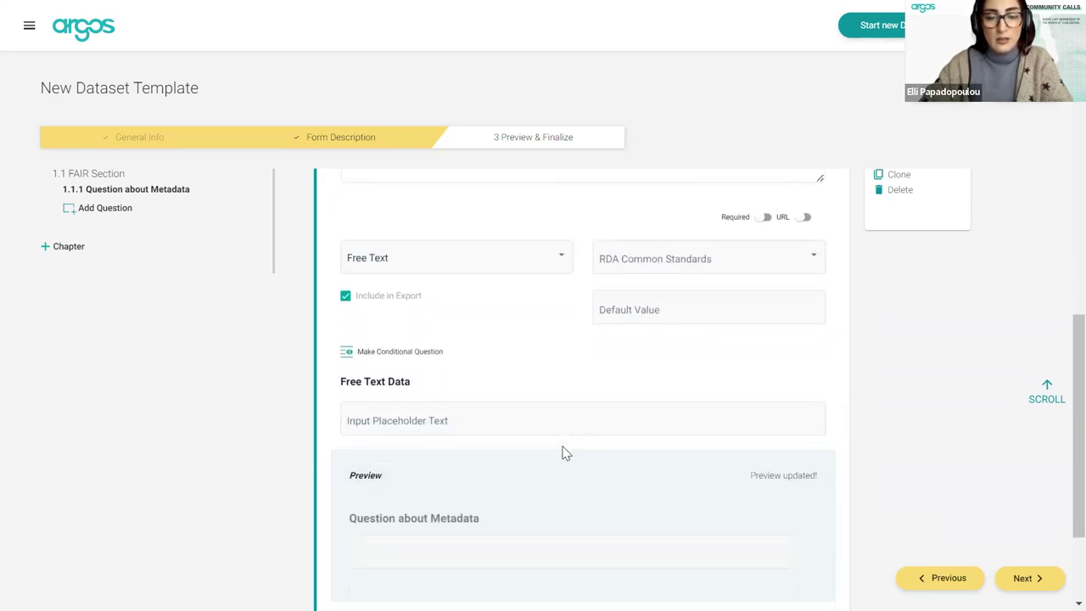
pyautogui.scroll(-2, 566, 452)
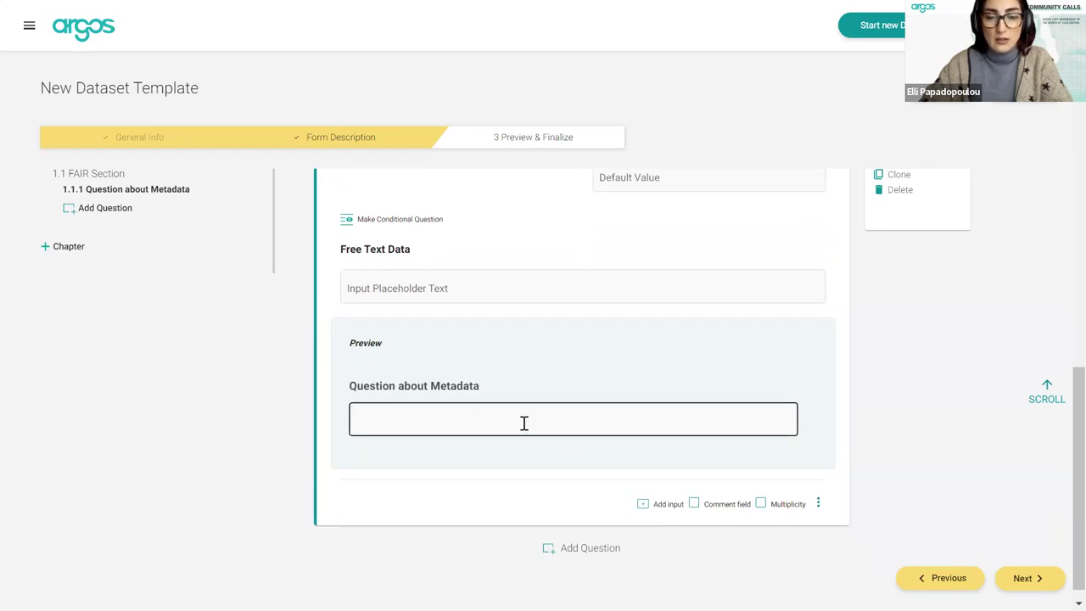
pyautogui.scroll(2, 520, 332)
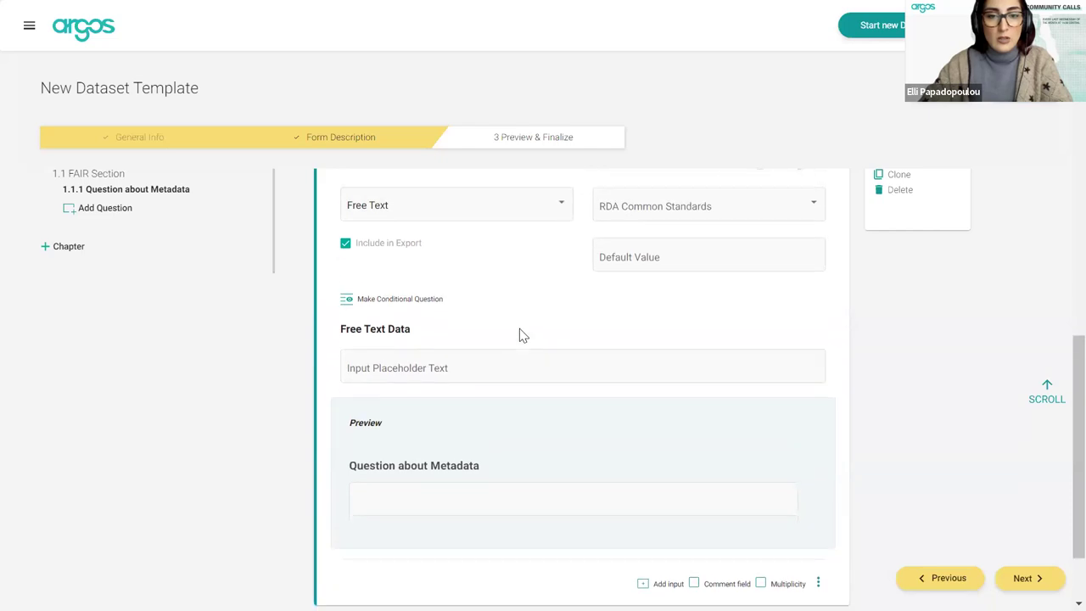
pyautogui.scroll(-1, 520, 334)
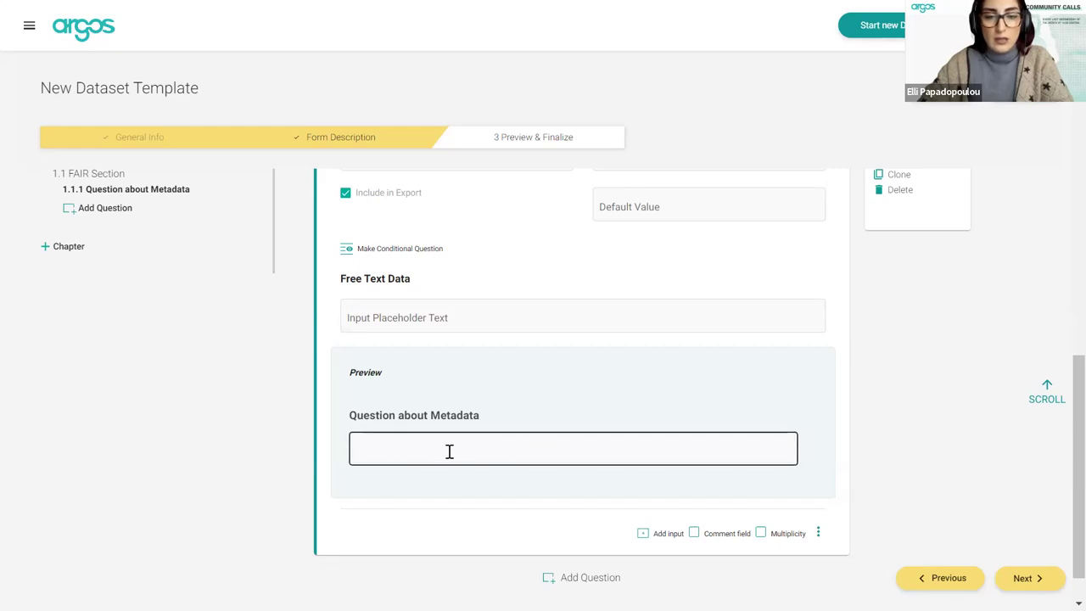
# Step: Set the metadata question's input type to Rich Text Area and check its preview
pyautogui.scroll(2, 531, 341)
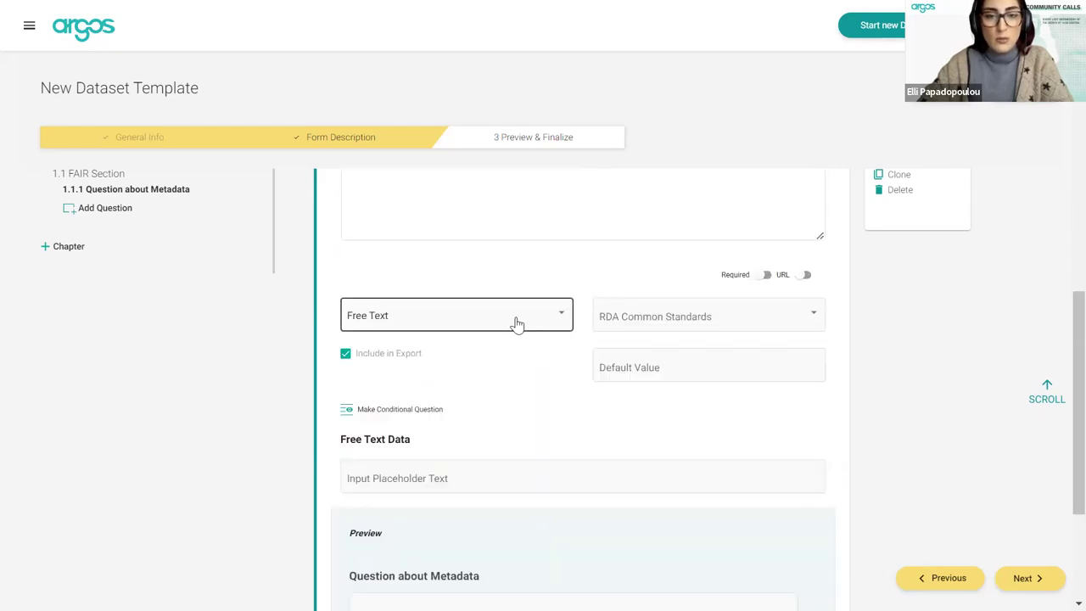
pyautogui.click(516, 323)
pyautogui.click(436, 294)
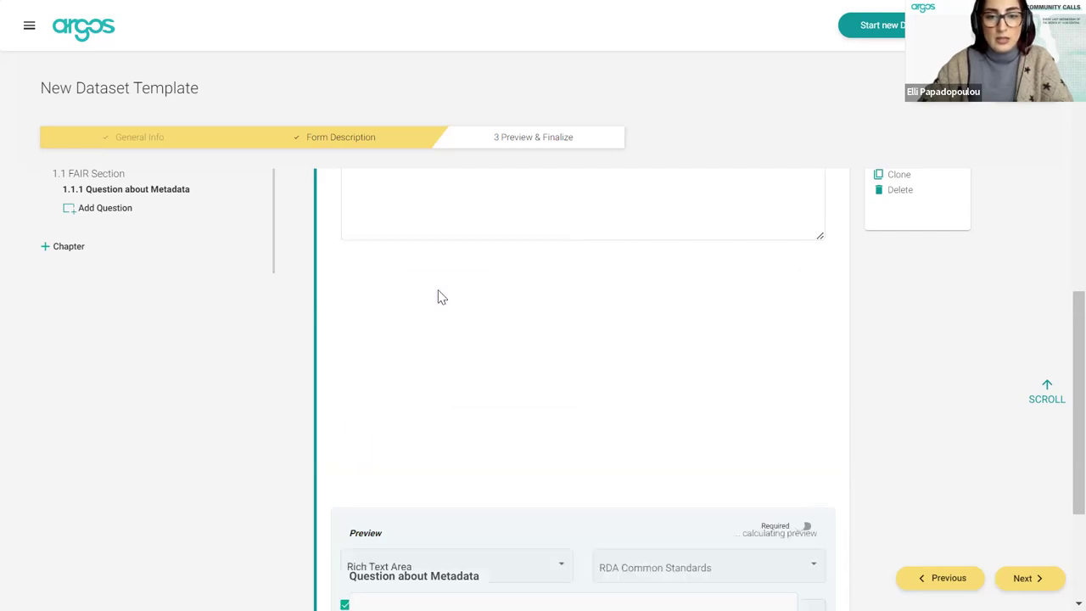
pyautogui.scroll(-3, 526, 475)
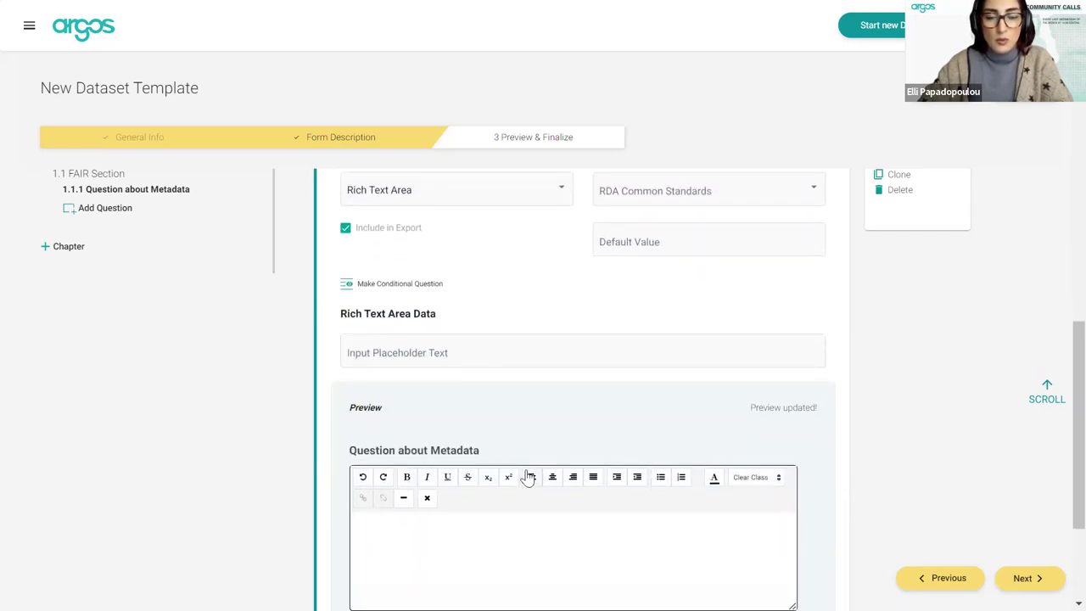
# Step: Enter "Create lists" in the rich text preview with the lines A and B below it formatted as a bulleted list
pyautogui.click(458, 484)
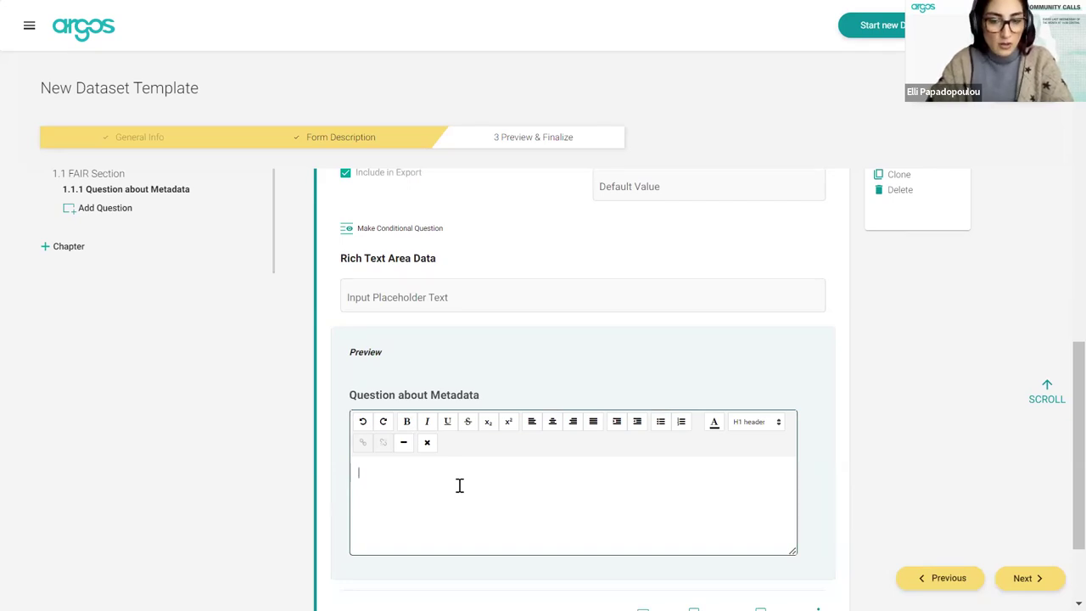
pyautogui.write('Create lists')
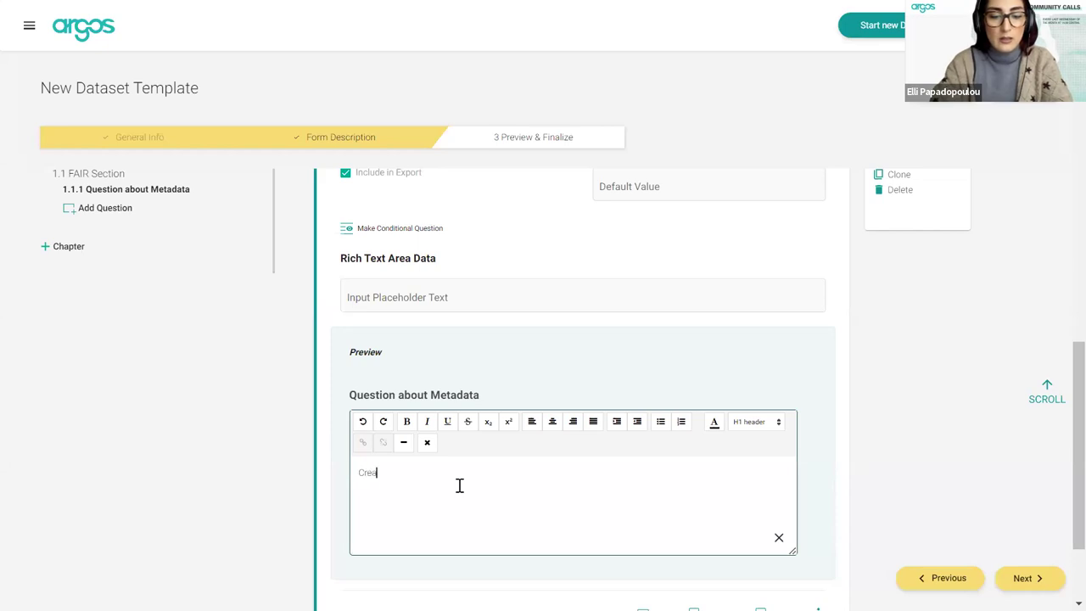
pyautogui.press('Return')
pyautogui.write('-')
pyautogui.write('A')
pyautogui.press('Return')
pyautogui.write('B')
pyautogui.moveTo(371, 507); pyautogui.dragTo(359, 486)
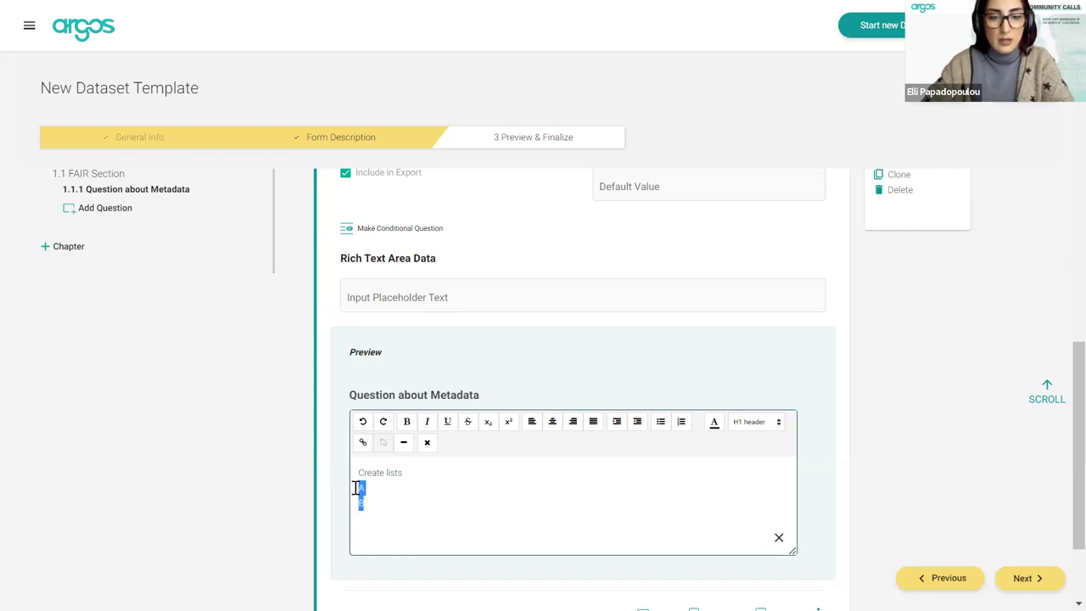
pyautogui.click(660, 422)
# Step: Add the line "Underline text" below the bulleted list in the preview and underline it
pyautogui.click(498, 499)
pyautogui.scroll(-1, 499, 500)
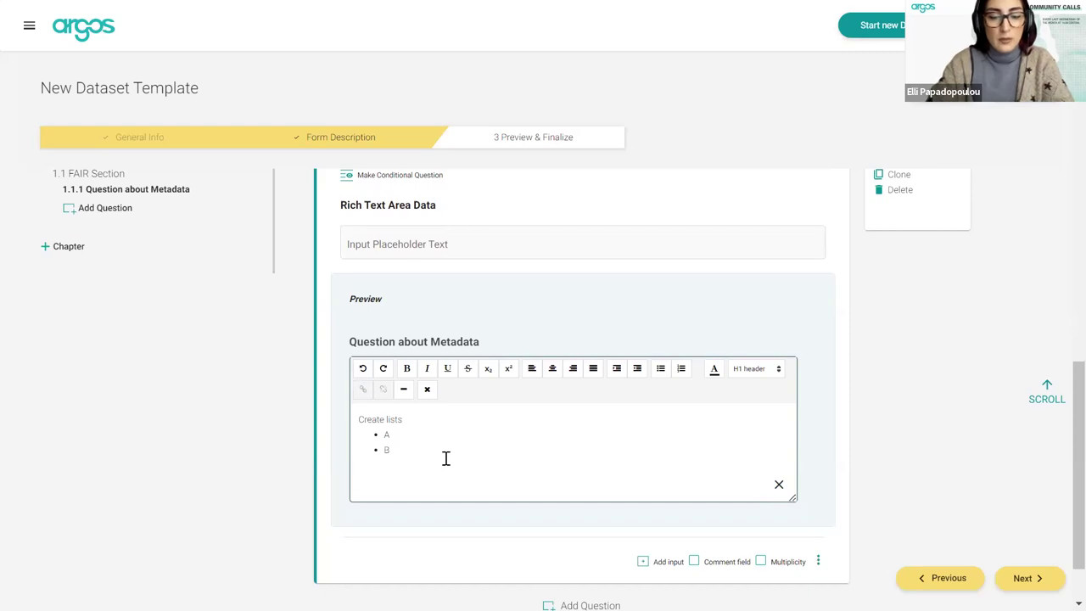
pyautogui.write('Un')
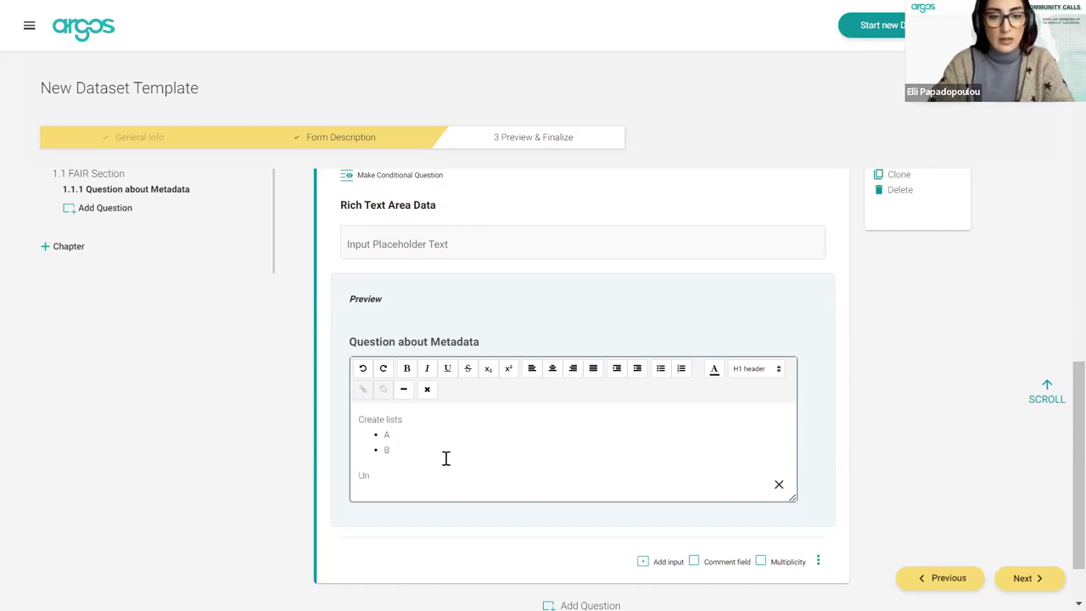
pyautogui.write('derline')
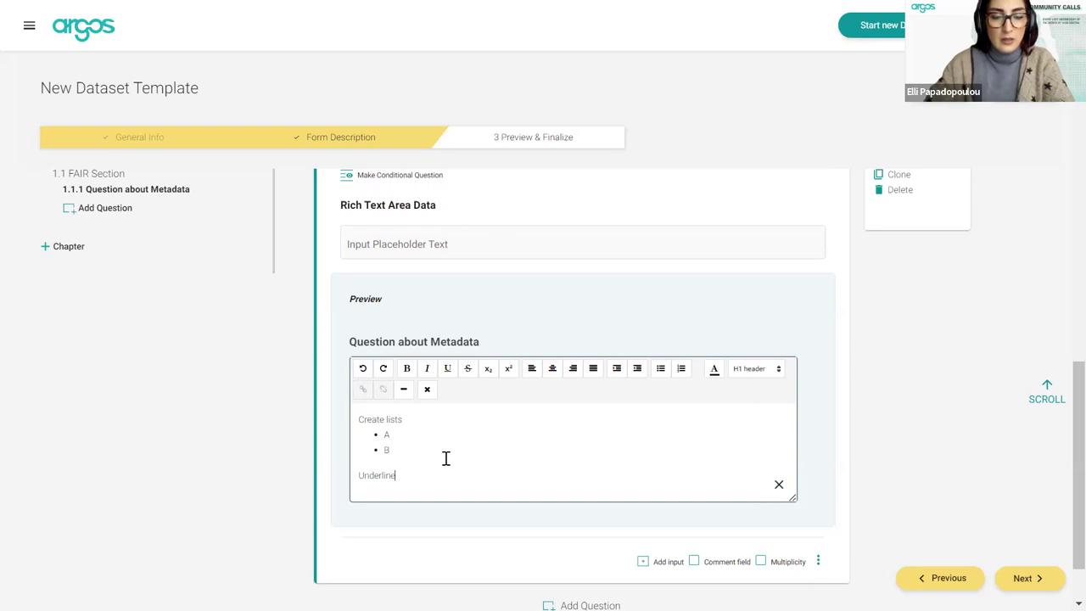
pyautogui.write(' text')
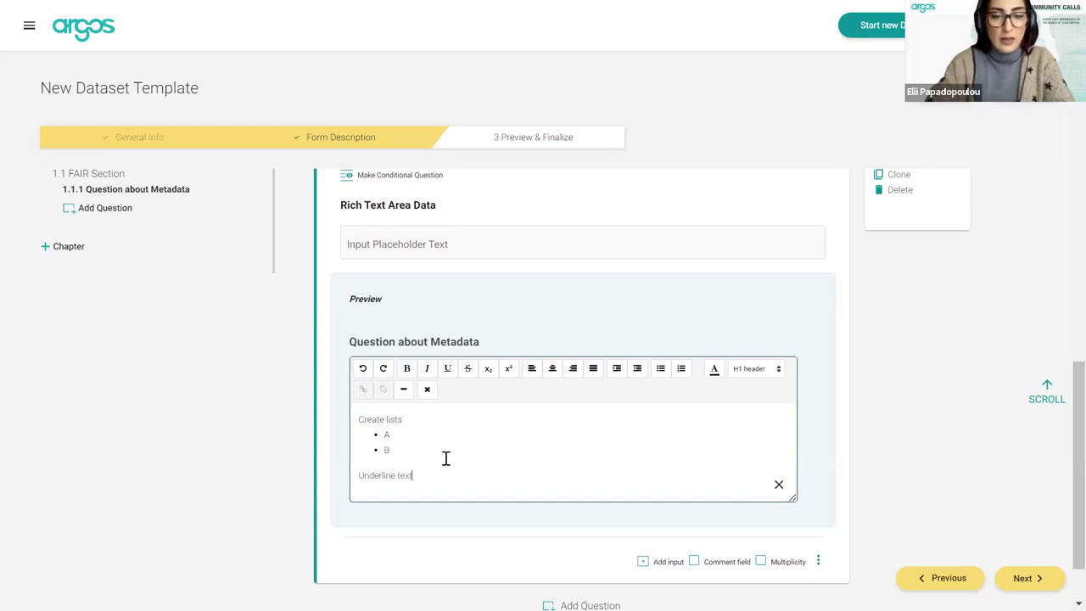
pyautogui.tripleClick(379, 473)
pyautogui.click(447, 368)
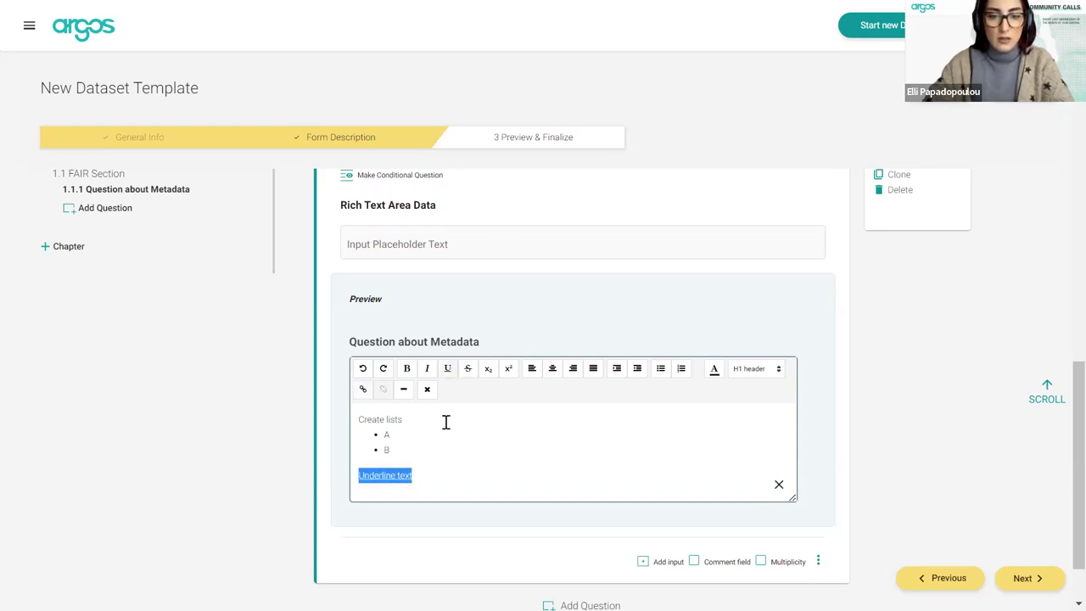
pyautogui.press('Right')
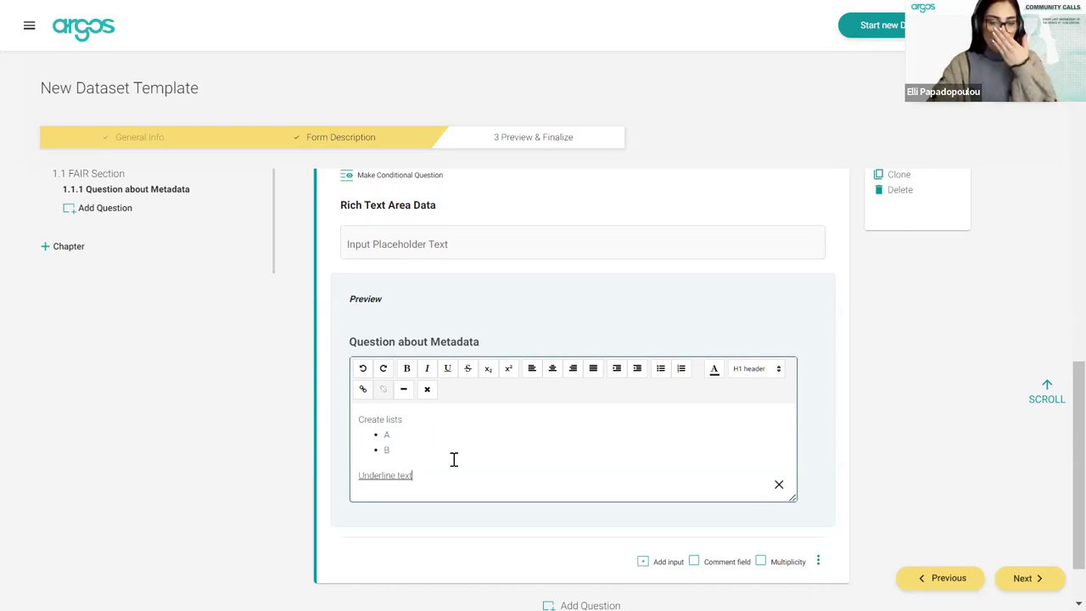
# Step: Open the URL link prompt for the underlined line and dismiss it without adding a link
pyautogui.tripleClick(406, 476)
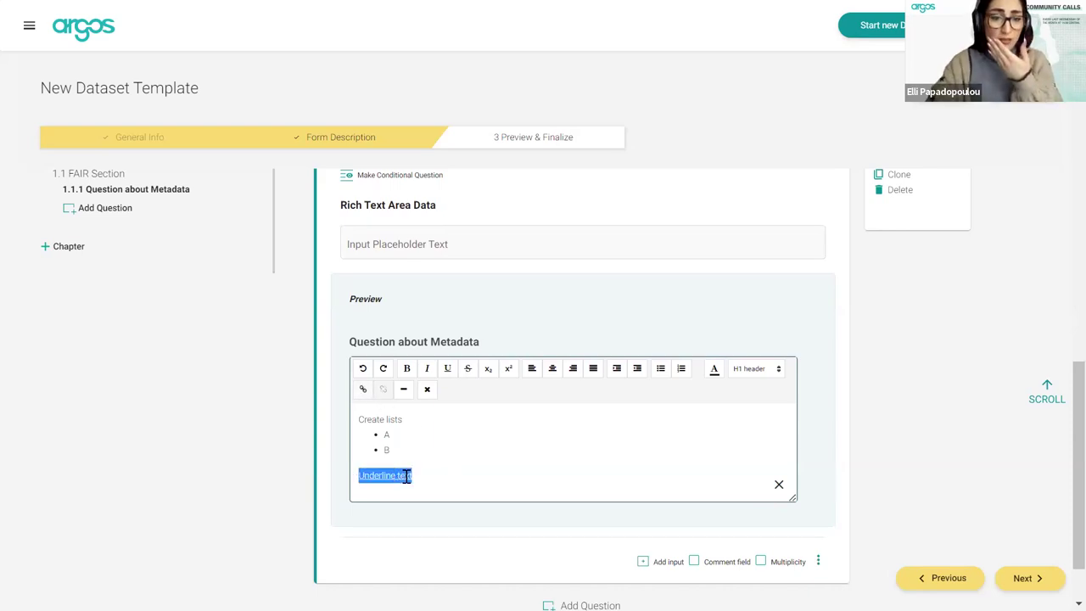
pyautogui.click(362, 390)
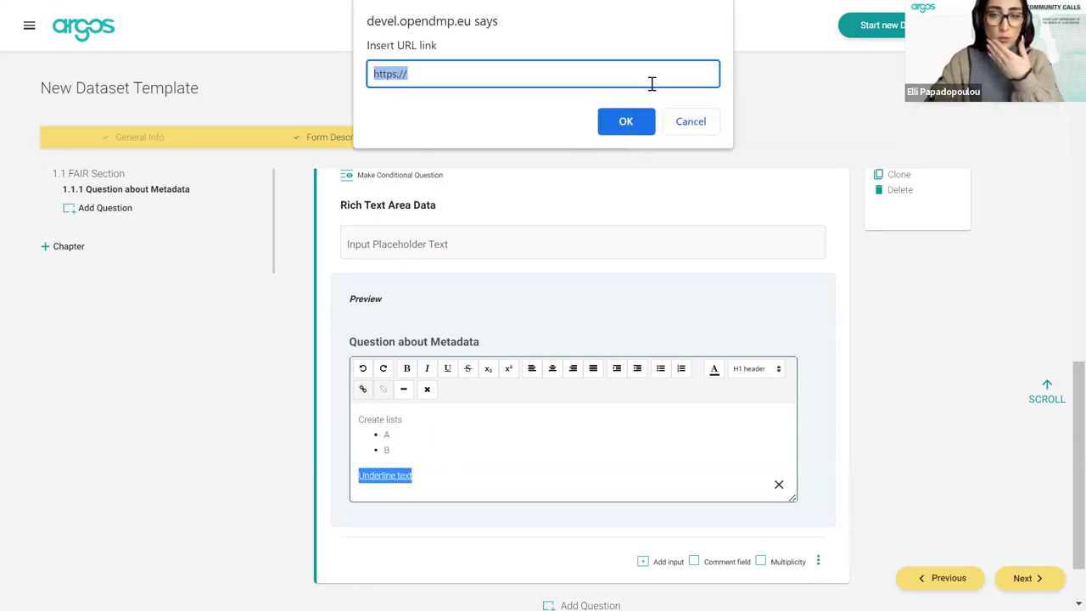
pyautogui.click(698, 134)
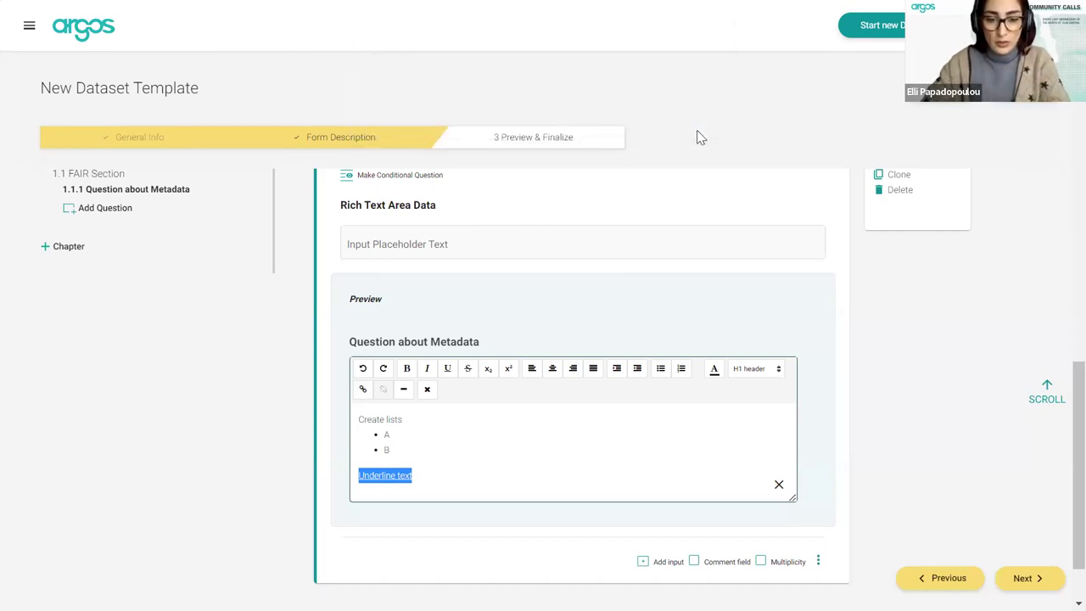
pyautogui.click(580, 454)
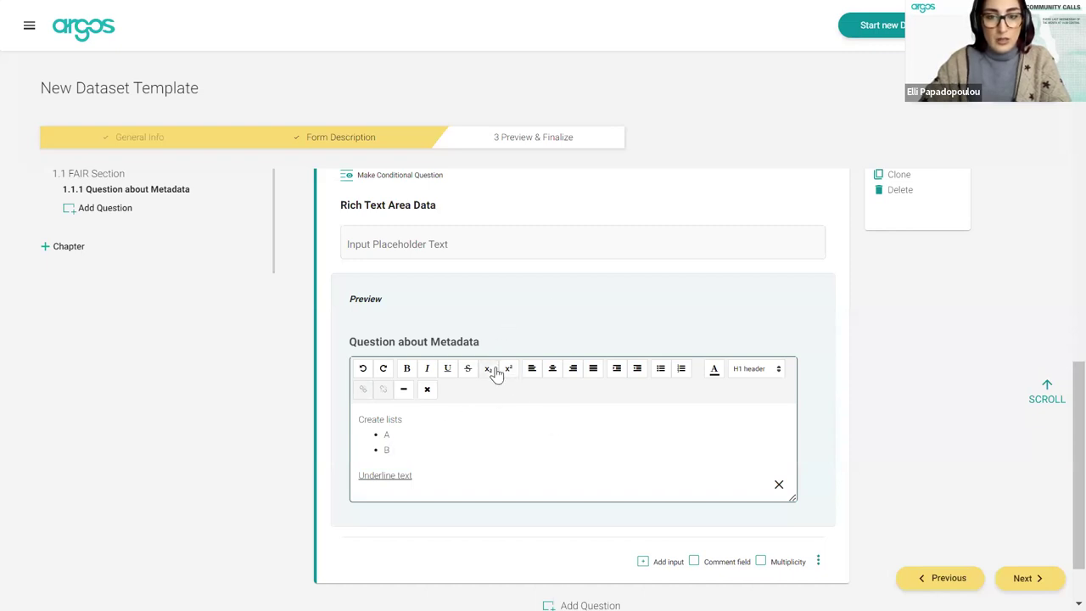
# Step: Set the metadata question's input type to Upload and check its file settings and preview
pyautogui.scroll(2, 497, 370)
pyautogui.click(487, 260)
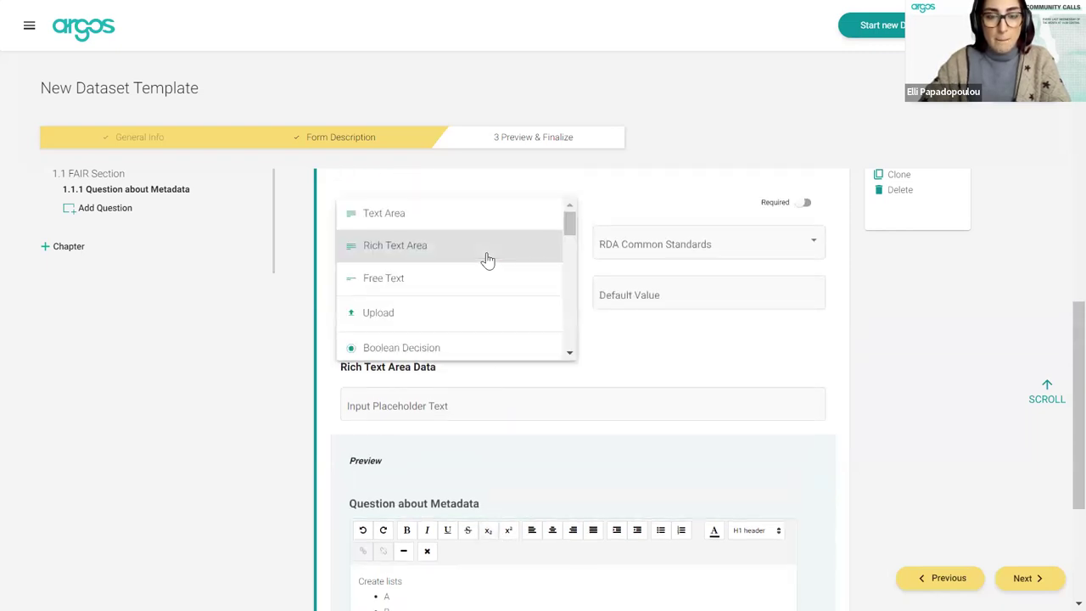
pyautogui.scroll(-2, 477, 311)
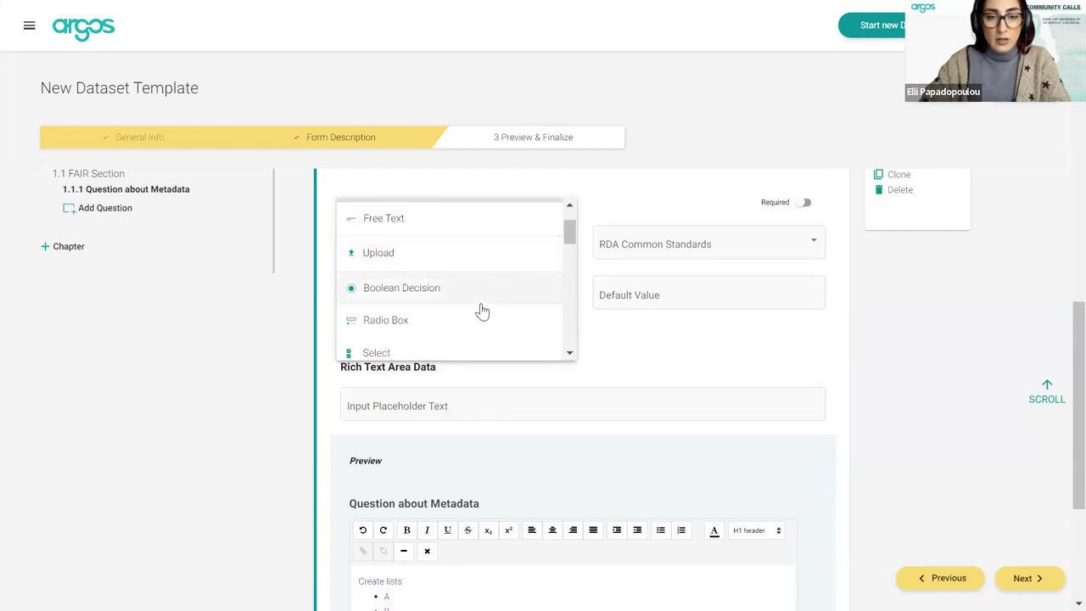
pyautogui.click(457, 252)
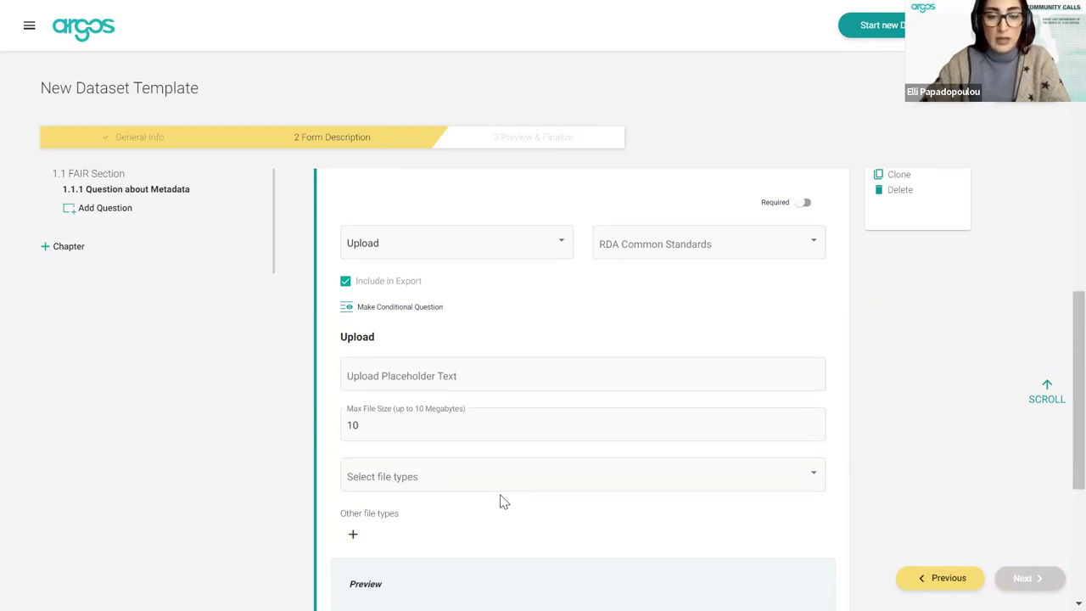
pyautogui.scroll(-5, 501, 502)
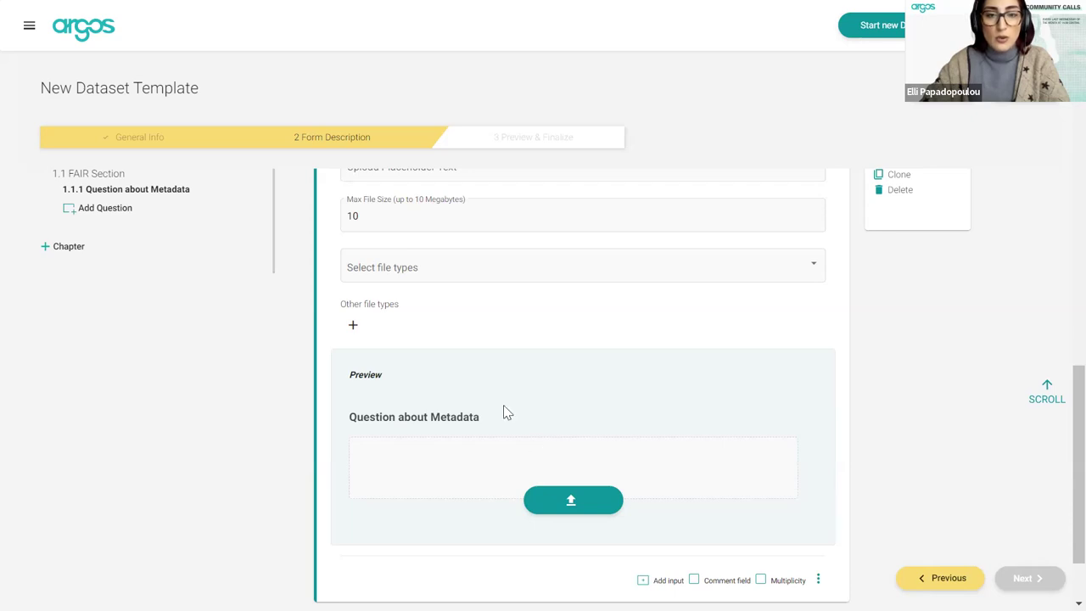
pyautogui.scroll(-1, 503, 405)
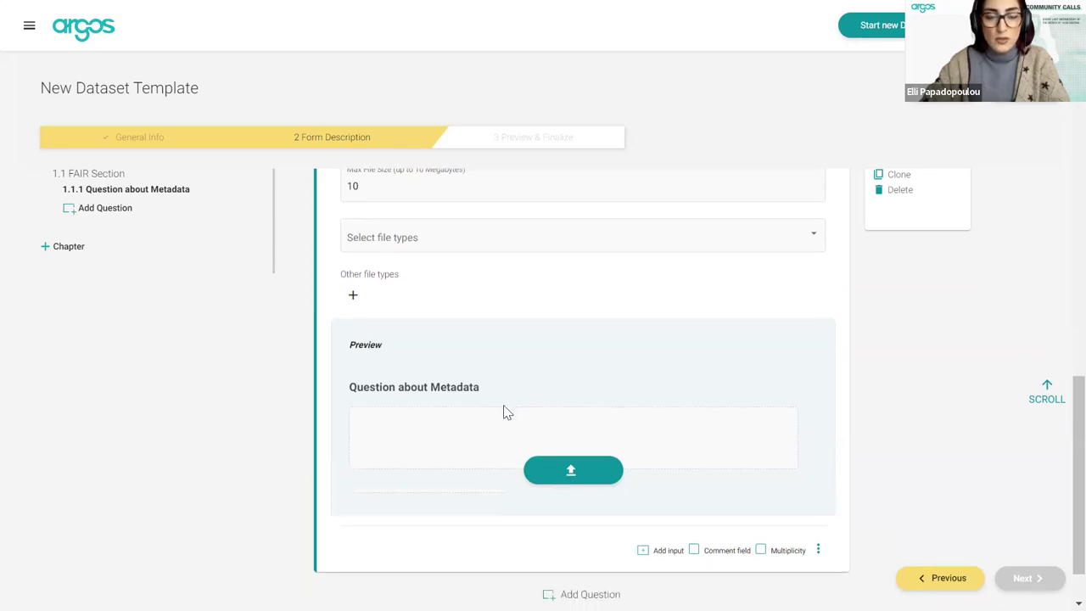
# Step: Open the file picker from the Upload preview and close it without choosing a file
pyautogui.scroll(3, 503, 405)
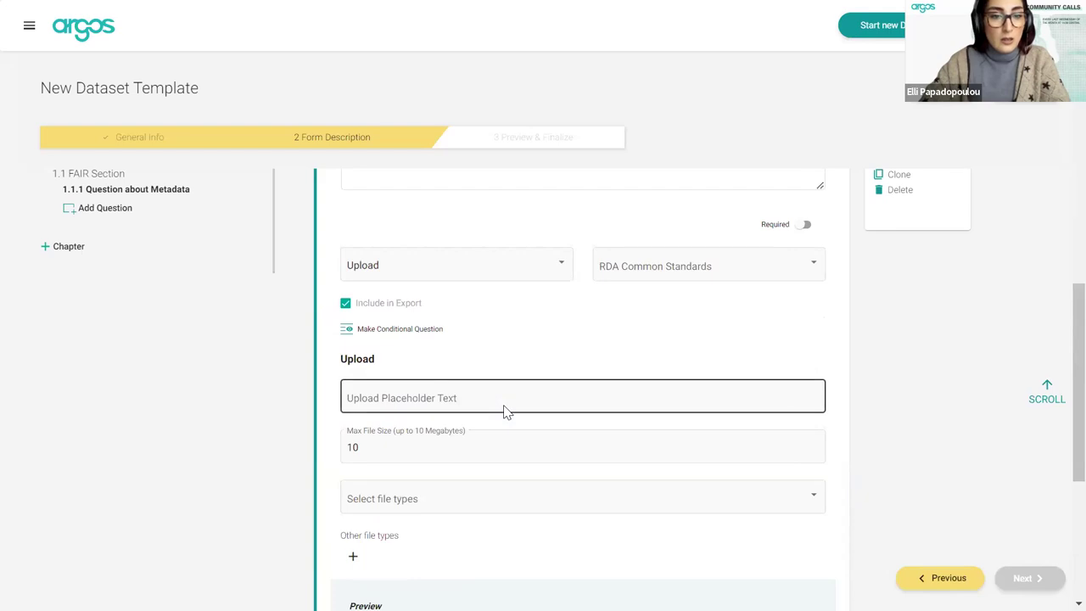
pyautogui.scroll(-1, 504, 412)
pyautogui.scroll(-1, 504, 413)
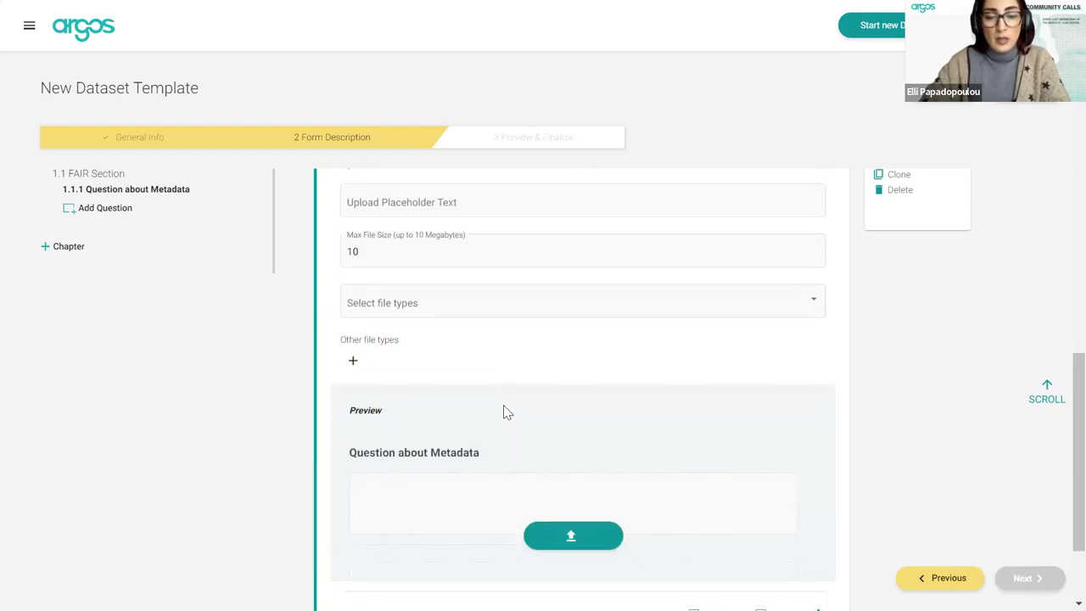
pyautogui.click(557, 532)
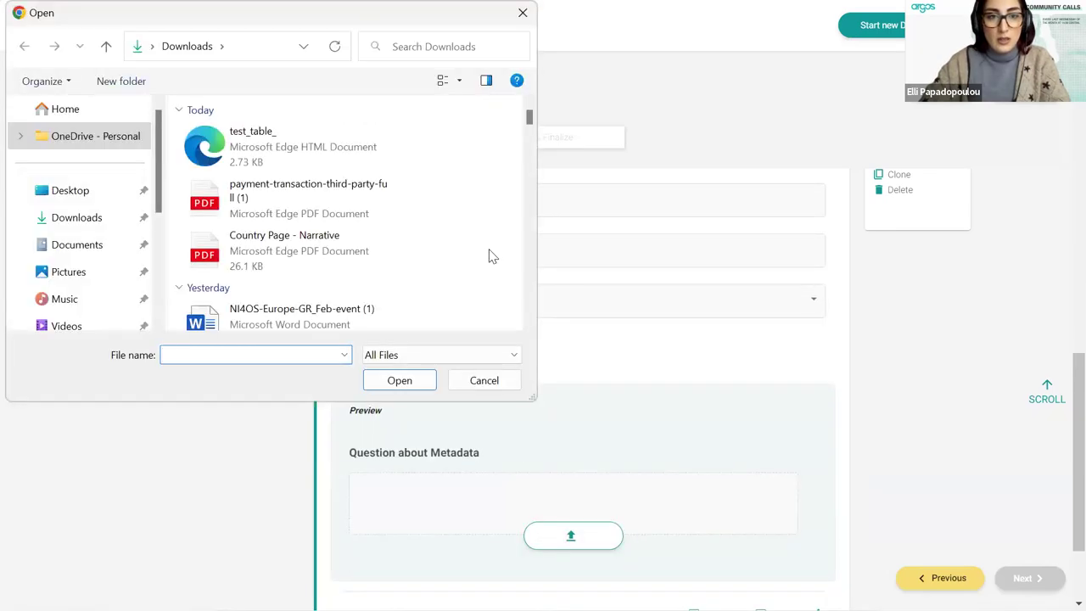
pyautogui.click(522, 14)
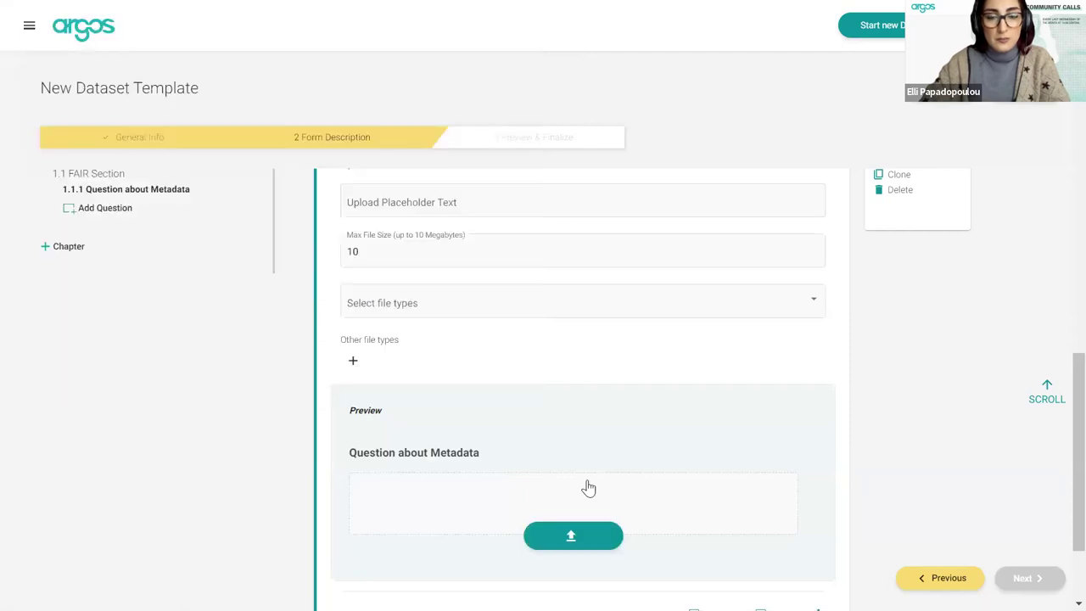
# Step: Set the metadata question's input type to Boolean Decision and try the Yes and No answers in its preview
pyautogui.scroll(1, 653, 441)
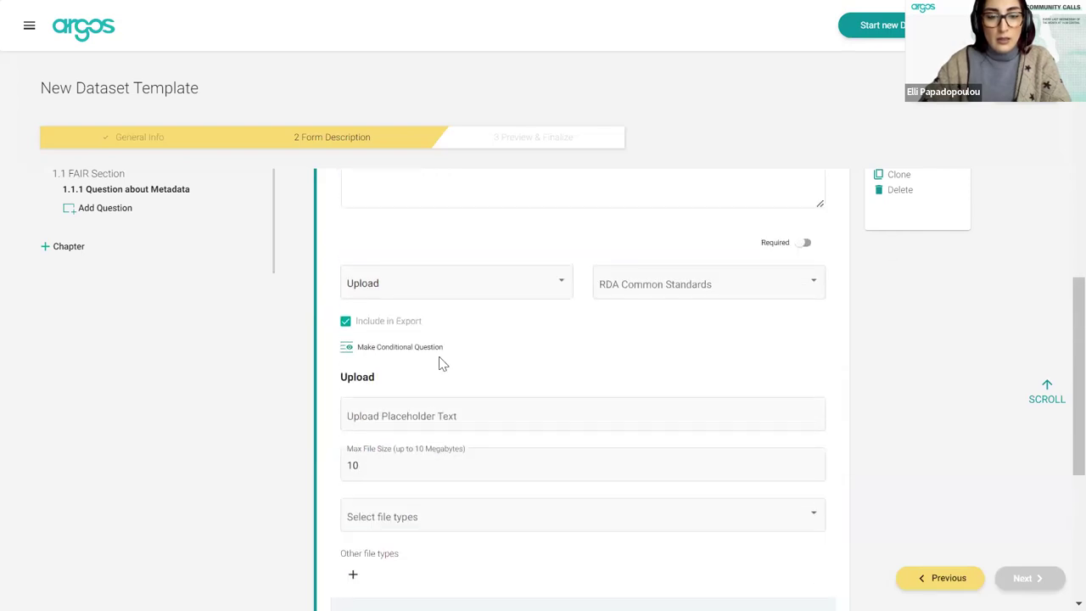
pyautogui.scroll(-2, 441, 363)
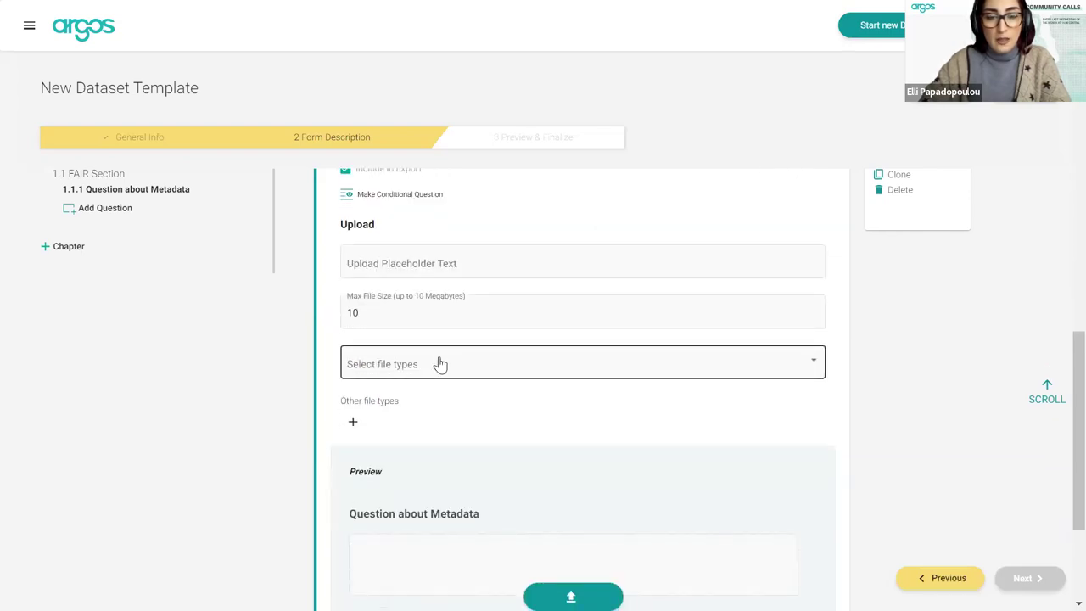
pyautogui.scroll(1, 441, 363)
pyautogui.scroll(1, 439, 363)
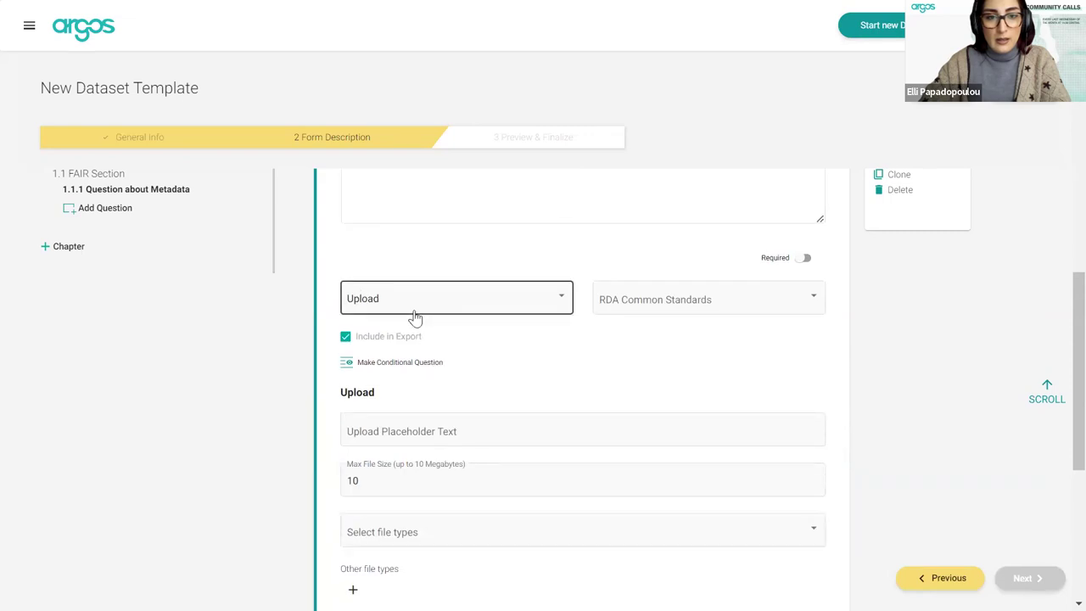
pyautogui.click(413, 314)
pyautogui.click(428, 341)
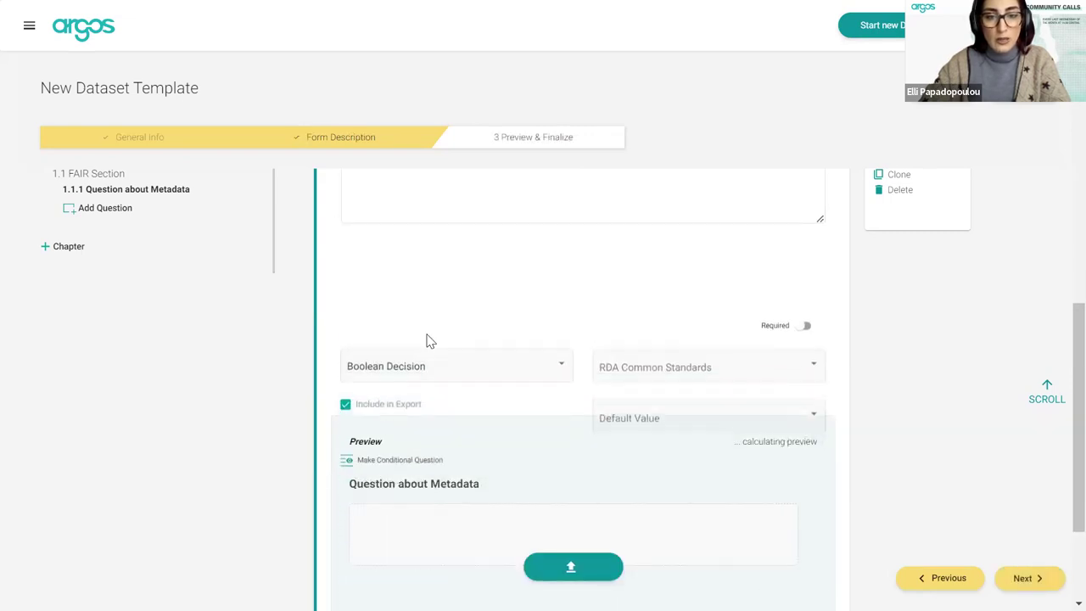
pyautogui.scroll(-1, 511, 438)
pyautogui.click(355, 421)
pyautogui.click(395, 429)
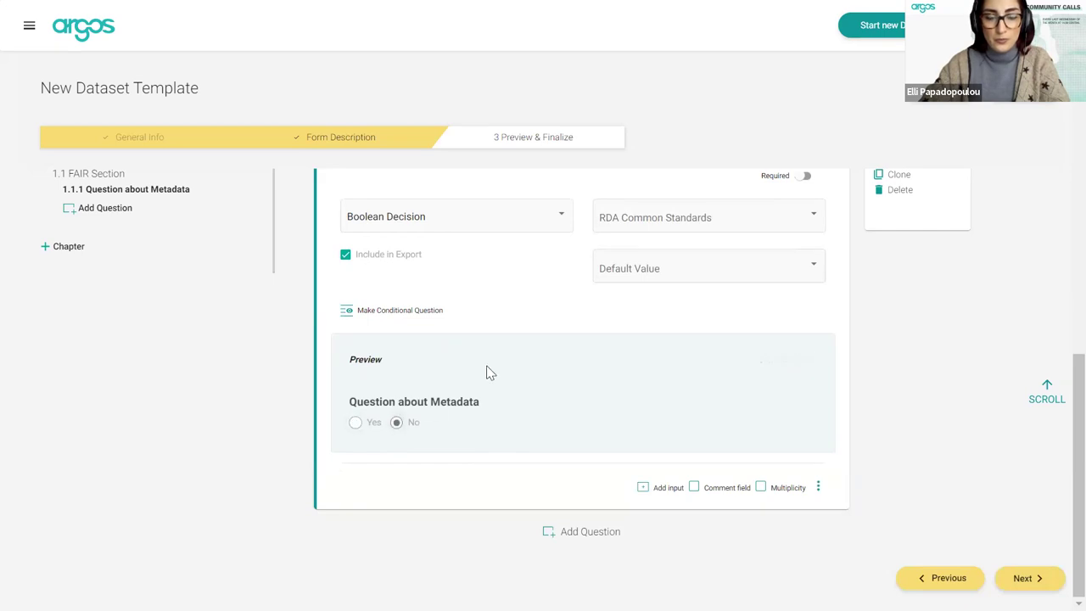
# Step: Set the metadata question's input type to Radio Box and check its settings and preview
pyautogui.scroll(1, 487, 373)
pyautogui.click(452, 307)
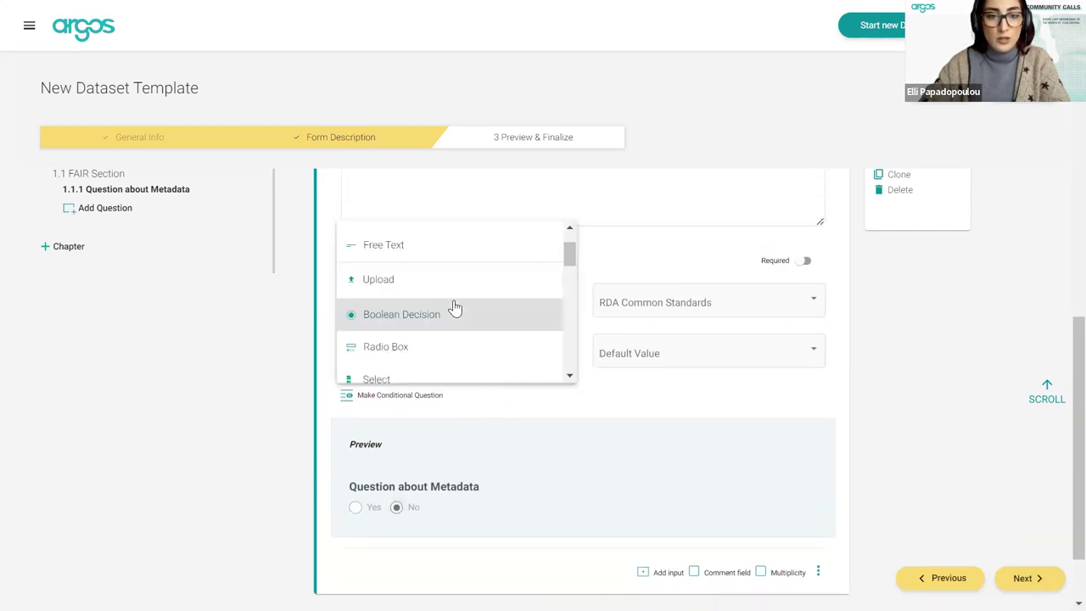
pyautogui.click(424, 352)
pyautogui.scroll(-3, 461, 470)
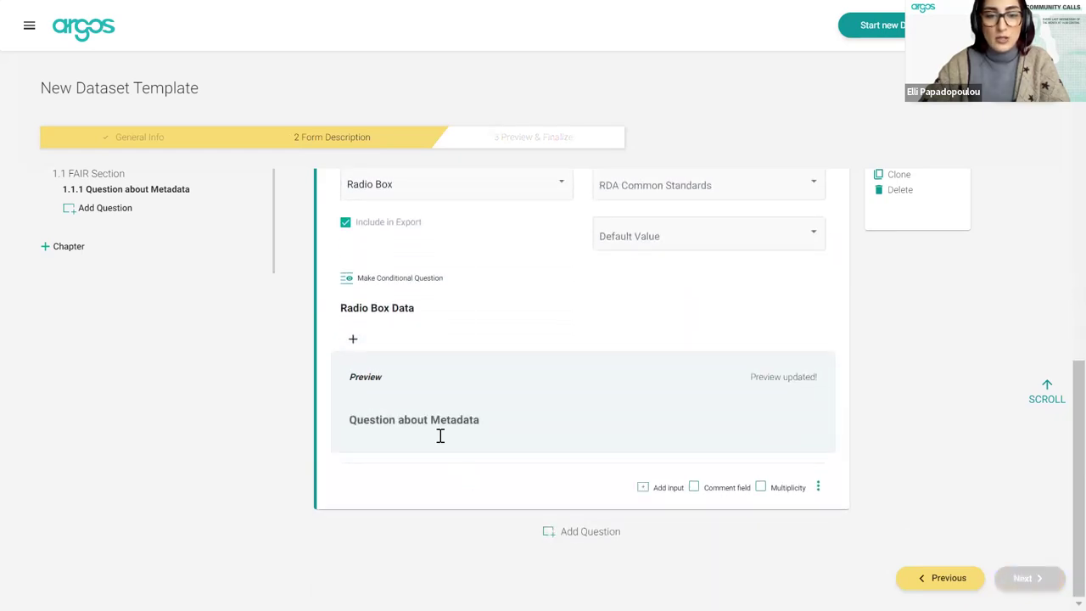
# Step: Add two radio box choices to the metadata question labelled "Option A" and "Option B"
pyautogui.click(353, 340)
pyautogui.click(386, 349)
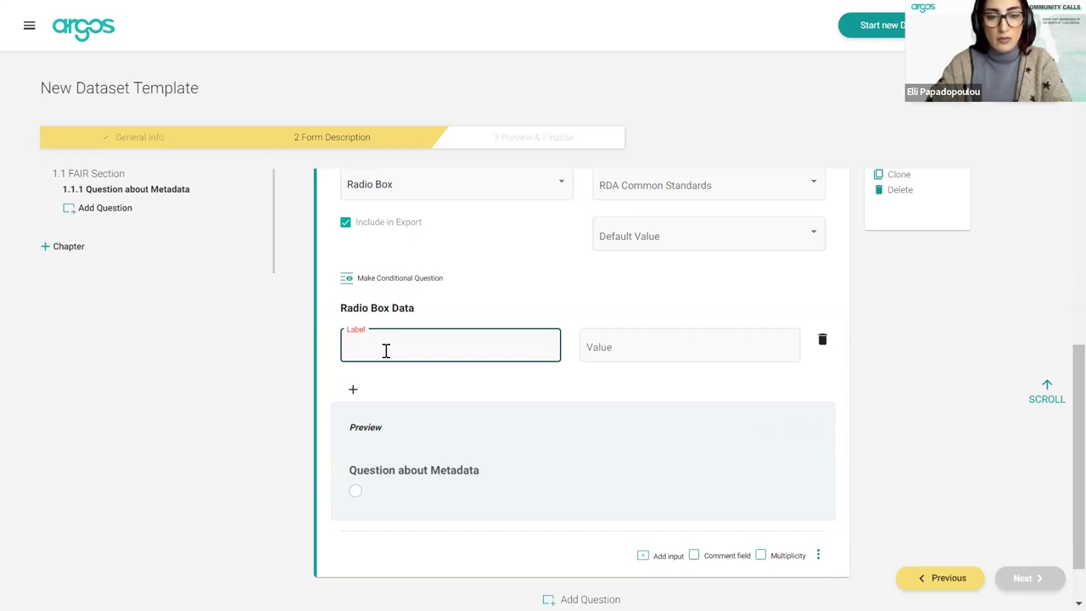
pyautogui.write('Option A')
pyautogui.click(351, 390)
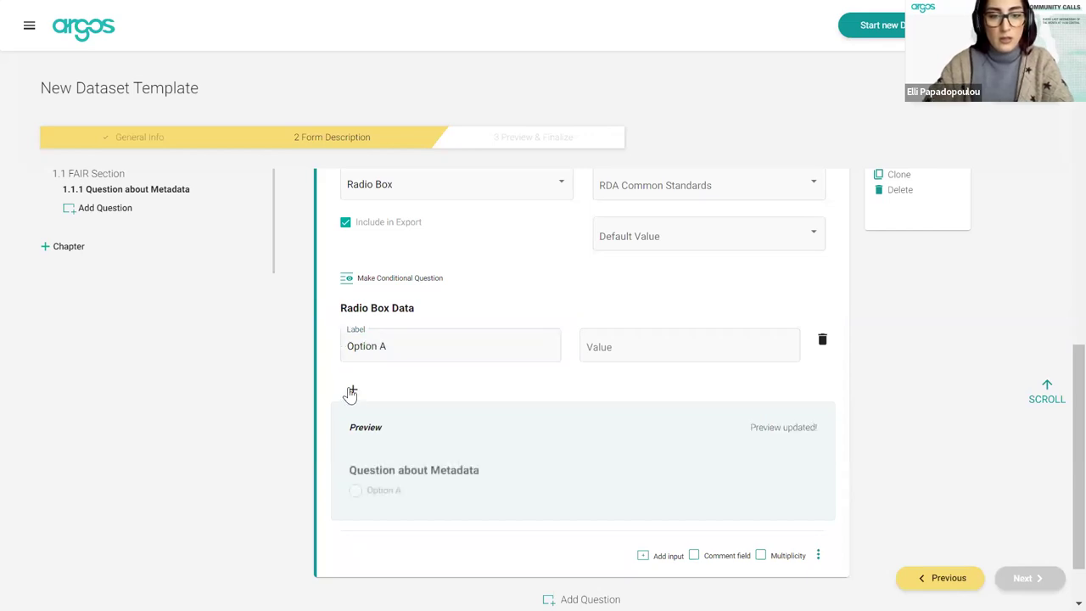
pyautogui.click(368, 392)
pyautogui.write('Option B')
pyautogui.doubleClick(392, 343)
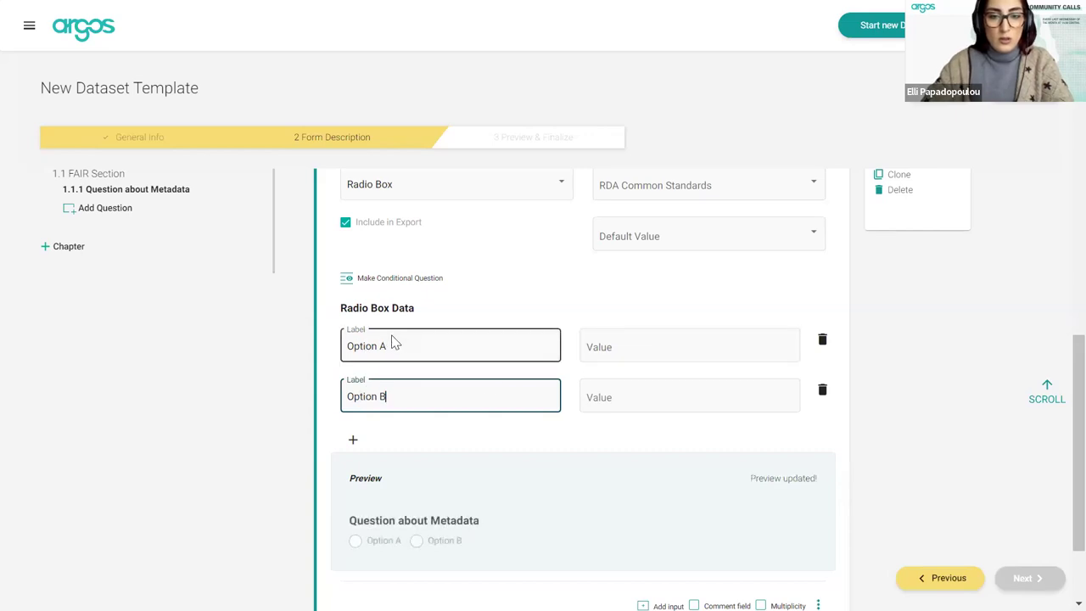
# Step: Fill in the values of the two radio box choices as "Option A" and "Option B", matching their labels
pyautogui.tripleClick(397, 341)
pyautogui.hotkey('ctrl', 'c')
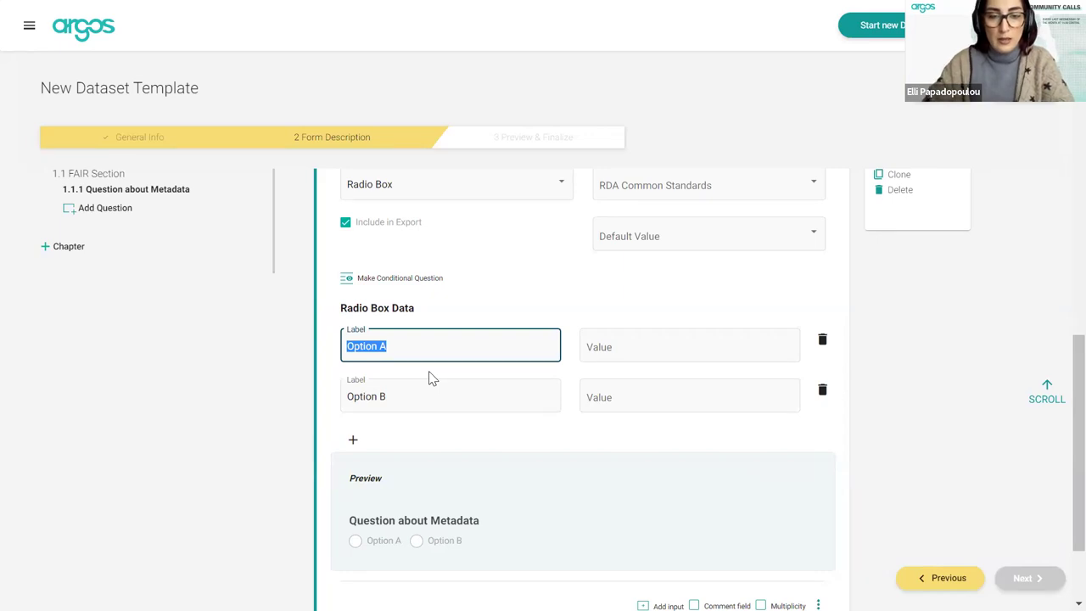
pyautogui.click(619, 346)
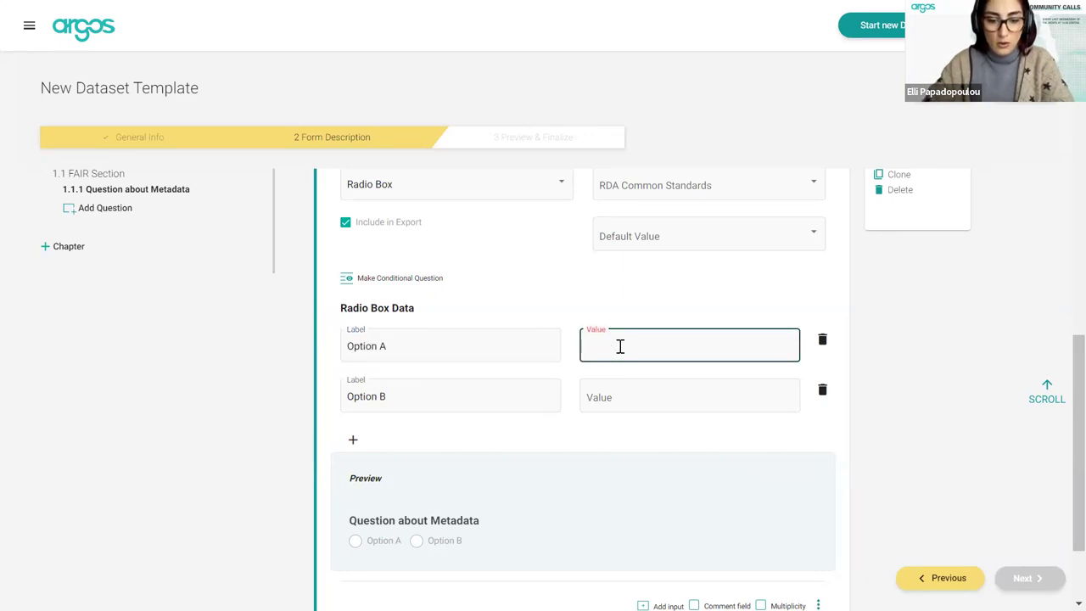
pyautogui.hotkey('ctrl', 'v')
pyautogui.click(620, 396)
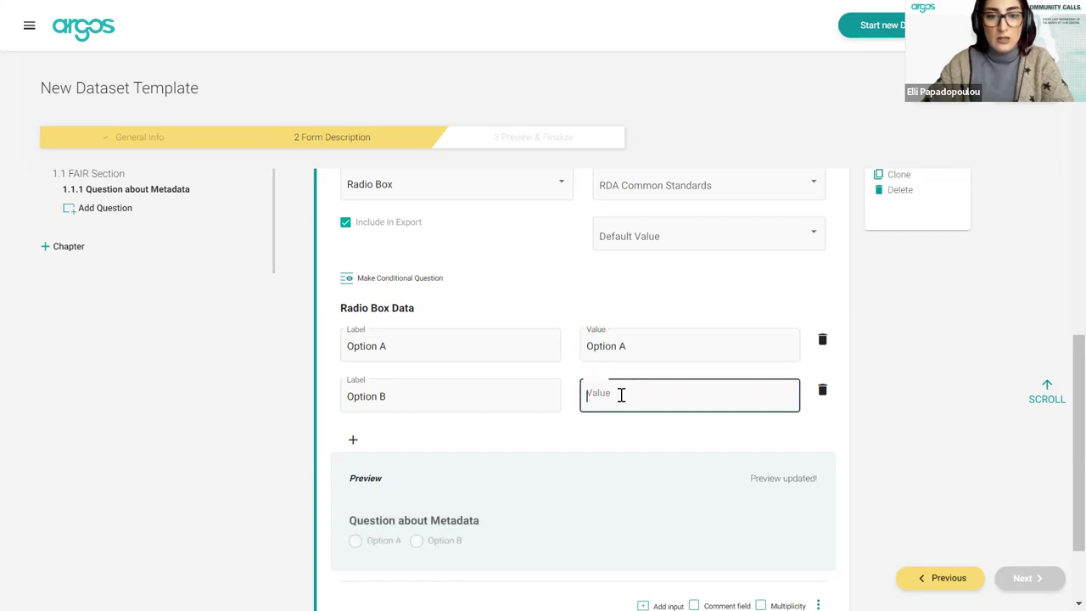
pyautogui.write('Option B')
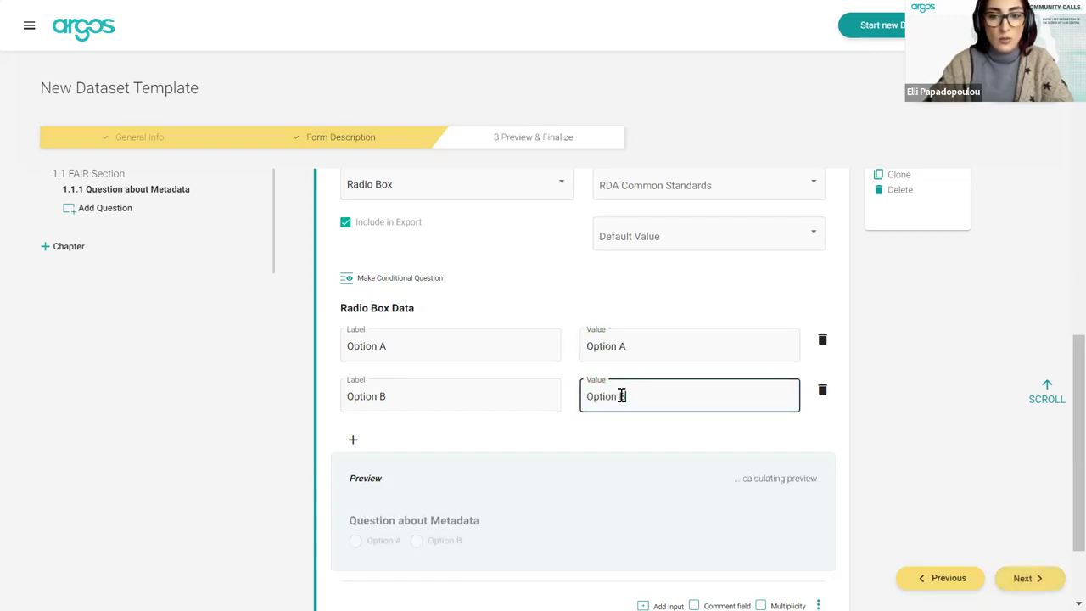
pyautogui.click(629, 436)
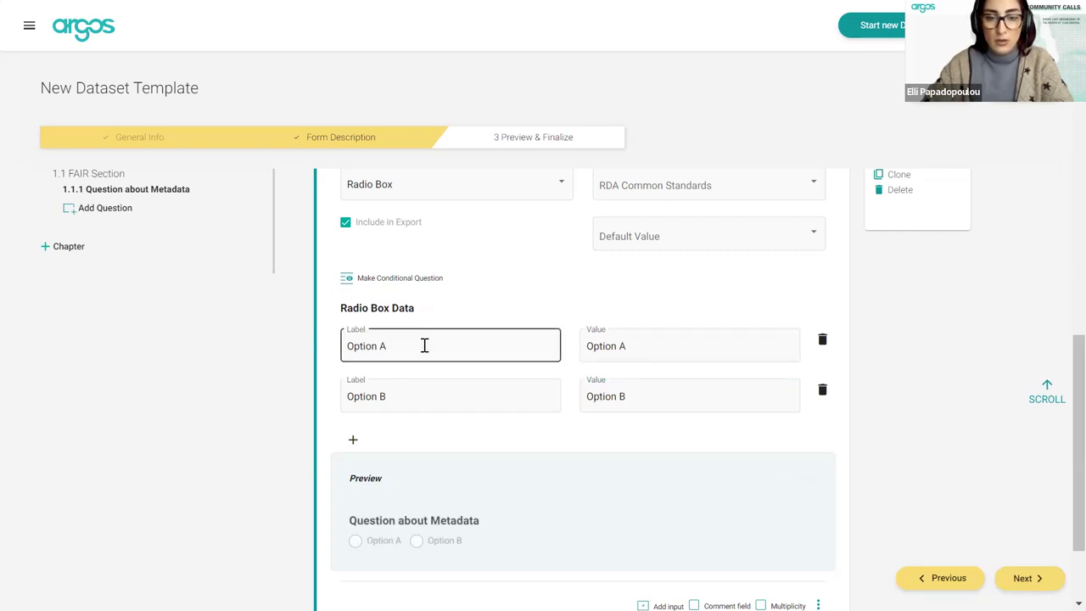
# Step: Highlight the label and then the value of the first radio box choice to compare the two fields
pyautogui.moveTo(395, 345); pyautogui.dragTo(331, 358)
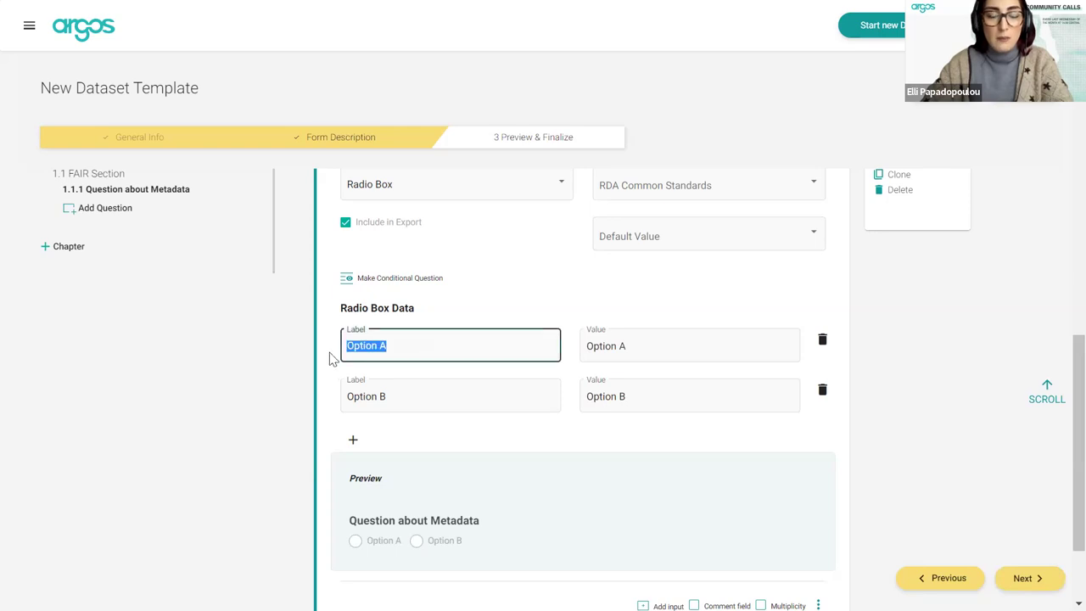
pyautogui.click(402, 359)
pyautogui.hotkey('ctrl', 'a')
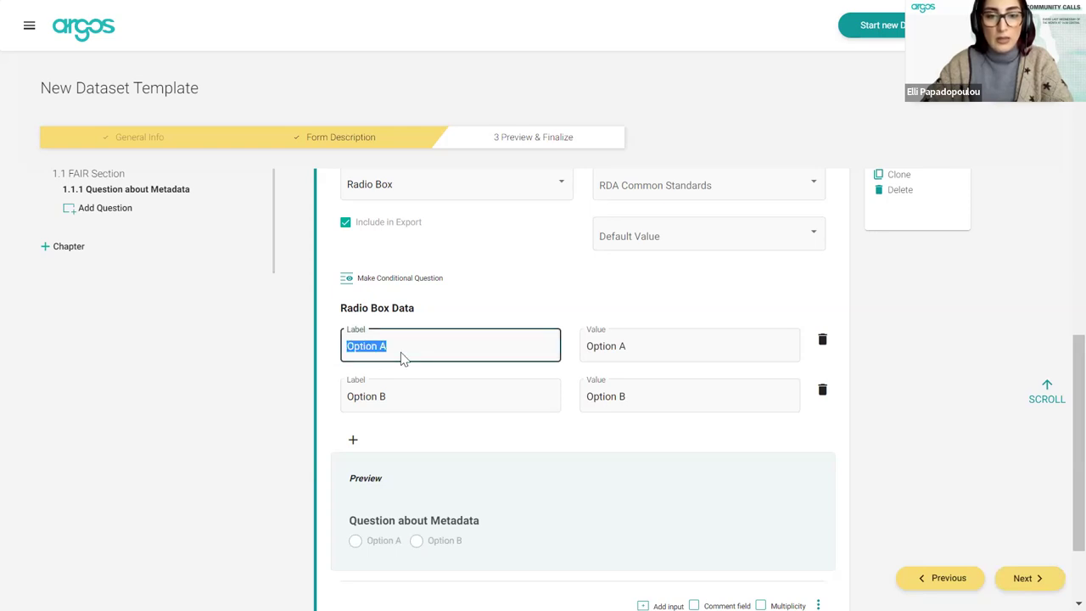
pyautogui.click(412, 346)
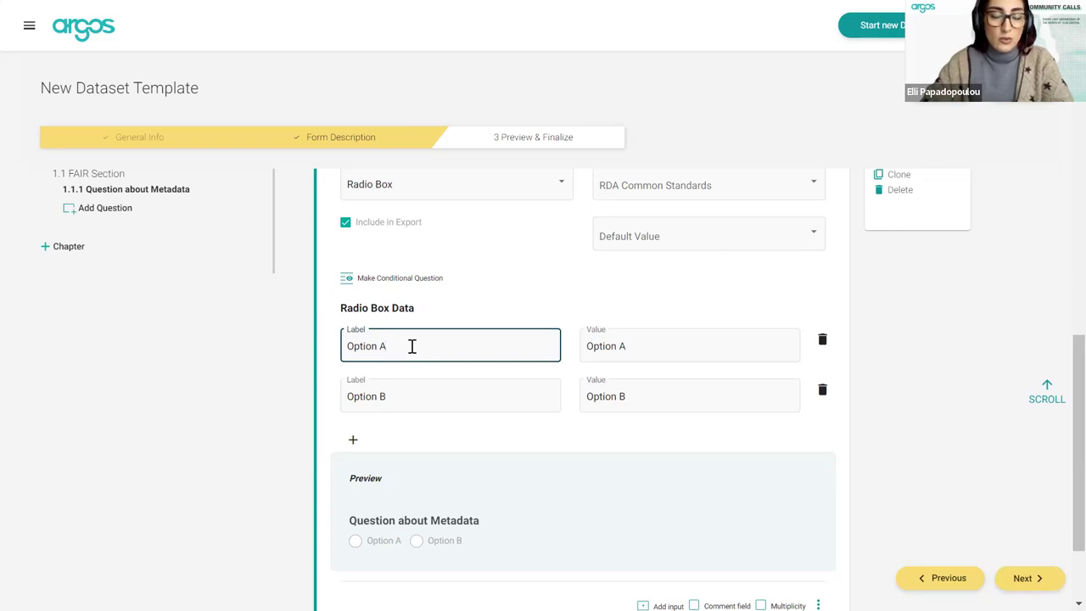
pyautogui.moveTo(386, 346); pyautogui.dragTo(331, 354)
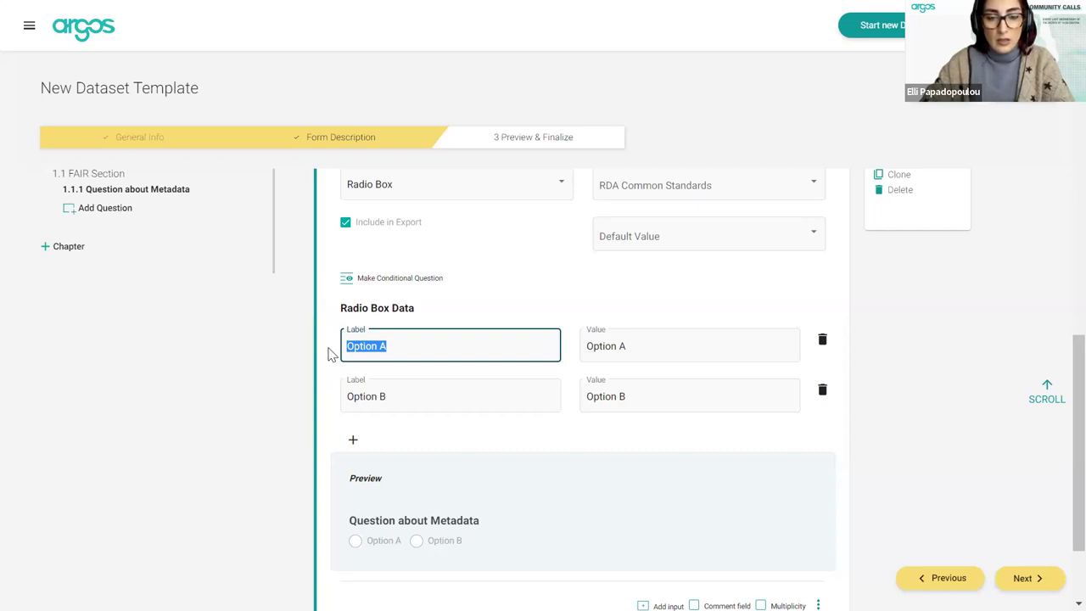
pyautogui.click(457, 450)
pyautogui.click(632, 346)
pyautogui.moveTo(632, 346); pyautogui.dragTo(583, 356)
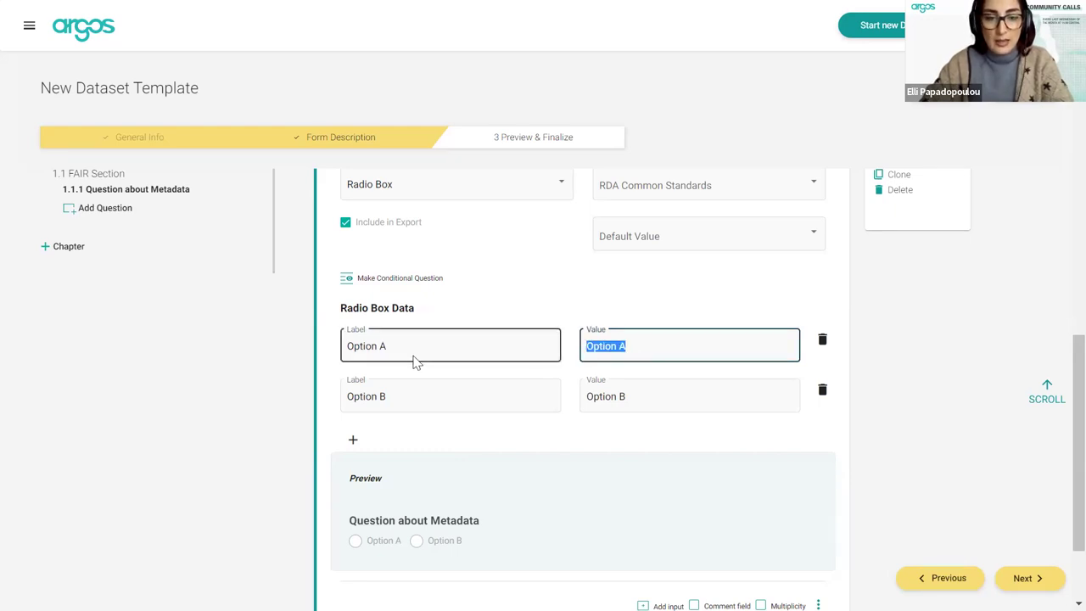
# Step: Choose Option A in the metadata question's radio box preview and compare it with the choice's value field
pyautogui.click(356, 541)
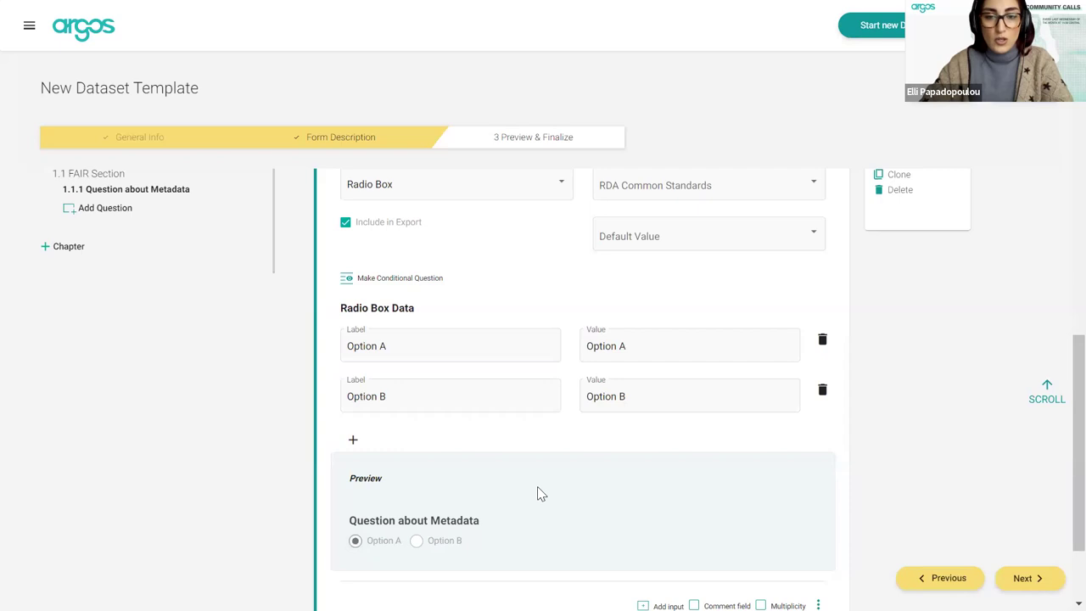
pyautogui.click(638, 344)
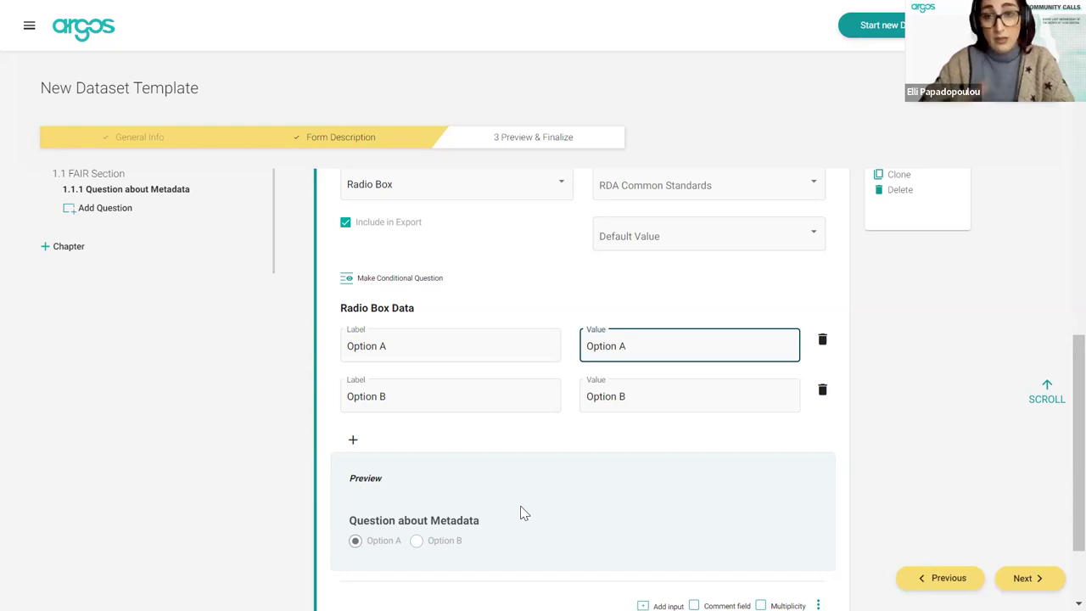
pyautogui.scroll(-1, 522, 512)
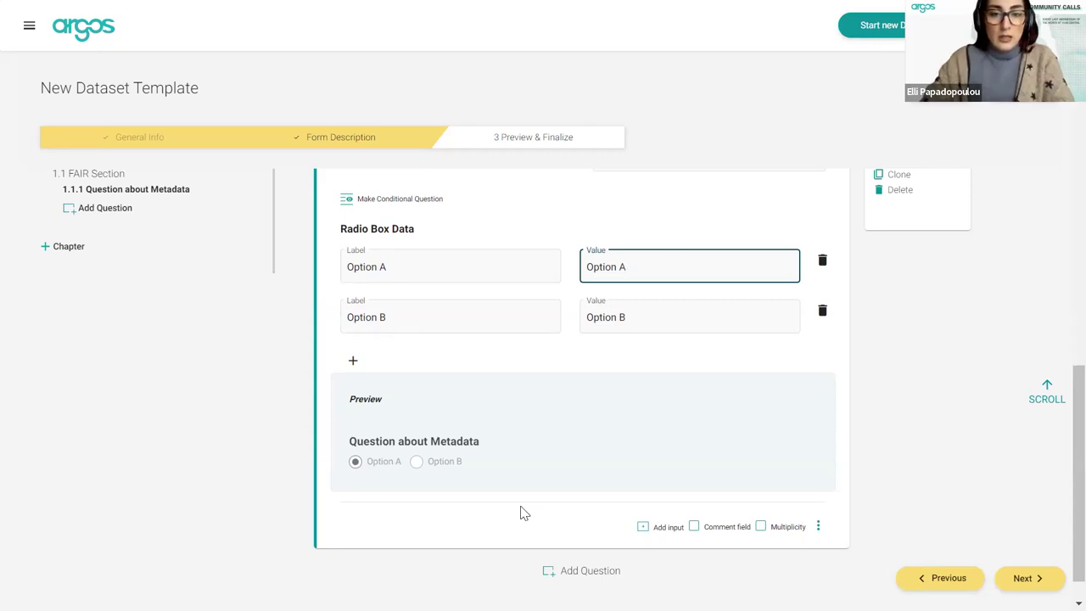
# Step: Set the metadata question's input type to Select and open the drop-down in its preview
pyautogui.scroll(1, 521, 512)
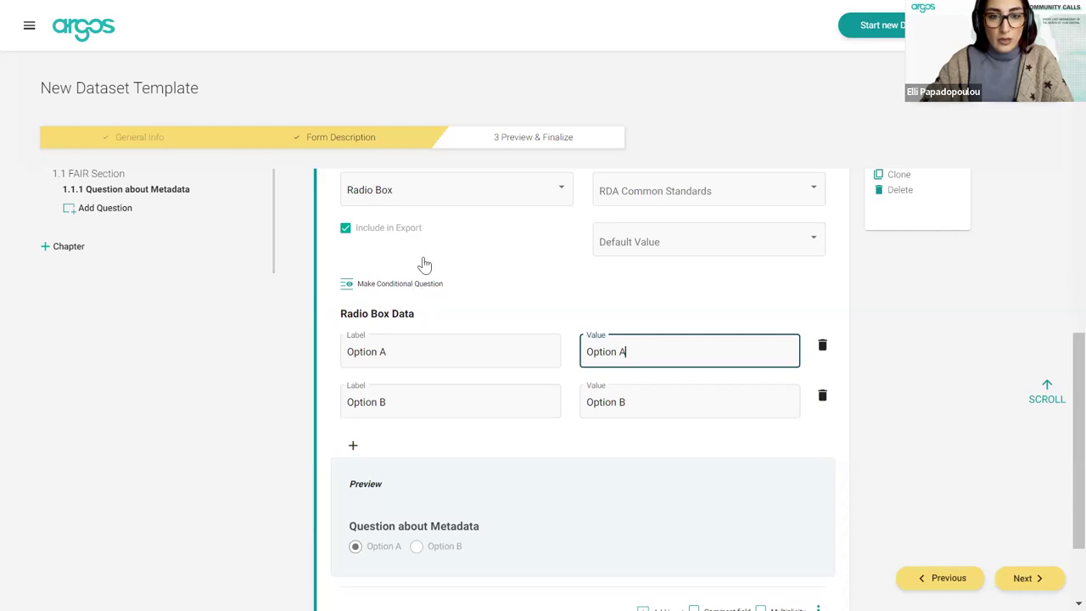
pyautogui.click(416, 201)
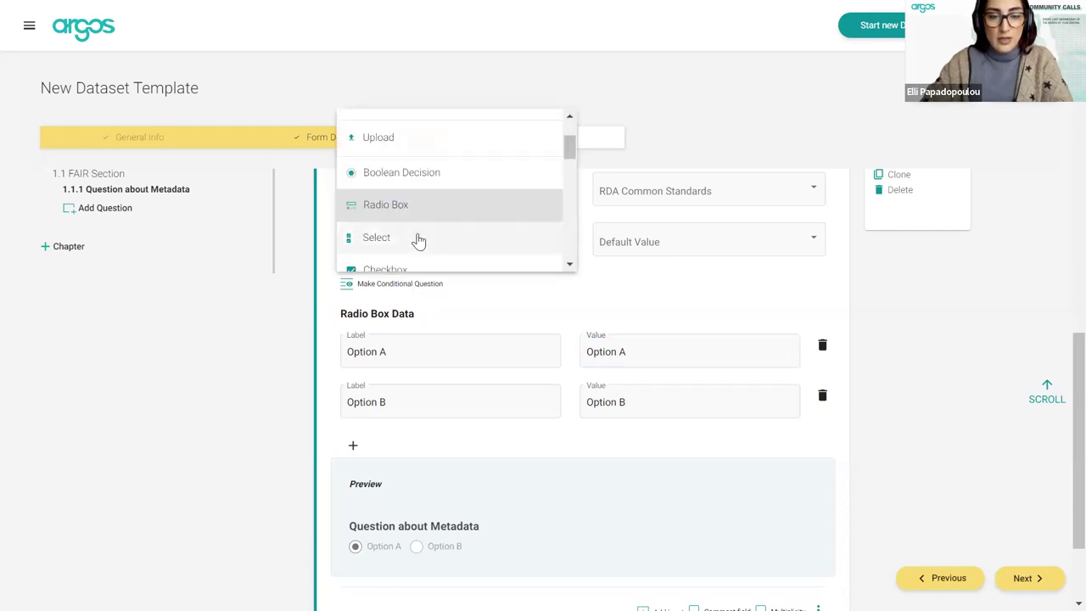
pyautogui.click(416, 237)
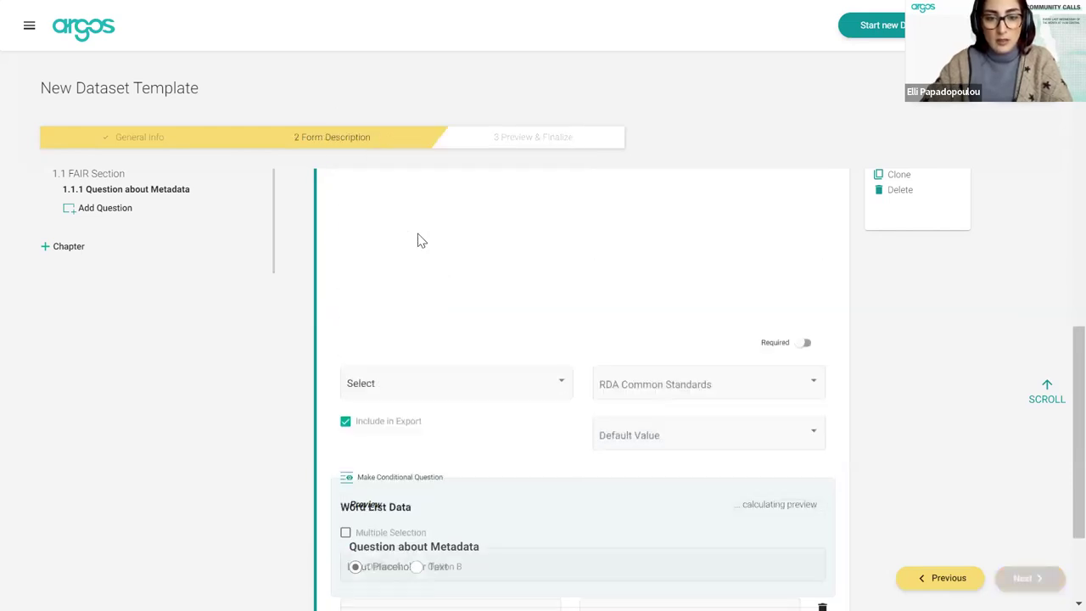
pyautogui.scroll(-1, 441, 490)
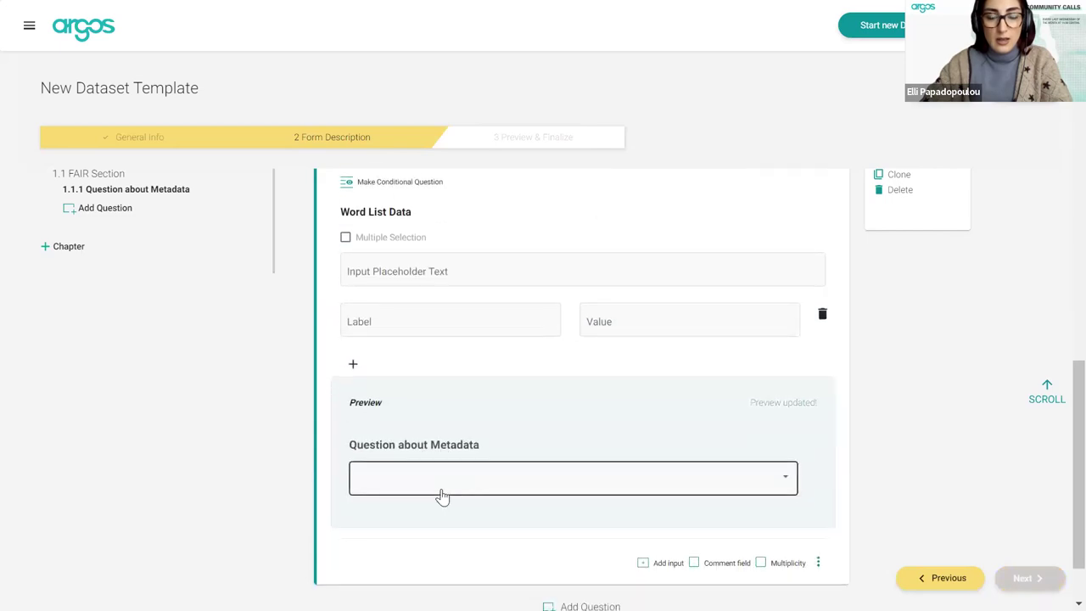
pyautogui.click(479, 489)
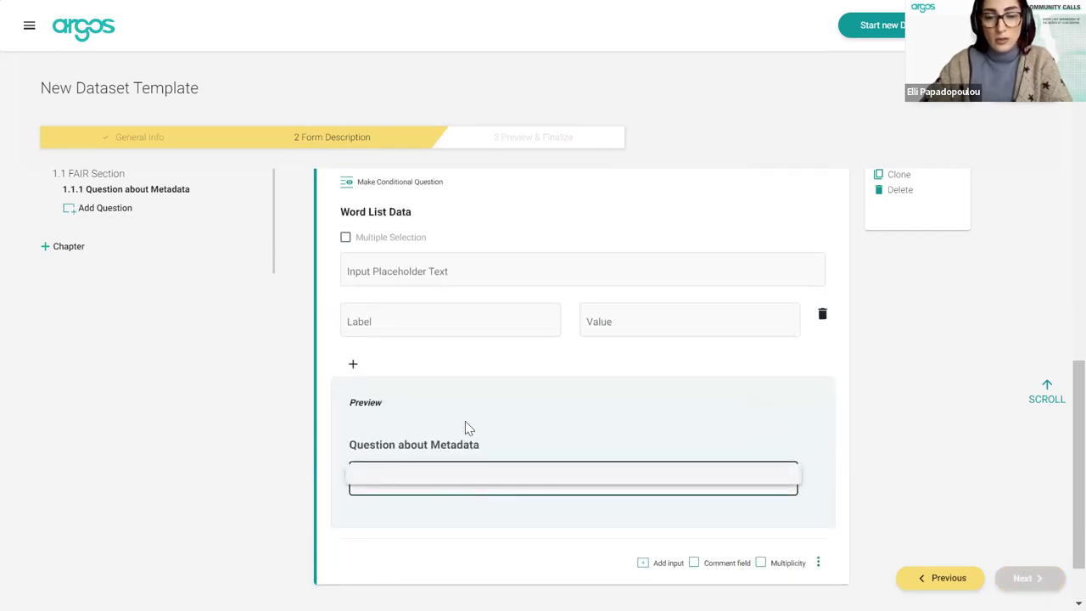
# Step: Add two word list choices to the metadata question labelled "Option A" and "Option B"
pyautogui.click(398, 334)
pyautogui.write('Option A')
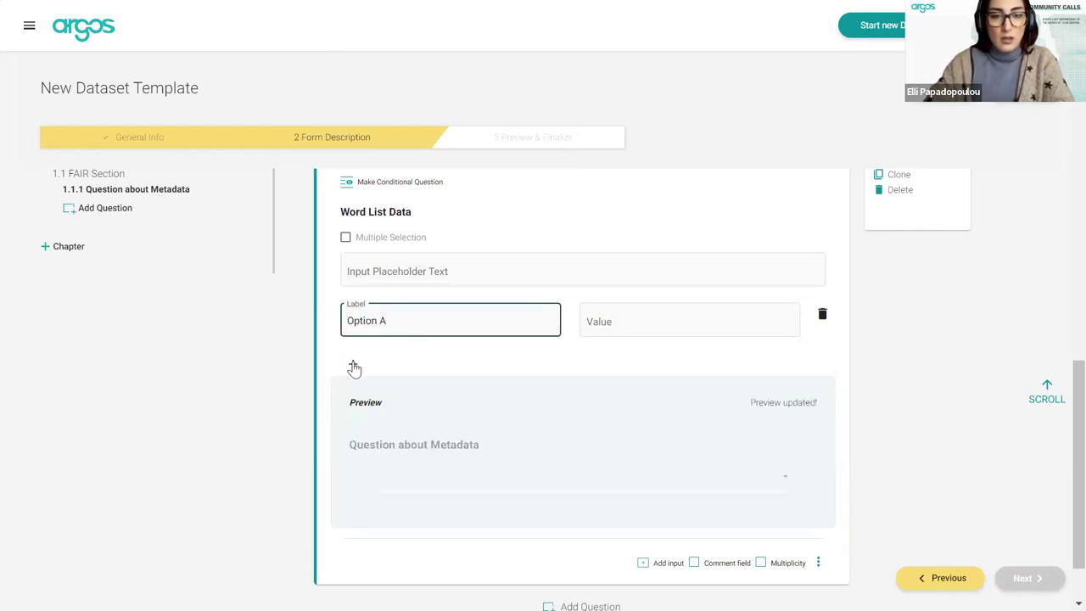
pyautogui.click(353, 364)
pyautogui.click(384, 370)
pyautogui.write('option B')
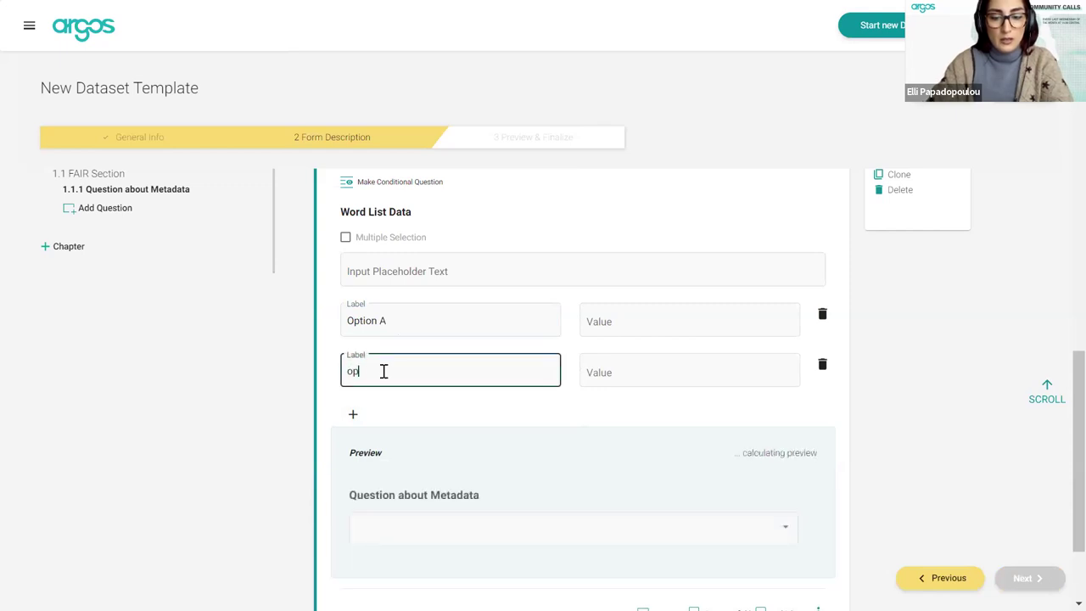
pyautogui.click(351, 370)
pyautogui.press('BackSpace')
pyautogui.write('Option B')
# Step: Fill in the values of the two word list choices as "Option A" and "Option B"
pyautogui.tripleClick(363, 323)
pyautogui.hotkey('ctrl', 'c')
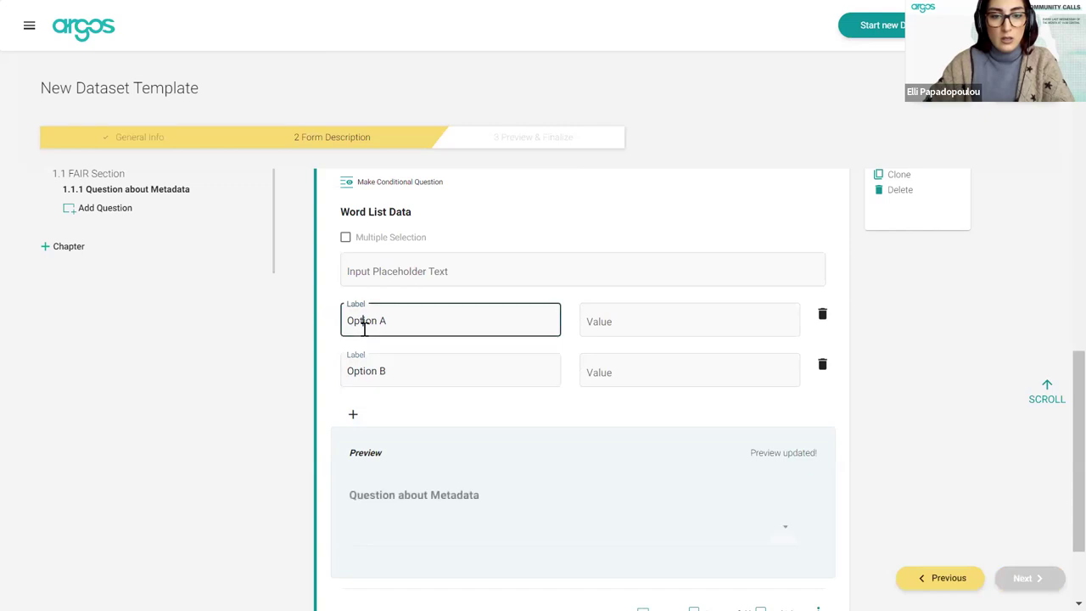
pyautogui.click(587, 325)
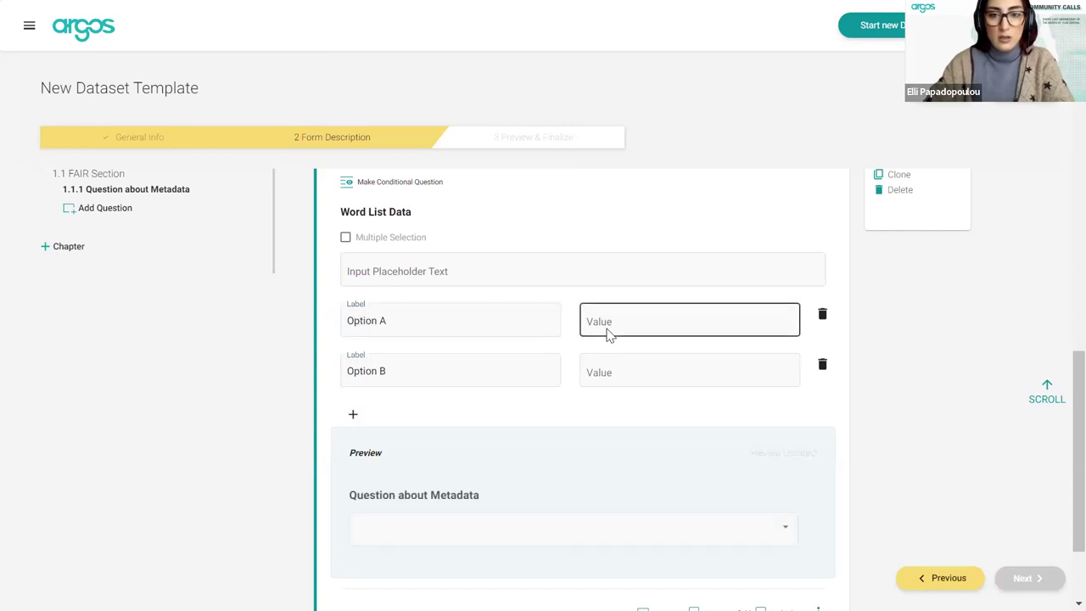
pyautogui.hotkey('ctrl', 'v')
pyautogui.click(609, 370)
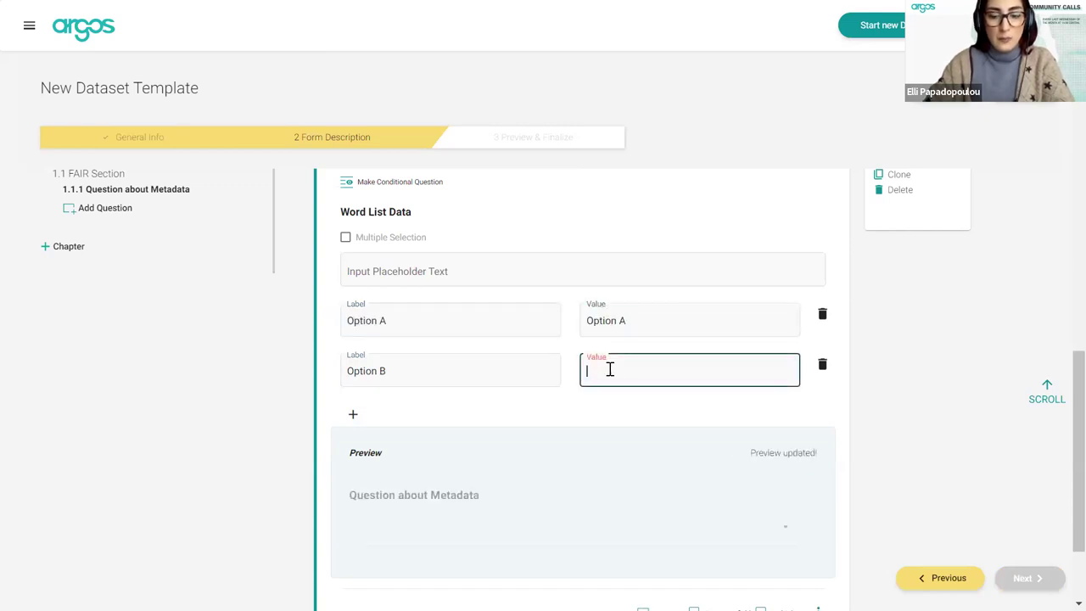
pyautogui.hotkey('ctrl', 'v')
pyautogui.press('BackSpace')
pyautogui.write('B')
pyautogui.click(610, 400)
# Step: Try the Select preview by choosing Option A and then Option B
pyautogui.scroll(-1, 508, 446)
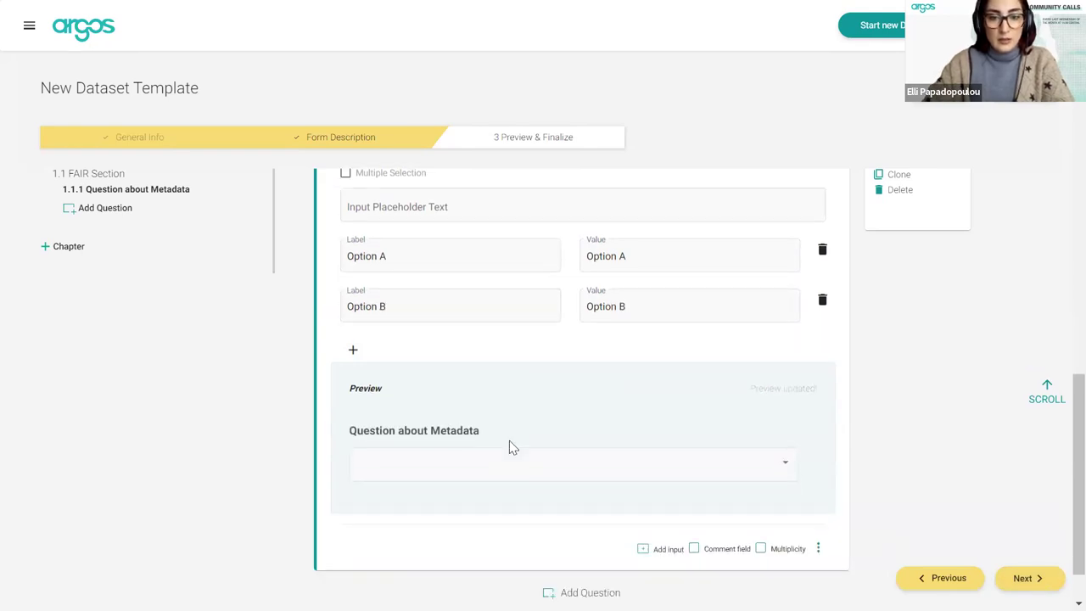
pyautogui.click(499, 462)
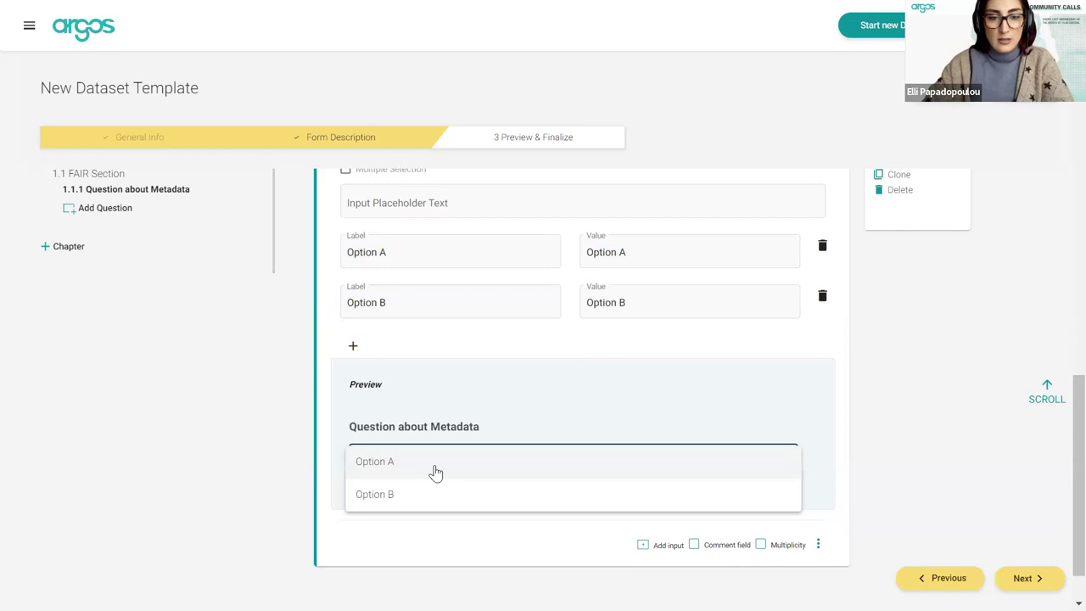
pyautogui.click(436, 468)
pyautogui.click(473, 470)
pyautogui.click(467, 496)
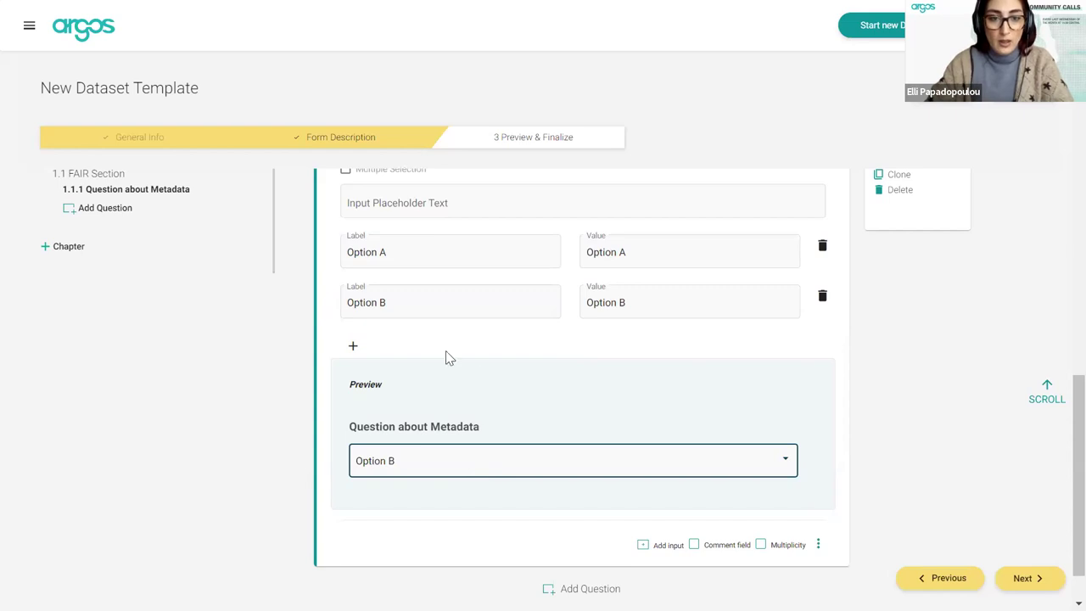
# Step: Enable multiple selection for the word list and select both Option A and Option B in the preview
pyautogui.scroll(1, 448, 356)
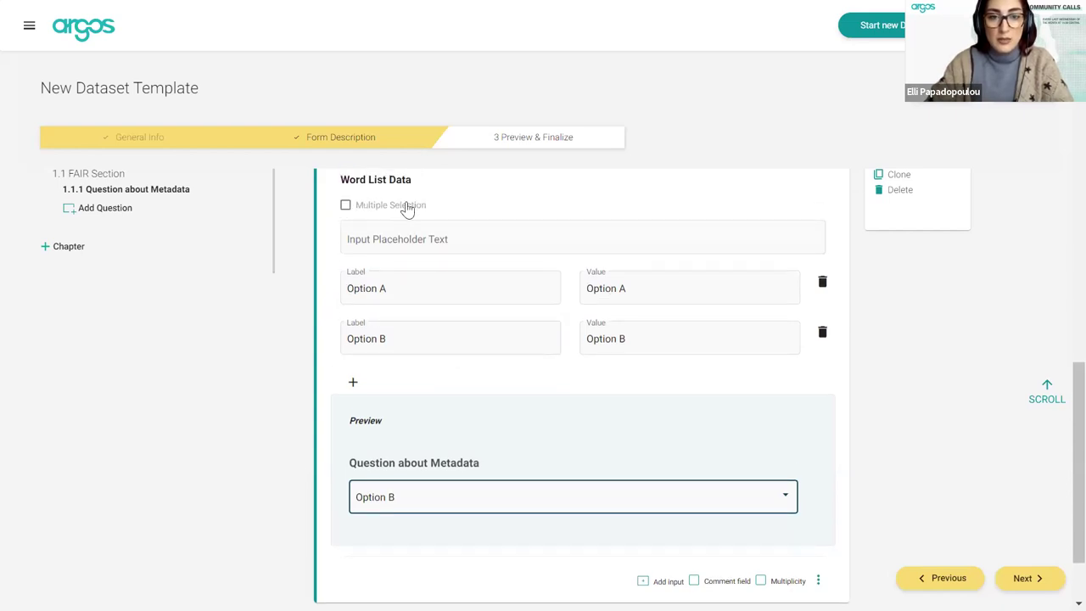
pyautogui.click(346, 207)
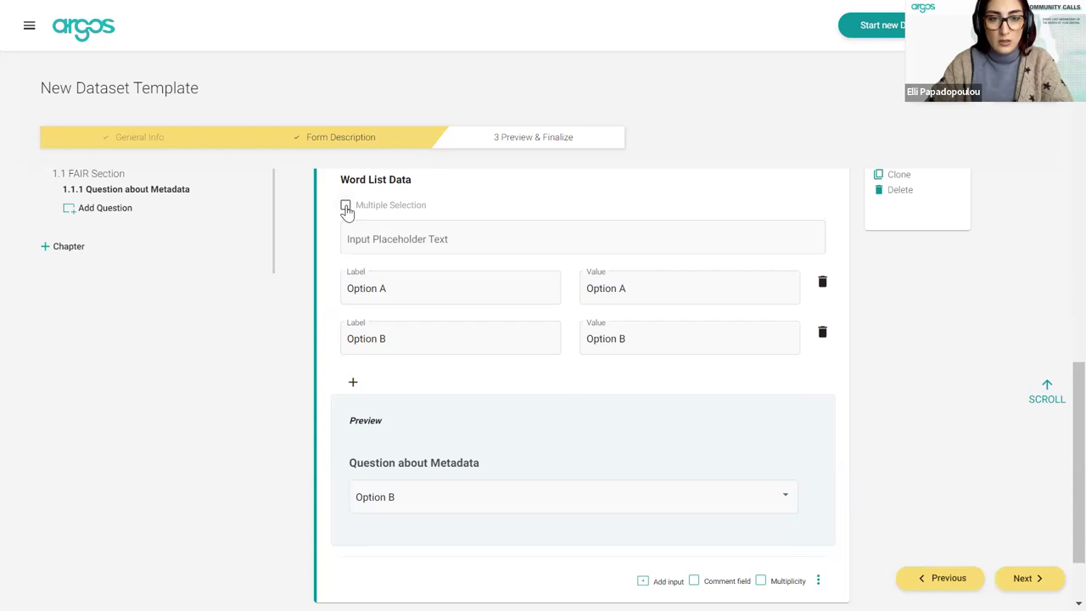
pyautogui.click(475, 502)
pyautogui.click(440, 501)
pyautogui.click(434, 535)
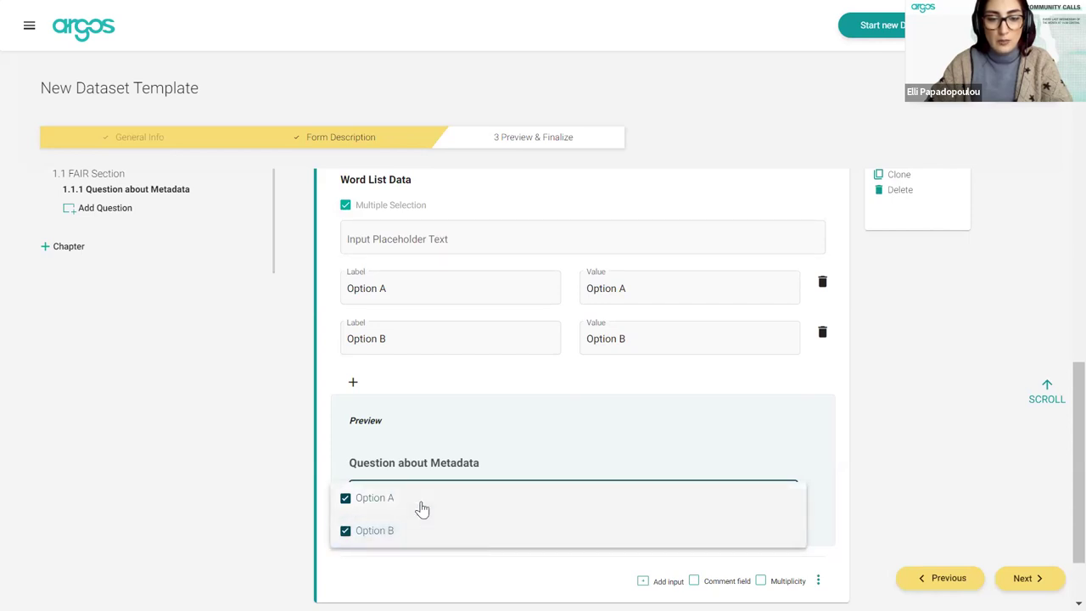
# Step: Clear both options in the multiple selection preview, then reopen and close its list of choices
pyautogui.click(419, 508)
pyautogui.click(429, 544)
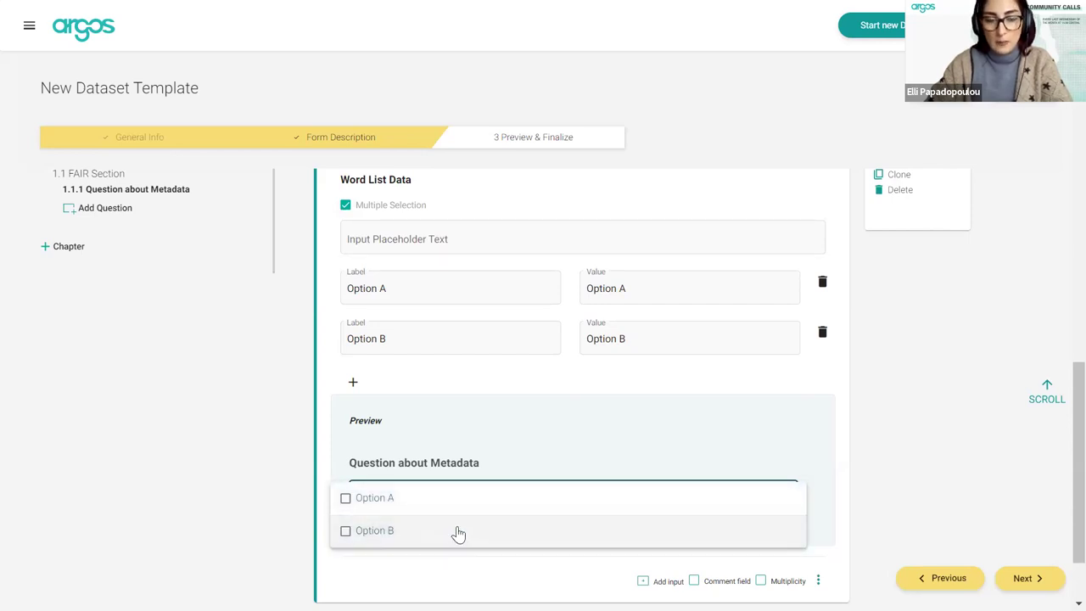
pyautogui.click(580, 430)
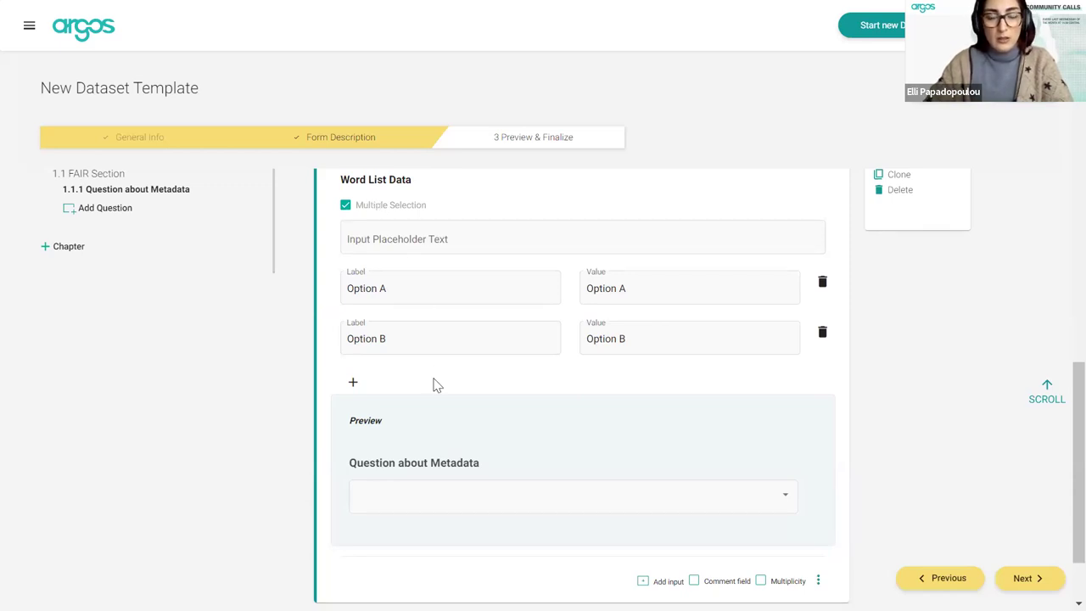
pyautogui.click(465, 501)
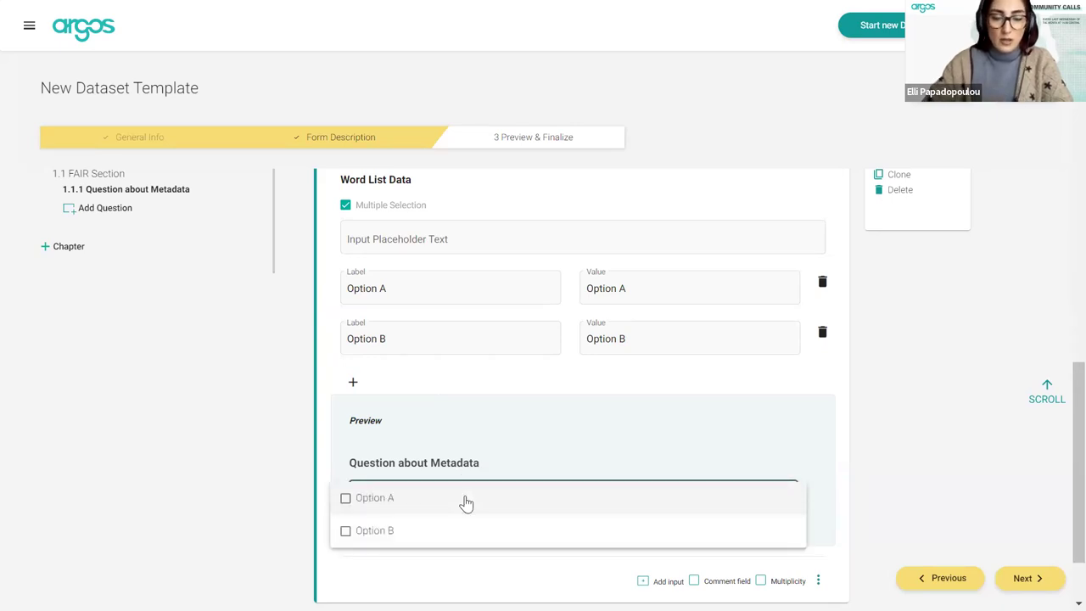
pyautogui.click(571, 450)
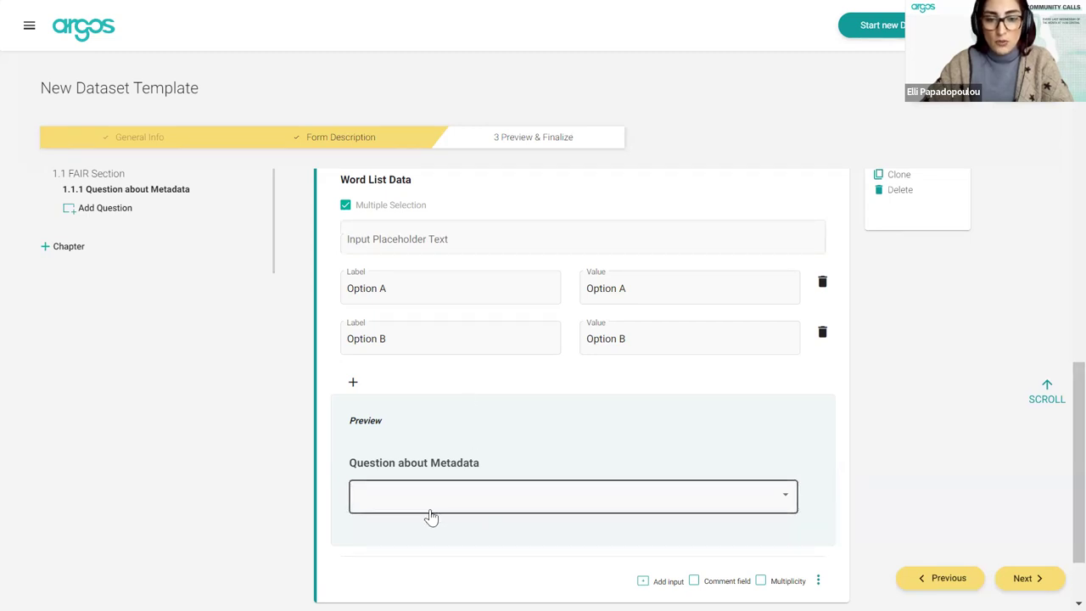
# Step: Set the word list's input placeholder text to "Select" and check it in the preview
pyautogui.click(419, 242)
pyautogui.write('Select')
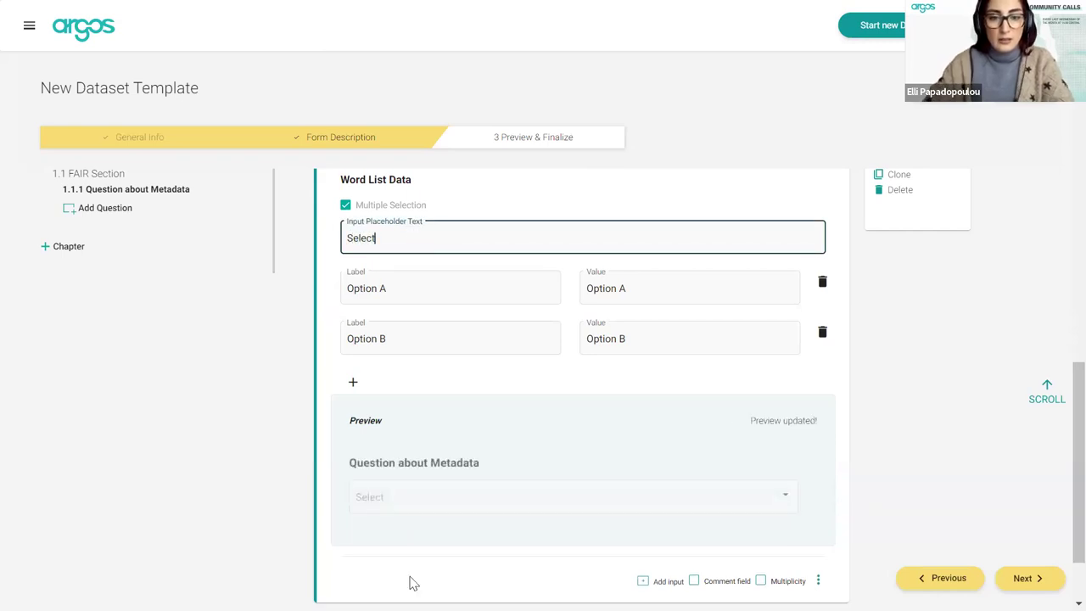
pyautogui.click(395, 506)
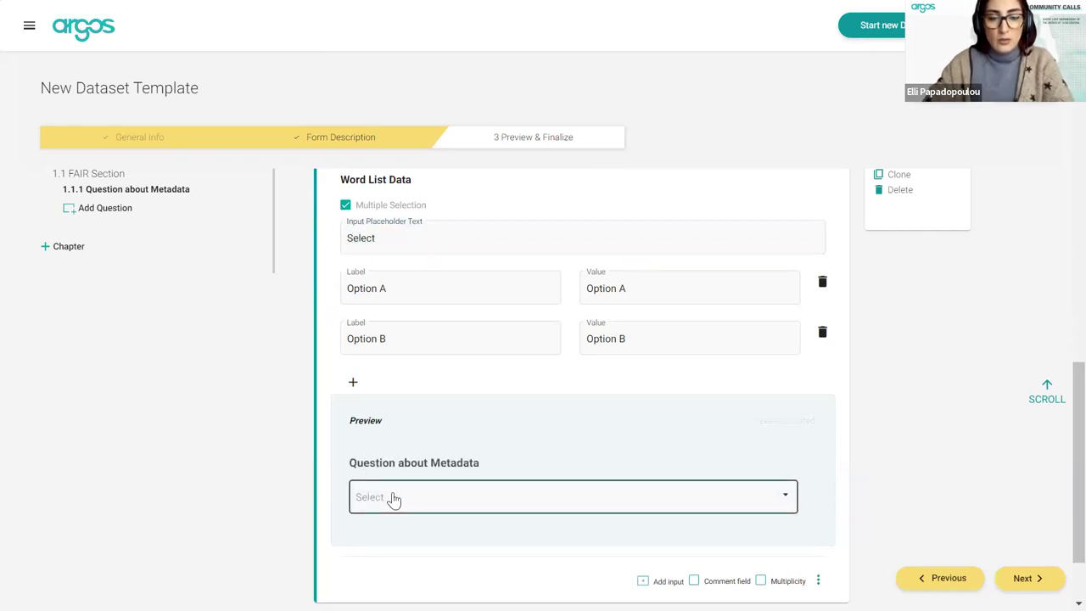
# Step: Toggle the metadata question's Required setting on and off, leaving it off
pyautogui.click(616, 415)
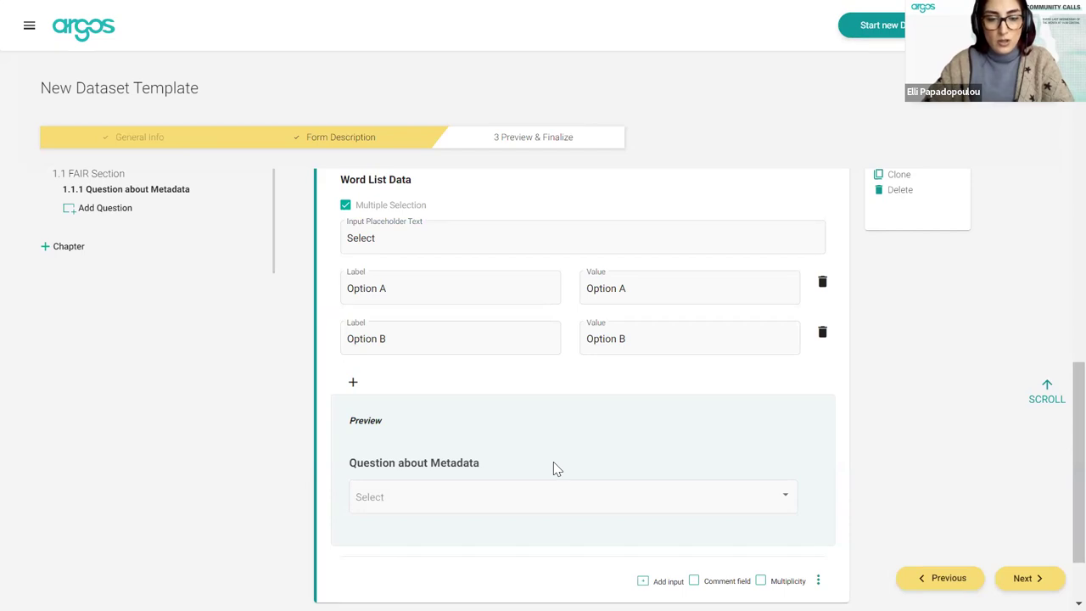
pyautogui.scroll(-1, 553, 461)
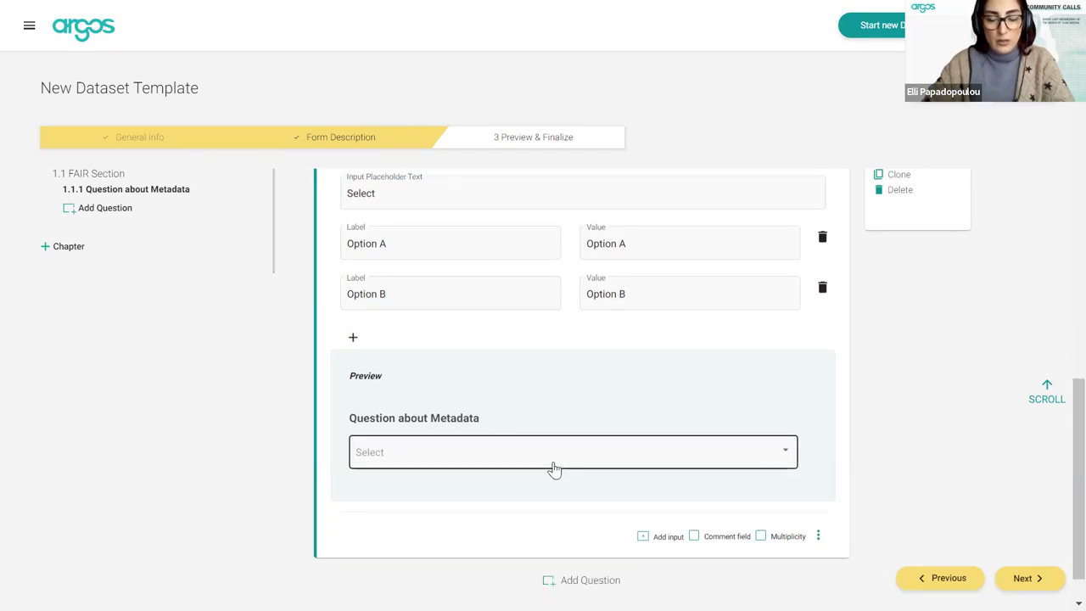
pyautogui.scroll(2, 566, 390)
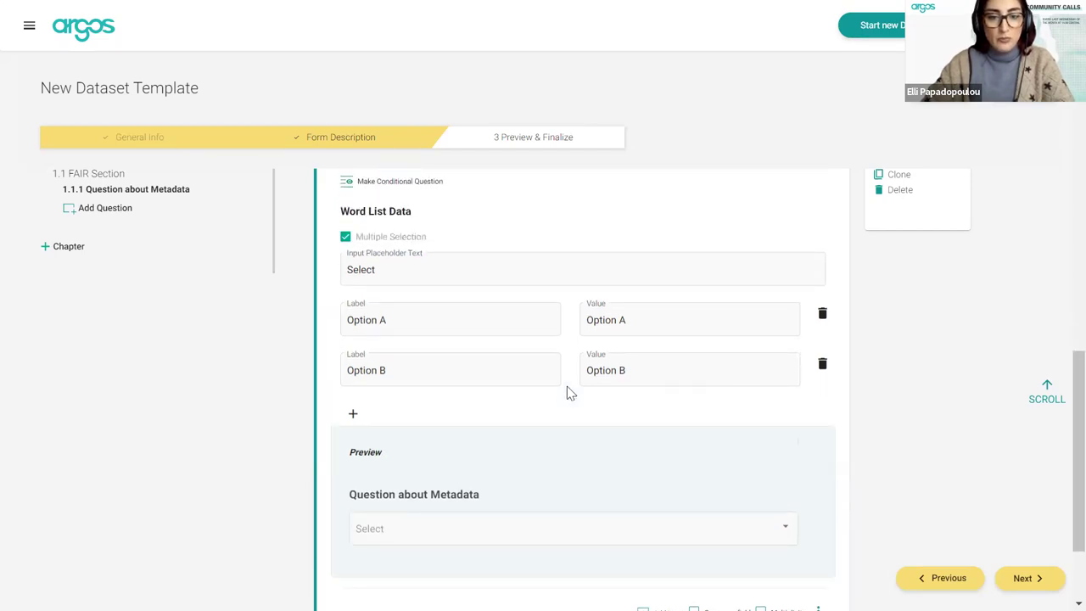
pyautogui.scroll(2, 514, 304)
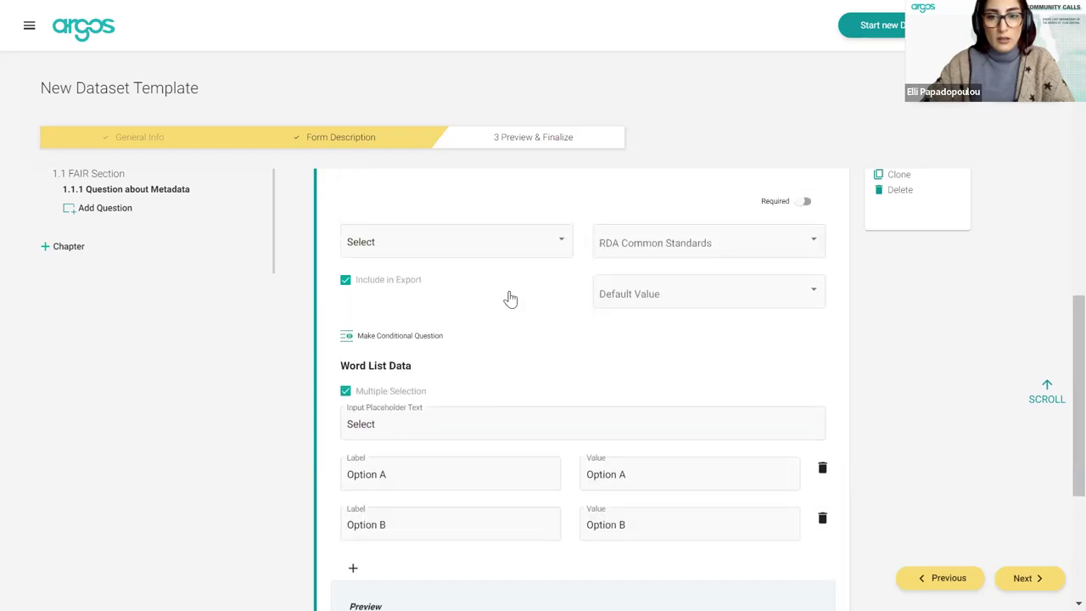
pyautogui.scroll(1, 510, 297)
pyautogui.click(804, 246)
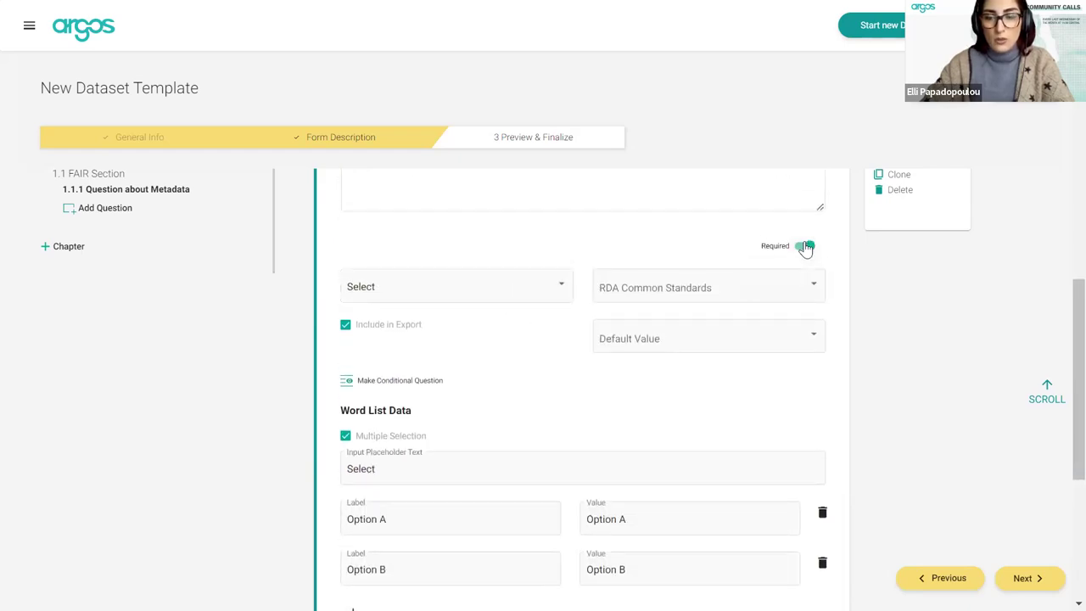
pyautogui.click(804, 246)
pyautogui.click(804, 246)
pyautogui.click(804, 246)
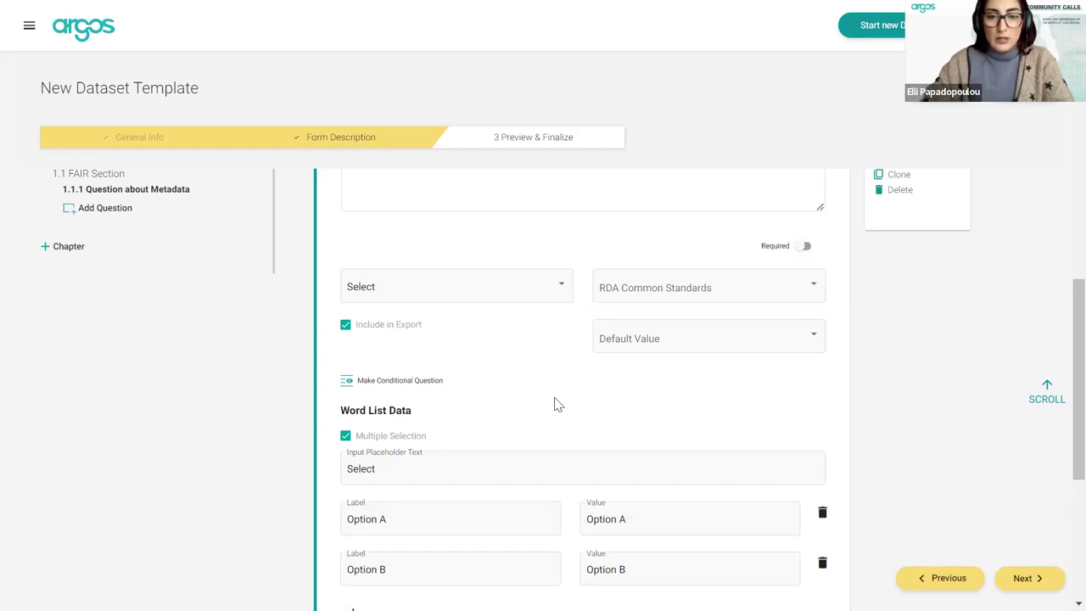
# Step: Change the question's input type to Checkbox and tick and untick the box in the preview
pyautogui.click(543, 286)
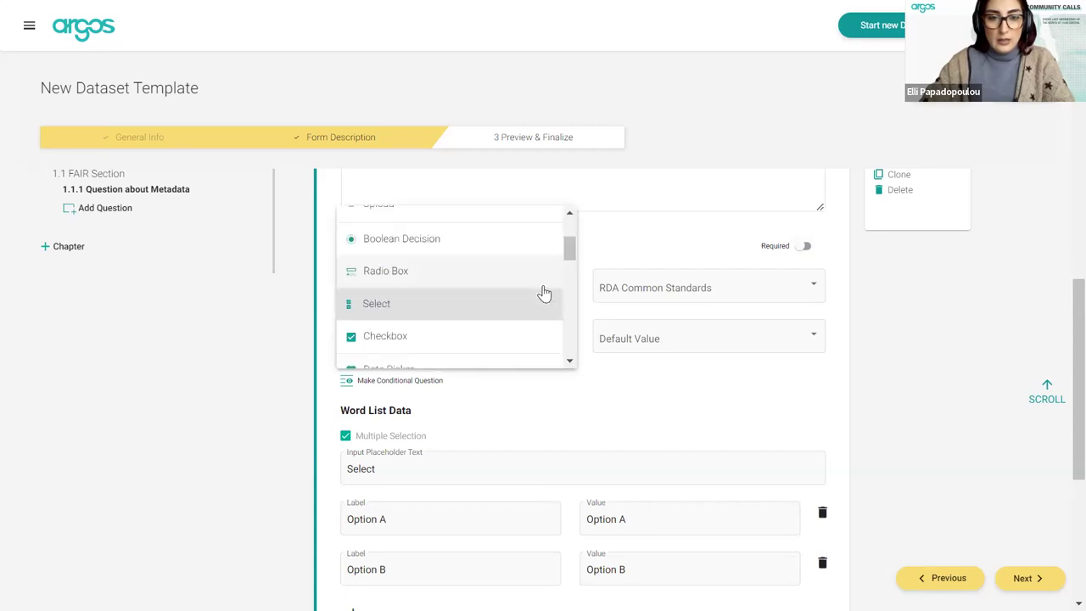
pyautogui.click(505, 337)
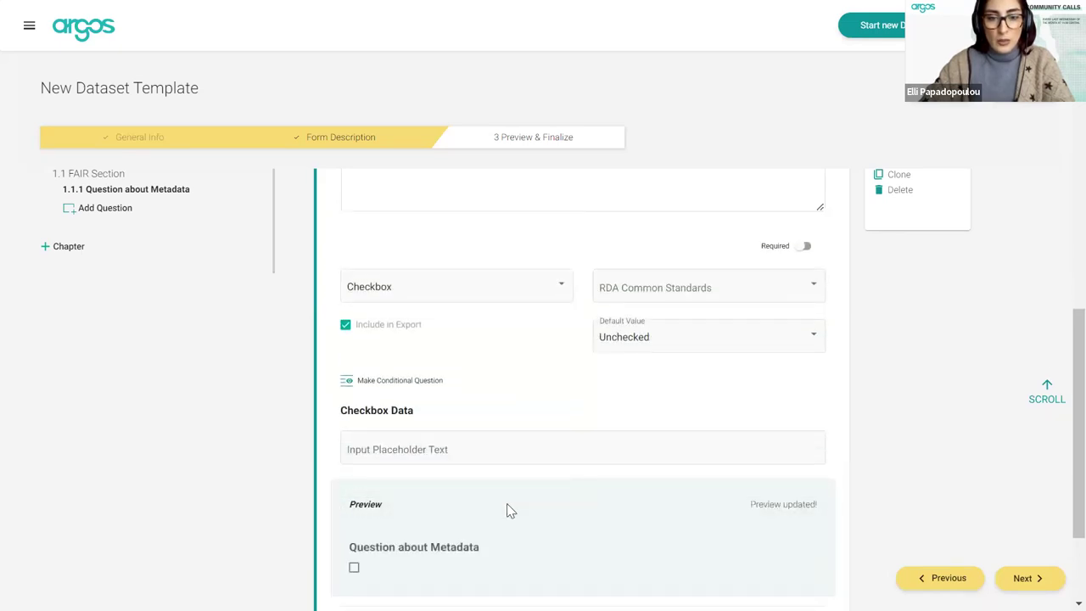
pyautogui.scroll(-2, 506, 509)
pyautogui.click(354, 426)
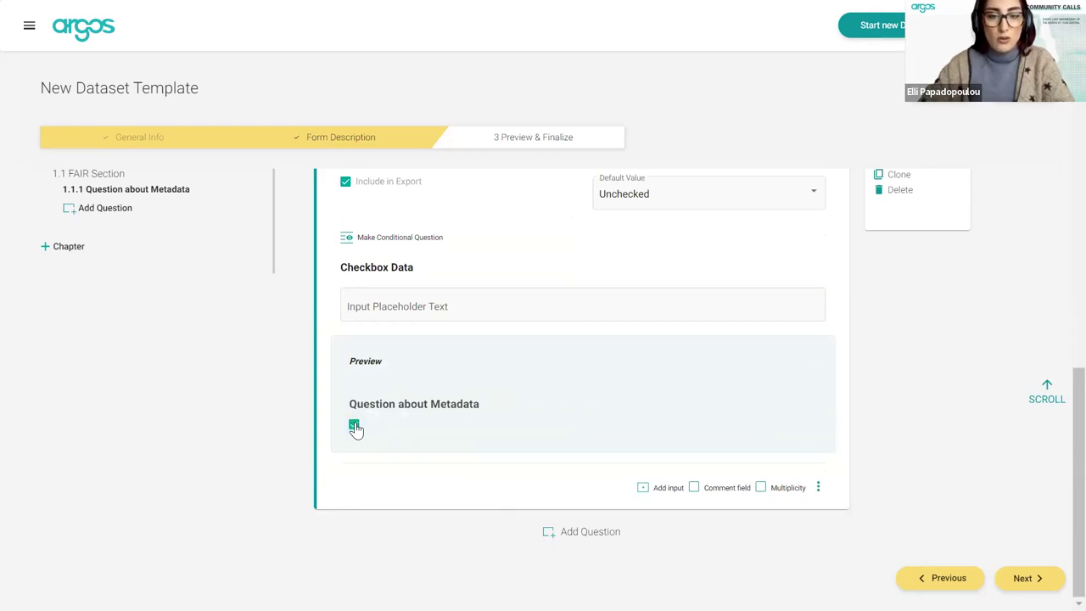
pyautogui.click(354, 426)
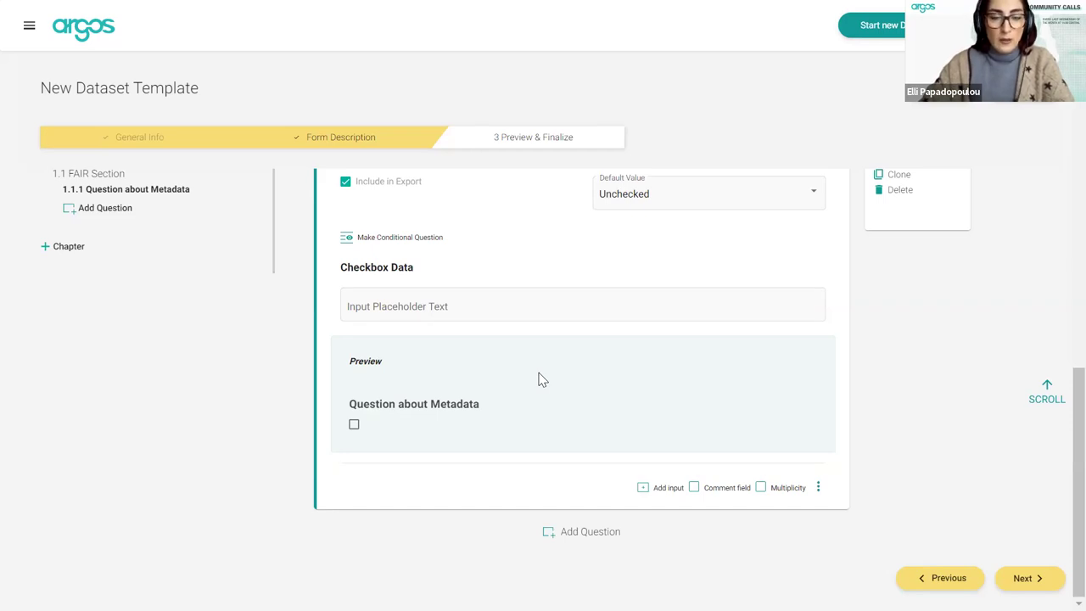
pyautogui.click(353, 427)
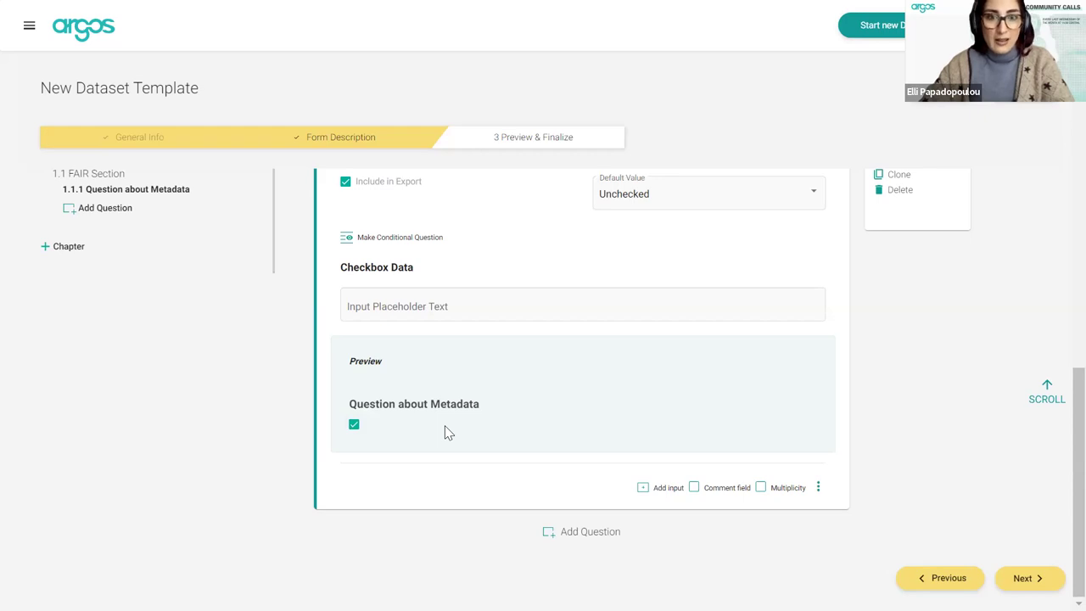
pyautogui.click(353, 426)
# Step: Change the question's input type to Date Picker and choose 29/1/2023 in the preview
pyautogui.scroll(1, 533, 346)
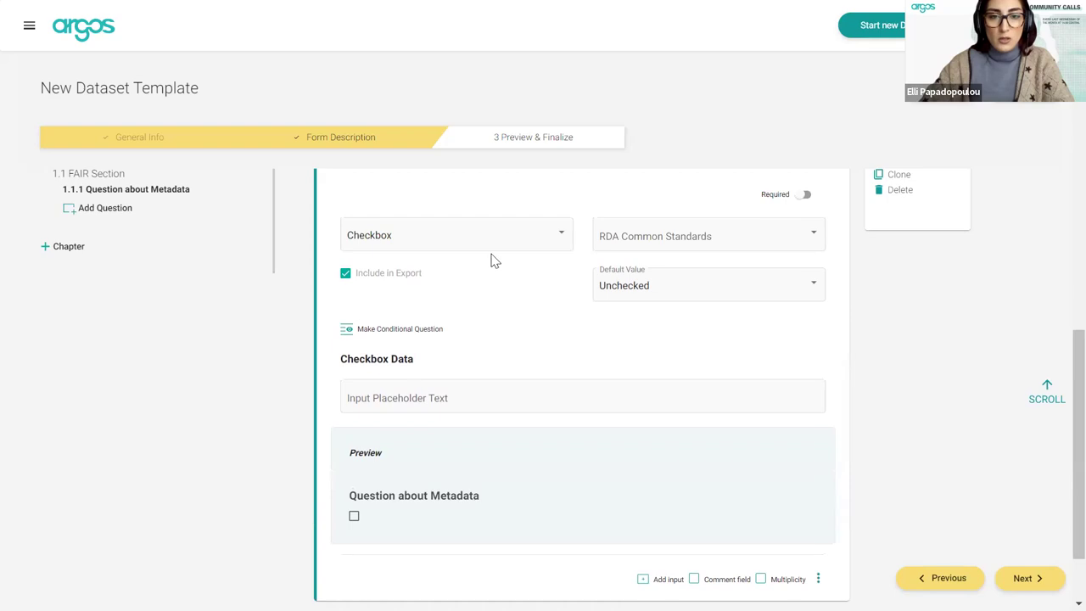
pyautogui.click(467, 242)
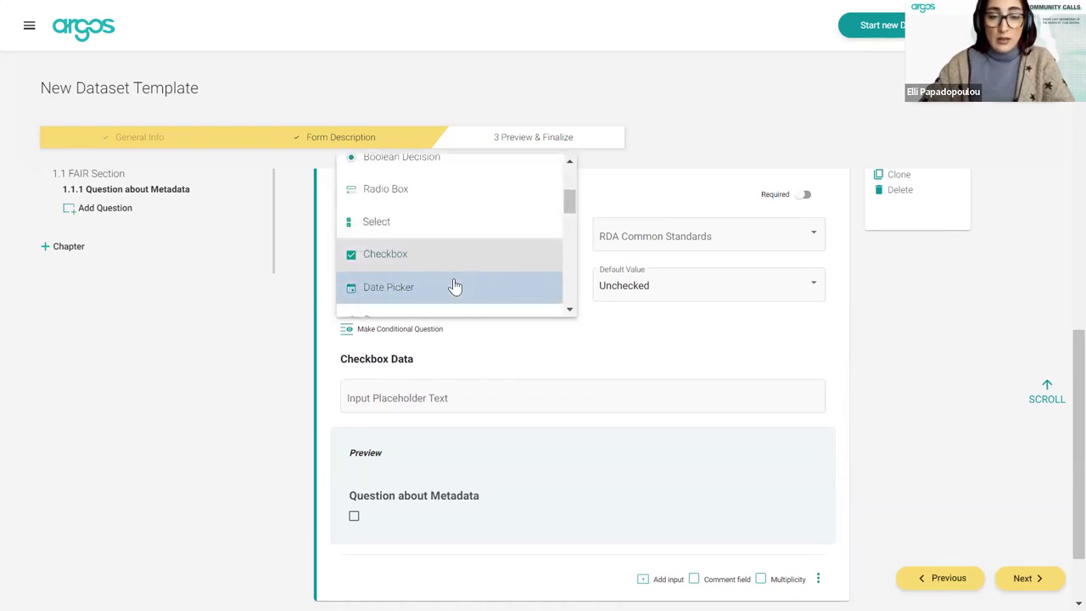
pyautogui.click(451, 286)
pyautogui.scroll(-1, 486, 492)
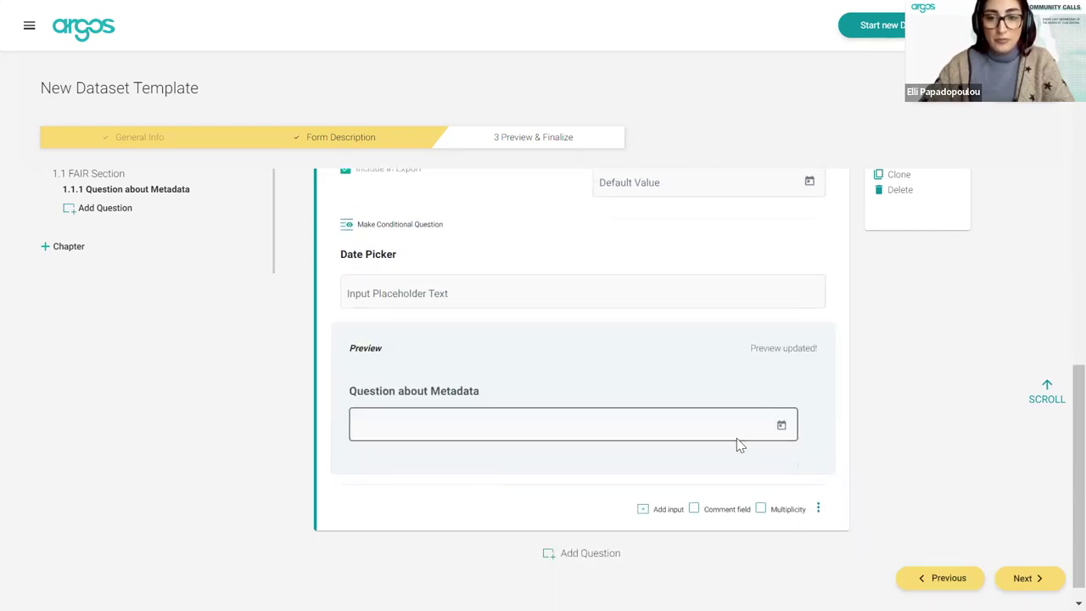
pyautogui.click(781, 425)
pyautogui.click(517, 372)
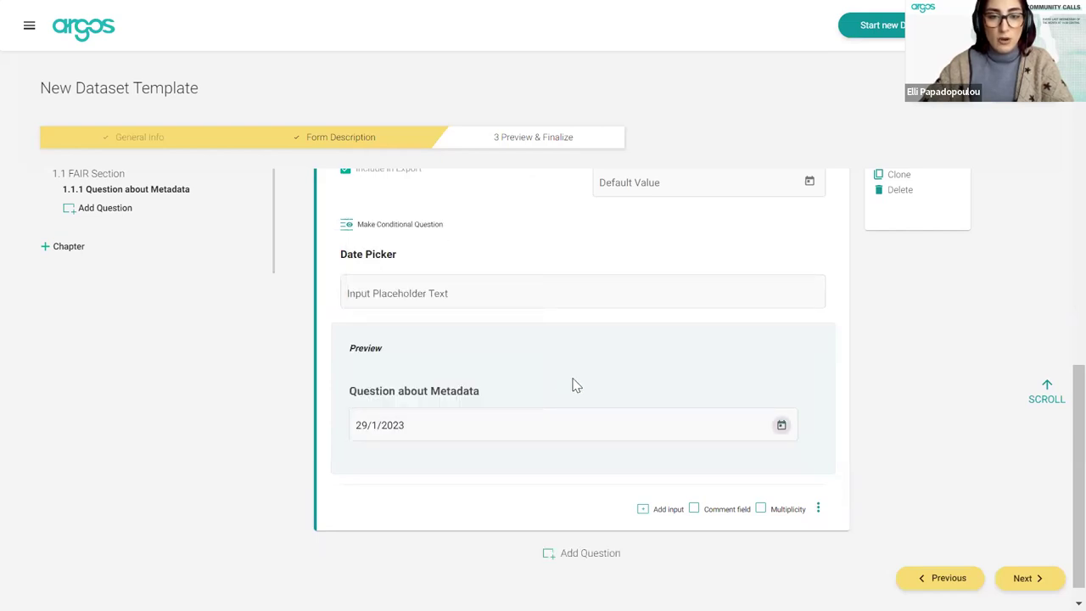
# Step: Change the question's input type to Currency and select US Dollar in the preview
pyautogui.scroll(1, 572, 386)
pyautogui.click(459, 200)
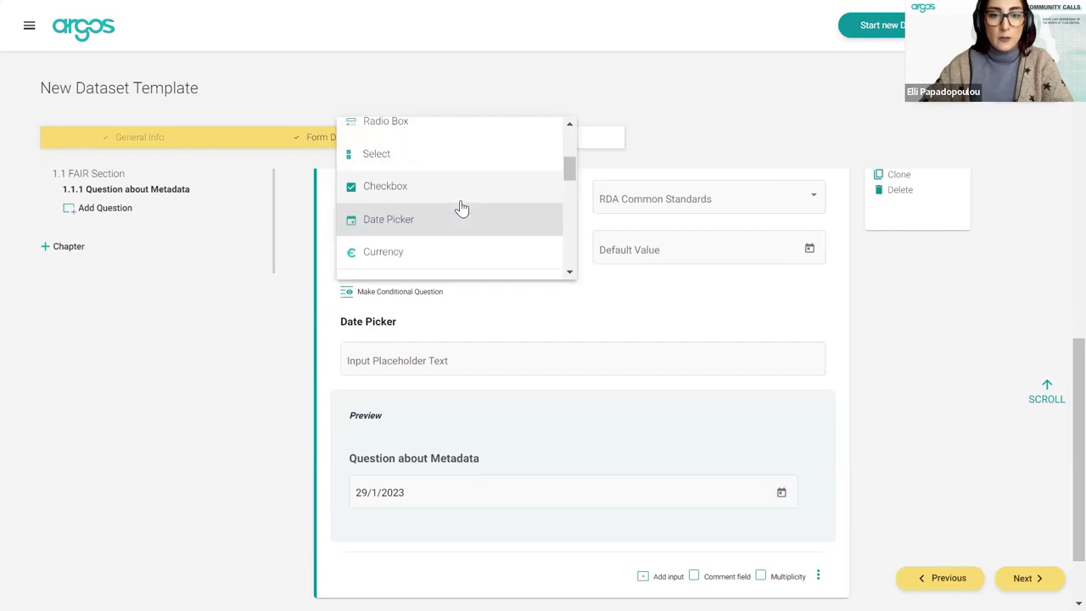
pyautogui.click(456, 252)
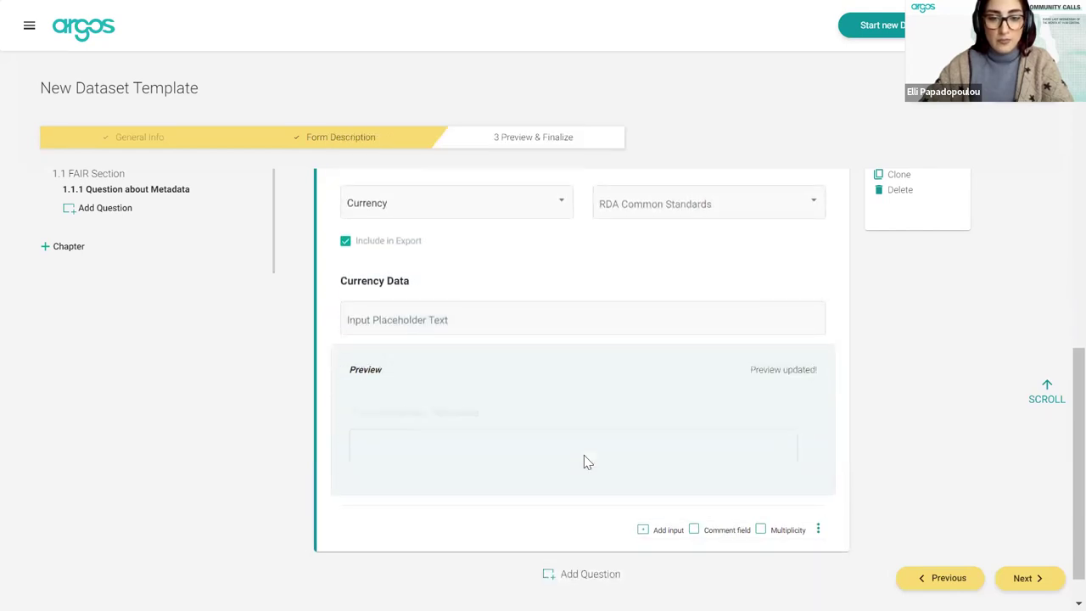
pyautogui.click(761, 449)
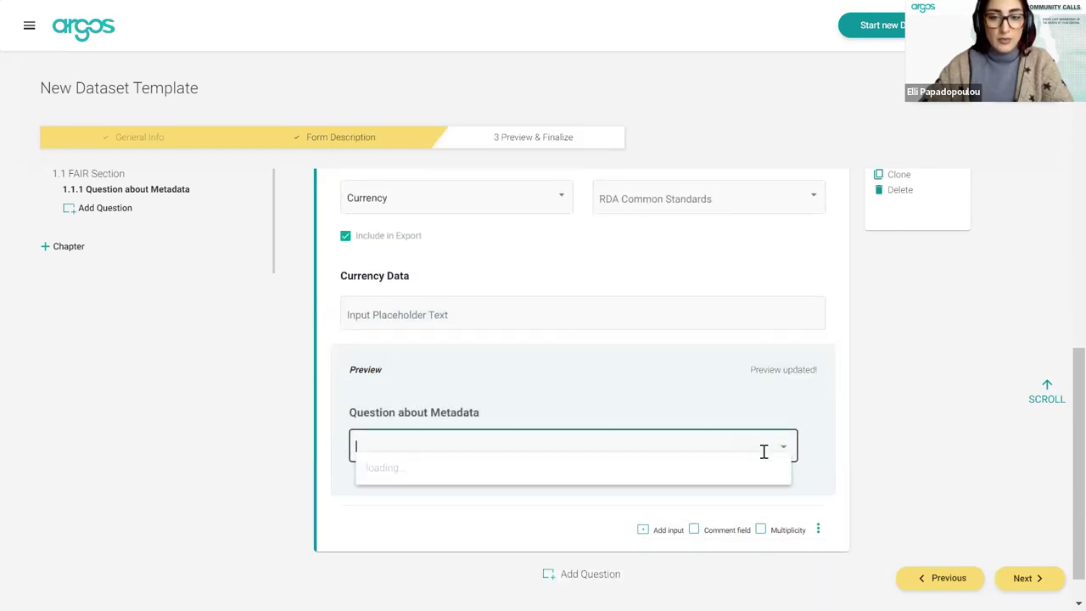
pyautogui.click(553, 413)
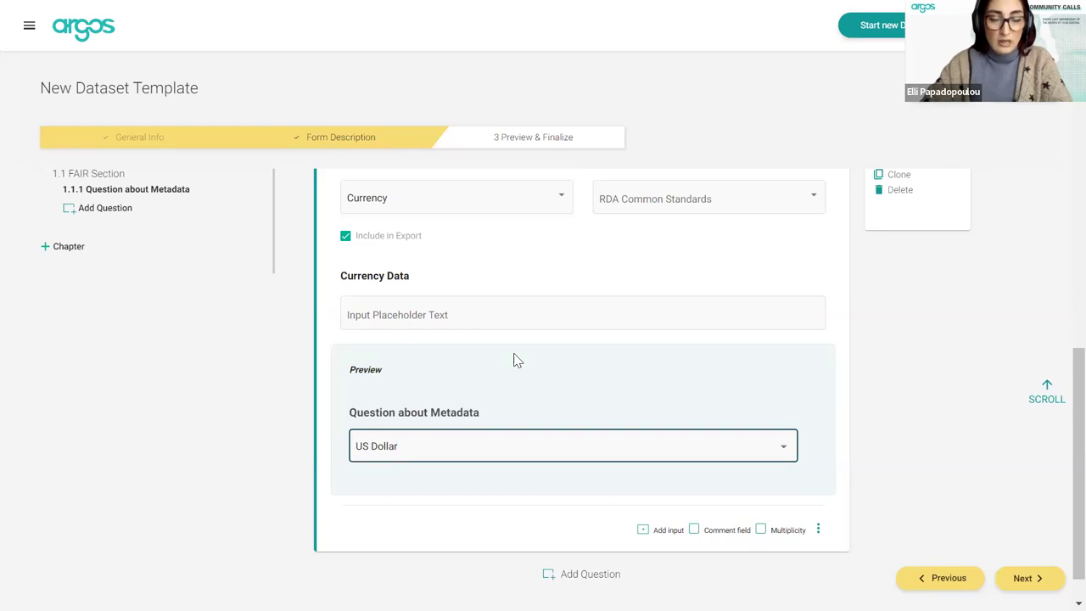
# Step: Examine the API-based input types available for the question, from Metadata and Services through Licenses, Publications and Other
pyautogui.click(452, 213)
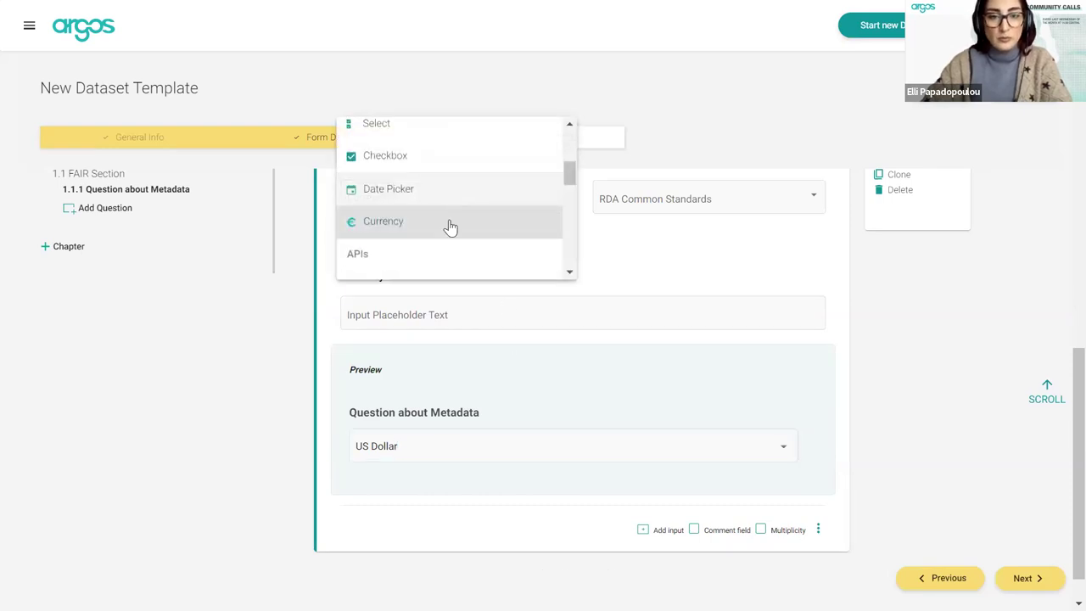
pyautogui.scroll(-2, 450, 257)
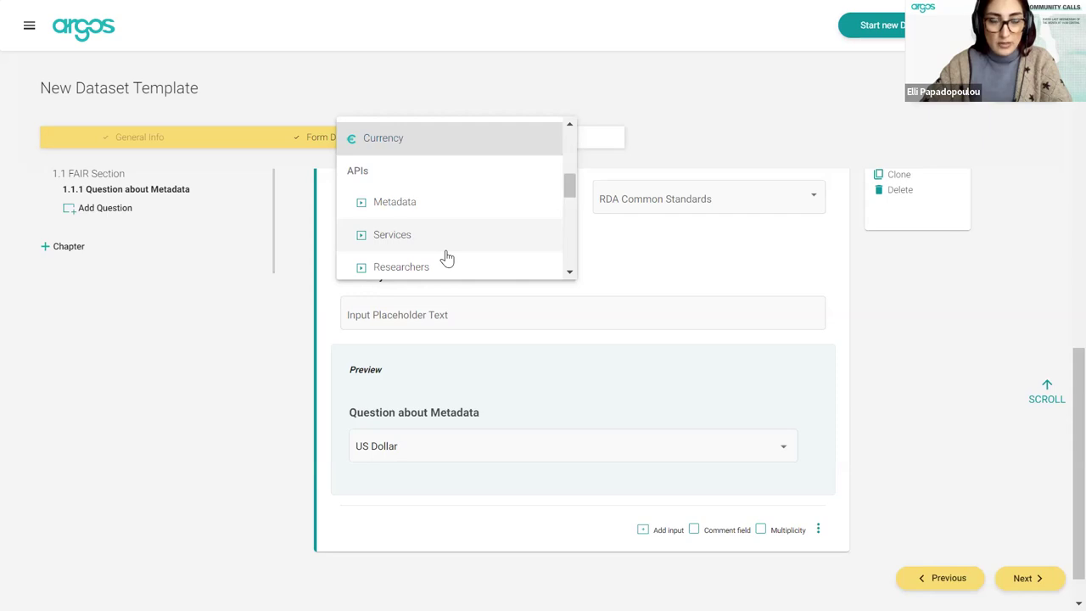
pyautogui.scroll(-5, 447, 258)
pyautogui.scroll(-3, 447, 258)
pyautogui.scroll(3, 446, 258)
pyautogui.scroll(5, 447, 257)
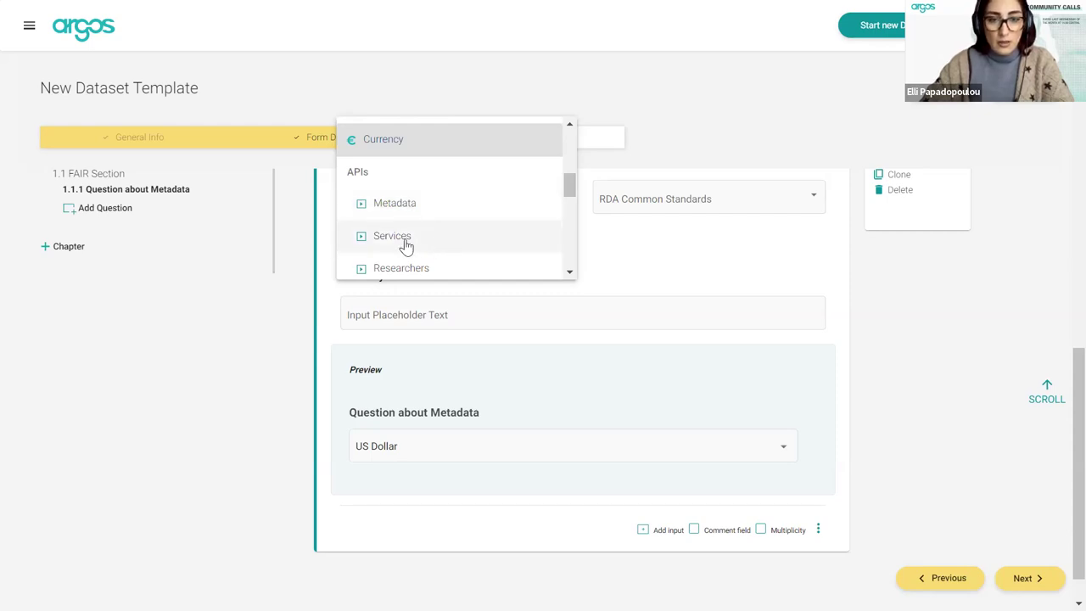
pyautogui.scroll(-1, 421, 230)
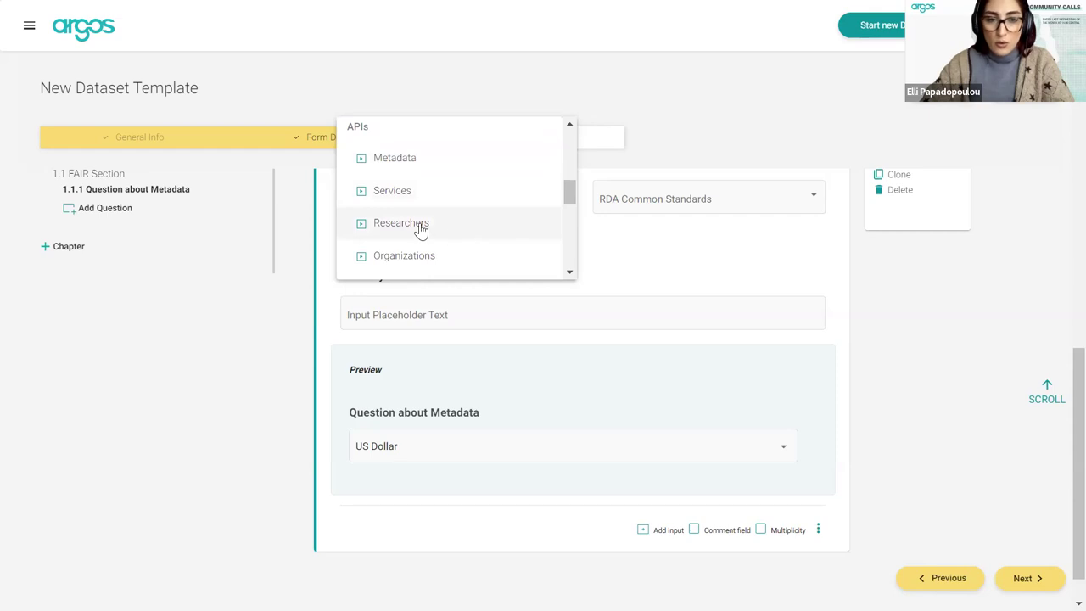
pyautogui.scroll(-1, 453, 260)
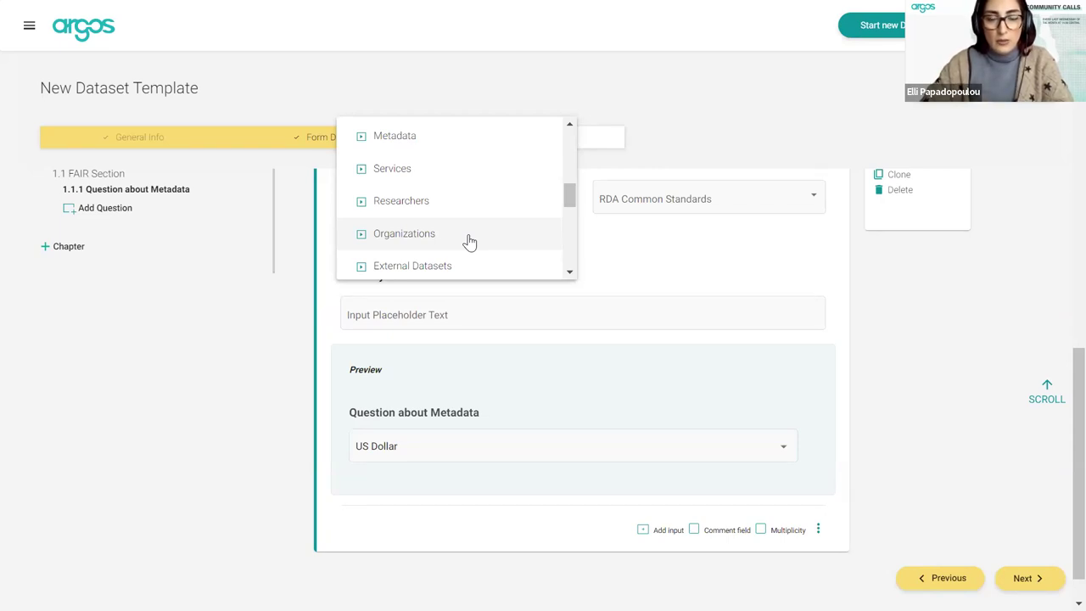
pyautogui.scroll(-1, 469, 244)
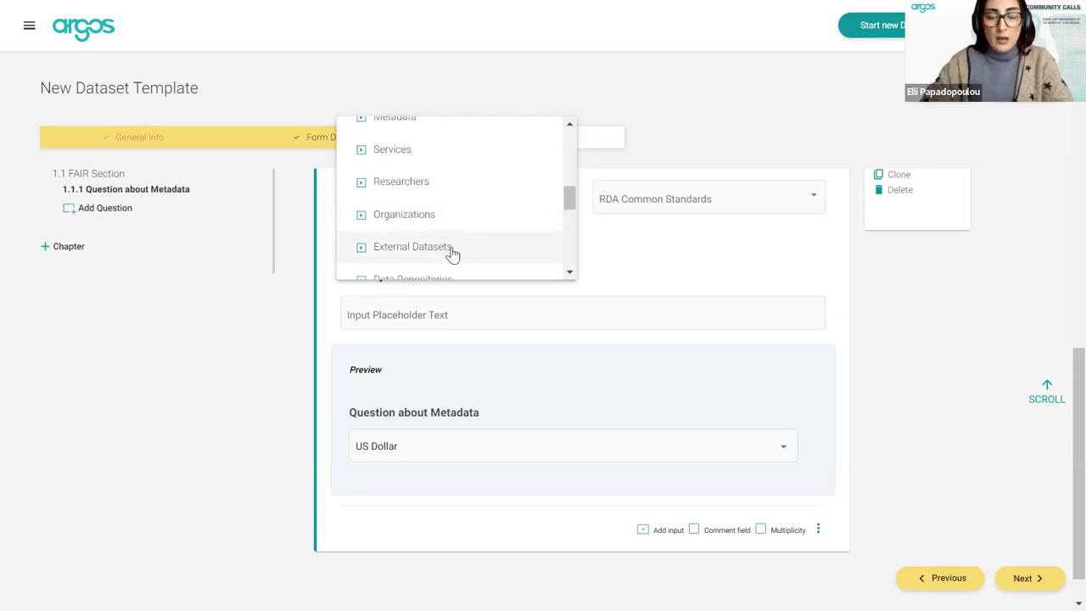
pyautogui.scroll(-1, 452, 252)
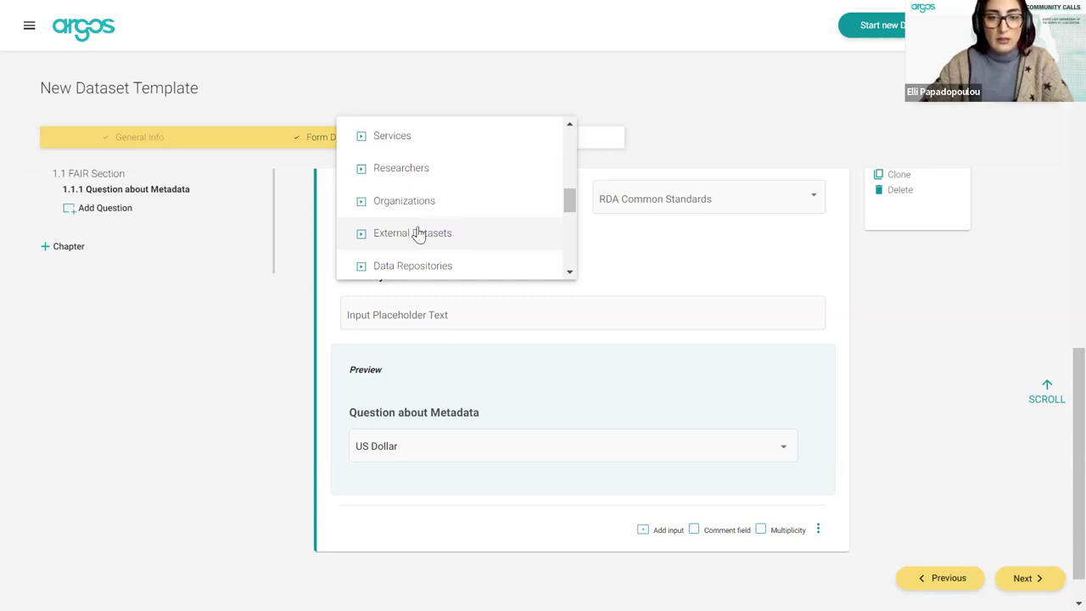
pyautogui.scroll(-1, 445, 260)
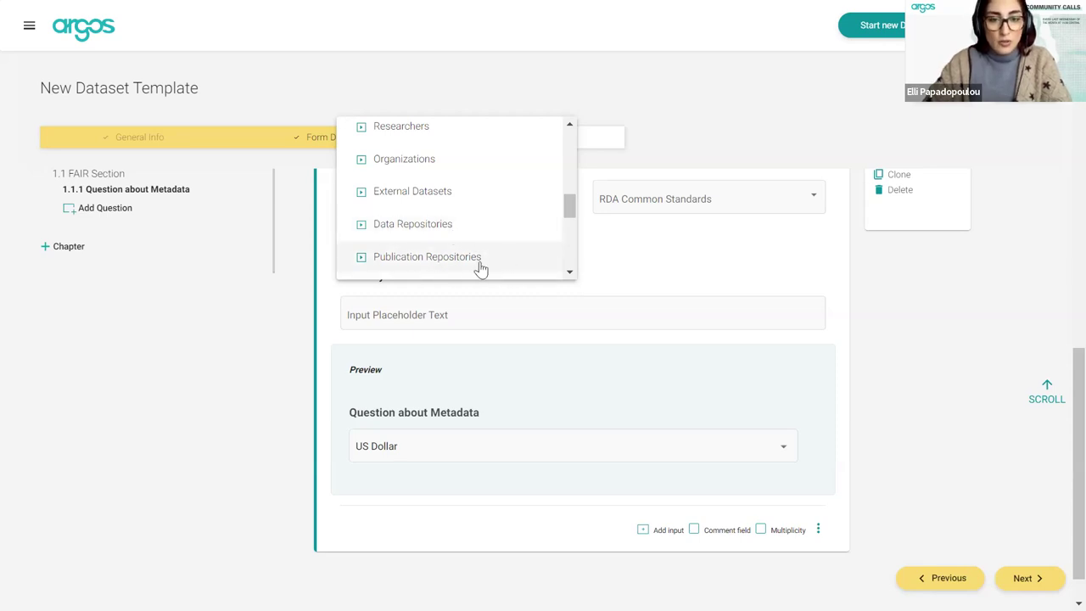
pyautogui.scroll(-1, 480, 268)
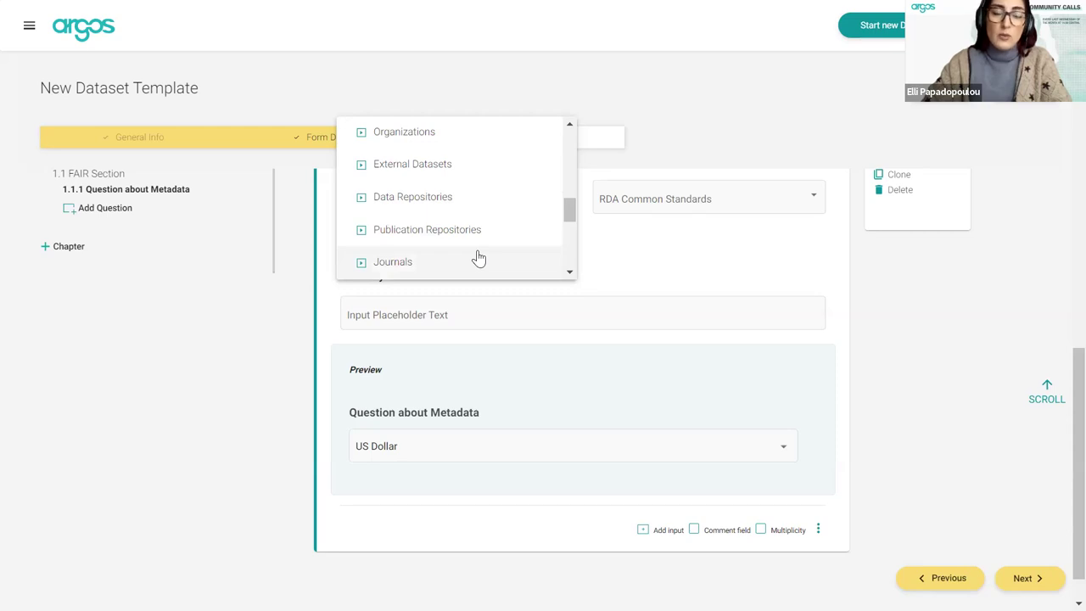
pyautogui.scroll(-1, 478, 256)
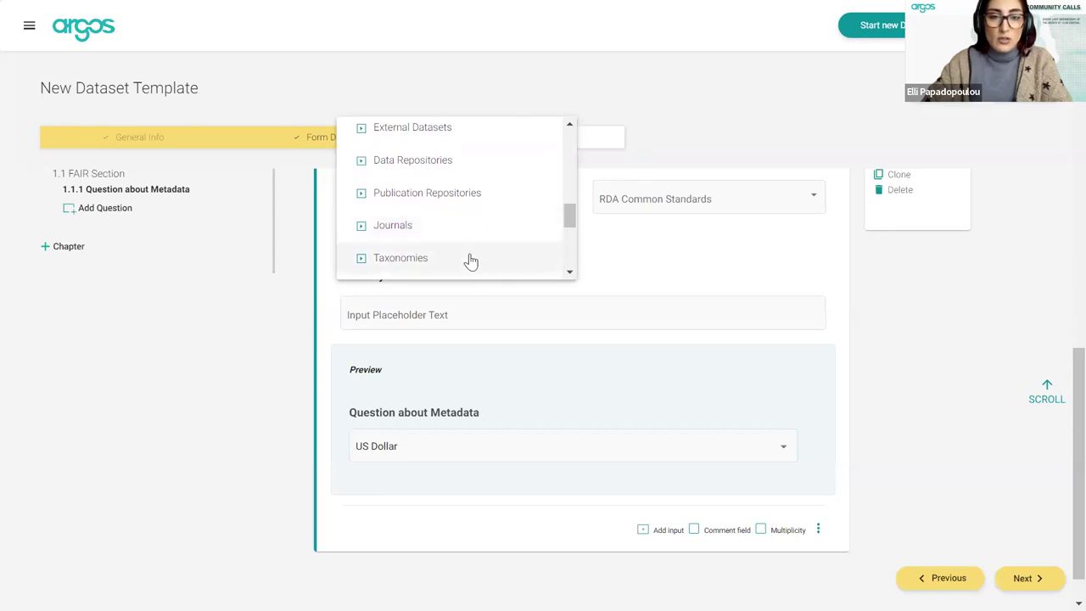
pyautogui.scroll(-1, 471, 260)
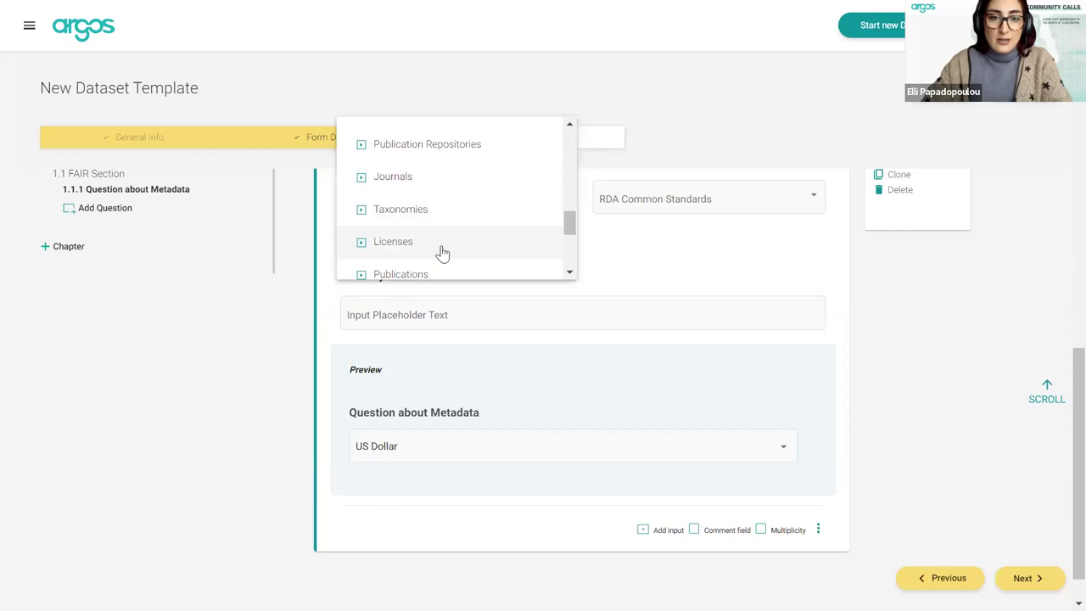
pyautogui.scroll(-1, 442, 252)
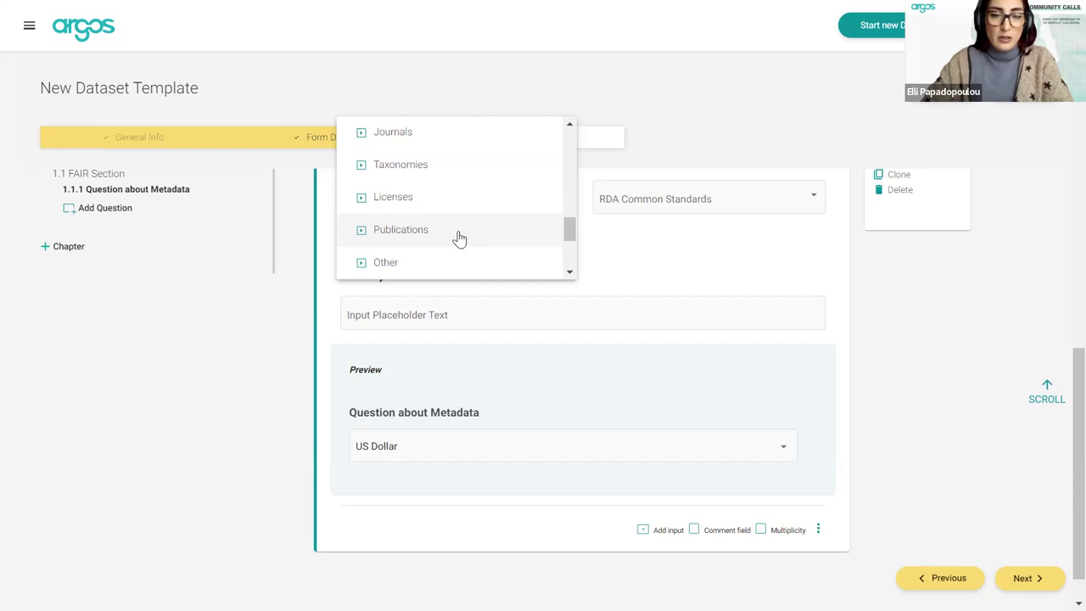
pyautogui.scroll(-1, 459, 239)
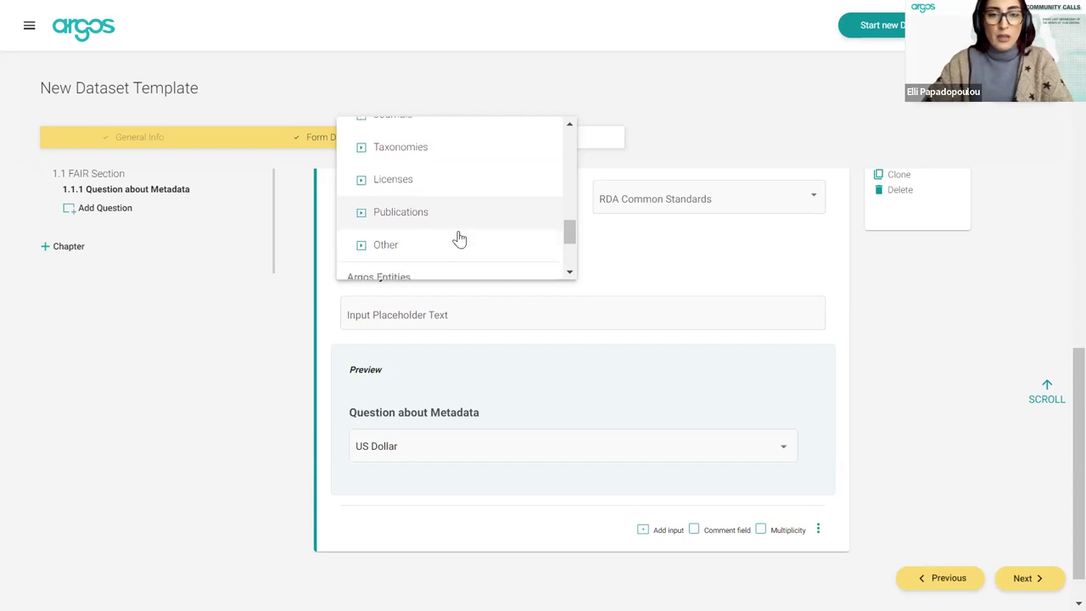
# Step: Set the metadata question's input type to Other and add an autocomplete source with source type Uncached
pyautogui.click(397, 251)
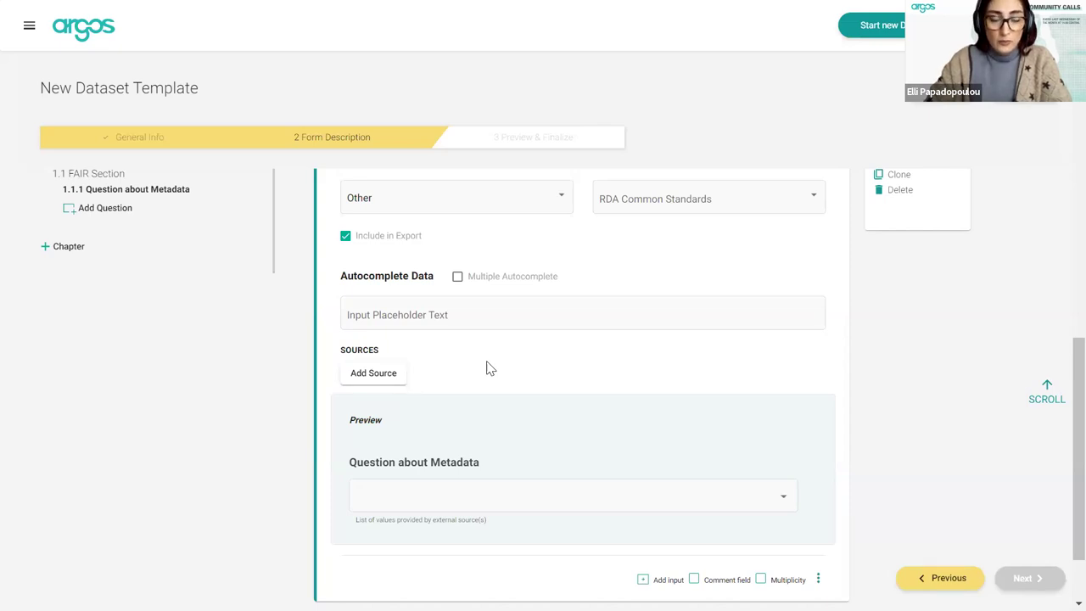
pyautogui.click(348, 382)
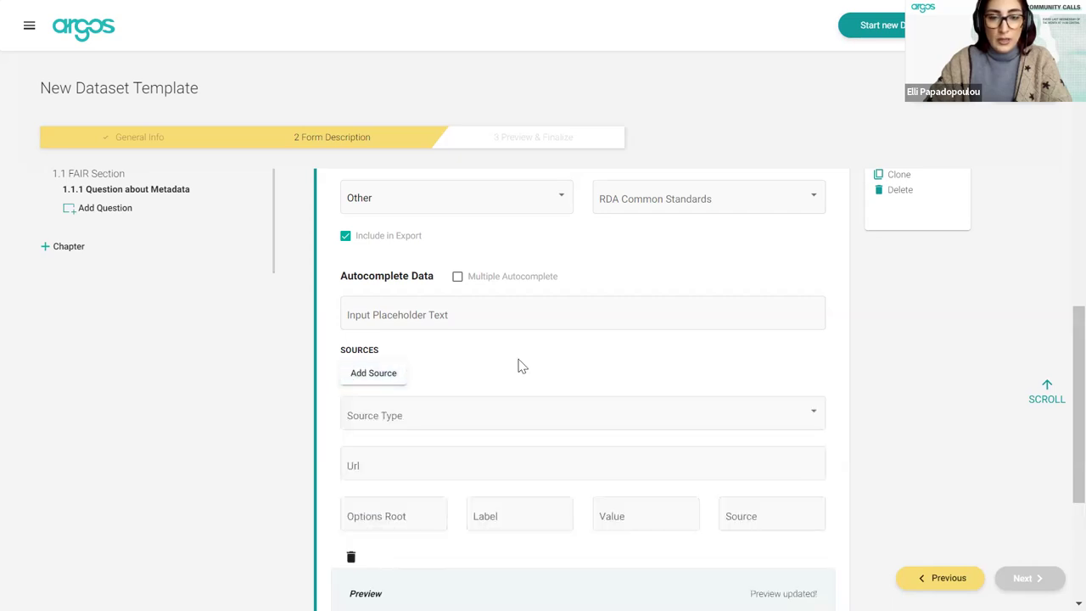
pyautogui.scroll(-2, 516, 364)
pyautogui.scroll(-1, 519, 360)
pyautogui.click(509, 272)
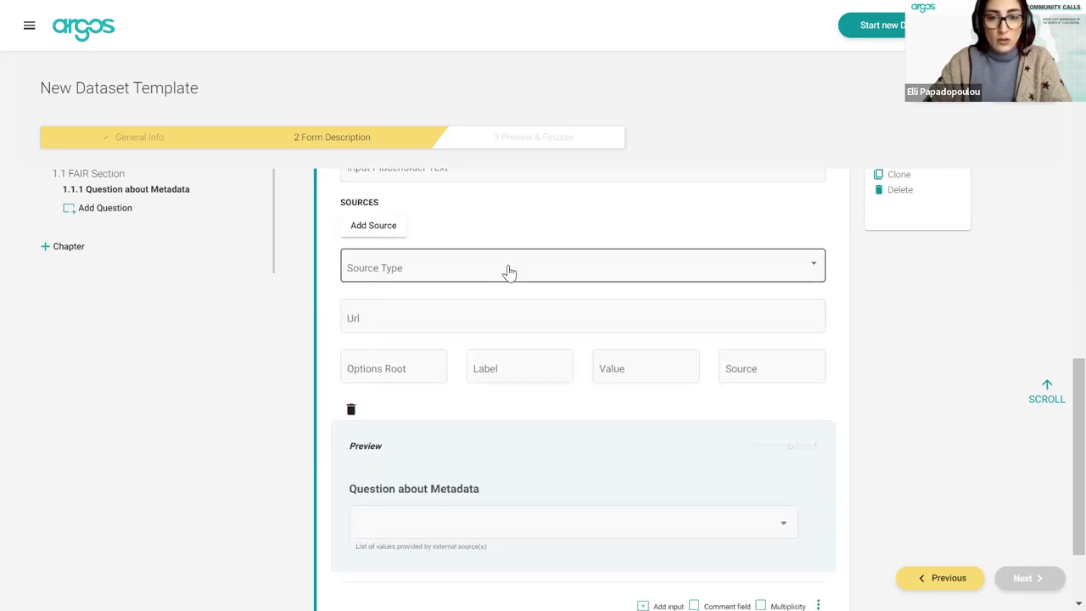
pyautogui.click(472, 281)
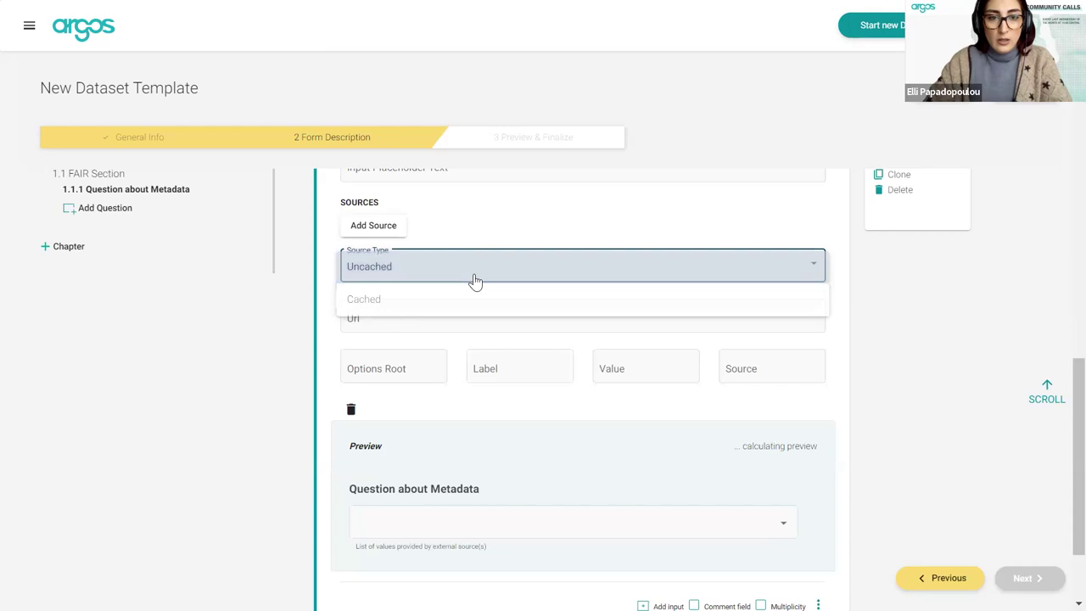
# Step: Add a second autocomplete source and open the answer list in the question preview
pyautogui.click(373, 230)
pyautogui.scroll(-3, 470, 443)
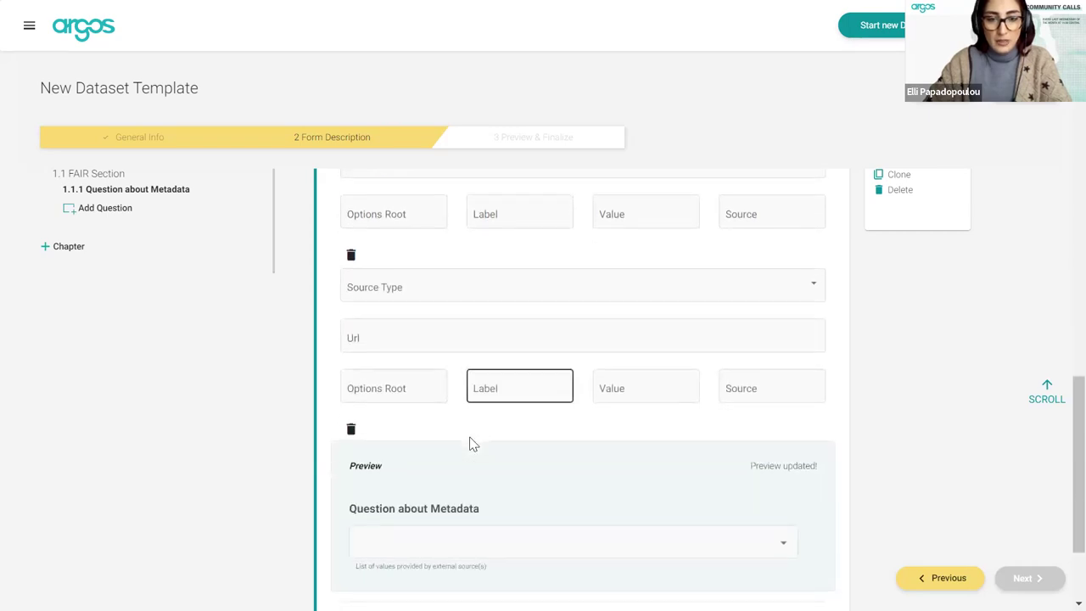
pyautogui.scroll(-2, 471, 443)
pyautogui.click(473, 452)
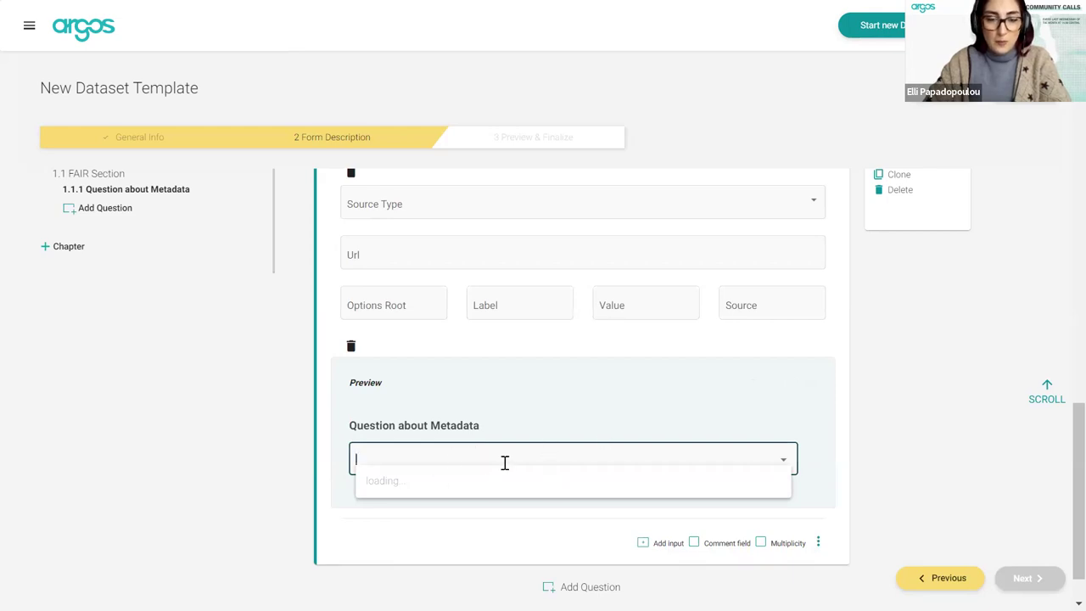
pyautogui.click(527, 351)
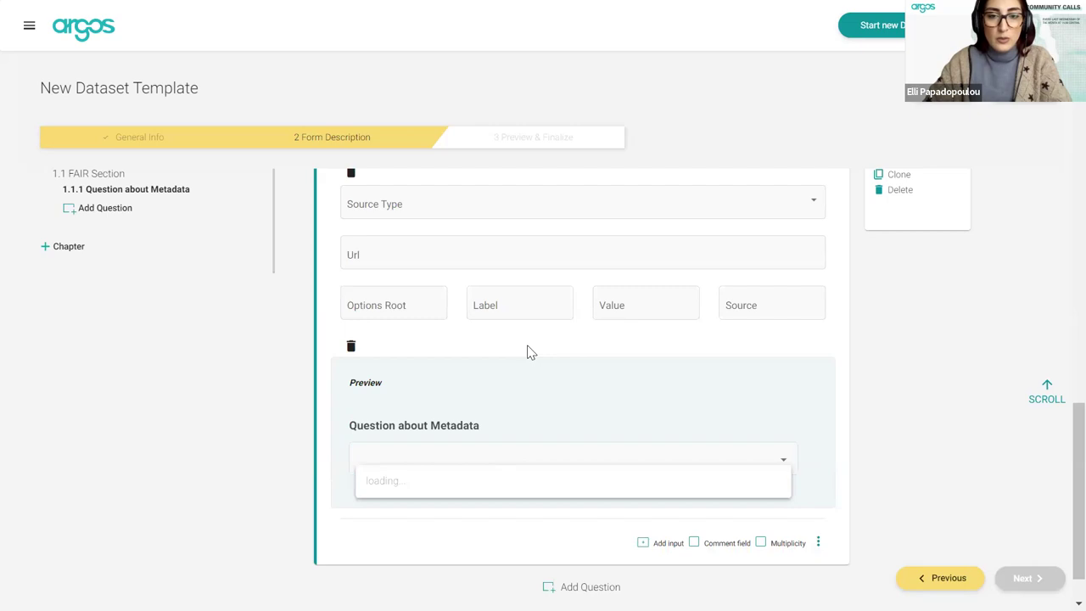
# Step: Delete the second, empty autocomplete source from the question
pyautogui.scroll(3, 526, 351)
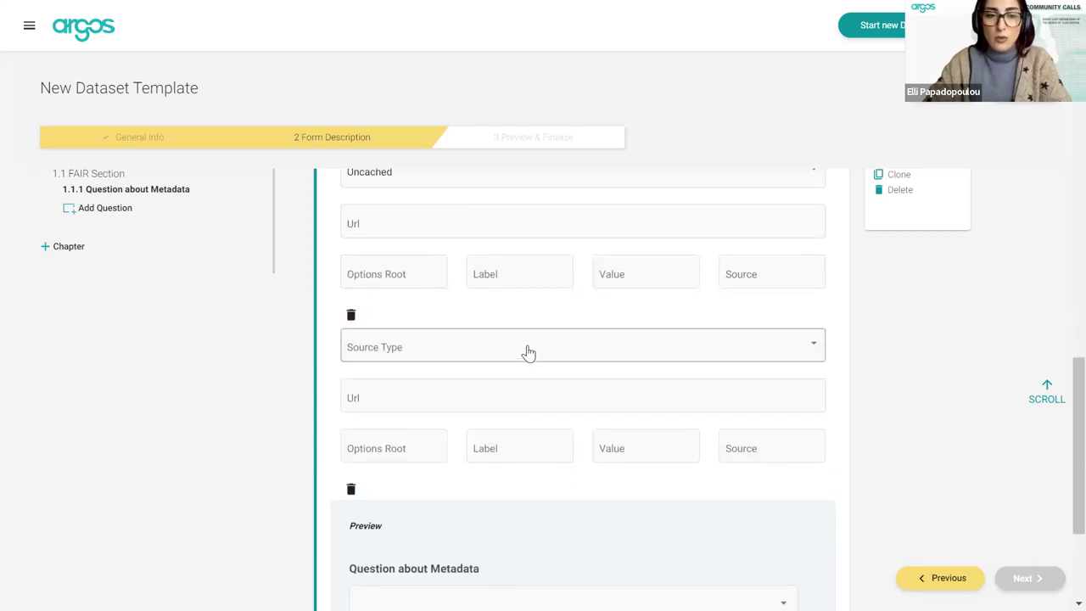
pyautogui.scroll(1, 527, 351)
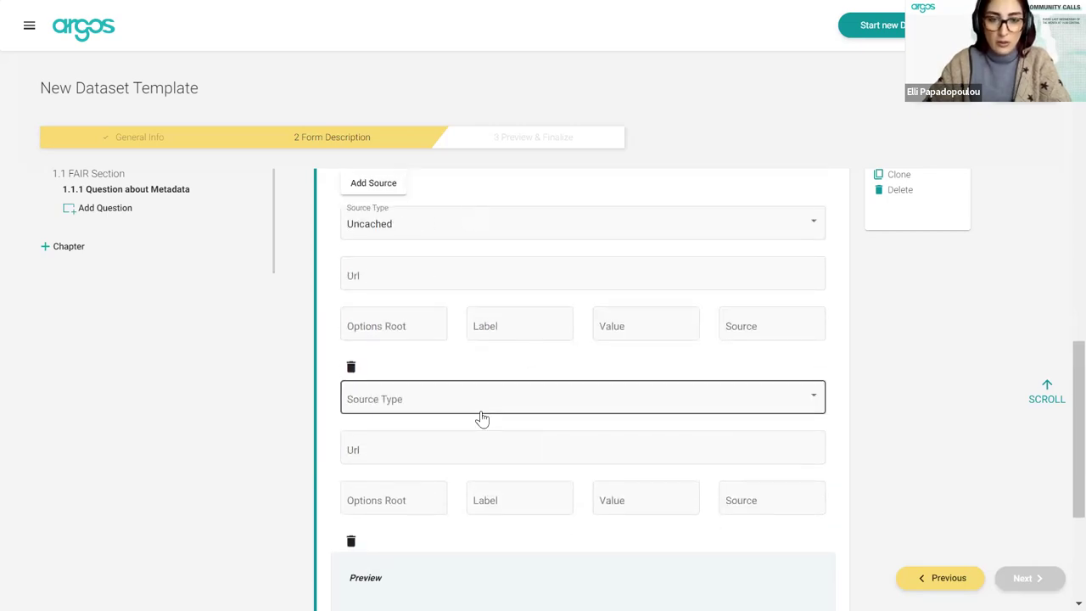
pyautogui.click(350, 541)
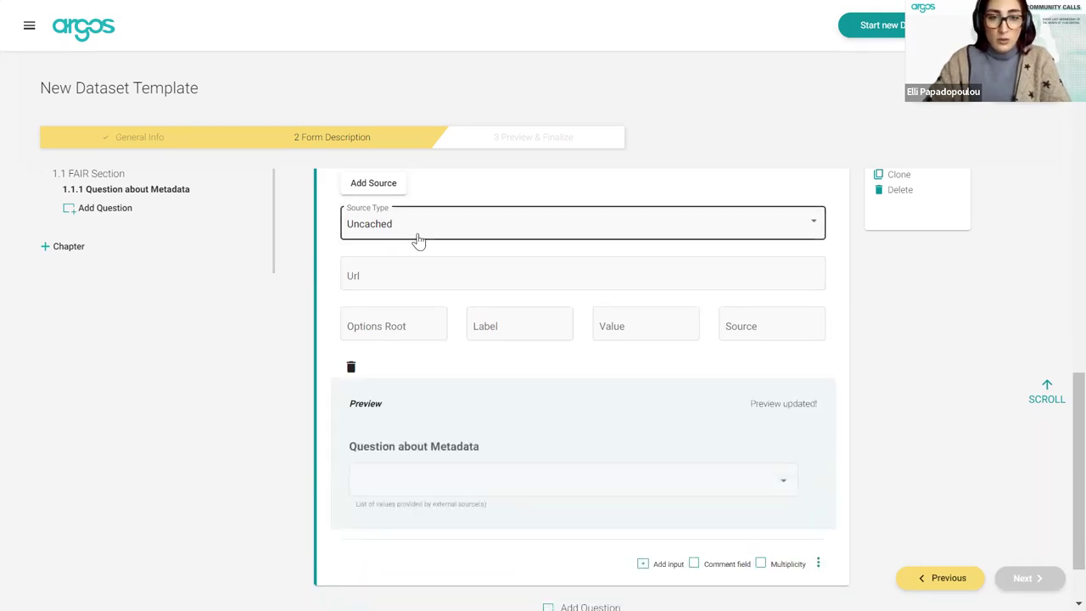
# Step: Open the preview's answer list again and delete the remaining uncached source
pyautogui.scroll(1, 419, 237)
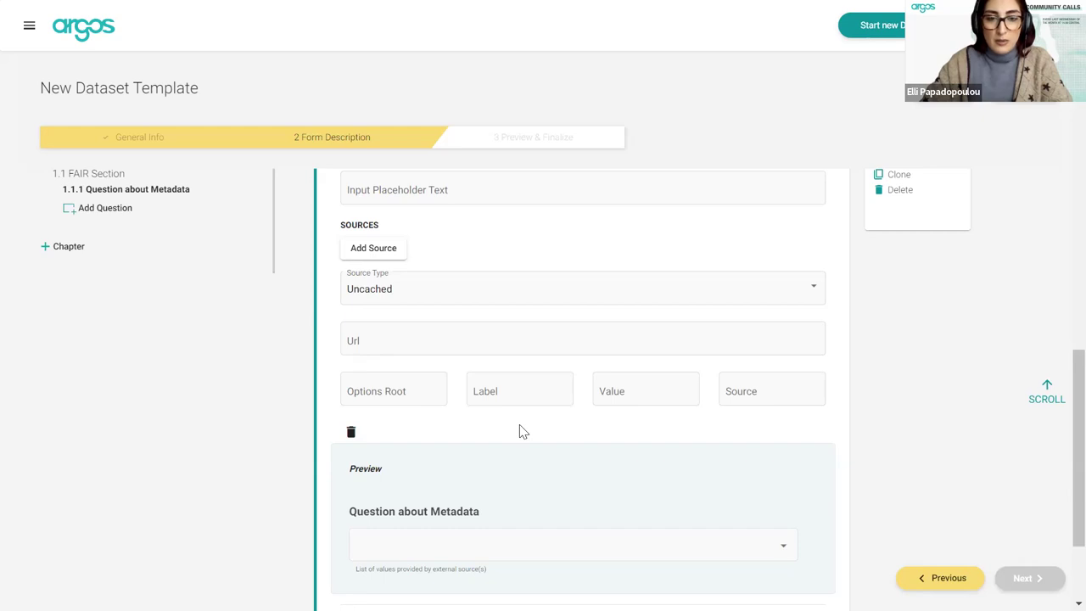
pyautogui.scroll(-1, 521, 433)
pyautogui.click(525, 469)
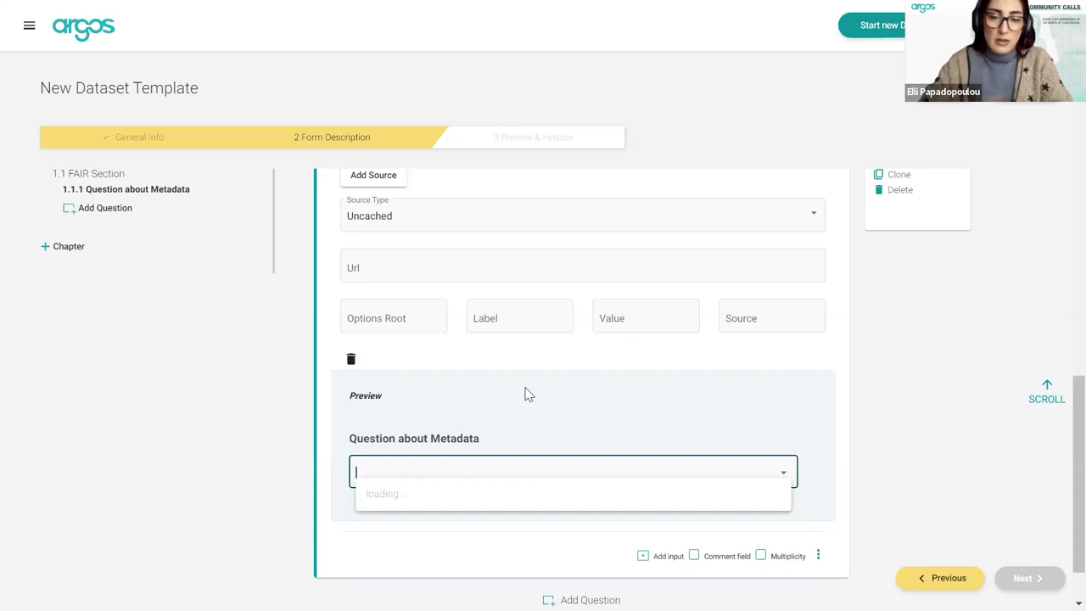
pyautogui.scroll(2, 525, 390)
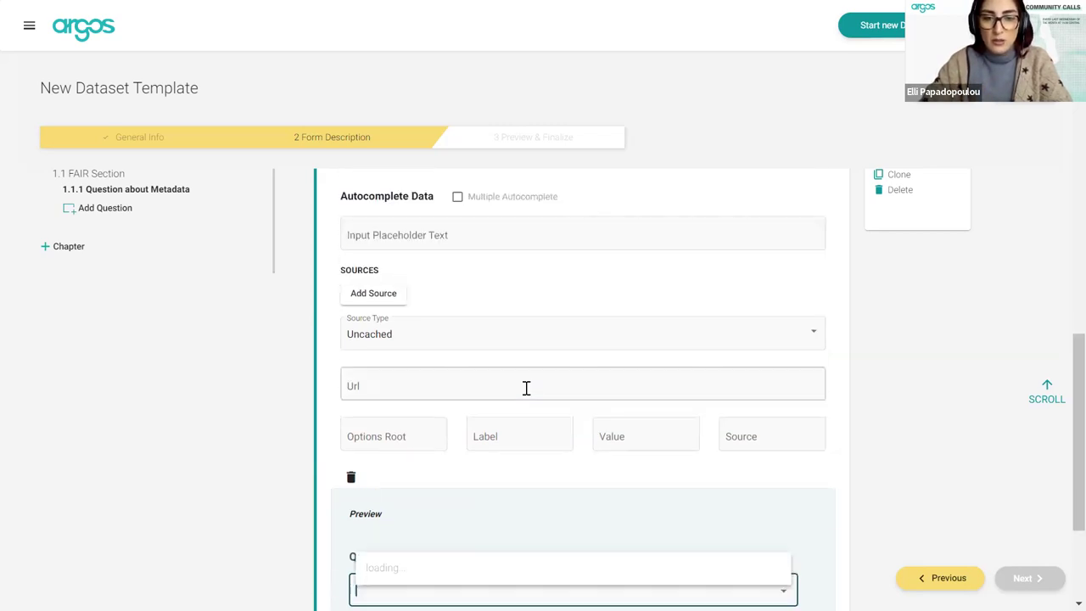
pyautogui.click(352, 482)
# Step: Change the metadata question's input type to Rich Text Area and check its preview
pyautogui.scroll(4, 548, 326)
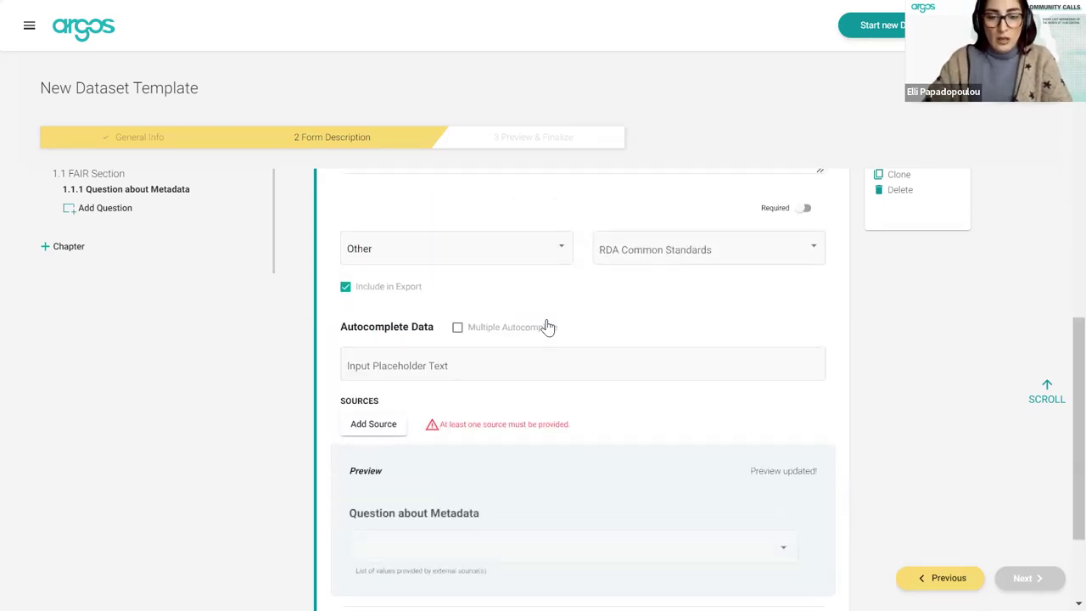
pyautogui.scroll(1, 548, 326)
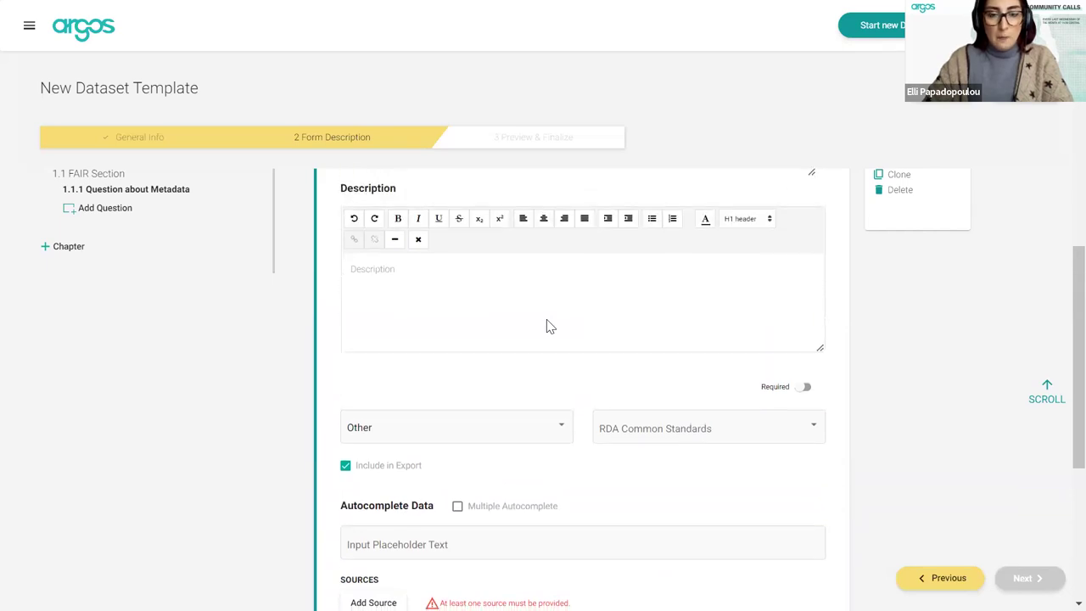
pyautogui.scroll(-1, 548, 325)
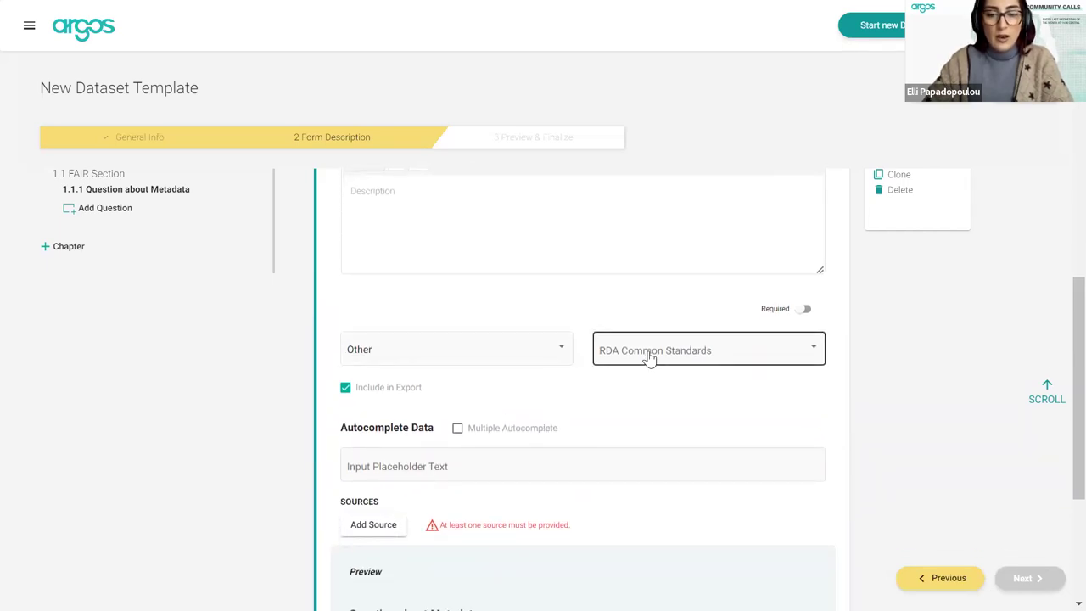
pyautogui.click(552, 357)
pyautogui.scroll(3, 456, 339)
pyautogui.scroll(2, 456, 339)
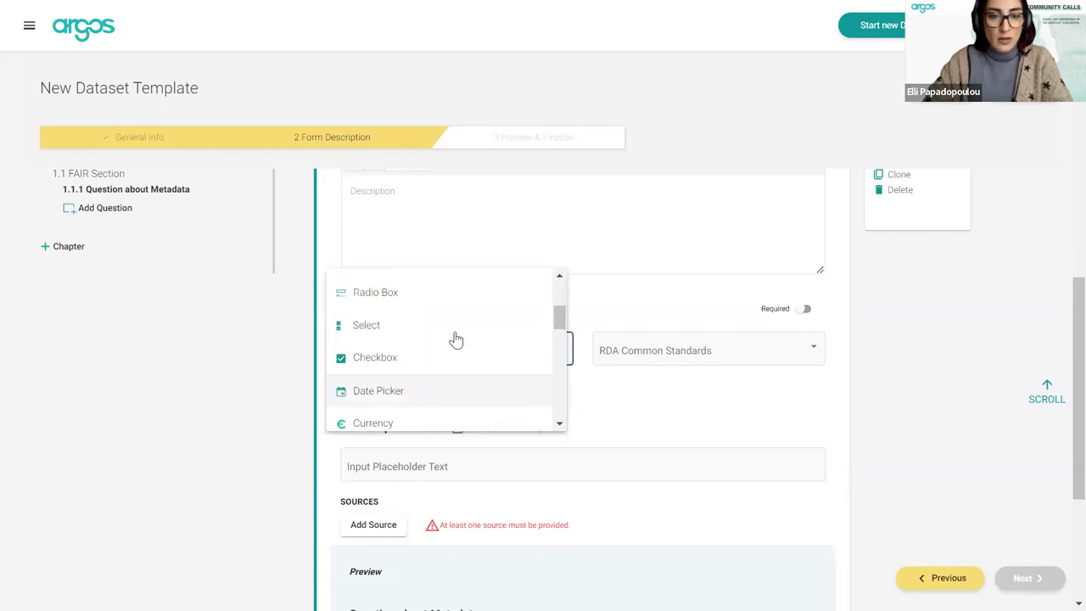
pyautogui.scroll(2, 441, 315)
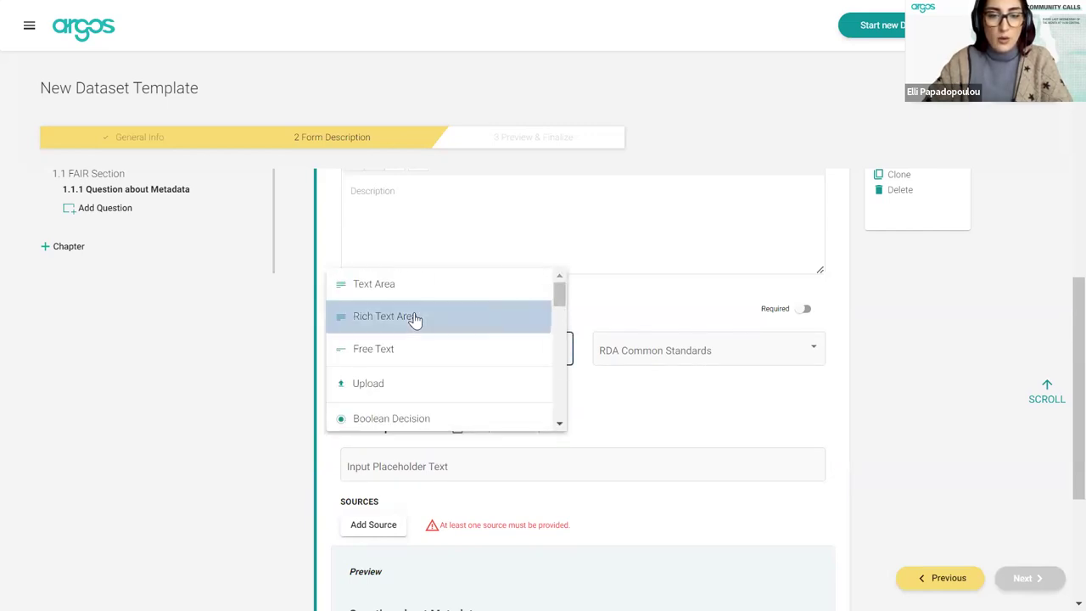
pyautogui.click(413, 317)
pyautogui.scroll(-3, 519, 503)
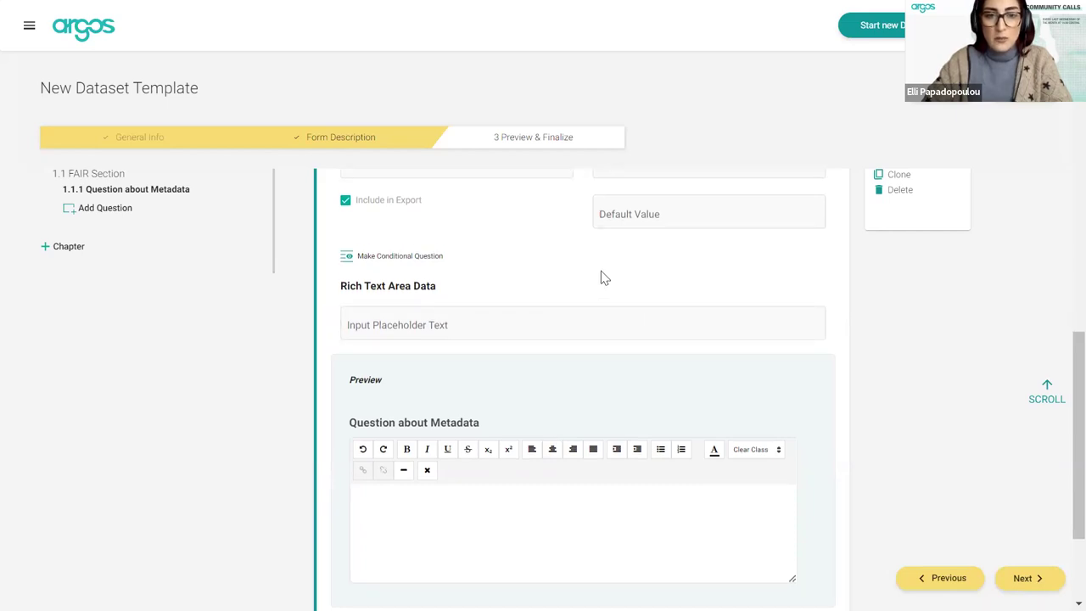
# Step: Make the question required and map it to the RDA common standard dataset.metadata.metadata_standard_id.type
pyautogui.scroll(2, 602, 276)
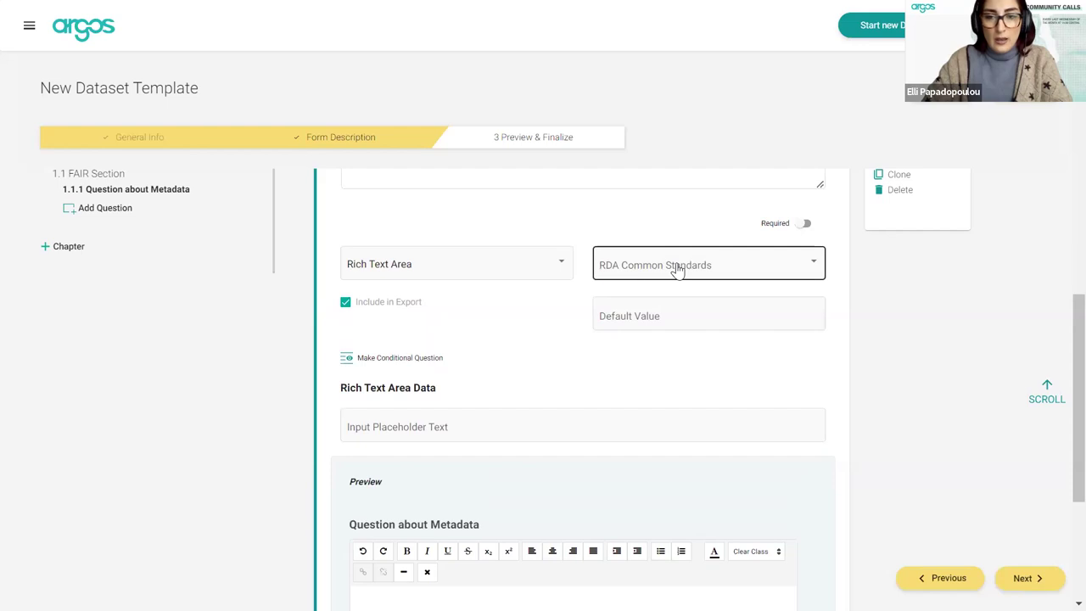
pyautogui.click(804, 224)
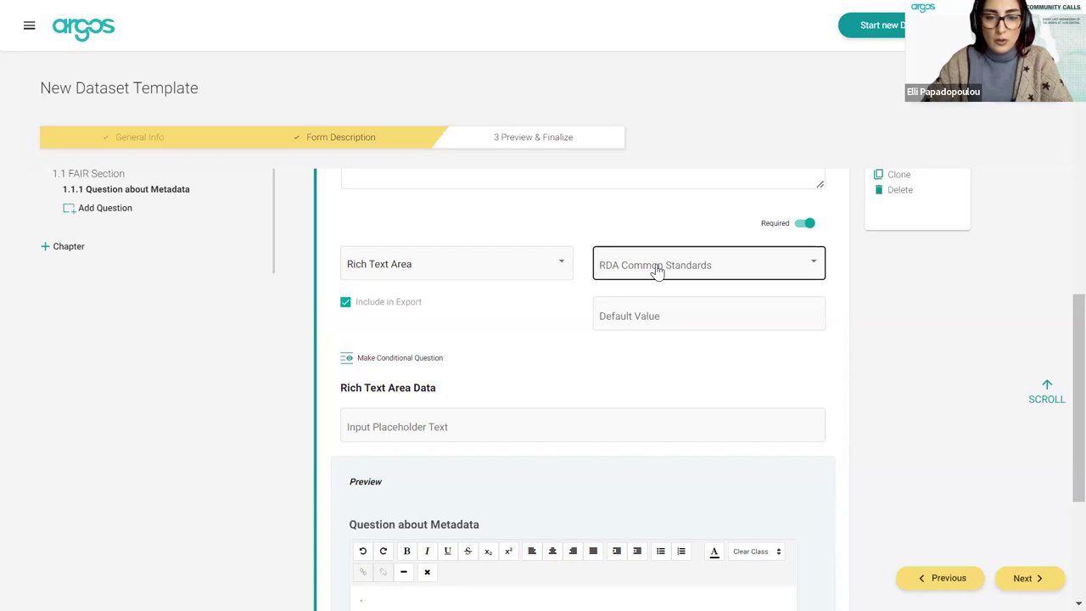
pyautogui.click(658, 270)
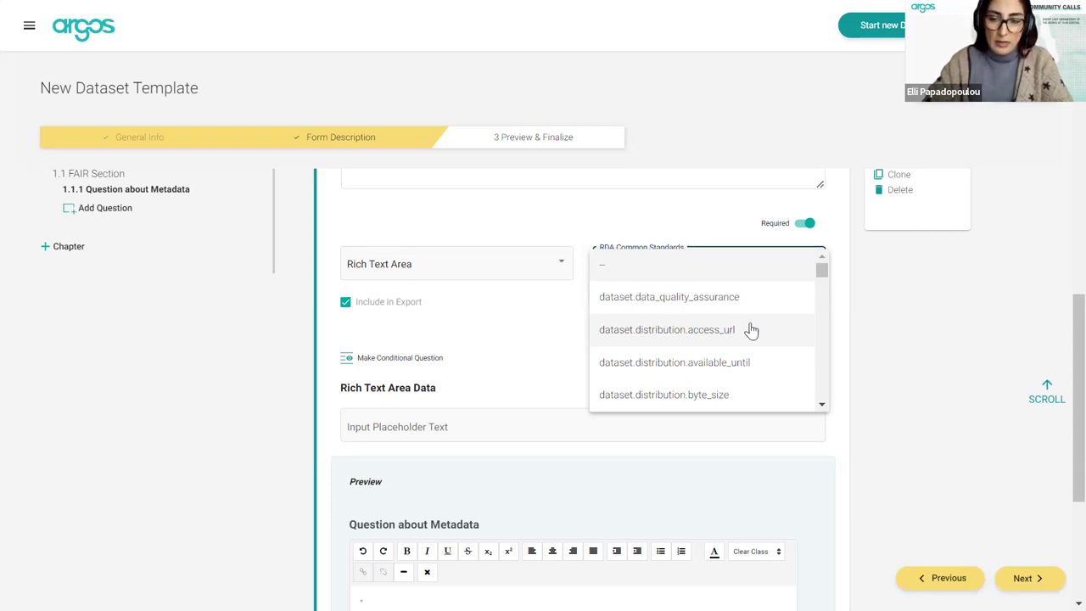
pyautogui.scroll(-1, 751, 330)
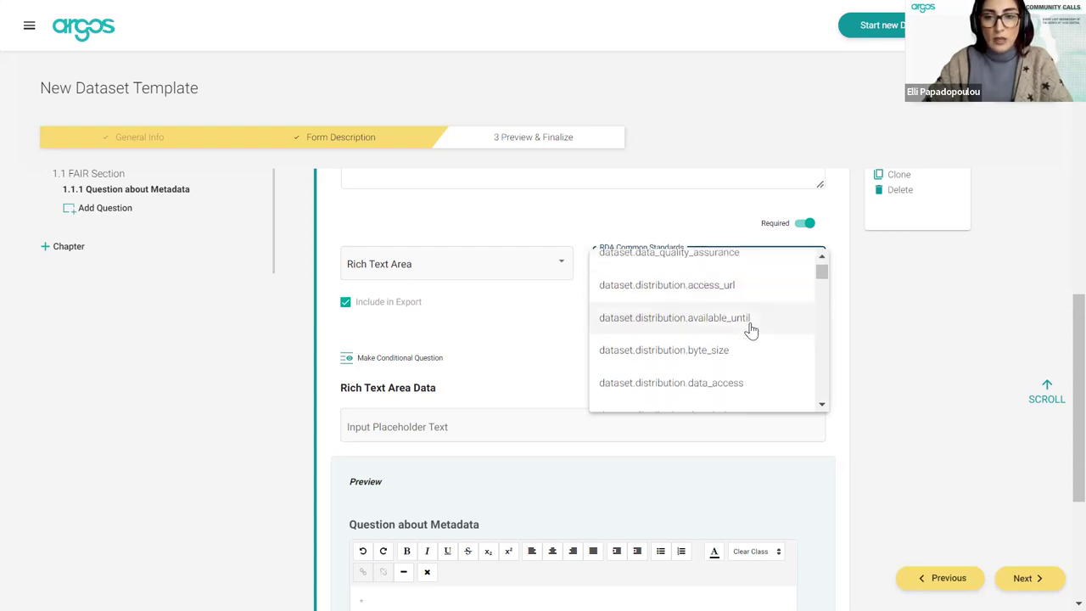
pyautogui.scroll(-2, 750, 330)
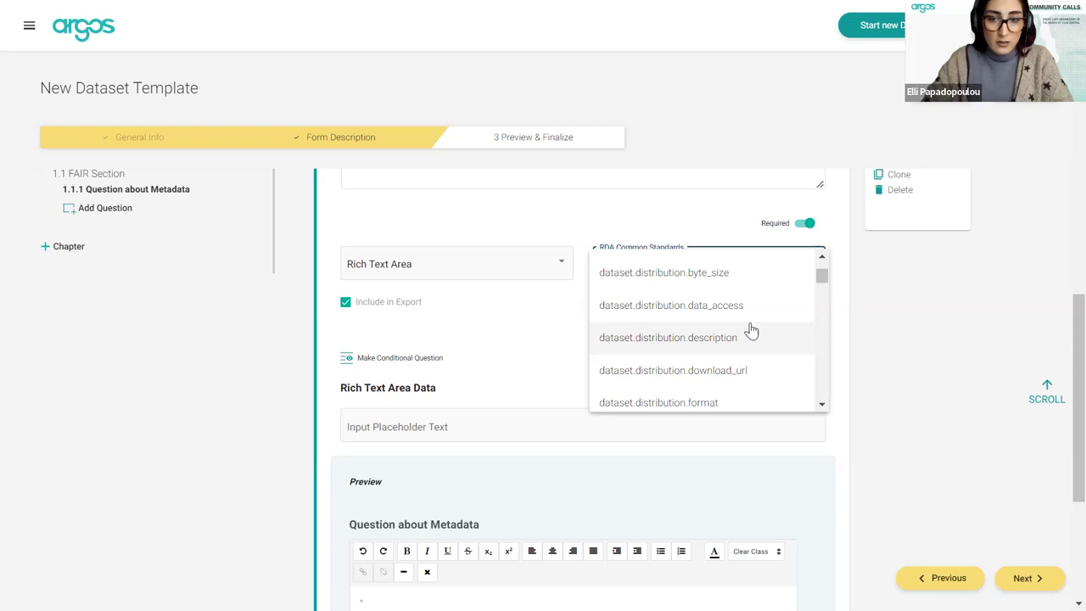
pyautogui.scroll(-2, 750, 330)
pyautogui.scroll(-2, 751, 330)
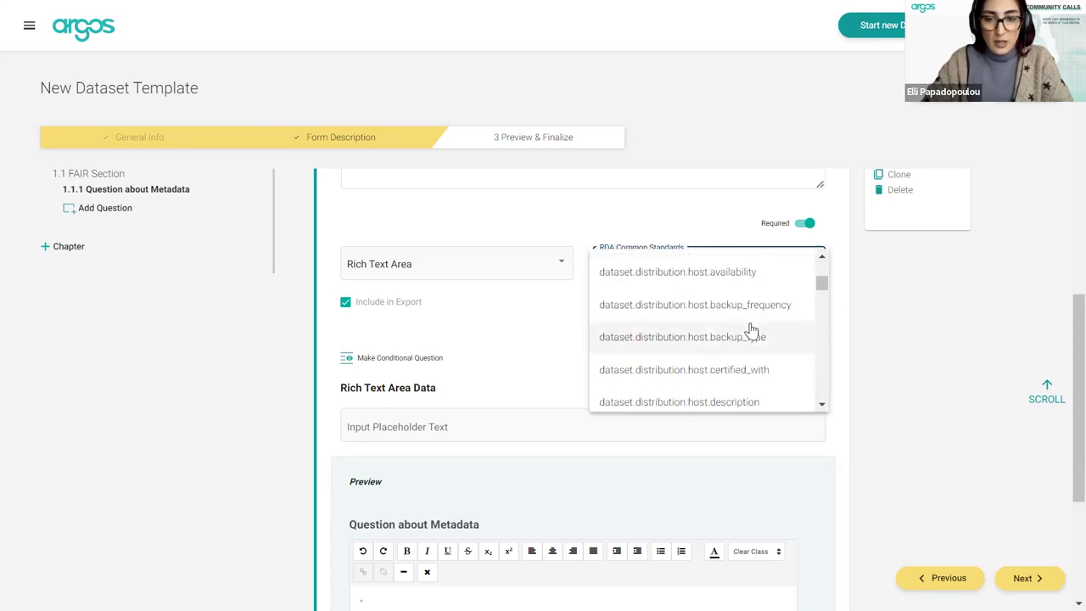
pyautogui.scroll(-3, 750, 330)
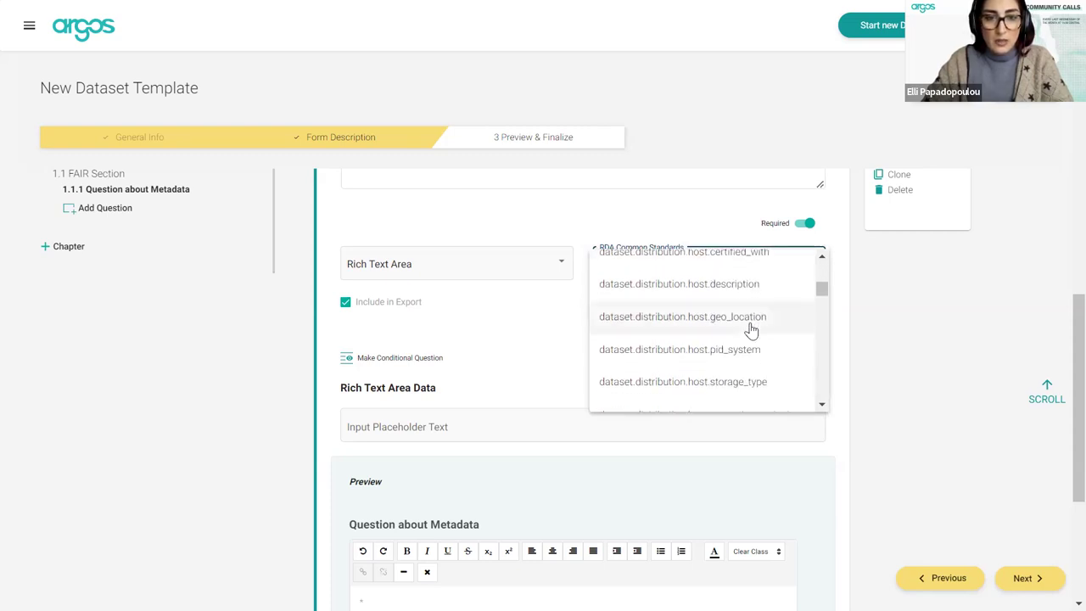
pyautogui.scroll(-2, 750, 330)
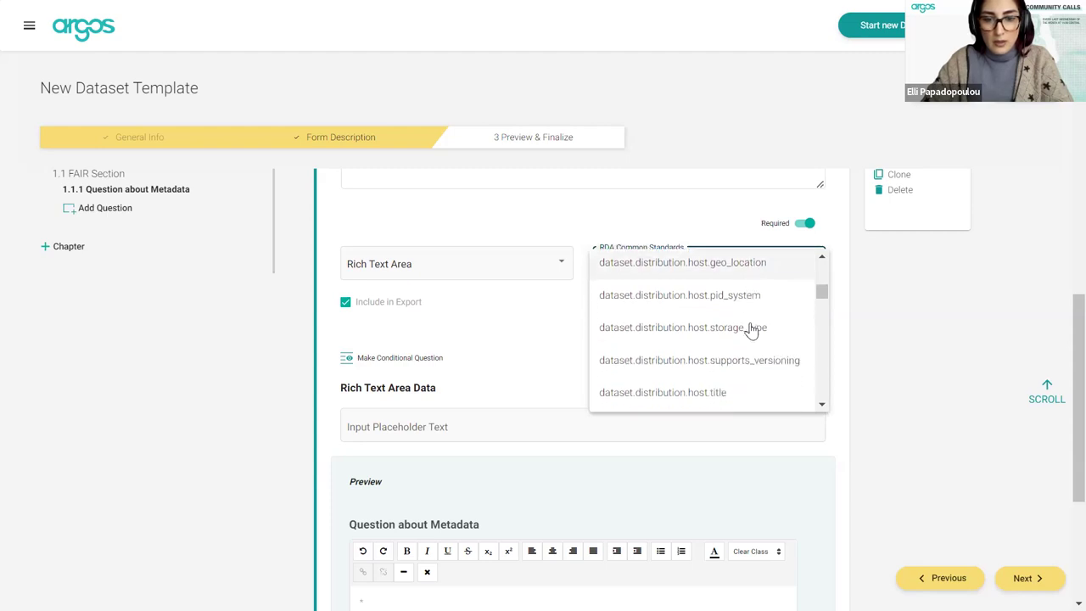
pyautogui.scroll(-5, 751, 330)
pyautogui.scroll(-3, 751, 330)
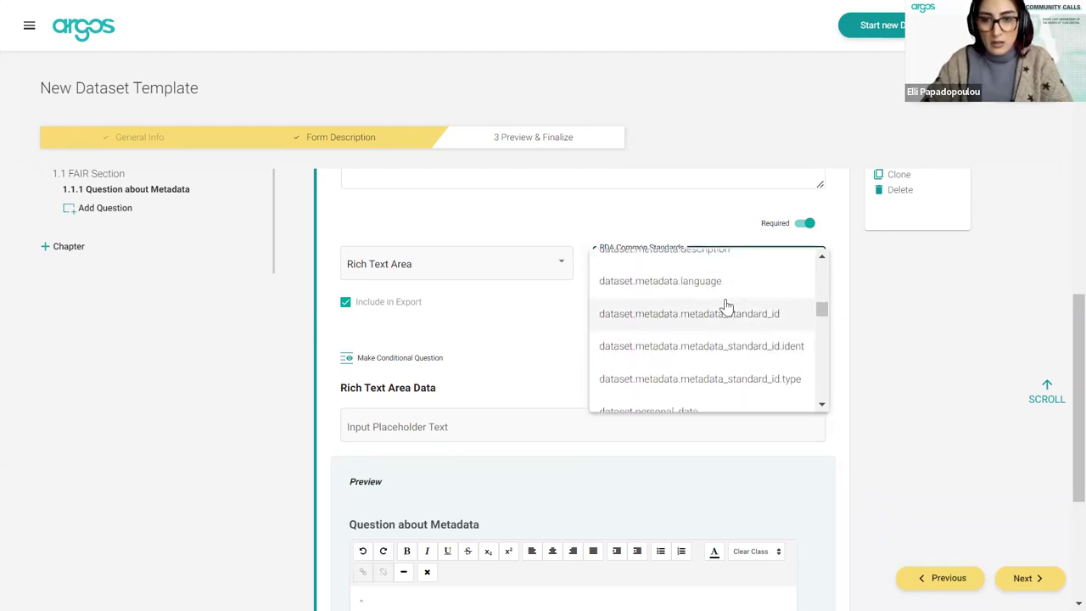
pyautogui.click(731, 389)
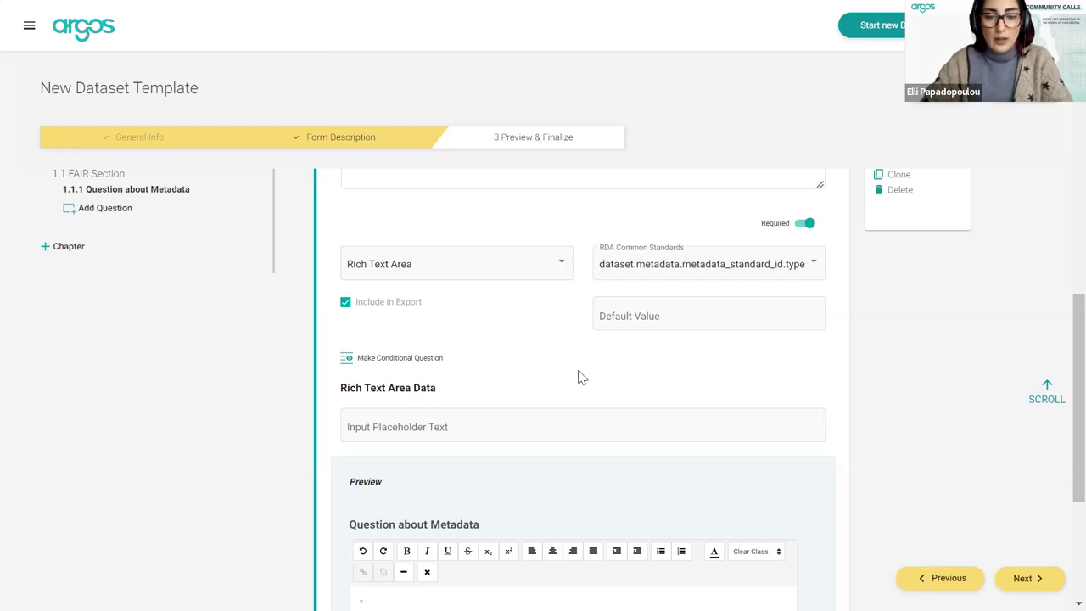
# Step: Change the question's input type to Metadata and bring up its preview
pyautogui.scroll(-2, 579, 376)
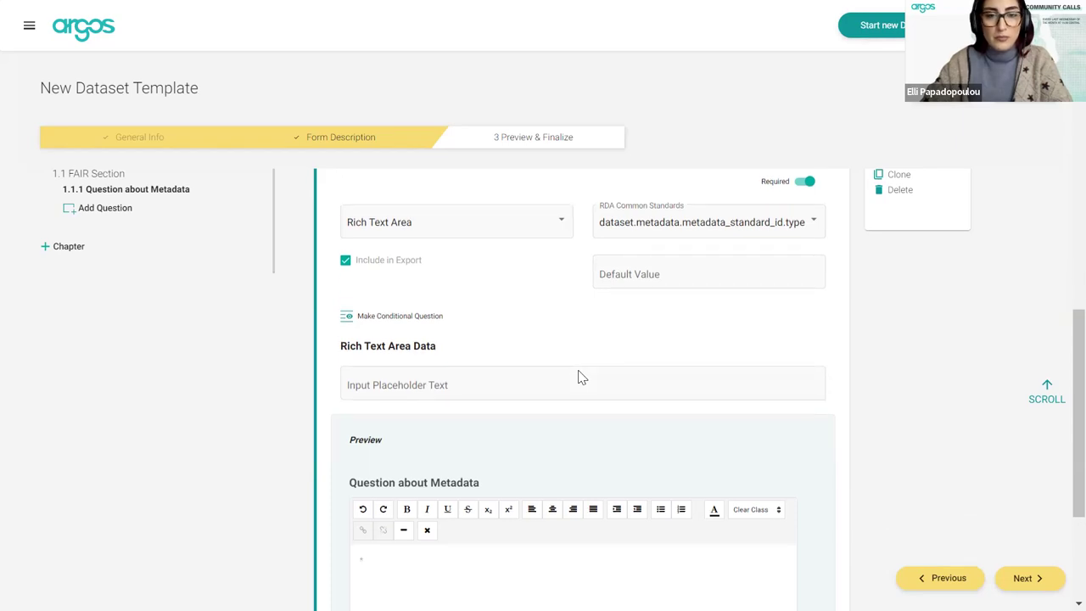
pyautogui.scroll(-1, 579, 377)
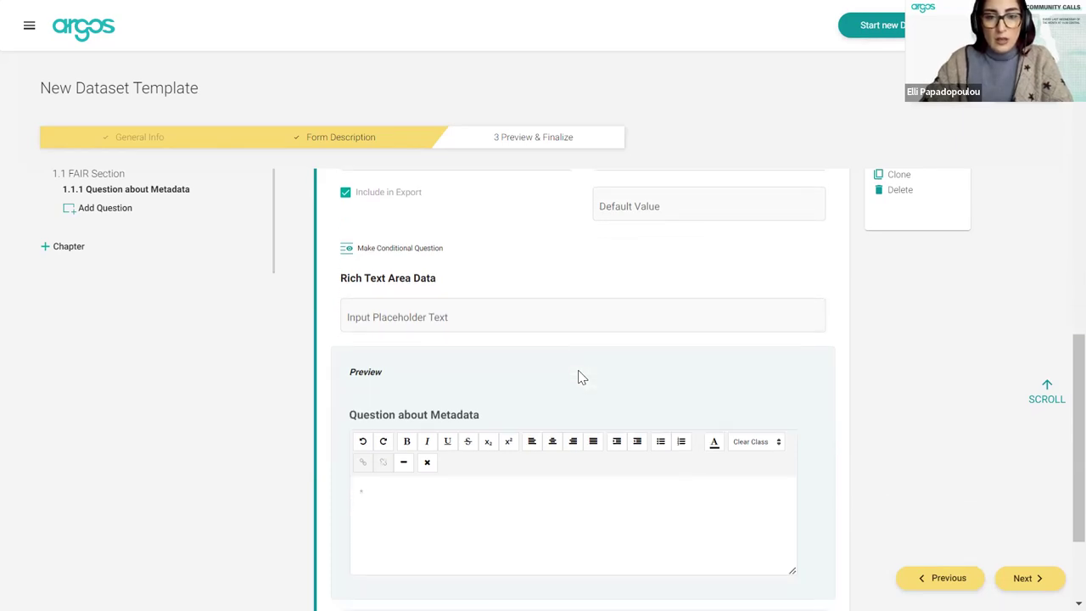
pyautogui.scroll(-2, 582, 376)
pyautogui.scroll(7, 579, 373)
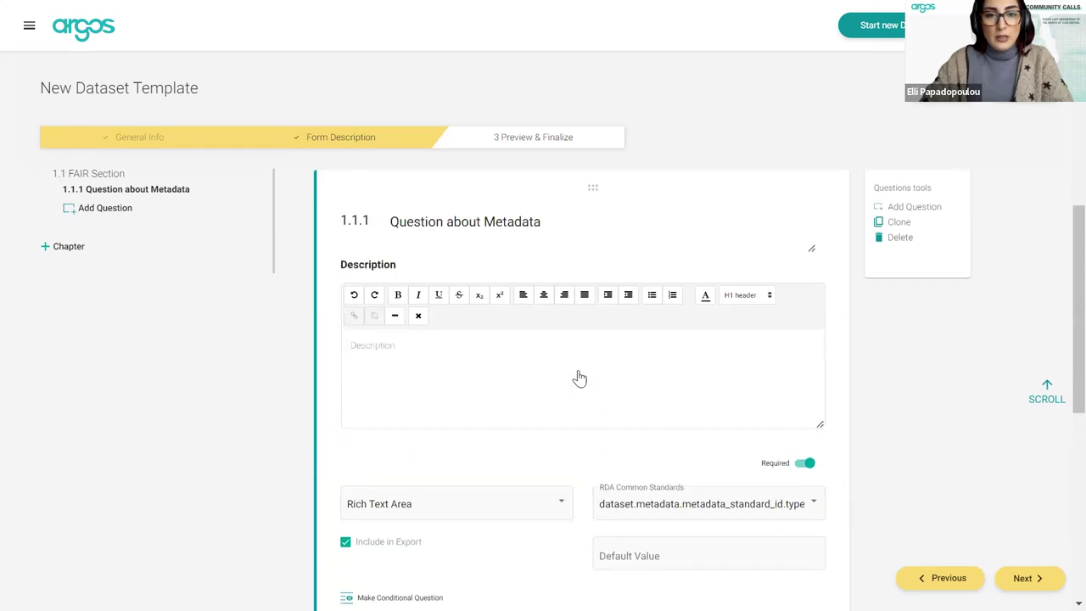
pyautogui.scroll(-3, 579, 370)
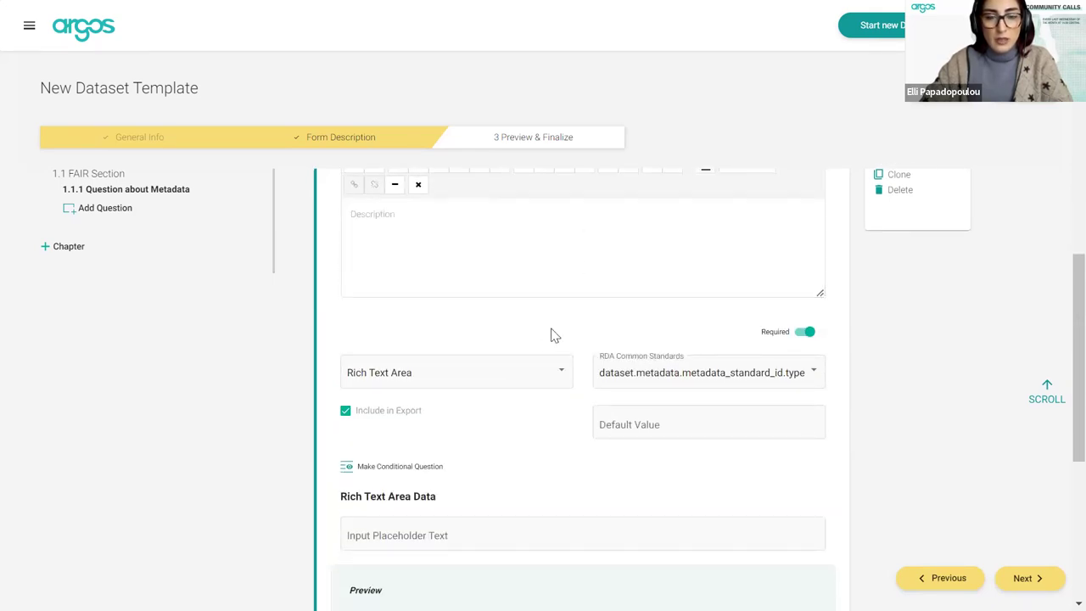
pyautogui.click(548, 379)
pyautogui.scroll(-7, 461, 414)
pyautogui.click(422, 415)
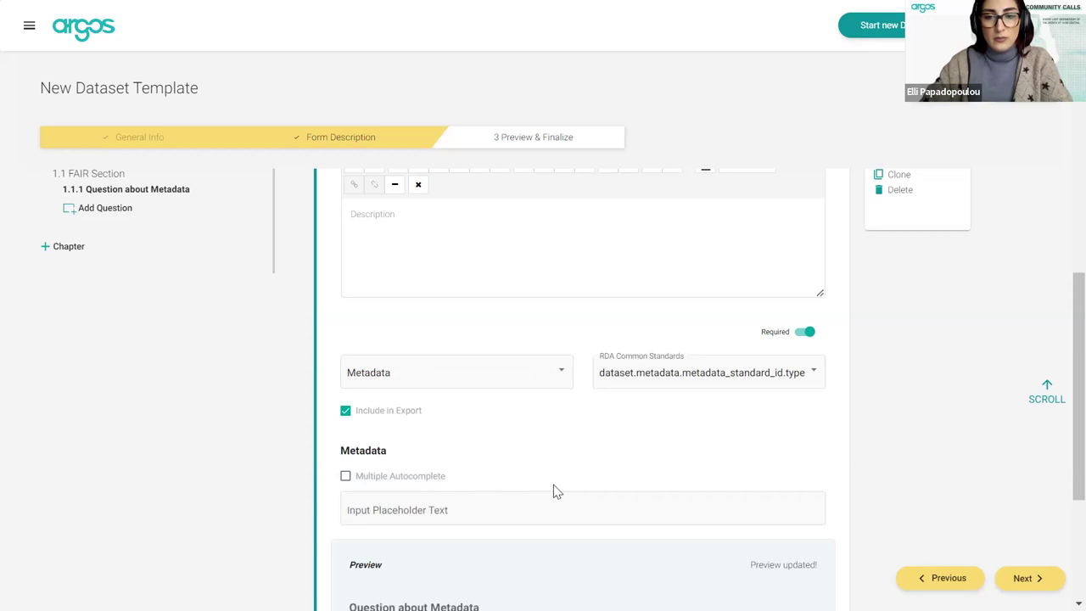
pyautogui.scroll(-3, 552, 490)
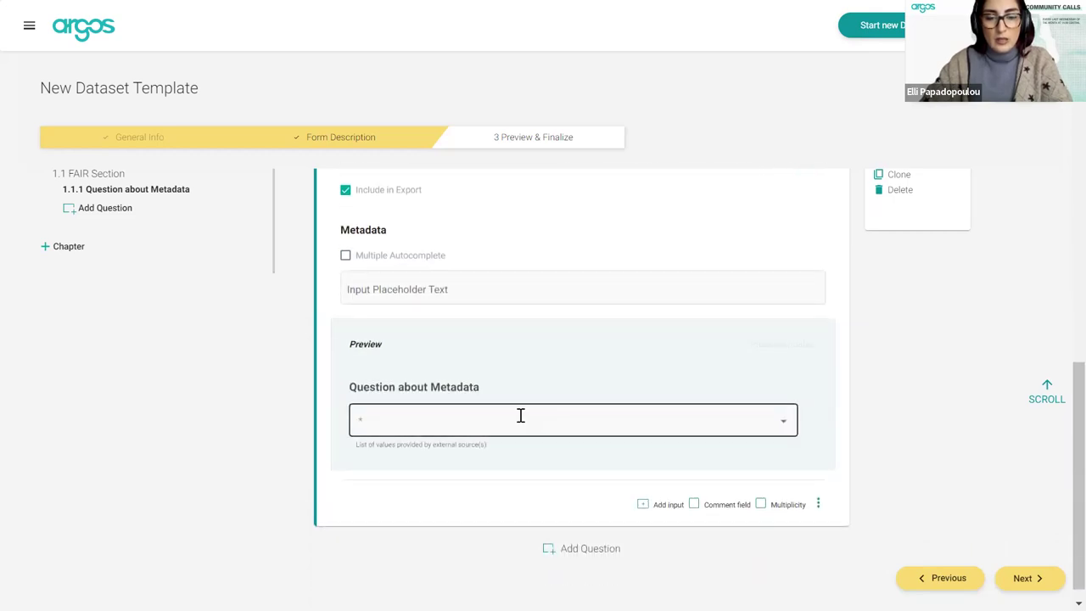
# Step: Check the answer list in the metadata question's preview, and enable Multiple Autocomplete for the question
pyautogui.click(521, 415)
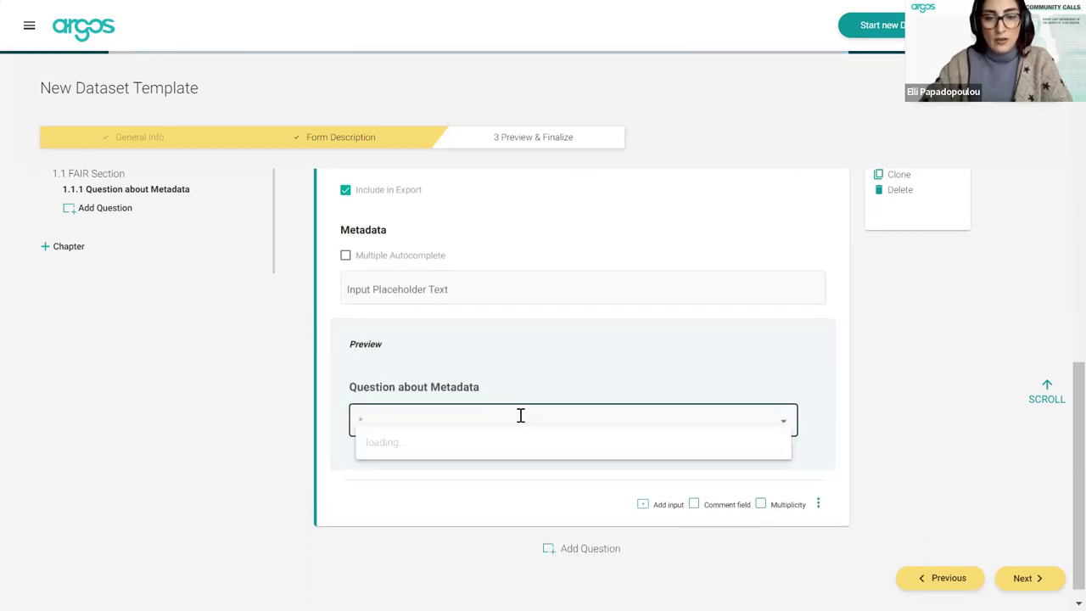
pyautogui.click(666, 376)
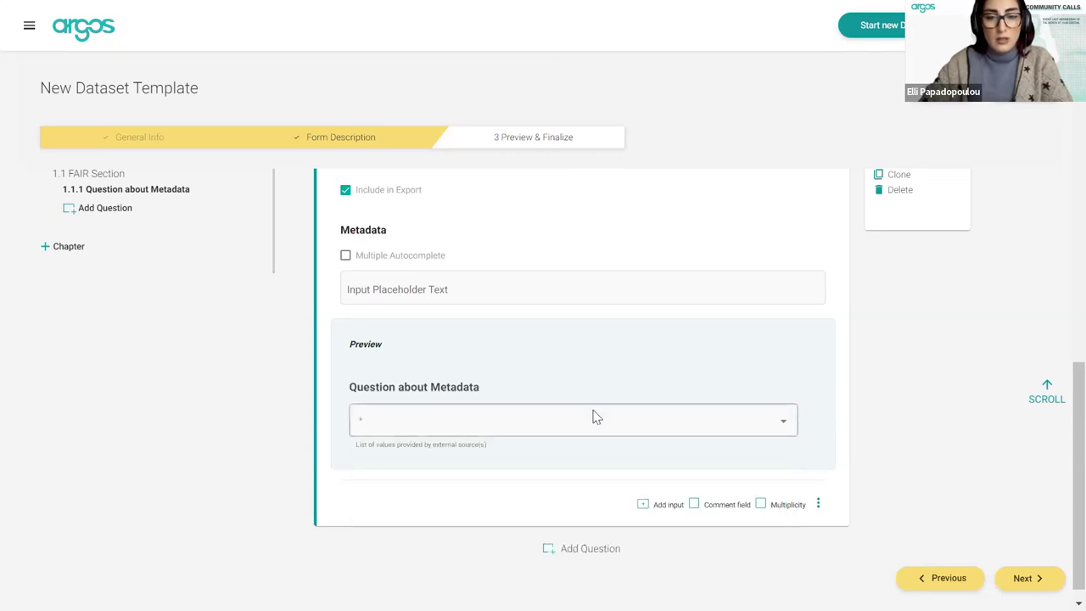
pyautogui.scroll(2, 615, 351)
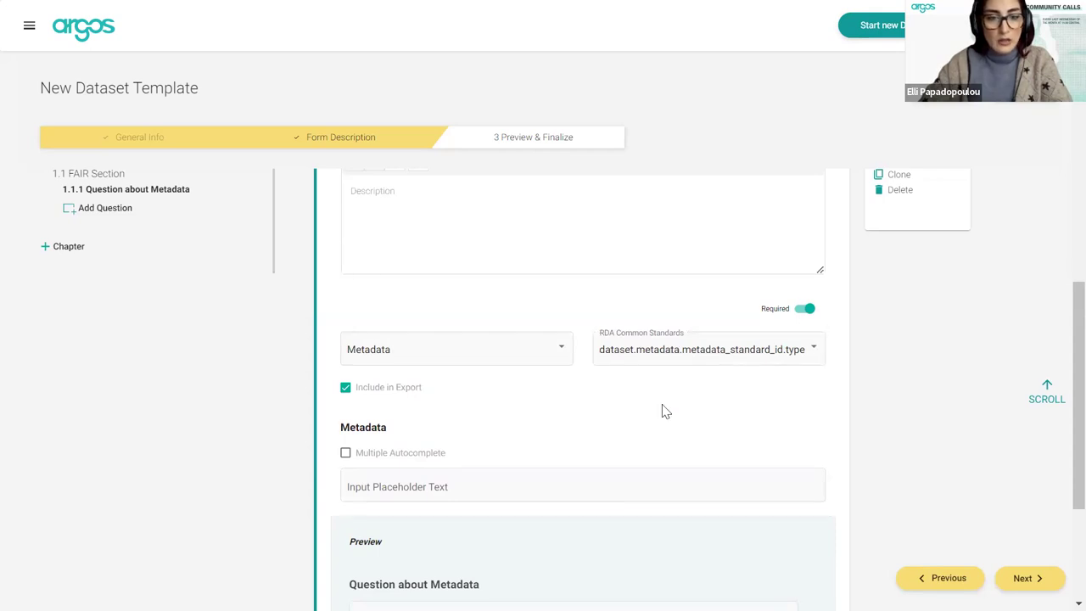
pyautogui.scroll(-1, 665, 411)
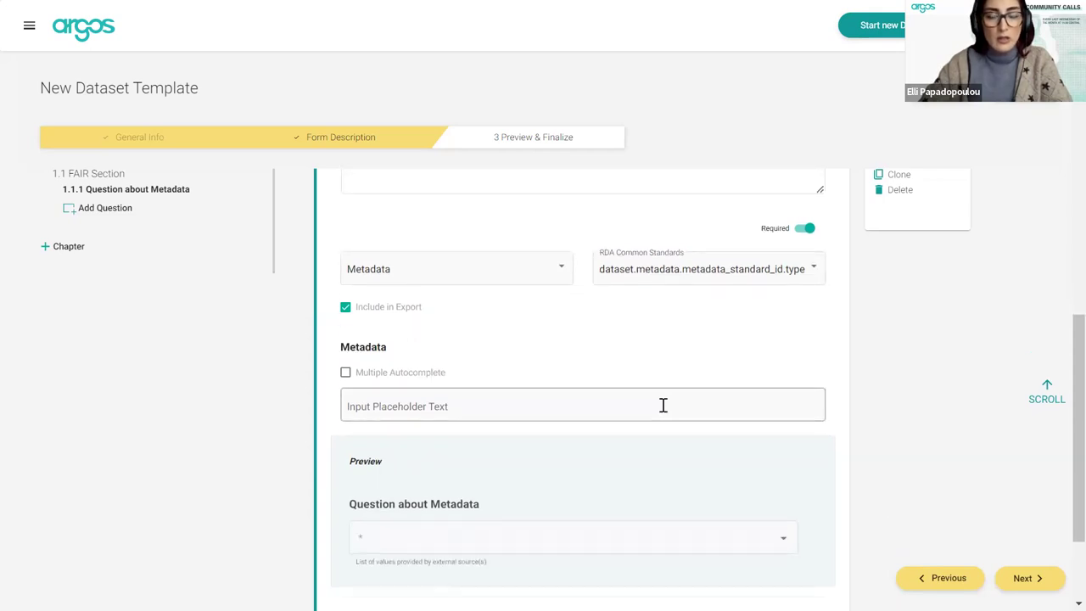
pyautogui.click(344, 374)
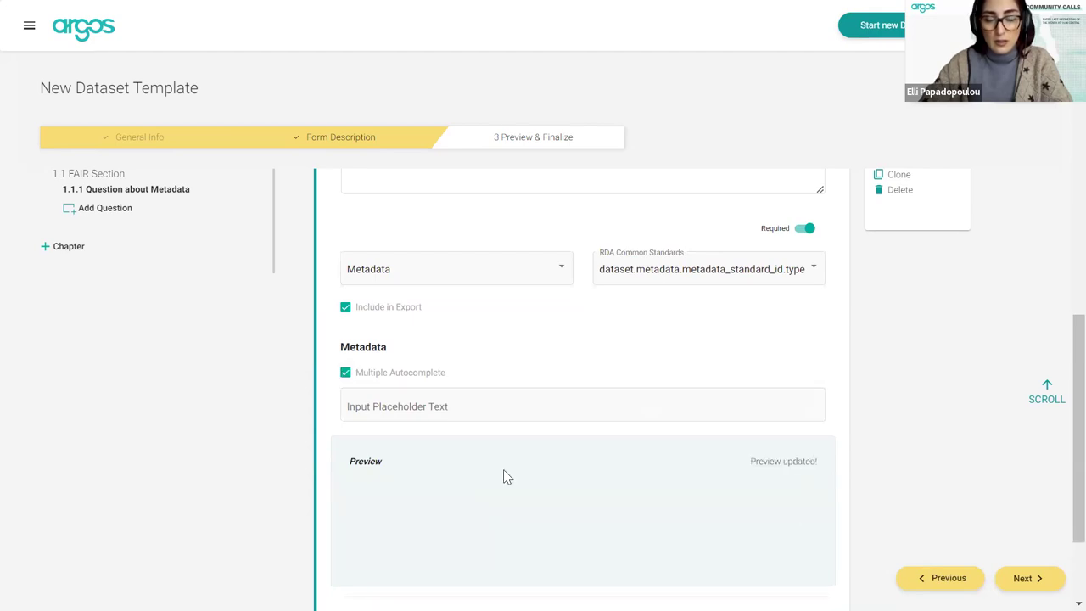
# Step: Select AVM (Astronomy Visualization Metadata) and ABCD (Access to Biological Collection Data) as answers in the metadata question's preview
pyautogui.scroll(-1, 506, 471)
pyautogui.click(553, 456)
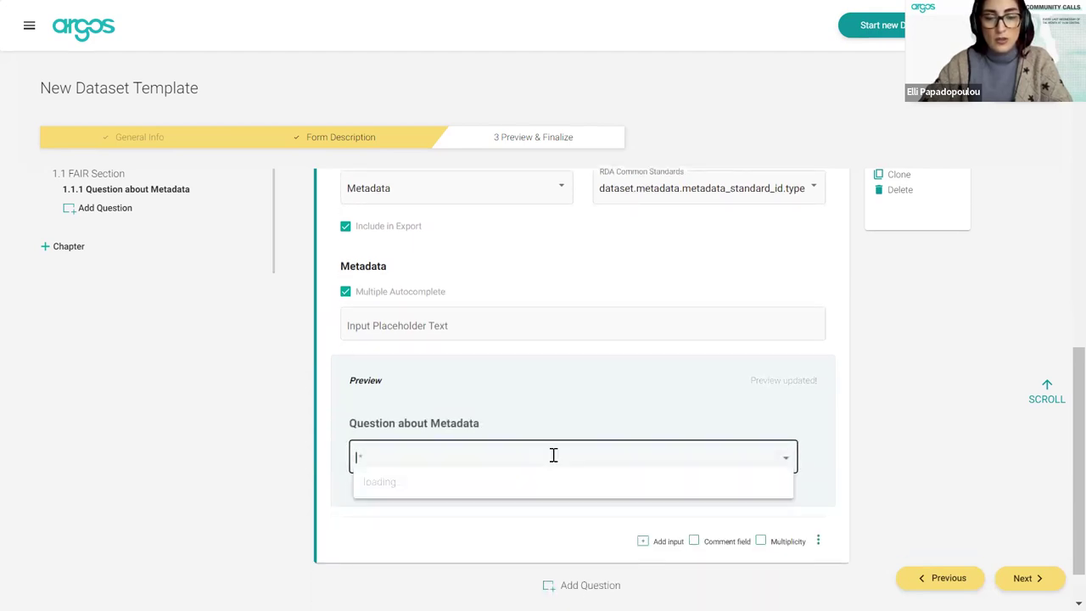
pyautogui.click(531, 421)
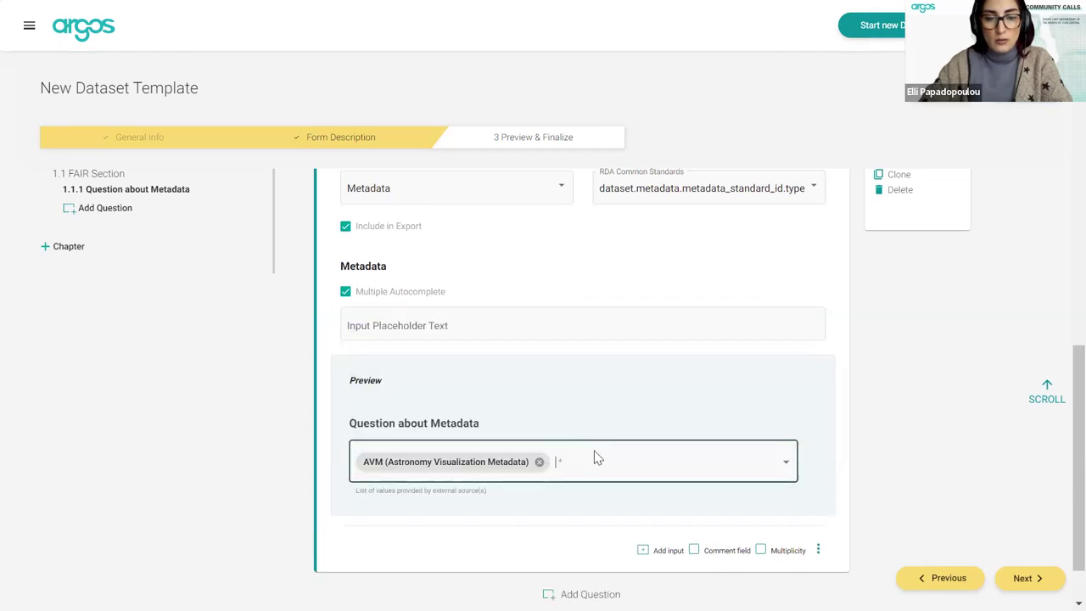
pyautogui.click(604, 460)
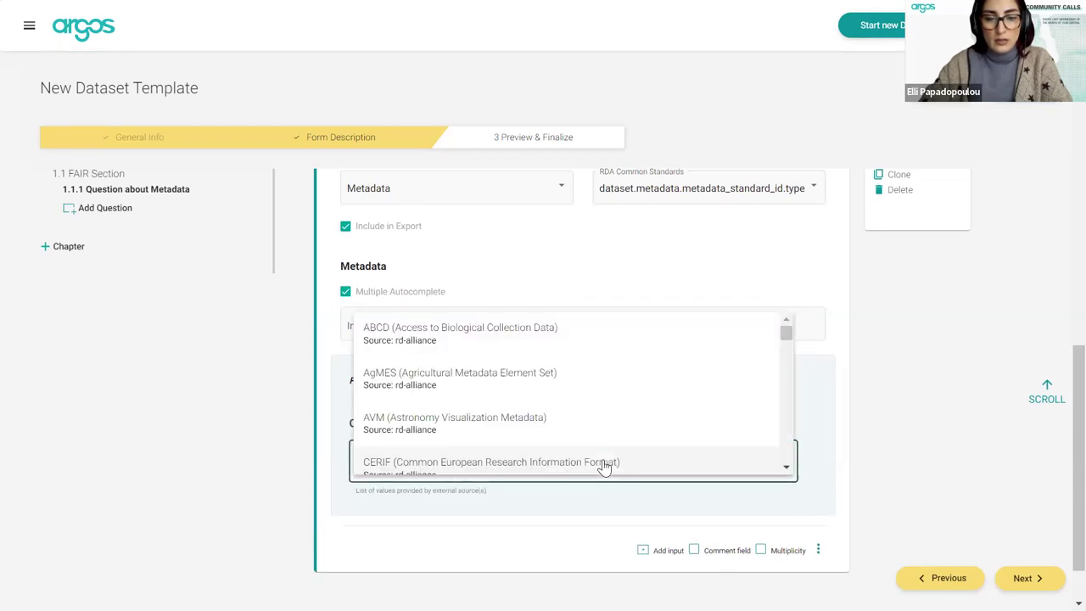
pyautogui.click(539, 348)
pyautogui.click(393, 324)
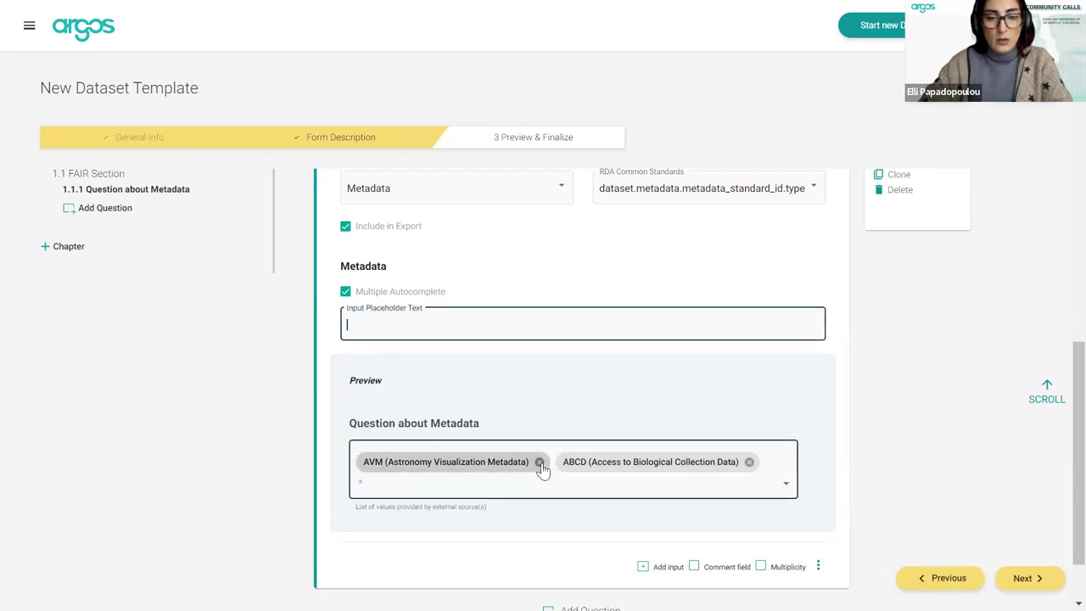
# Step: Remove the AVM and ABCD answers from the preview field
pyautogui.click(543, 469)
pyautogui.click(567, 542)
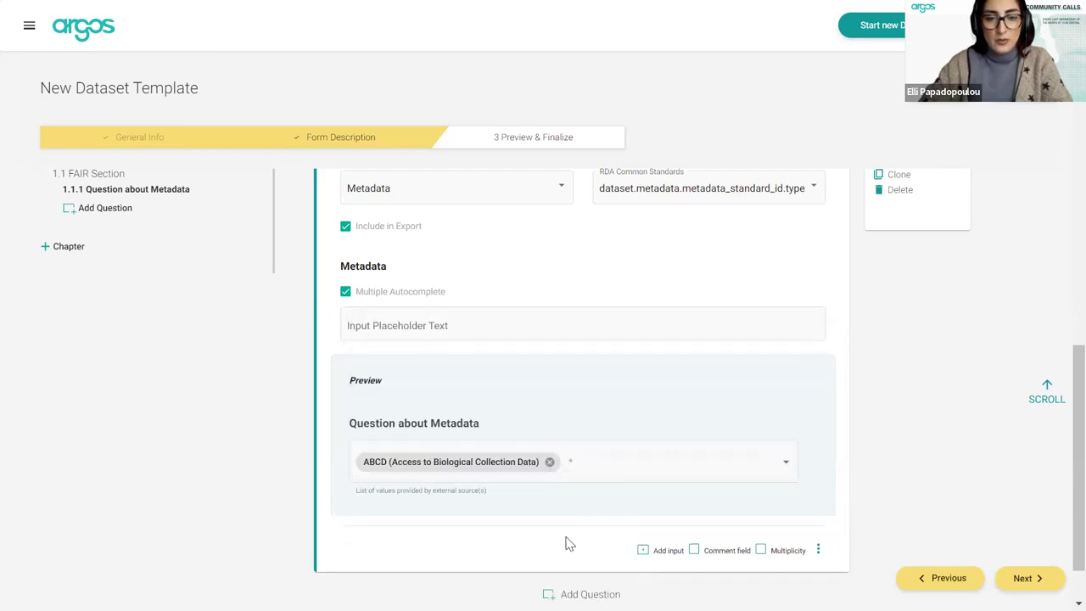
pyautogui.click(550, 462)
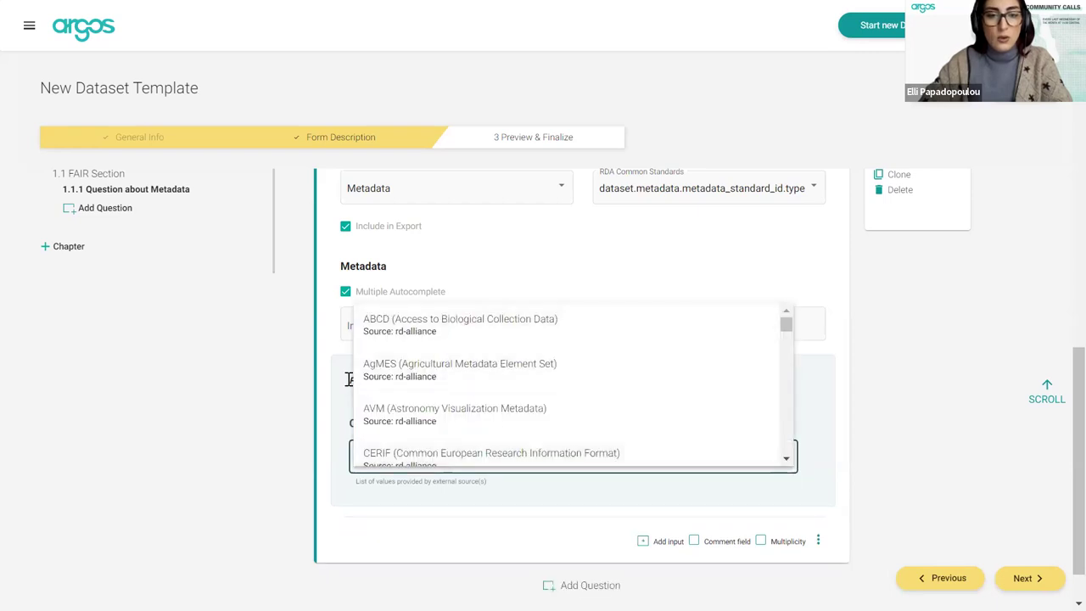
# Step: Enter "Name of metadata" as the input placeholder text of the metadata question
pyautogui.click(396, 324)
pyautogui.write('Na')
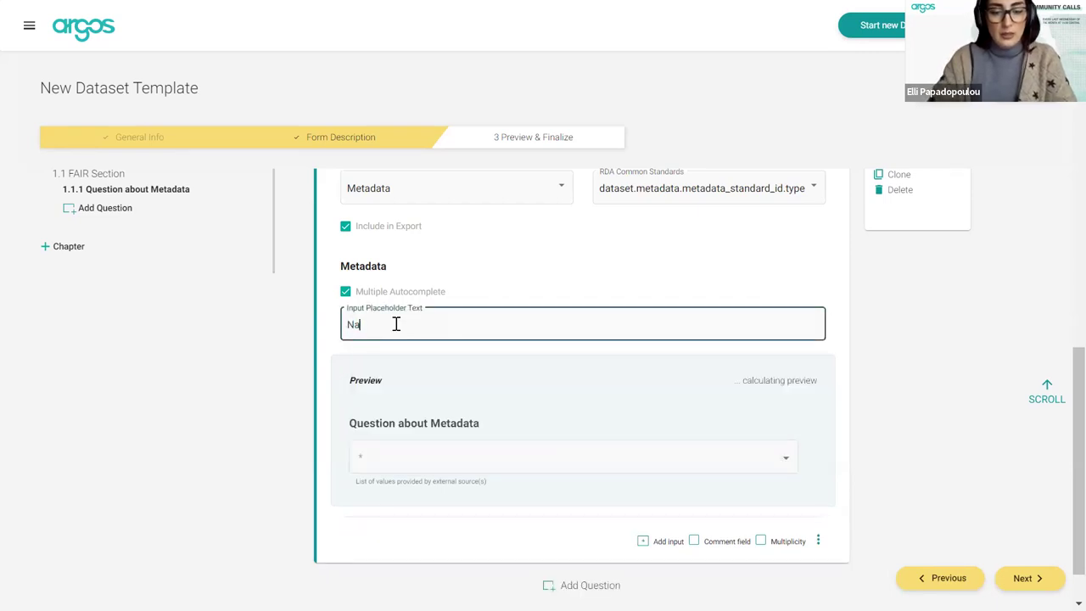
pyautogui.write('me(')
pyautogui.press('BackSpace')
pyautogui.write('of metadata')
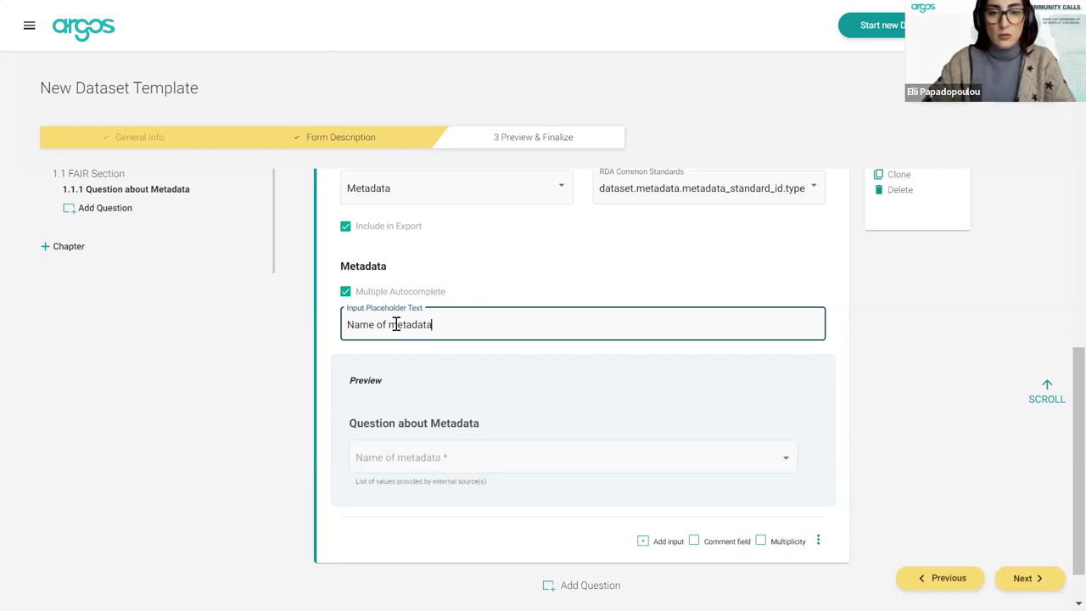
# Step: Change the metadata question's placeholder text to "Select metadata"
pyautogui.click(396, 325)
pyautogui.press('BackSpace')
pyautogui.press('BackSpace')
pyautogui.press('BackSpace')
pyautogui.press('BackSpace')
pyautogui.press('BackSpace')
pyautogui.press('BackSpace')
pyautogui.press('BackSpace')
pyautogui.press('BackSpace')
pyautogui.write('Select')
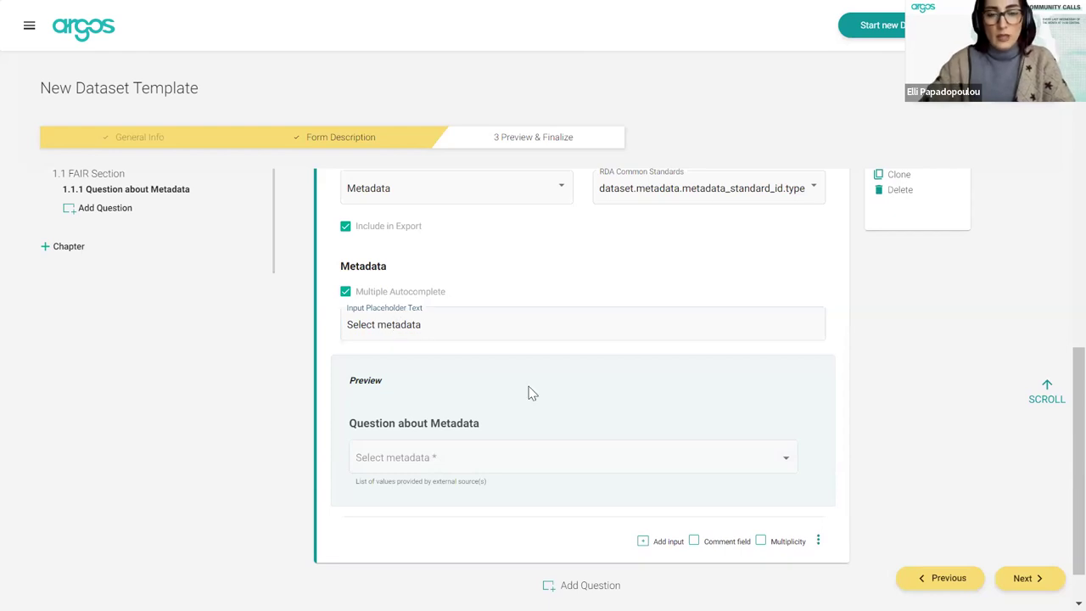
# Step: Clone the metadata question and disable Multiple Autocomplete in the copy
pyautogui.scroll(4, 570, 490)
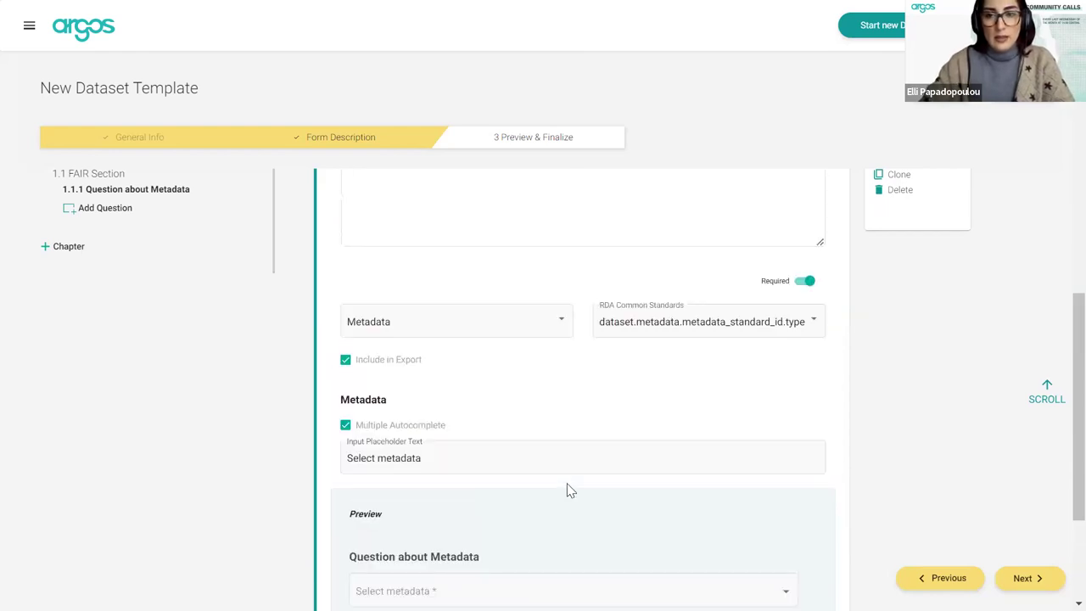
pyautogui.scroll(1, 577, 483)
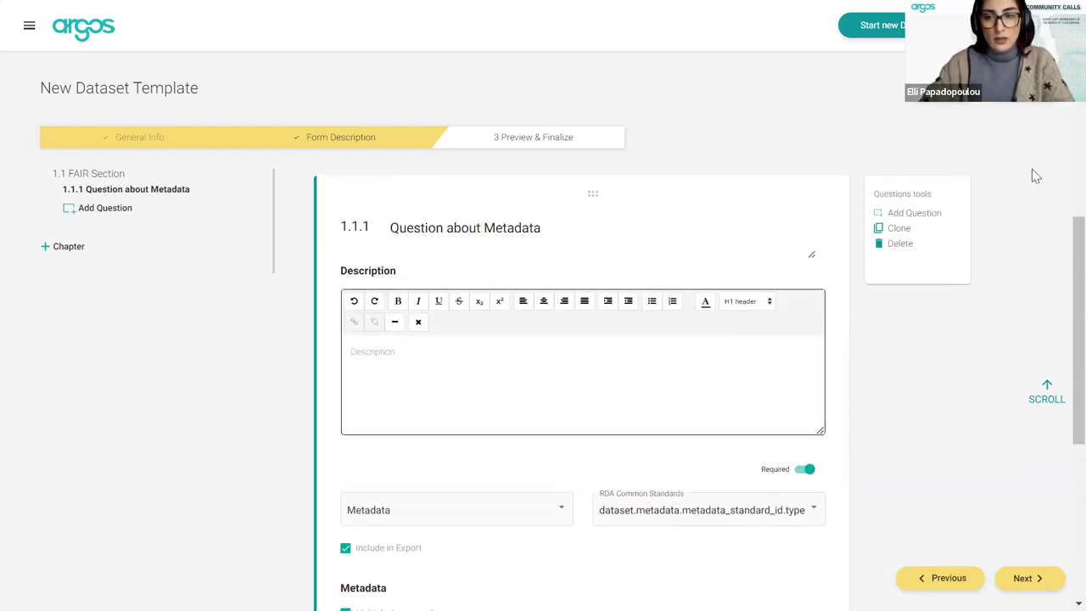
pyautogui.click(888, 231)
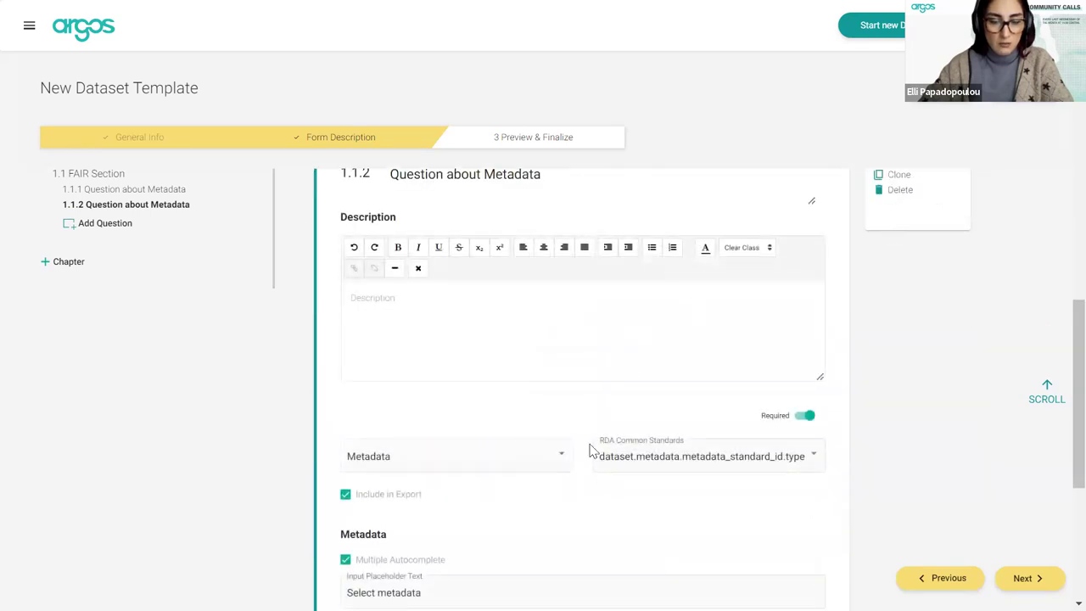
pyautogui.scroll(-3, 609, 502)
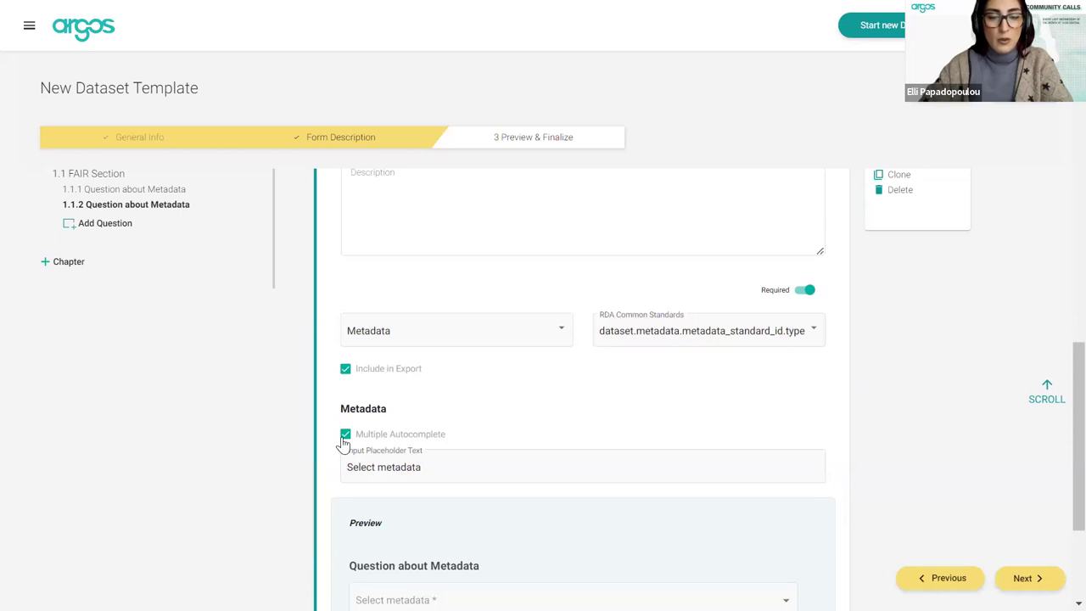
pyautogui.click(344, 435)
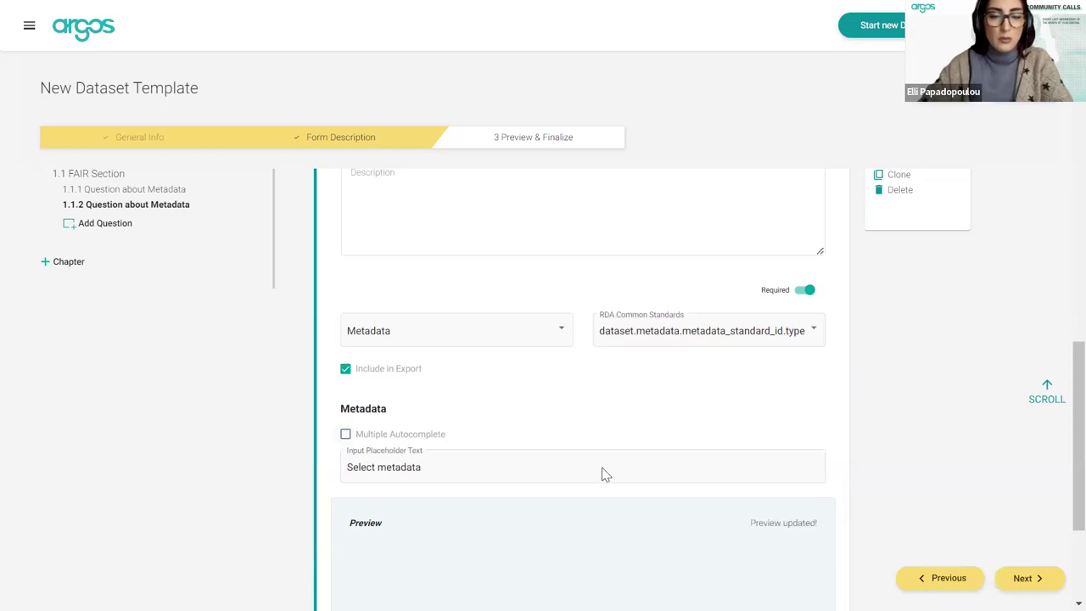
# Step: Delete the cloned question 1.1.2 from the FAIR Section
pyautogui.scroll(-4, 608, 477)
pyautogui.scroll(6, 611, 480)
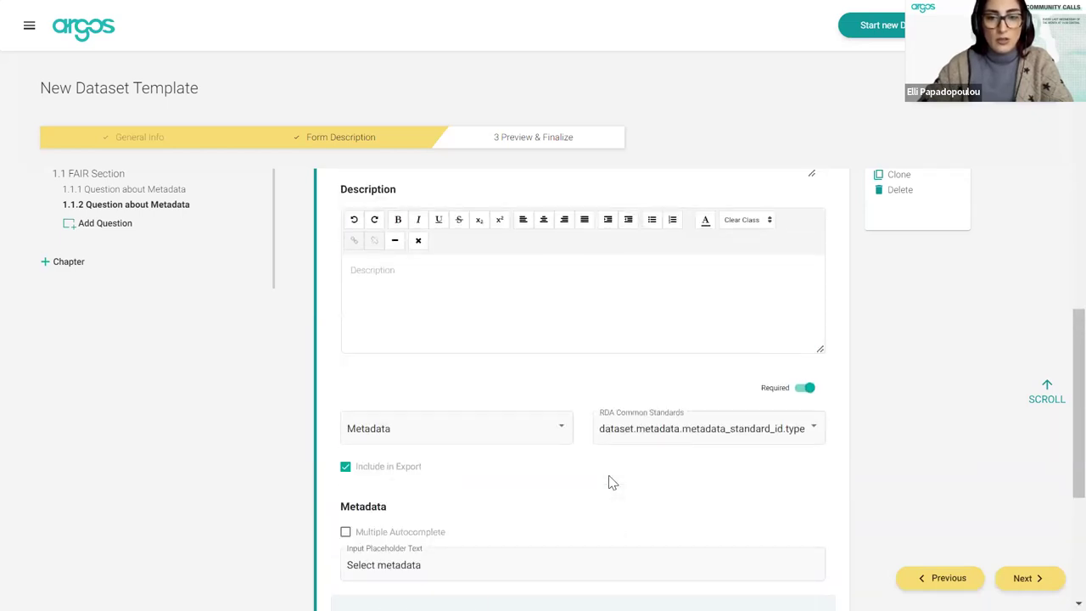
pyautogui.scroll(2, 610, 480)
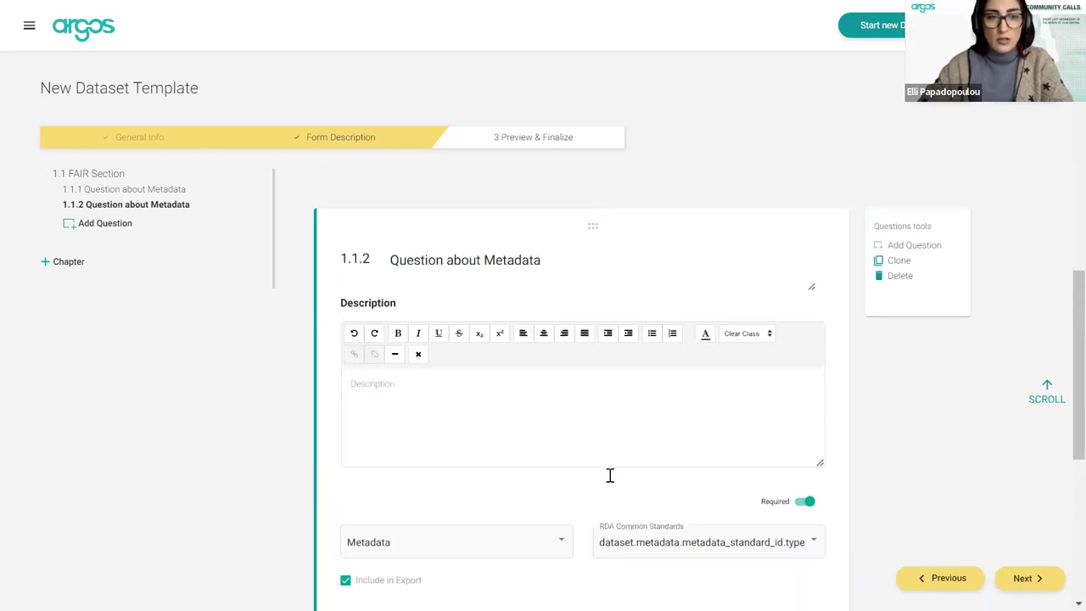
pyautogui.click(890, 281)
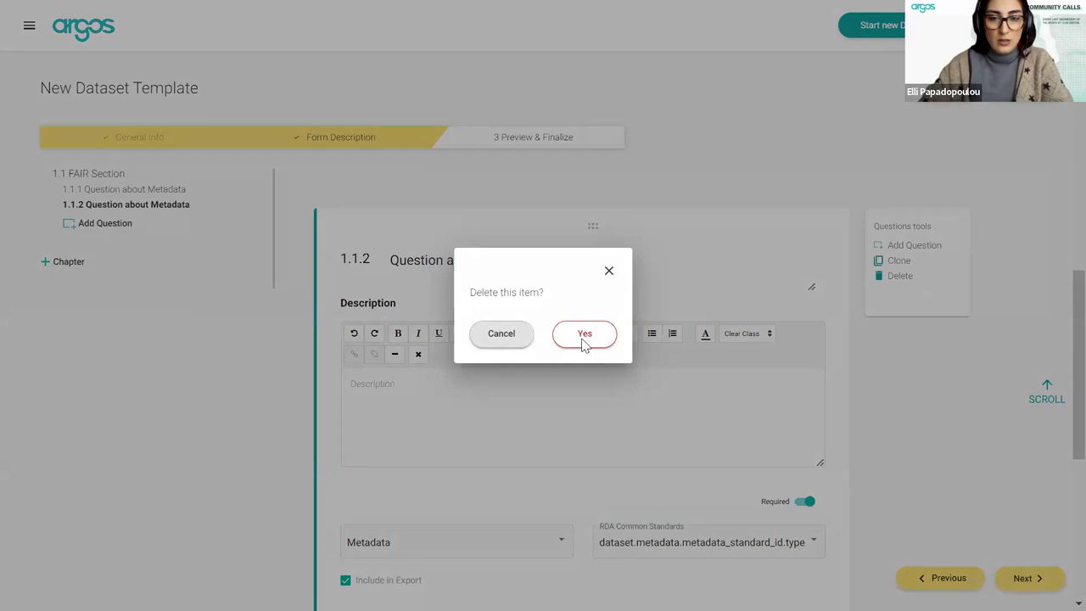
pyautogui.click(585, 339)
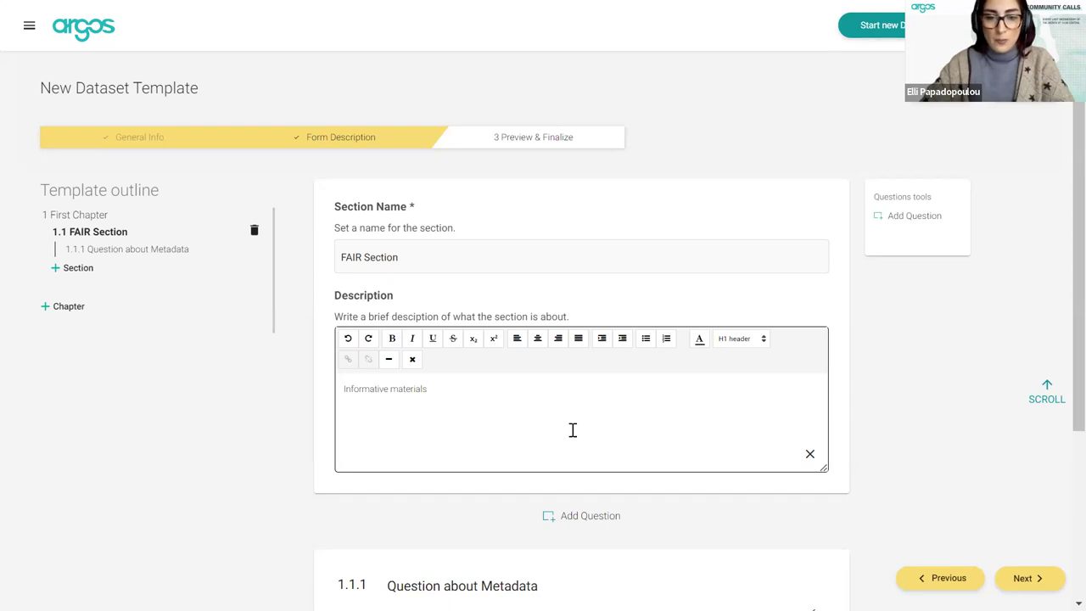
# Step: Add a new question below the metadata question in the FAIR Section and title it "Free text"
pyautogui.scroll(-3, 573, 430)
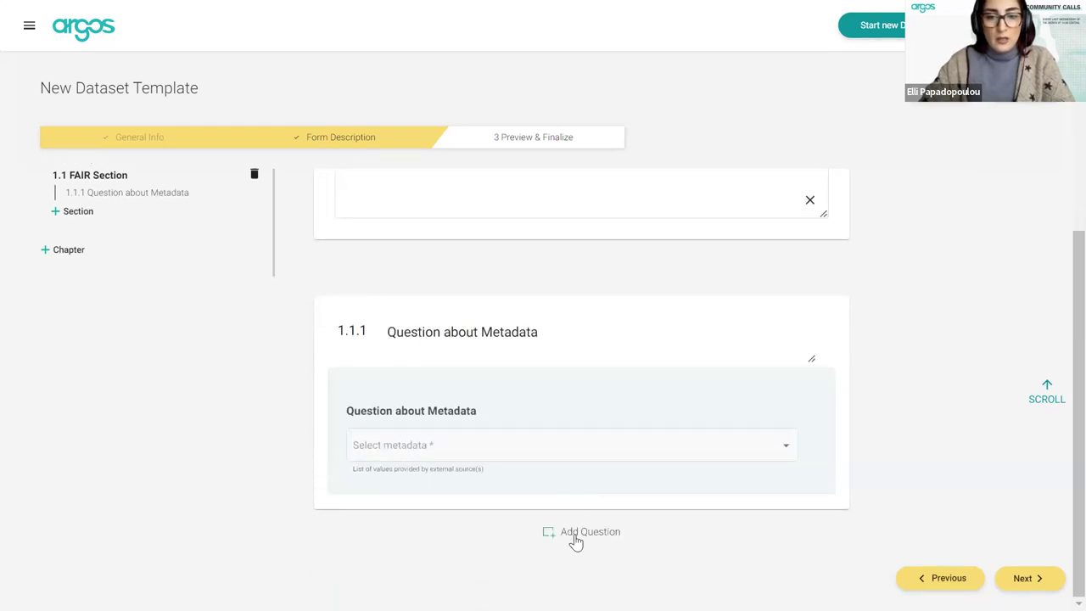
pyautogui.click(575, 535)
pyautogui.scroll(-3, 574, 533)
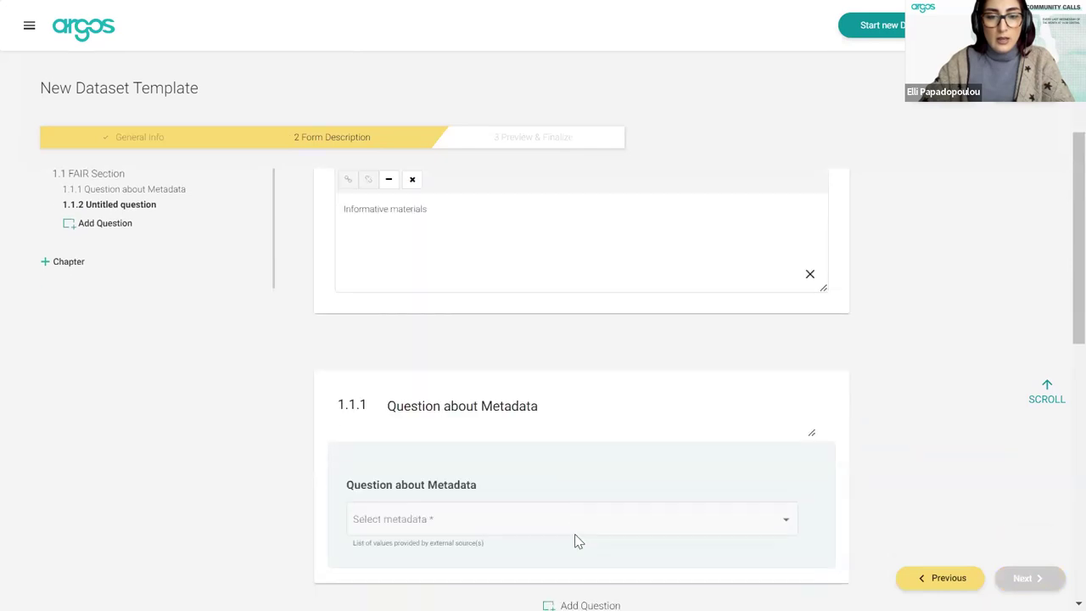
pyautogui.scroll(3, 574, 533)
pyautogui.scroll(-6, 574, 534)
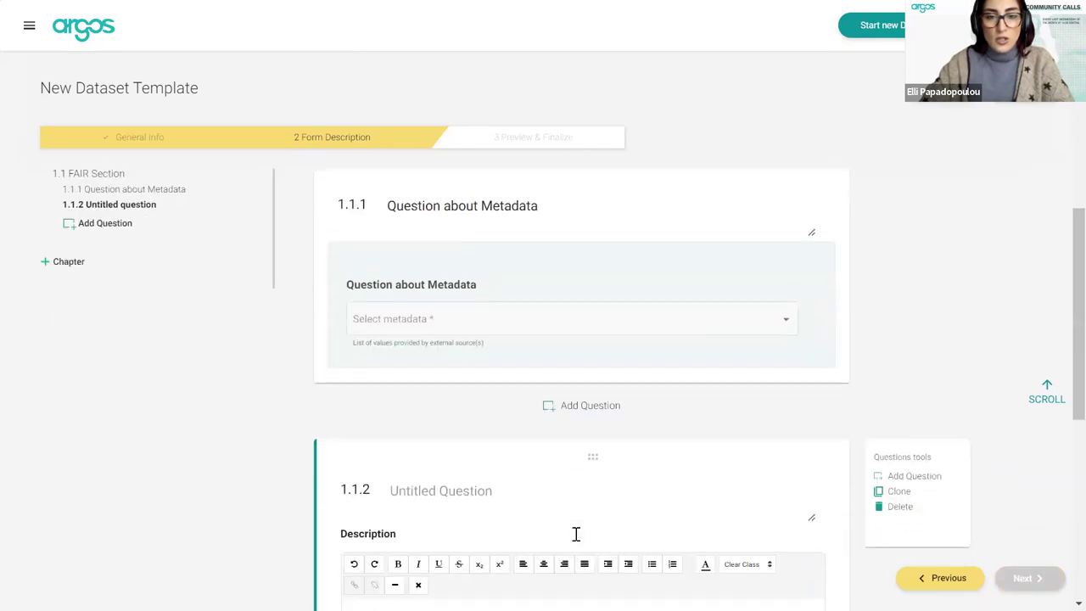
pyautogui.scroll(-1, 575, 542)
pyautogui.click(433, 323)
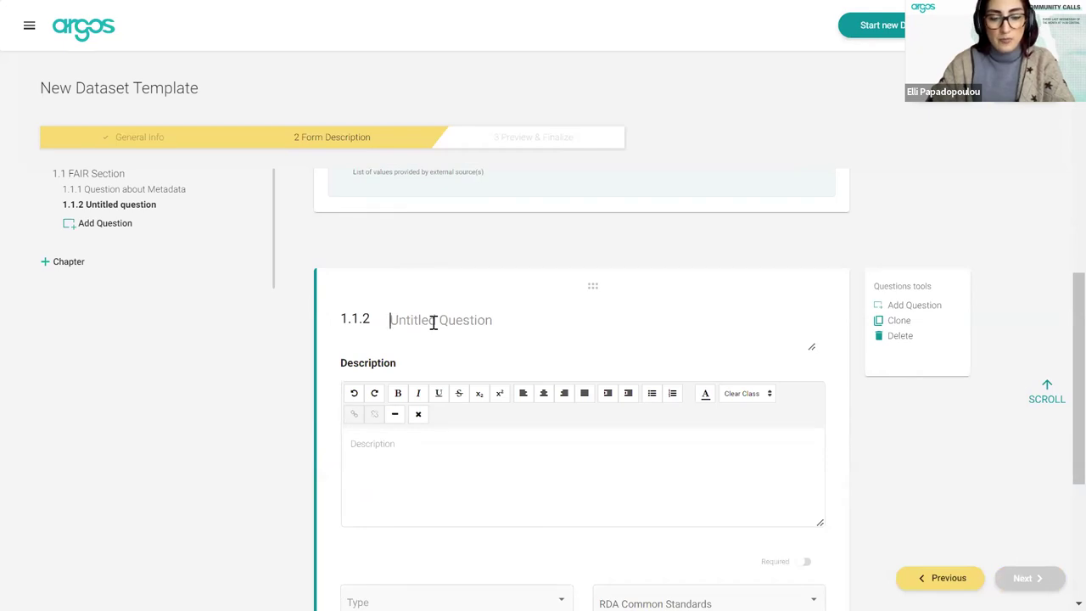
pyautogui.write('Free text')
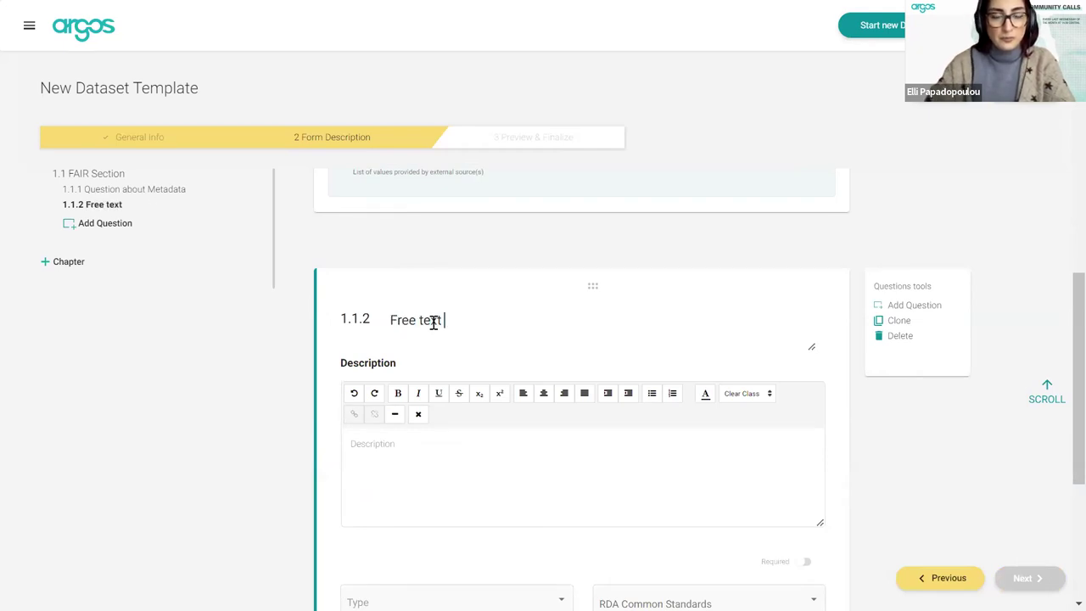
# Step: Set the input type of the "Free text" question to Rich Text Area
pyautogui.scroll(-5, 492, 467)
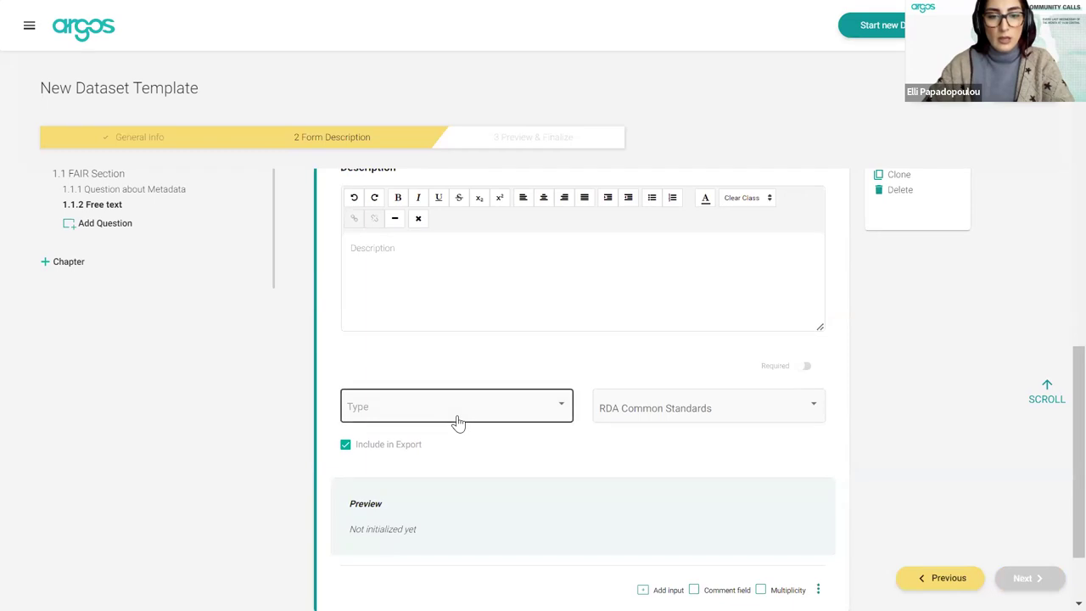
pyautogui.click(457, 406)
pyautogui.click(439, 450)
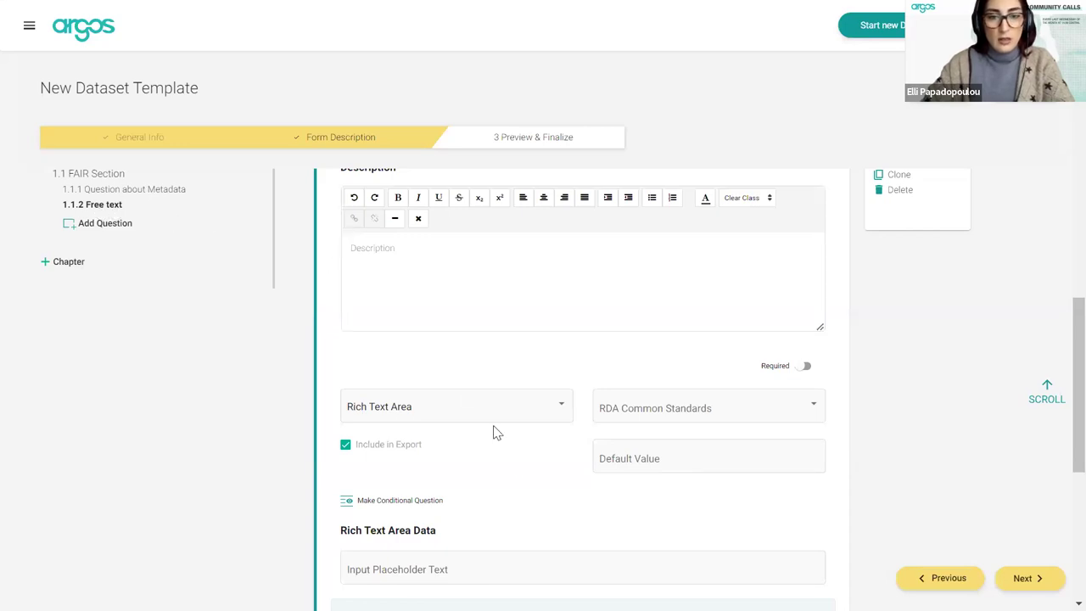
# Step: Add another question after "Free text" and title it "Yes/No"
pyautogui.scroll(-5, 514, 460)
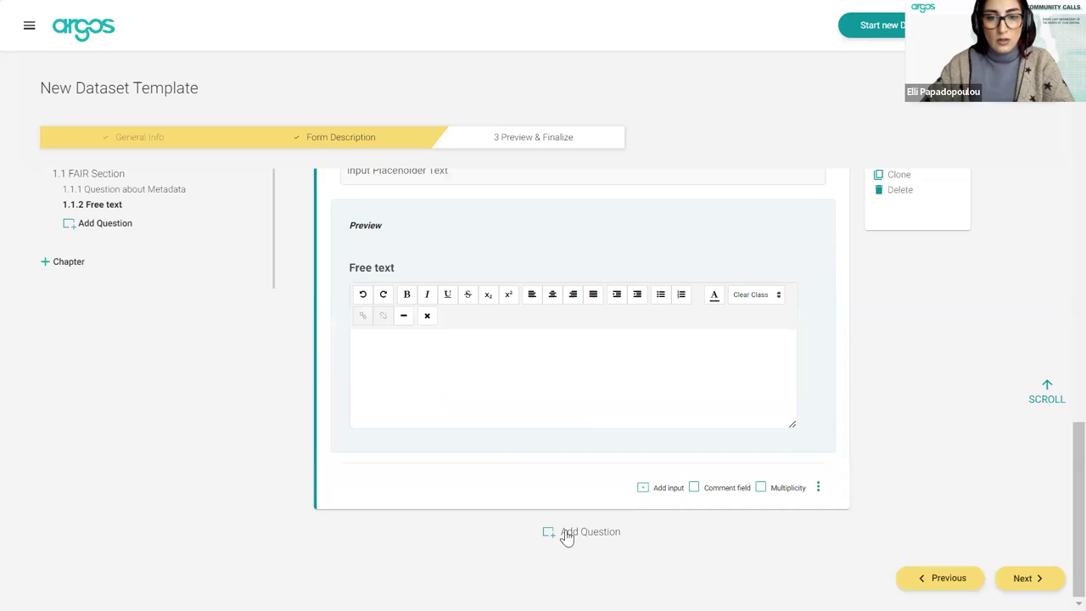
pyautogui.click(567, 533)
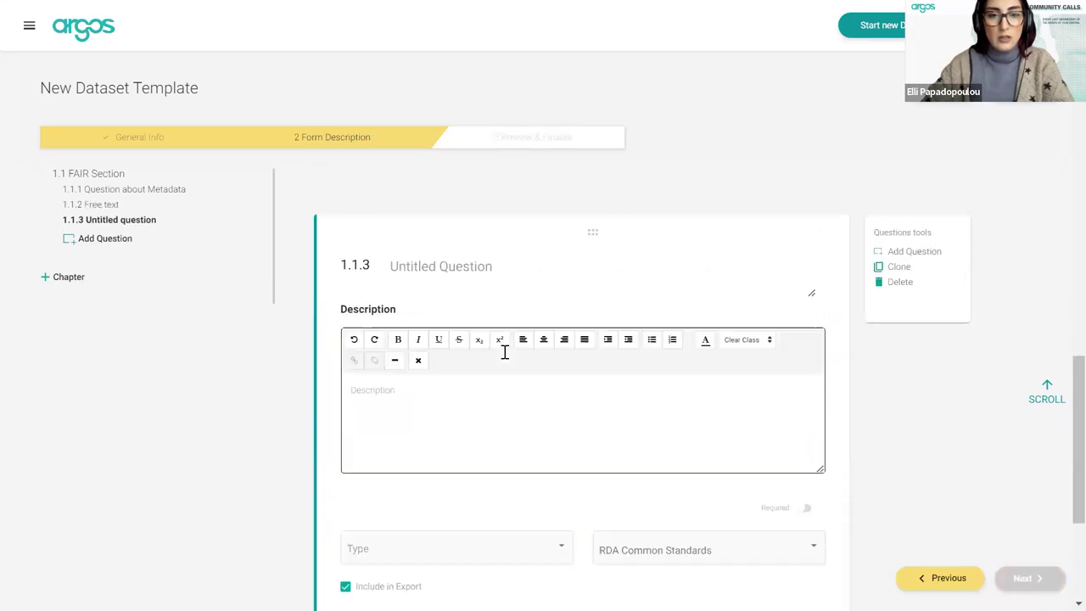
pyautogui.click(441, 268)
pyautogui.write('Yes/No')
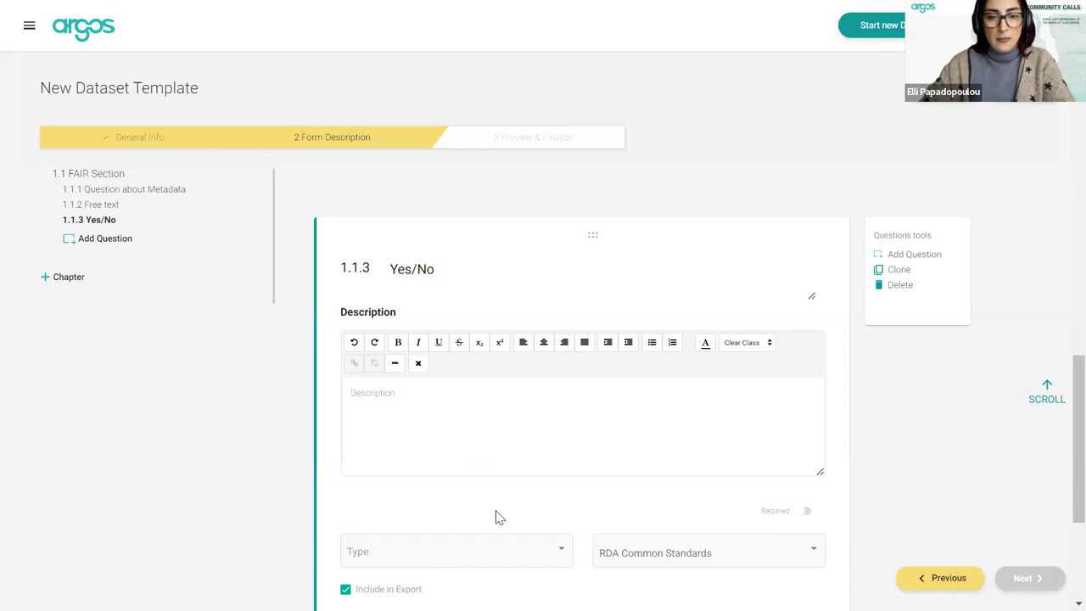
# Step: Set the input type of the "Yes/No" question to Boolean Decision and check its preview
pyautogui.scroll(-2, 495, 548)
pyautogui.click(472, 417)
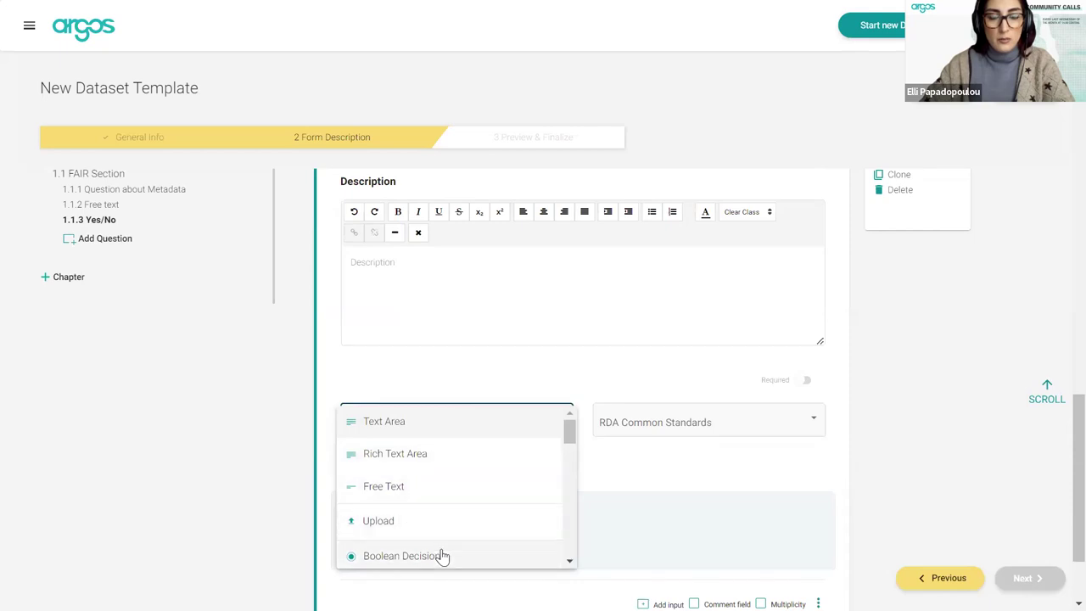
pyautogui.click(440, 555)
pyautogui.scroll(-4, 529, 547)
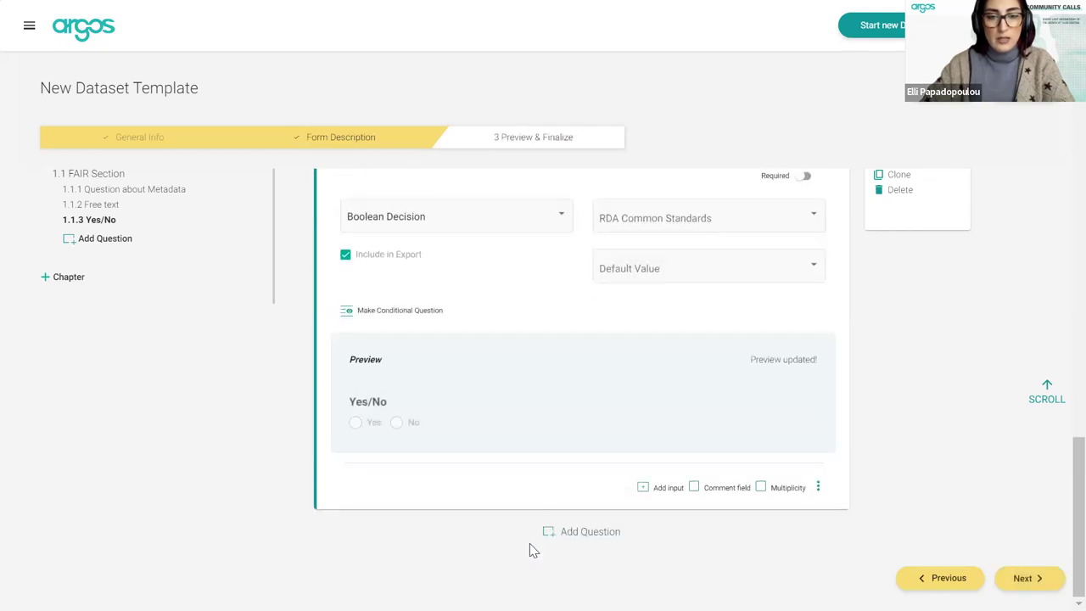
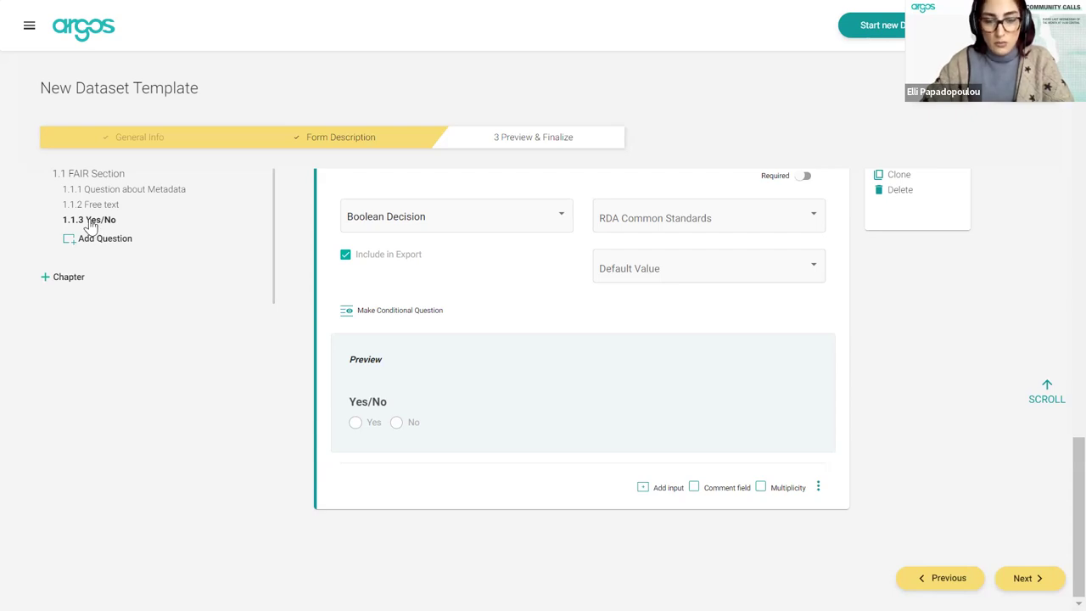
# Step: Move the "Yes/No" question to the first place in the FAIR Section, ahead of "Question about Metadata"
pyautogui.moveTo(91, 227); pyautogui.dragTo(95, 204)
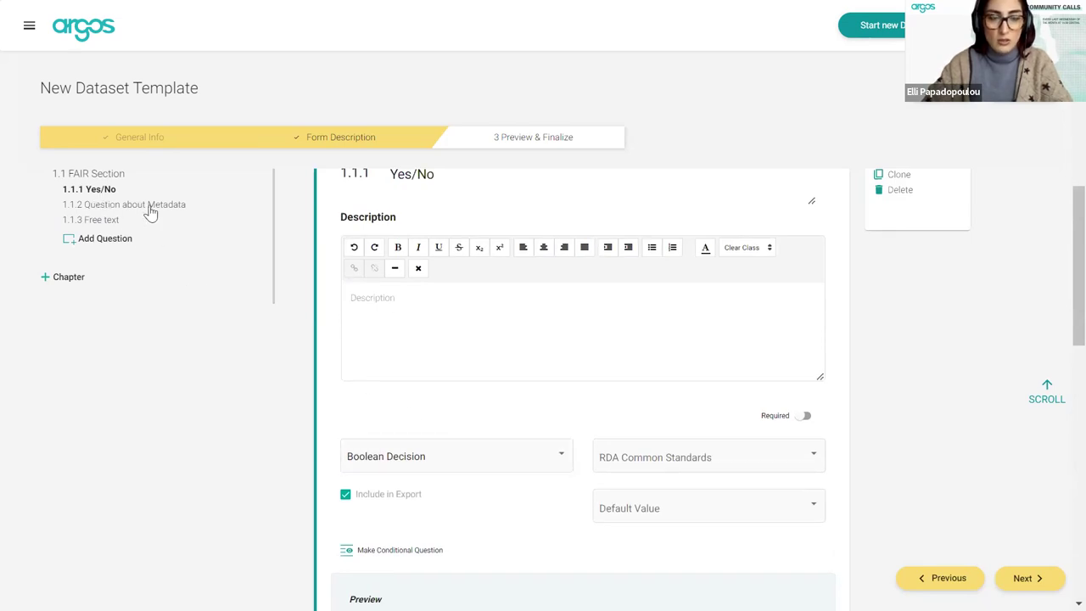
pyautogui.scroll(-4, 436, 465)
pyautogui.scroll(1, 438, 465)
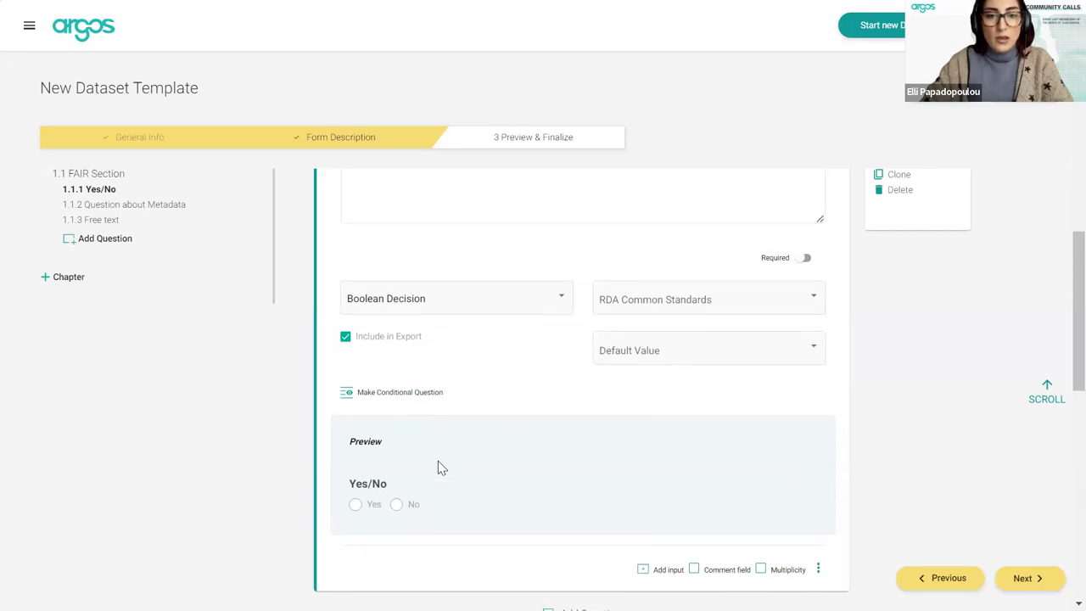
pyautogui.scroll(2, 440, 467)
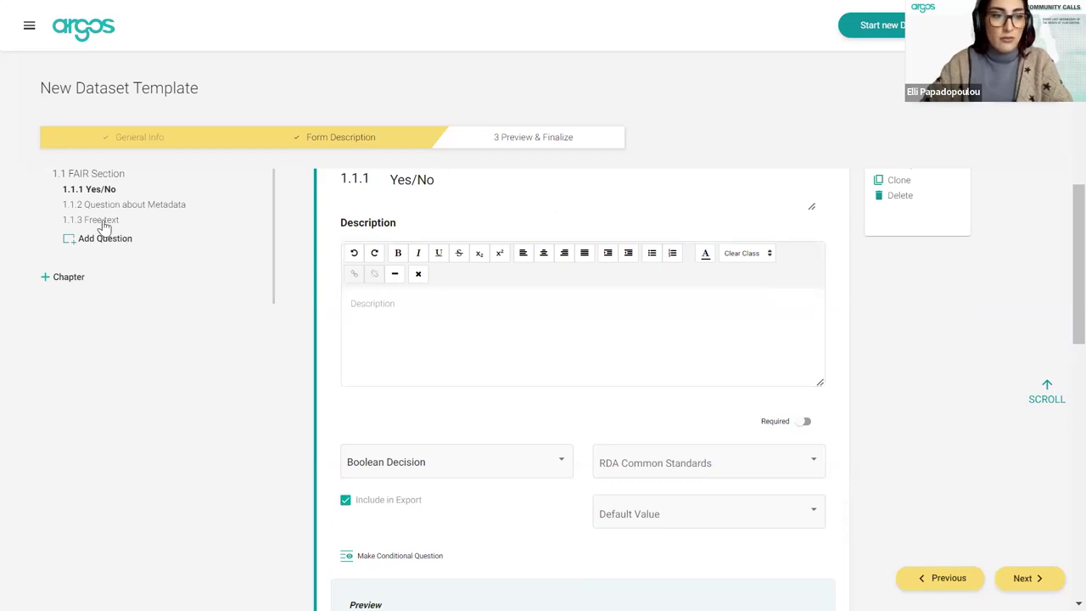
pyautogui.scroll(-2, 531, 441)
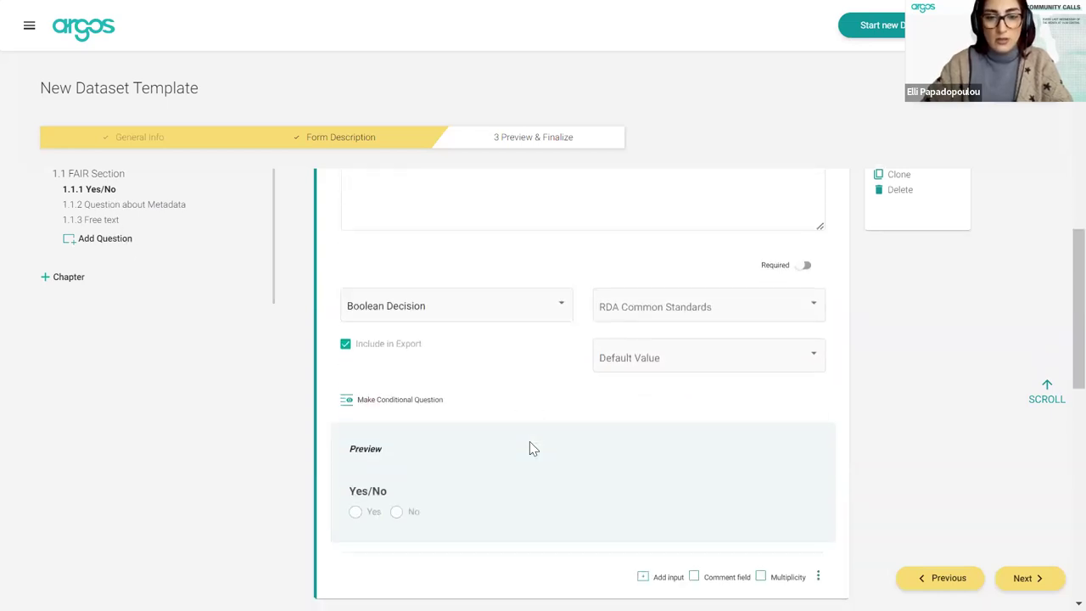
# Step: Make the "Yes/No" question conditional so that the value Yes shows the "Free text" question
pyautogui.click(417, 407)
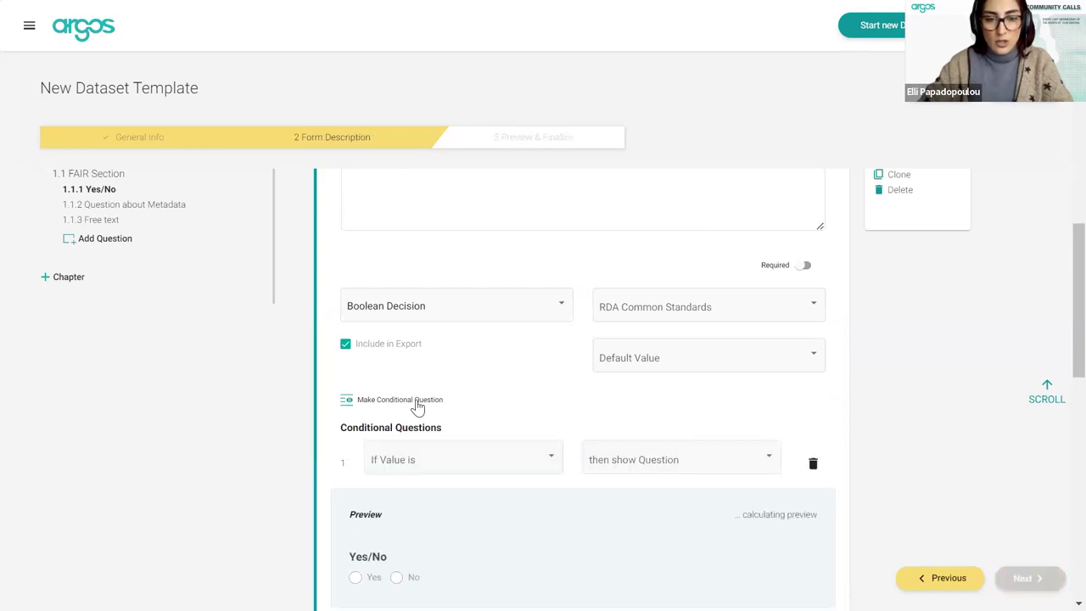
pyautogui.click(477, 456)
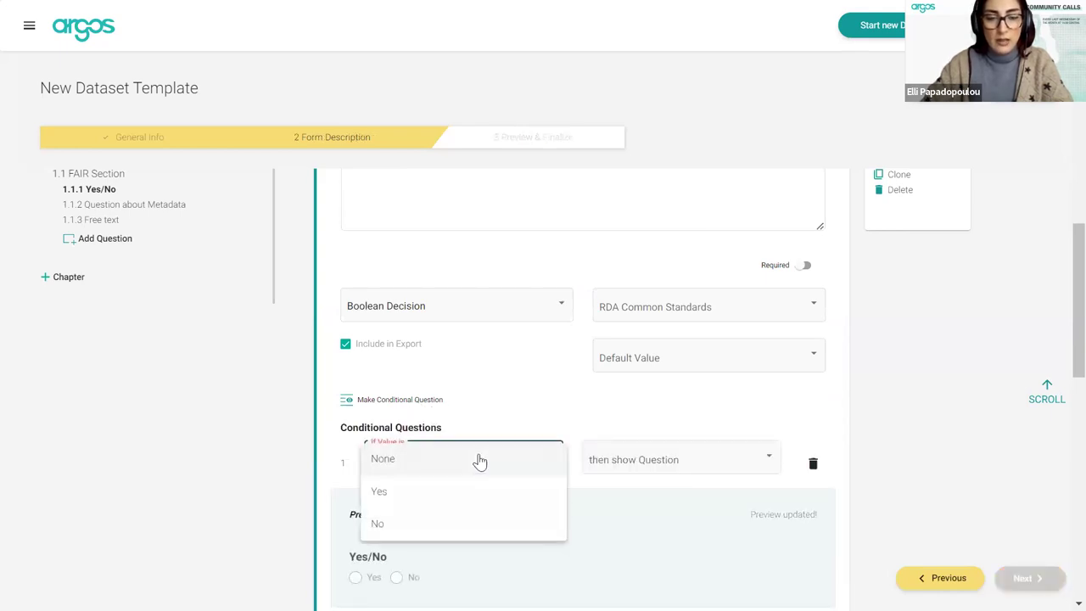
pyautogui.click(432, 494)
pyautogui.click(625, 462)
pyautogui.scroll(-3, 636, 526)
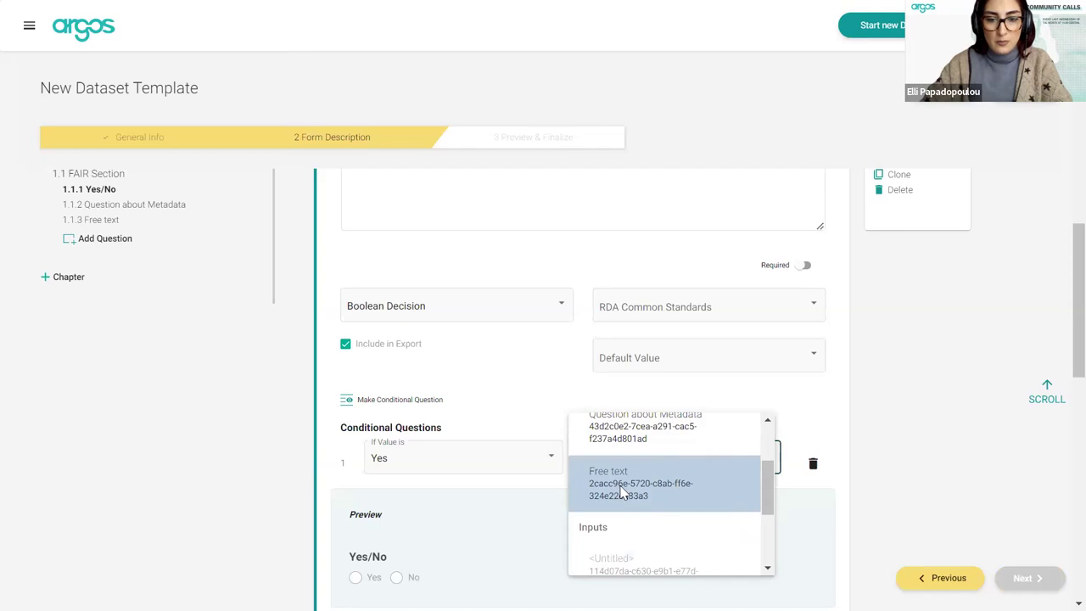
pyautogui.click(620, 490)
pyautogui.scroll(-2, 622, 493)
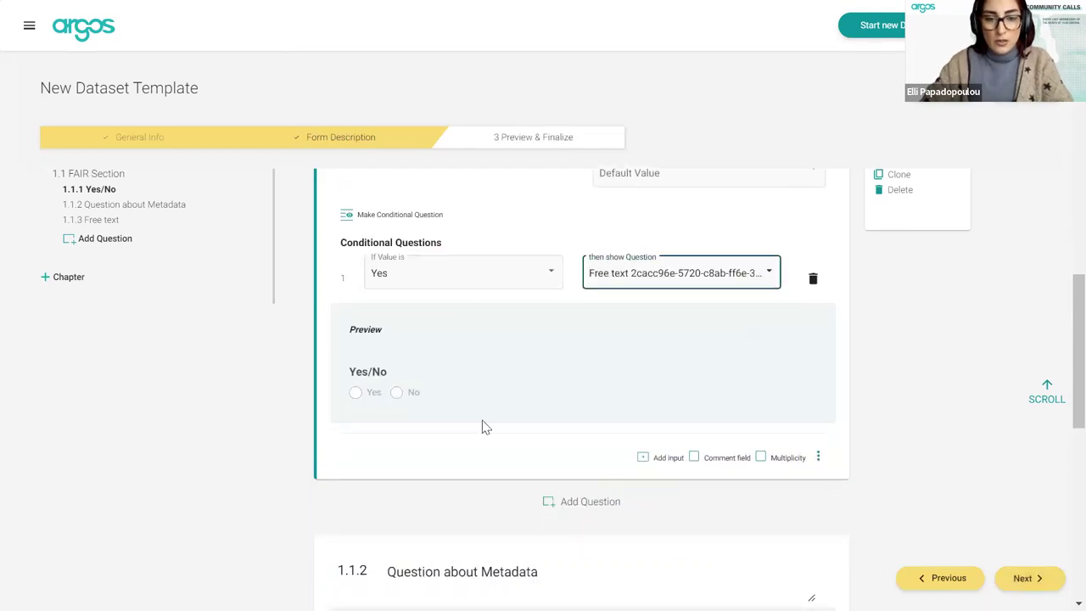
# Step: Preview the template and test the condition by switching the "Yes/No" answer between Yes and No
pyautogui.click(533, 138)
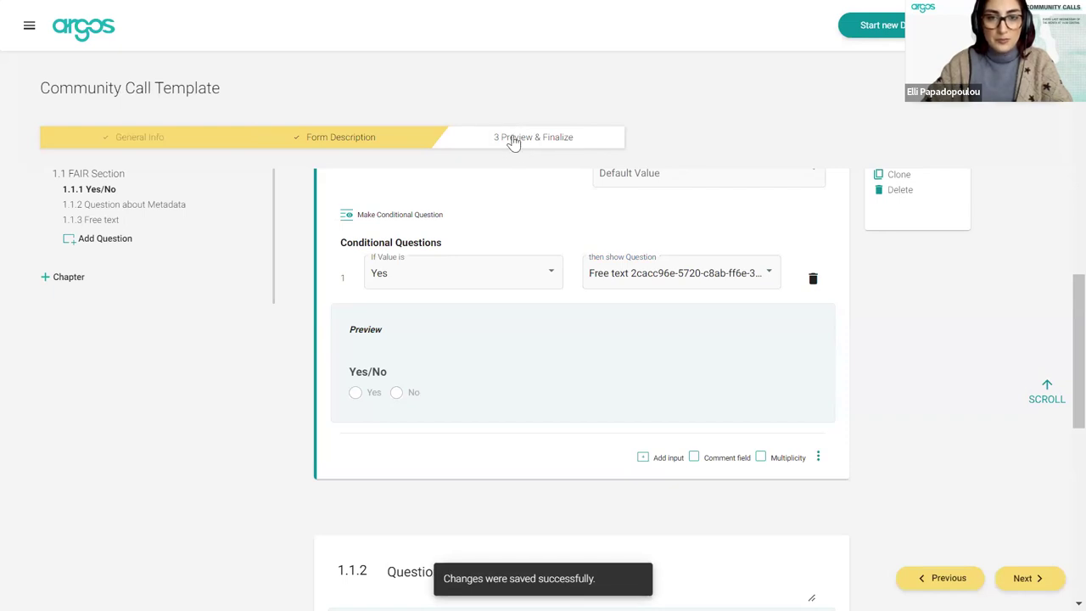
pyautogui.click(513, 141)
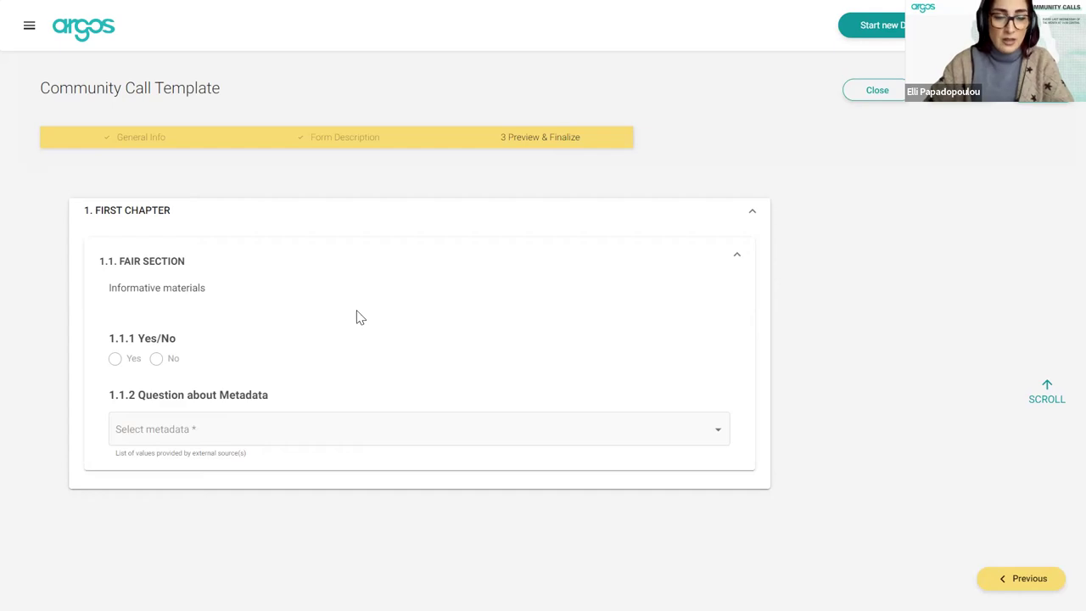
pyautogui.click(115, 360)
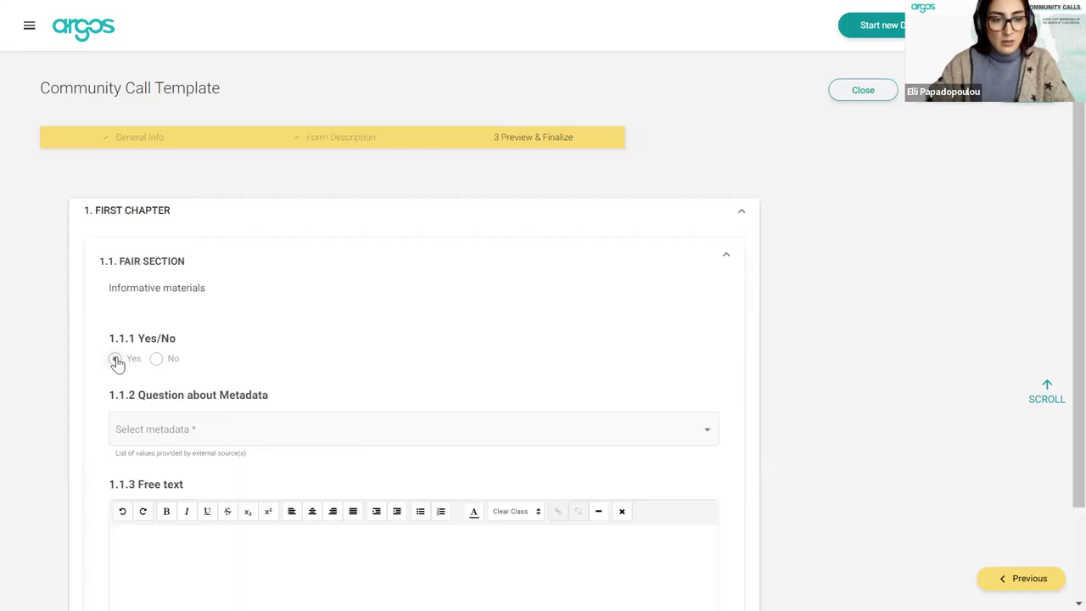
pyautogui.scroll(-1, 272, 476)
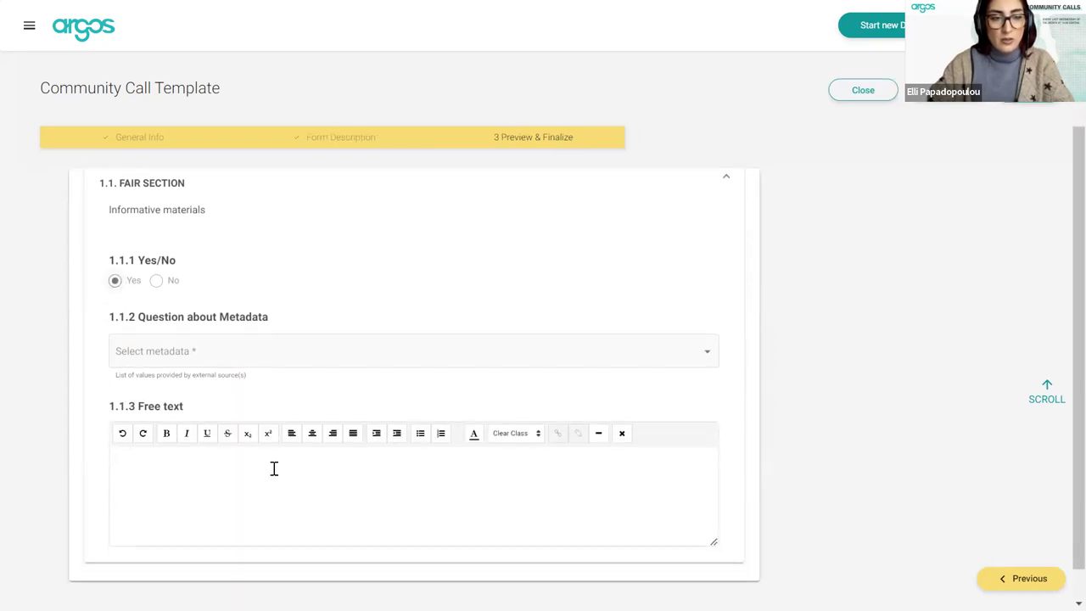
pyautogui.click(157, 280)
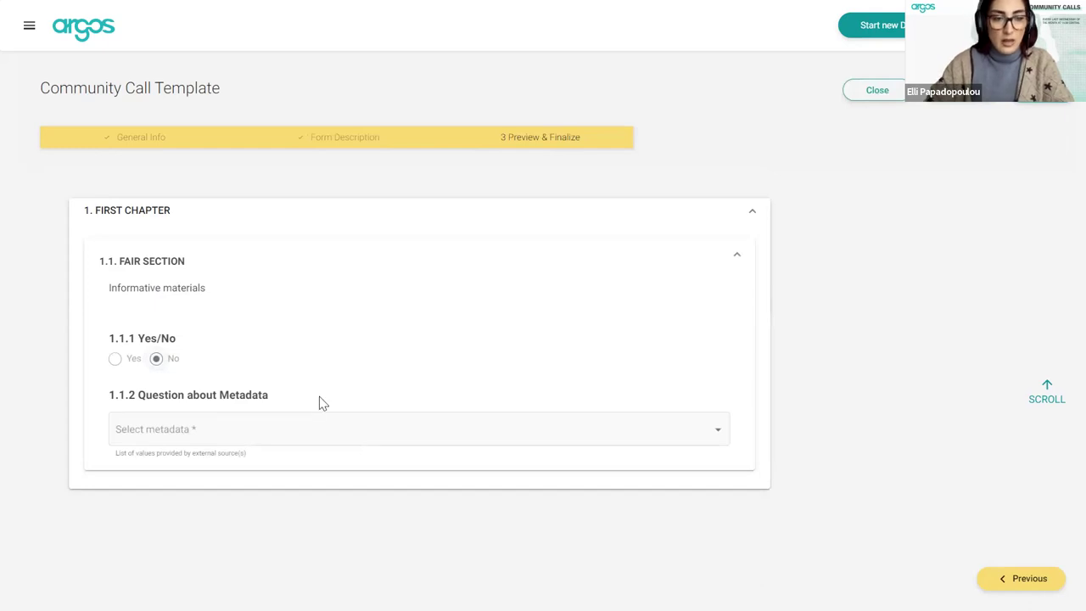
pyautogui.click(116, 360)
pyautogui.click(158, 357)
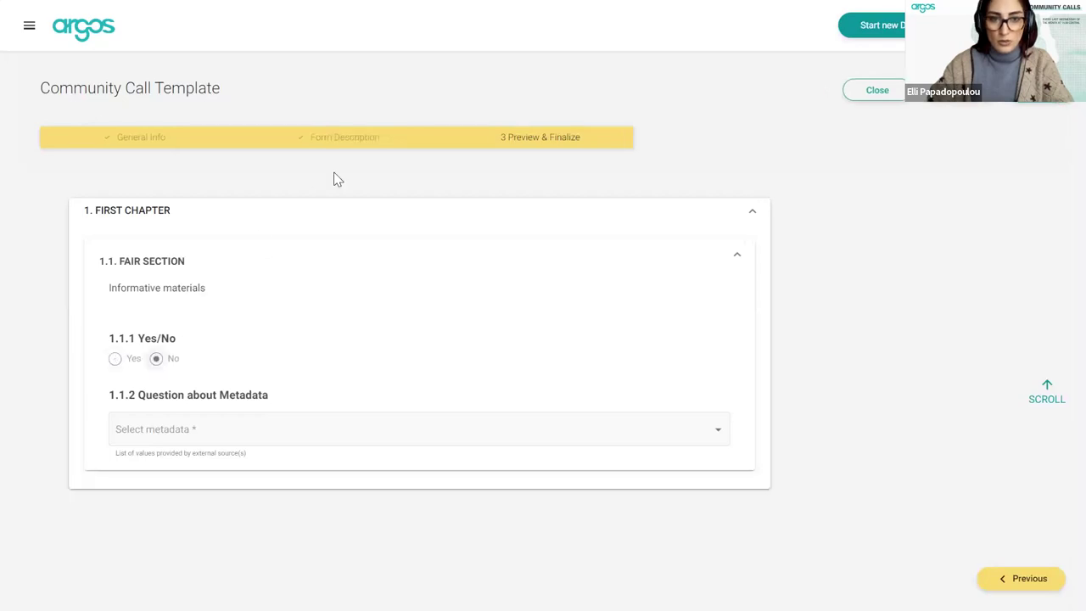
# Step: Return to the form description and add a second chapter named "Chapter Table"
pyautogui.click(335, 141)
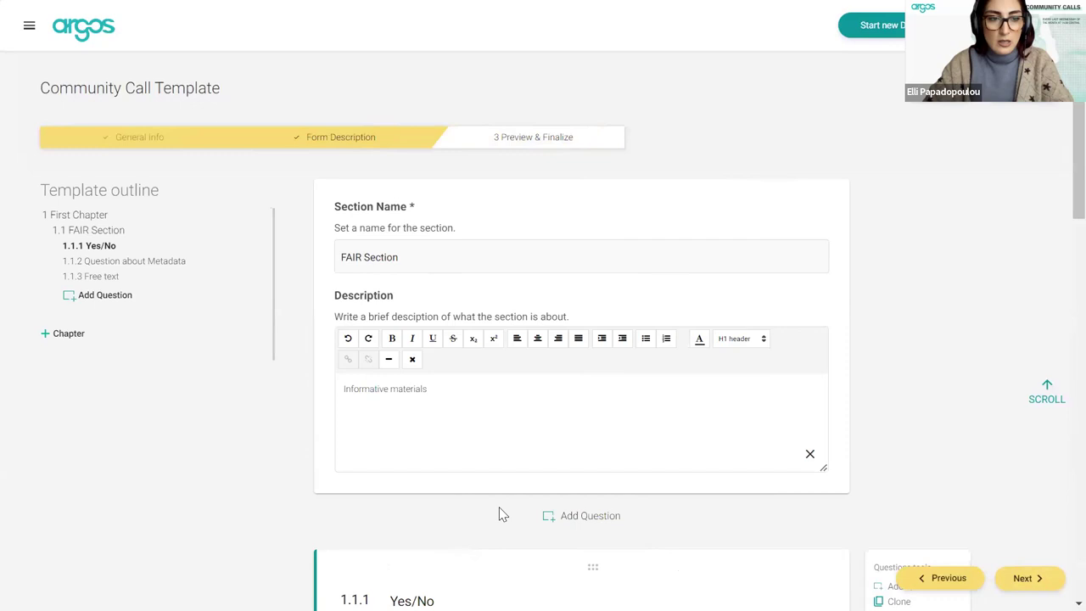
pyautogui.scroll(-1, 501, 514)
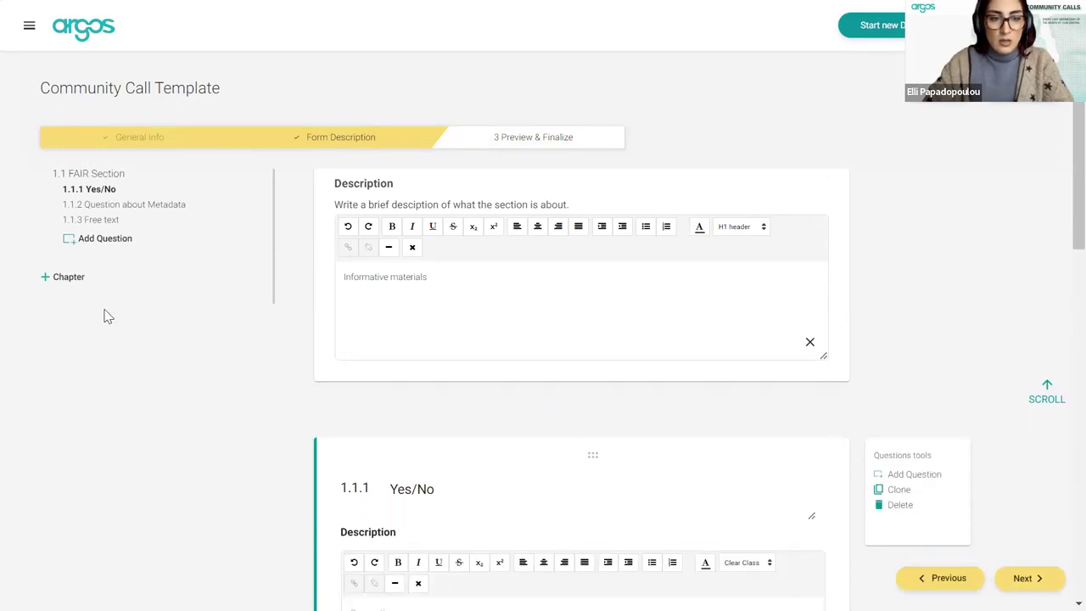
pyautogui.click(71, 283)
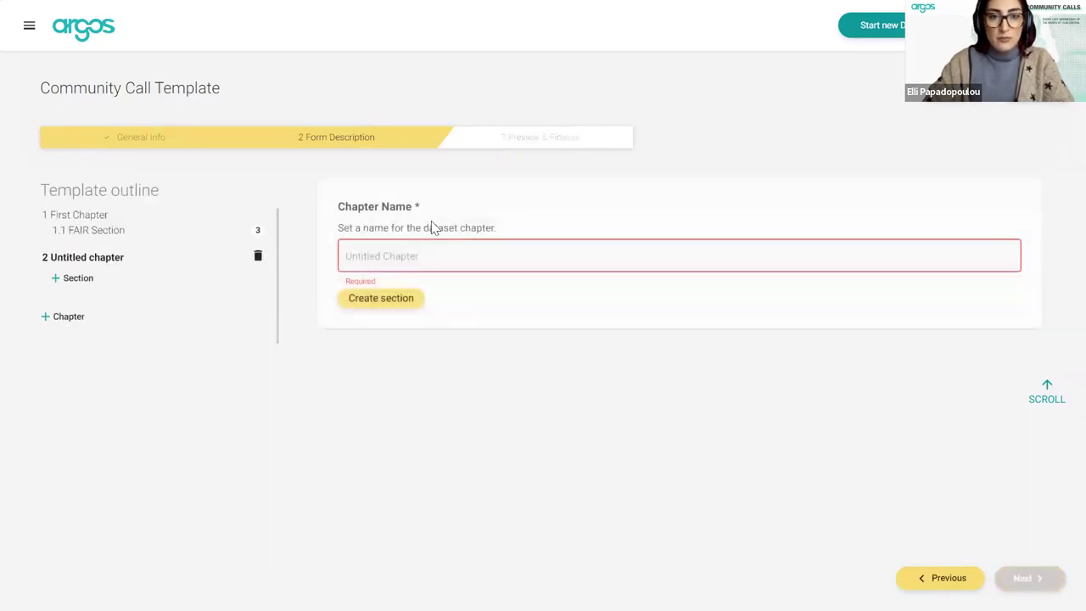
pyautogui.click(443, 252)
pyautogui.write('C')
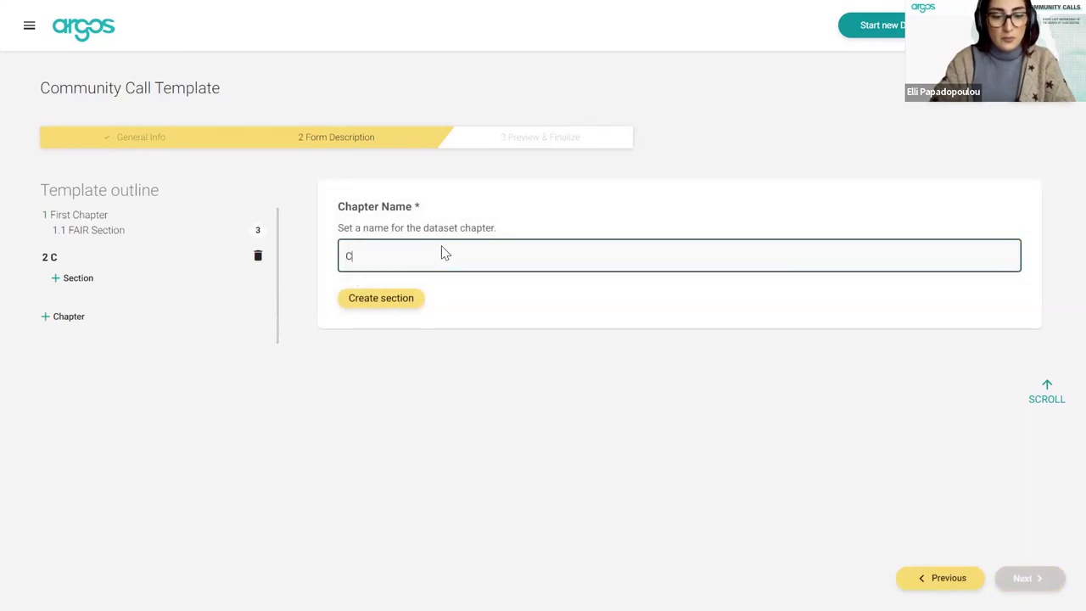
pyautogui.write('hapter')
pyautogui.press('BackSpace')
pyautogui.press('BackSpace')
pyautogui.write('ter')
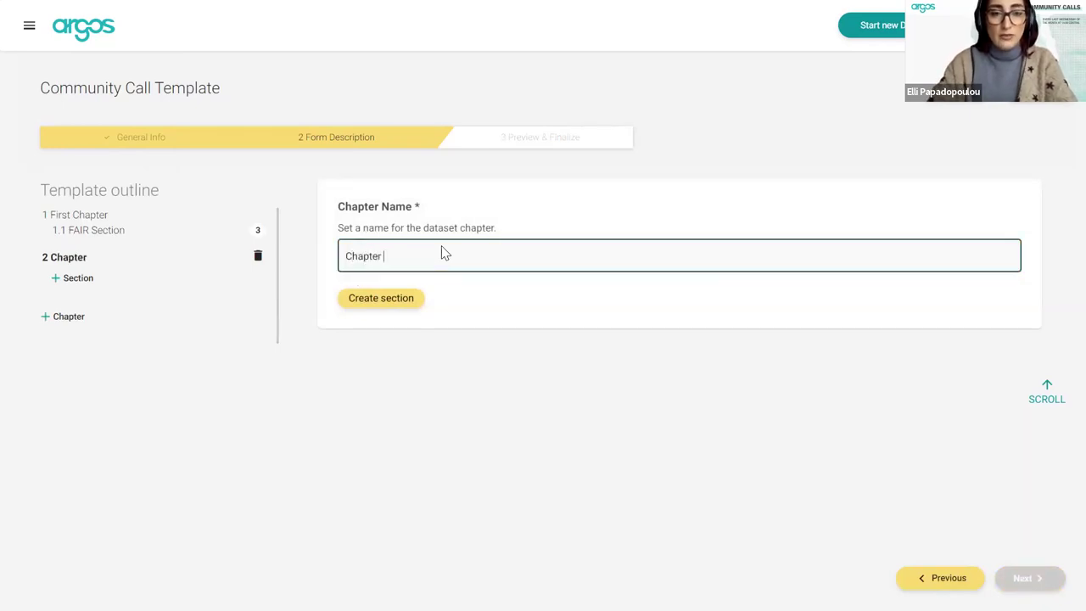
pyautogui.write(' Table')
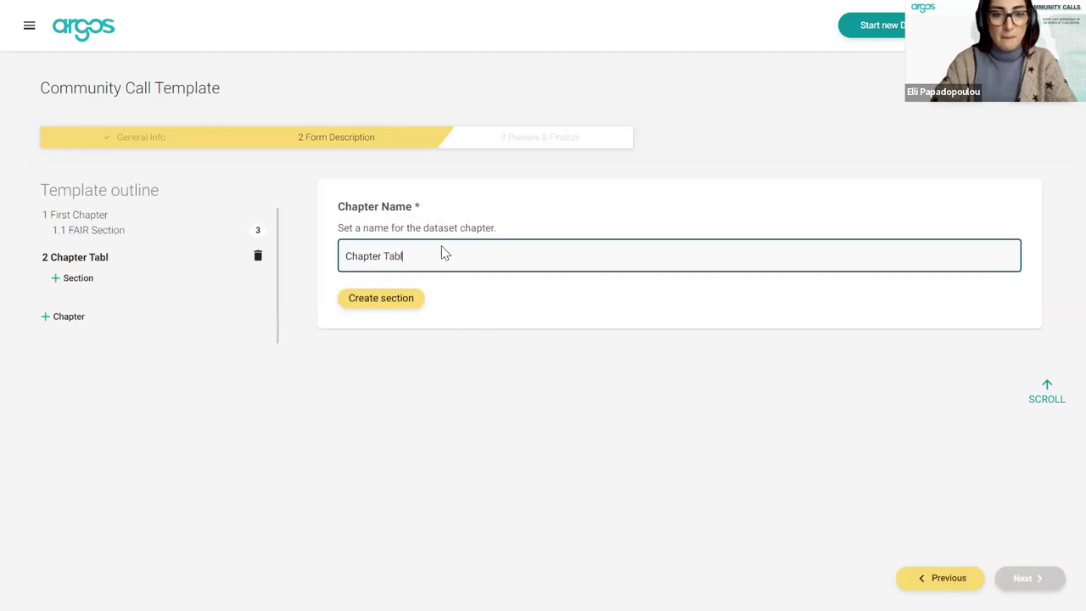
# Step: Create a section in "Chapter Table" and name it "Section for maTable"
pyautogui.click(378, 299)
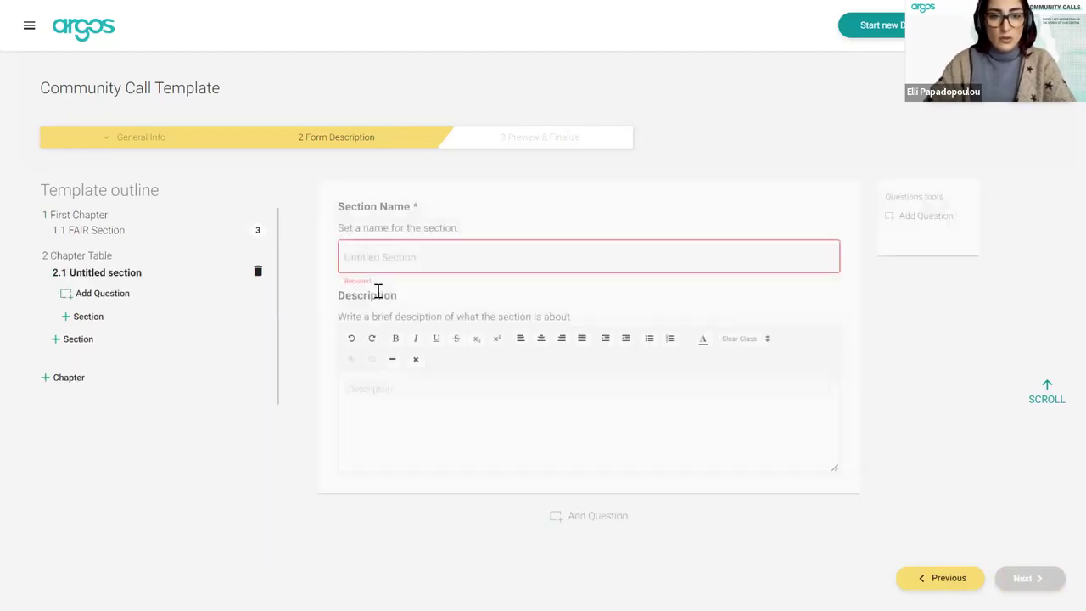
pyautogui.write('Section ')
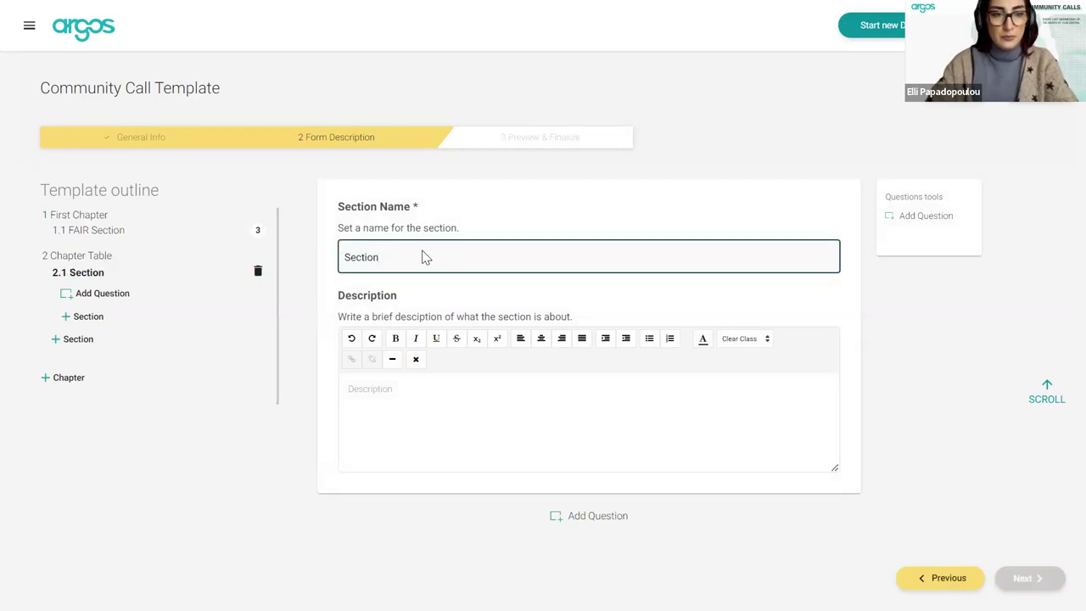
pyautogui.write('for m')
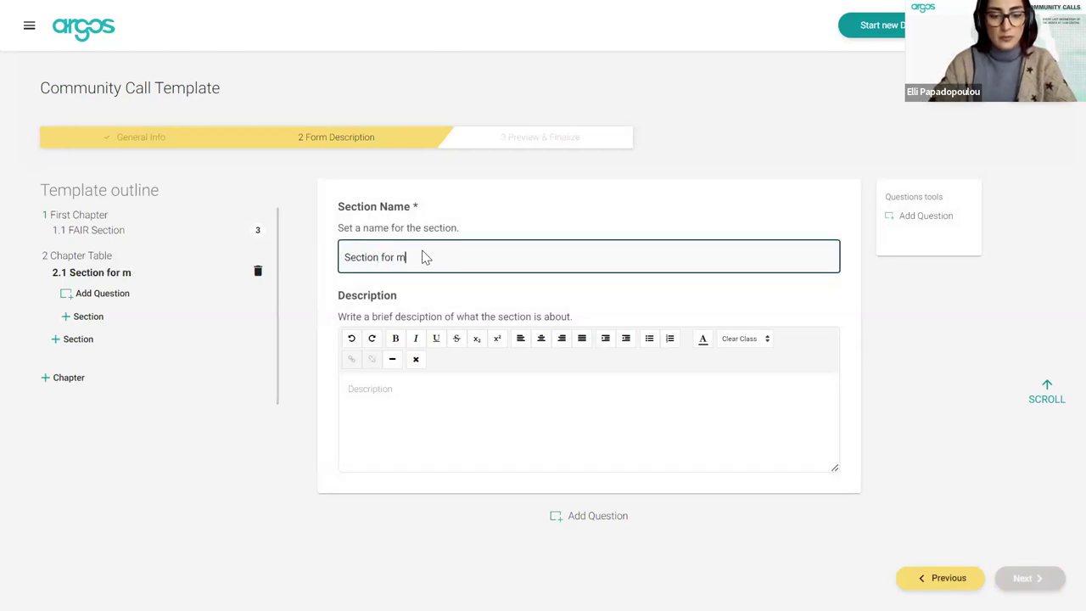
pyautogui.write('aTable')
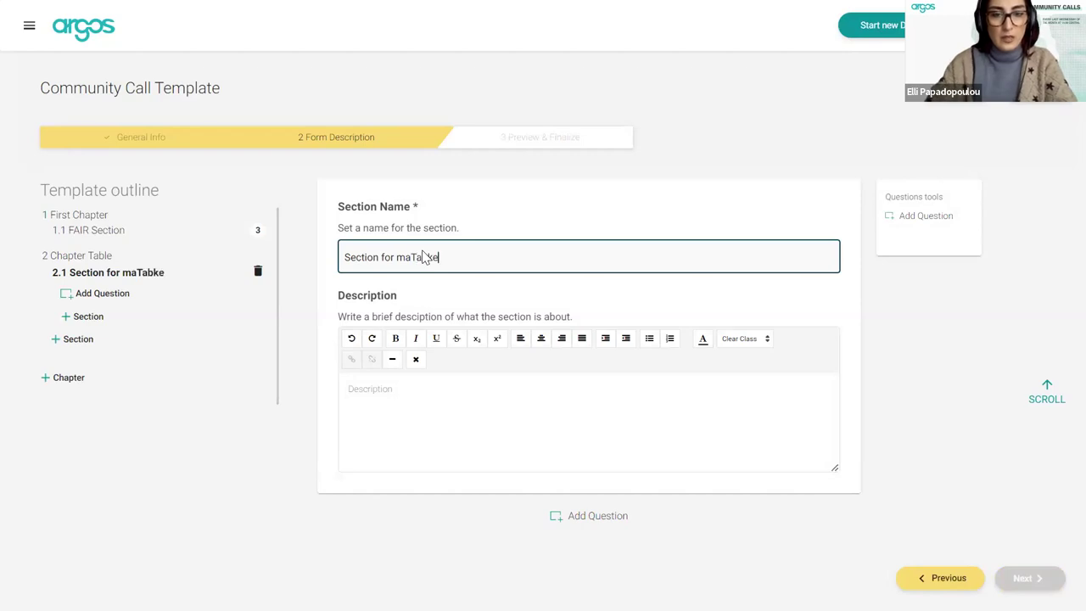
pyautogui.press('BackSpace')
pyautogui.press('BackSpace')
pyautogui.write('le')
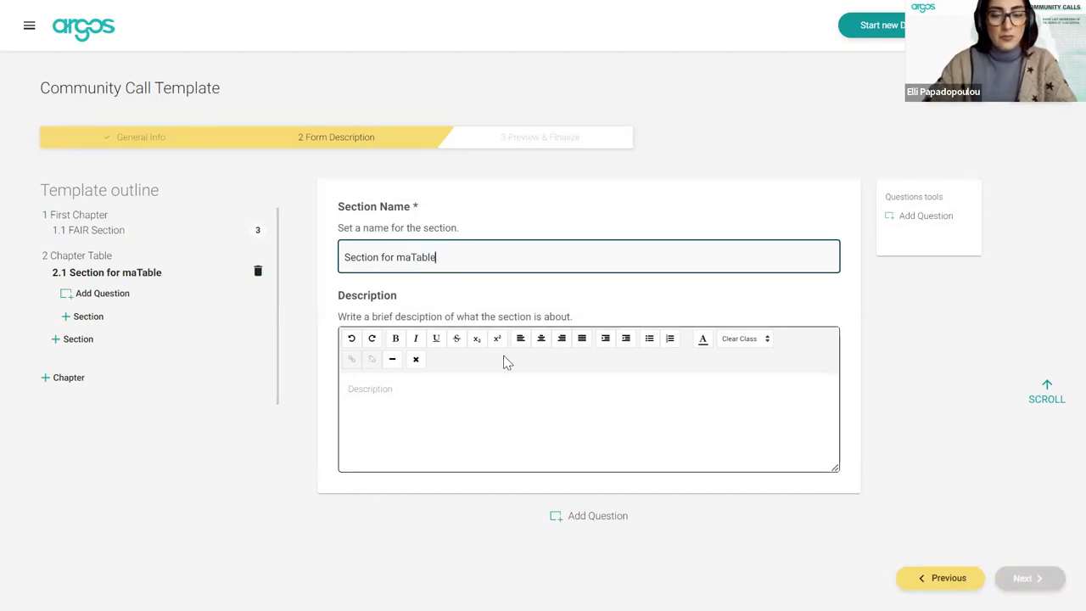
# Step: Add a question to "Section for maTable" and title it "Dataset information"
pyautogui.click(593, 531)
pyautogui.click(582, 519)
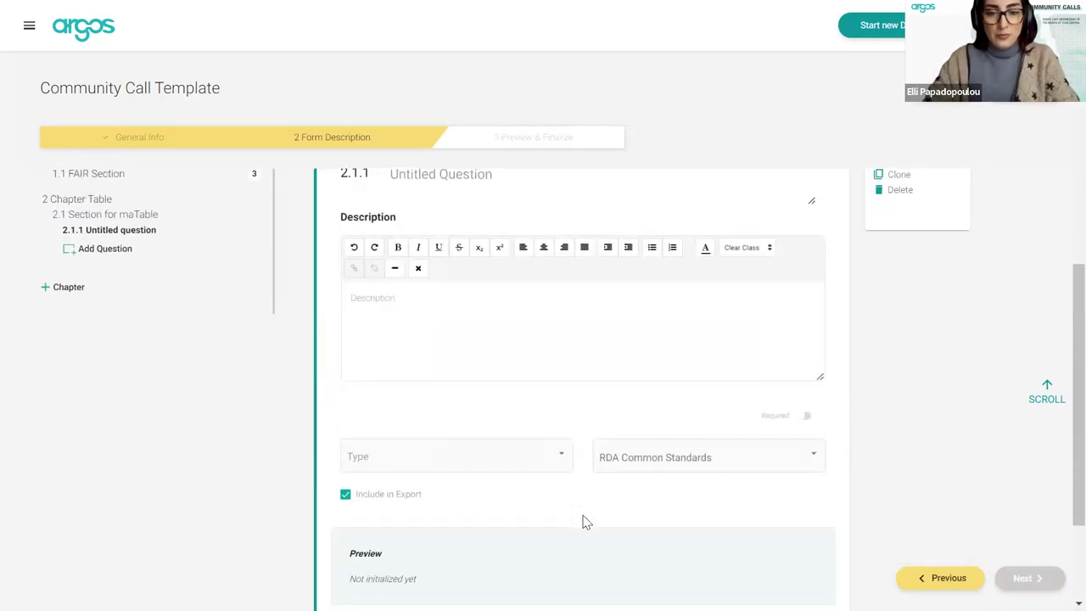
pyautogui.scroll(1, 546, 447)
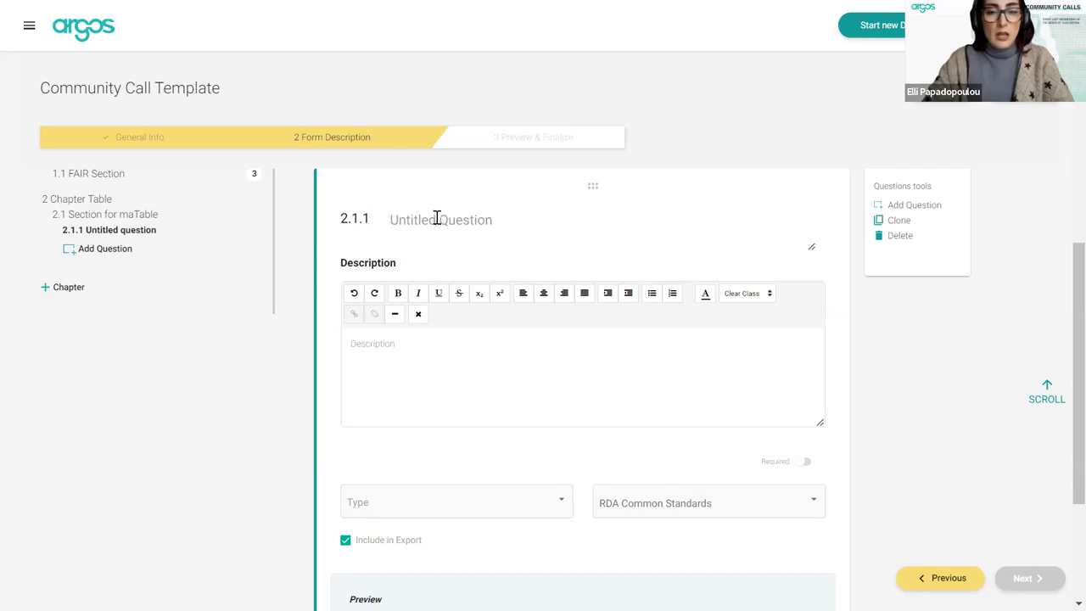
pyautogui.write('Dats')
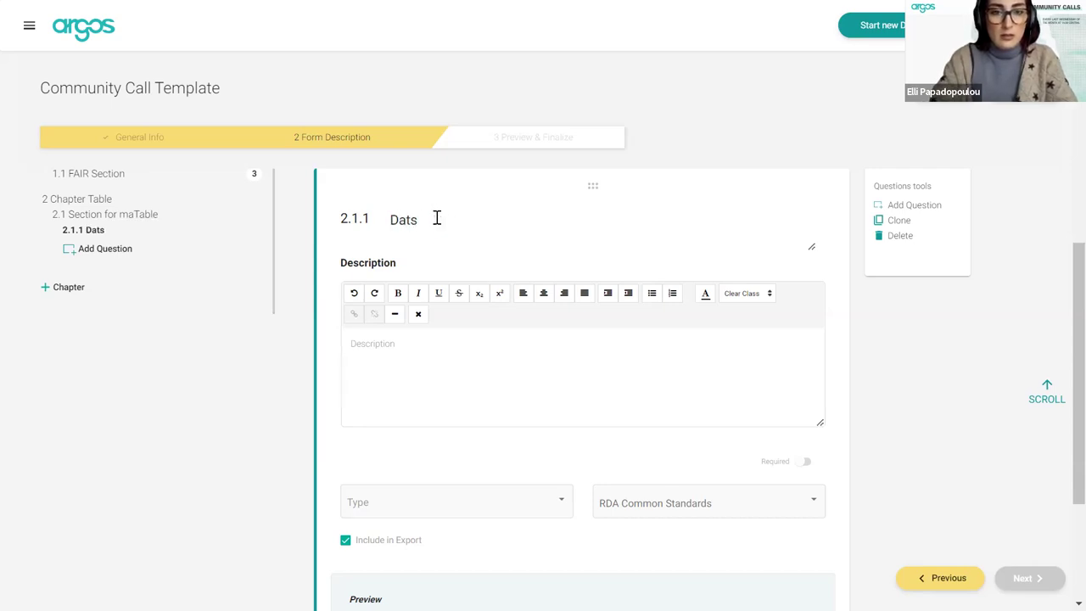
pyautogui.press('BackSpace')
pyautogui.write('aset information')
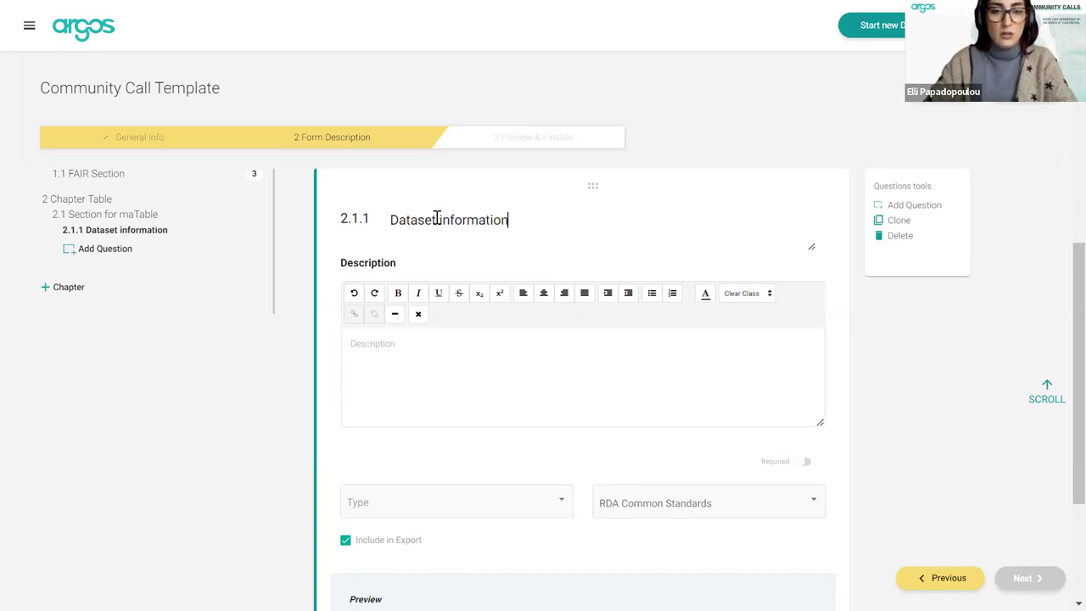
# Step: Set the input type of the "Dataset information" question to Free Text and check its preview
pyautogui.scroll(-2, 531, 416)
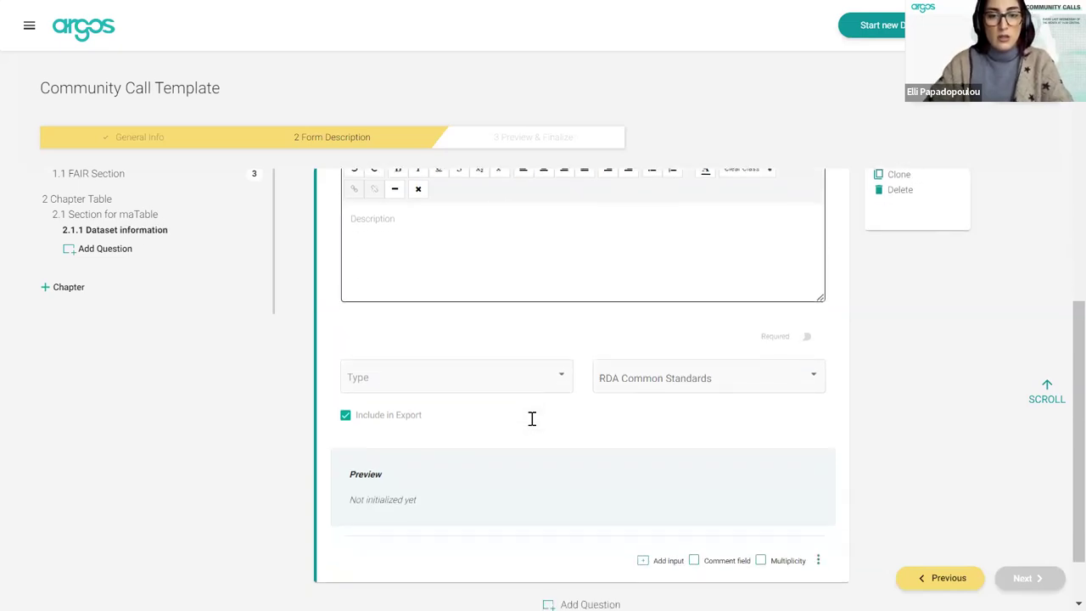
pyautogui.click(492, 388)
pyautogui.scroll(-1, 475, 458)
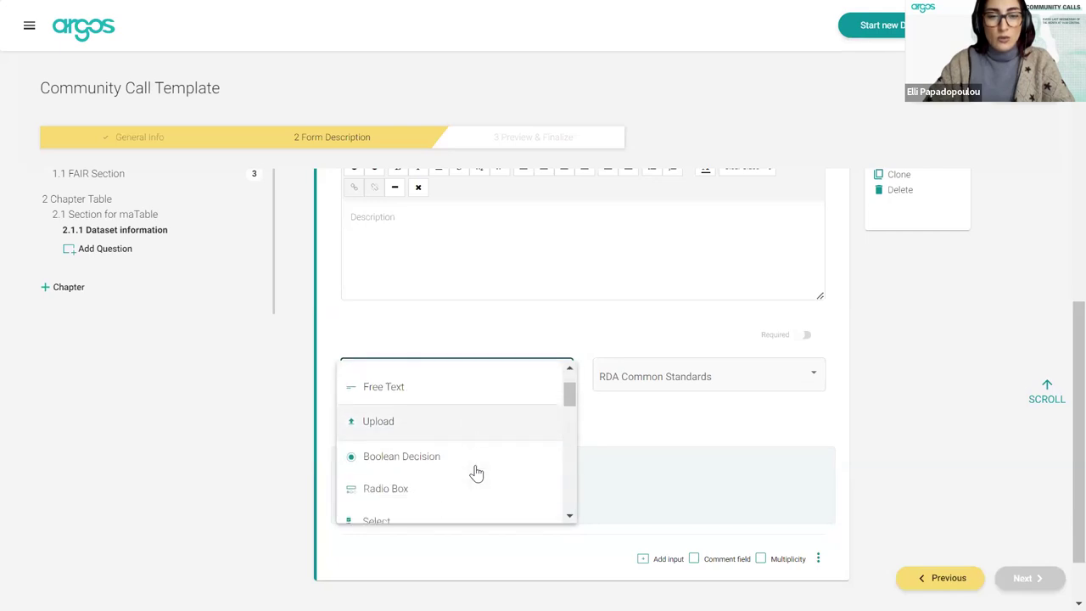
pyautogui.scroll(1, 476, 472)
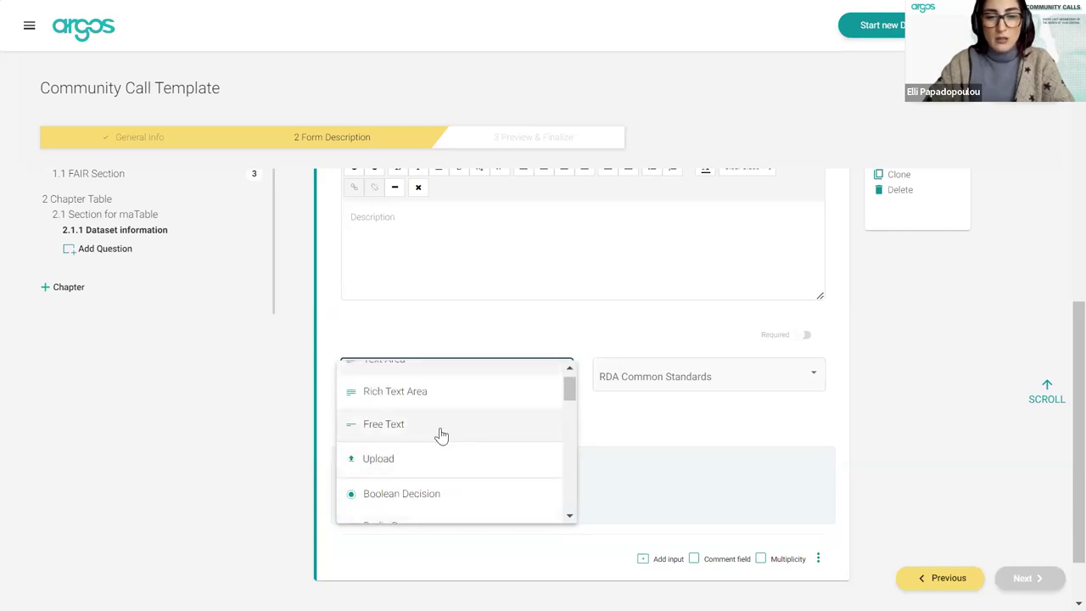
pyautogui.click(441, 424)
pyautogui.scroll(-3, 441, 434)
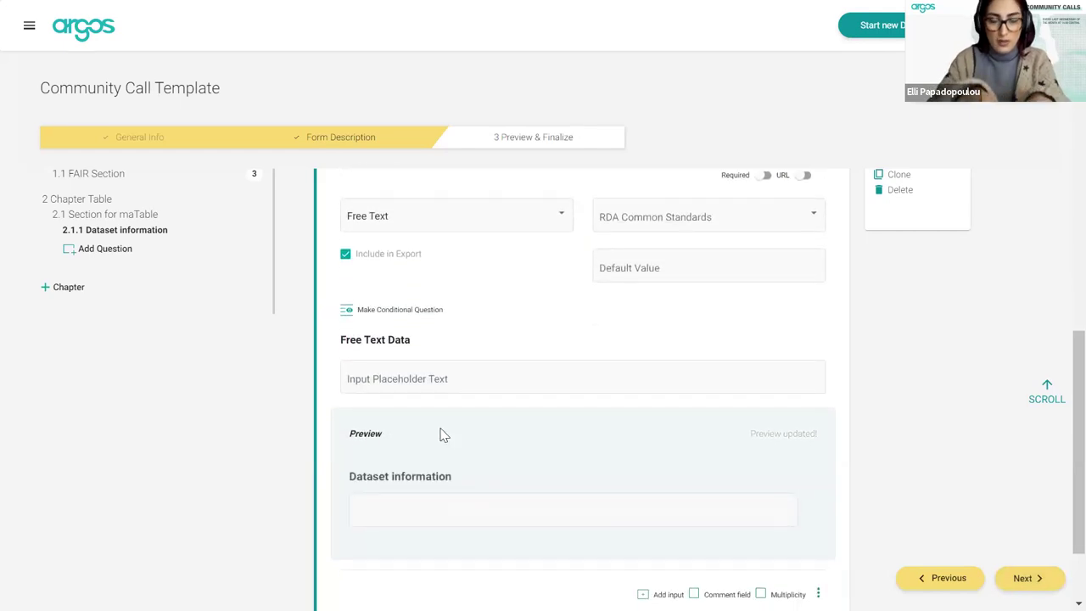
# Step: Set the placeholder text of the Free Text input in "Dataset information" to "Name" and check the preview
pyautogui.click(417, 378)
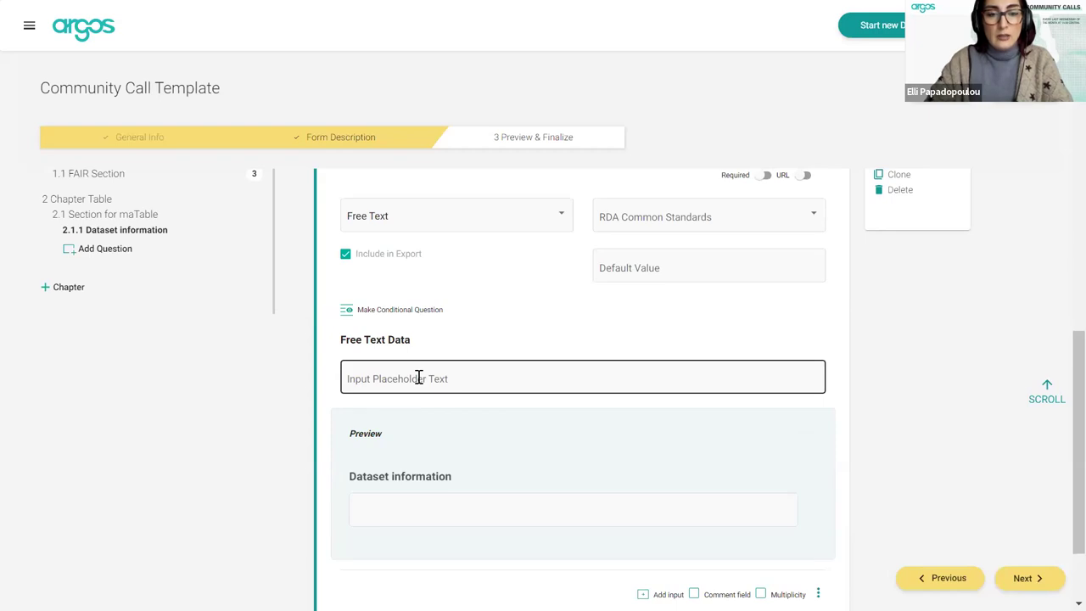
pyautogui.click(418, 377)
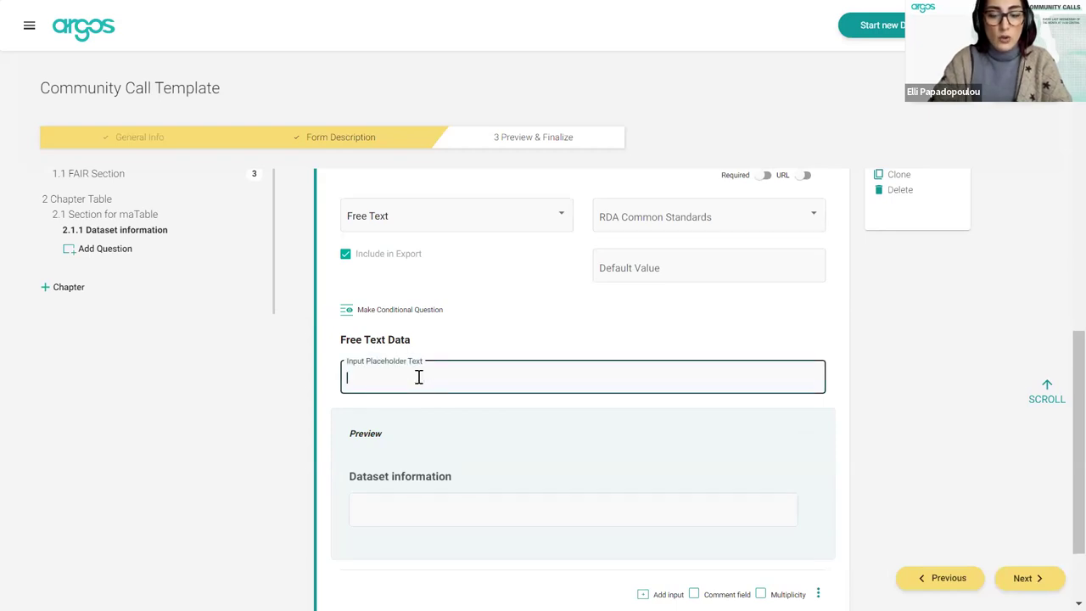
pyautogui.write('Name')
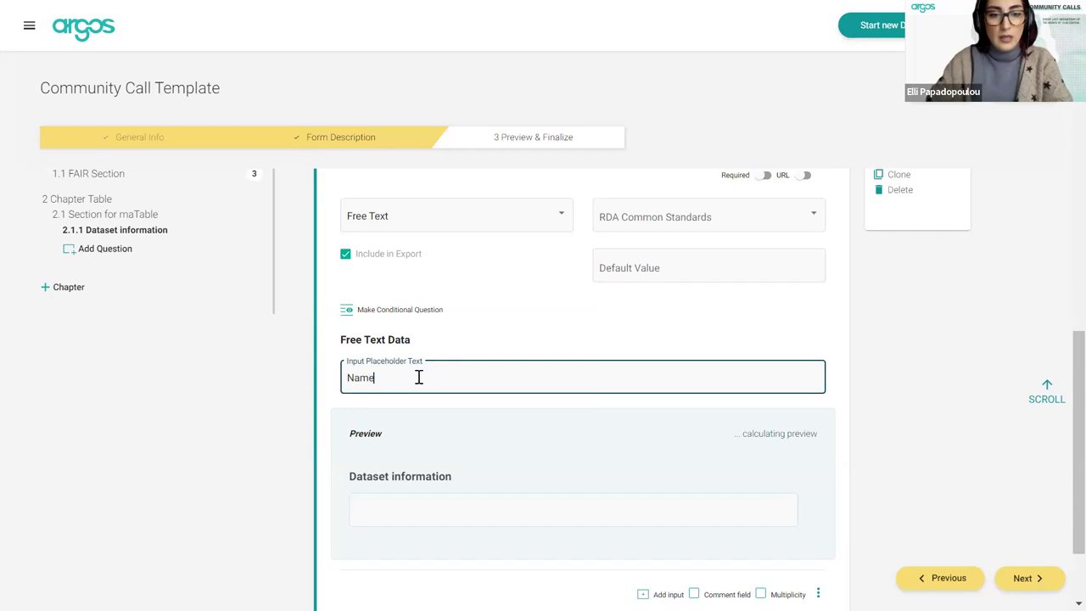
pyautogui.scroll(1, 521, 338)
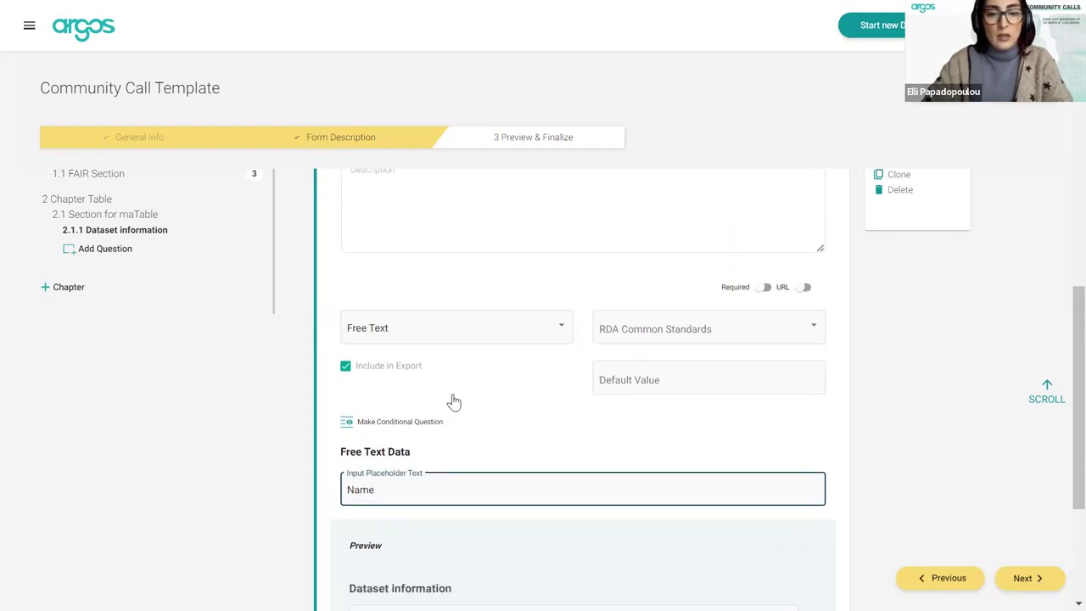
pyautogui.scroll(-2, 453, 402)
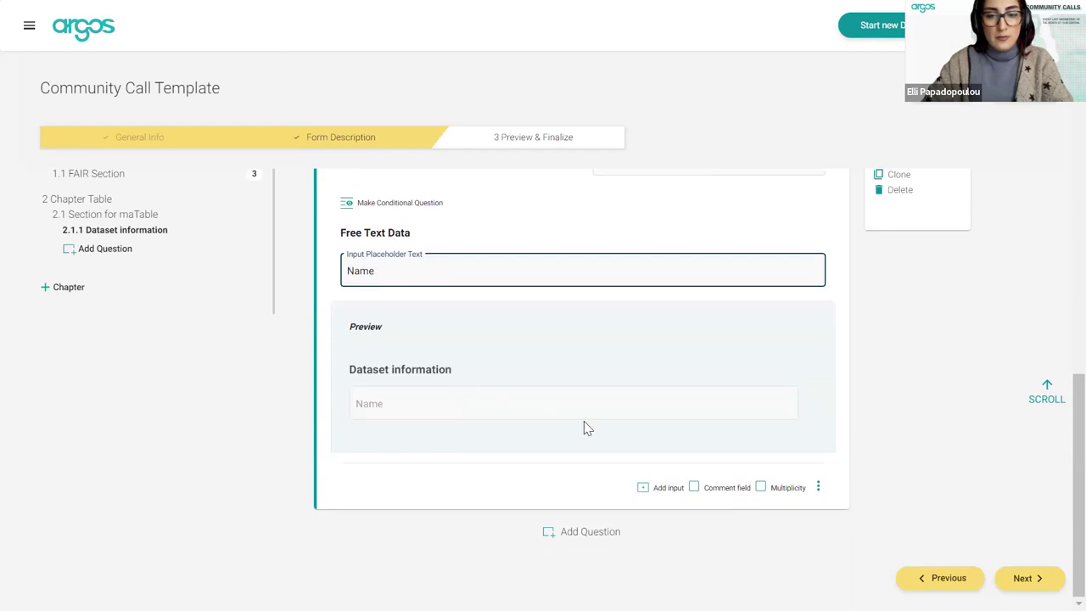
# Step: Add a Date Picker input to the "Dataset information" question with the placeholder text "Date"
pyautogui.click(642, 487)
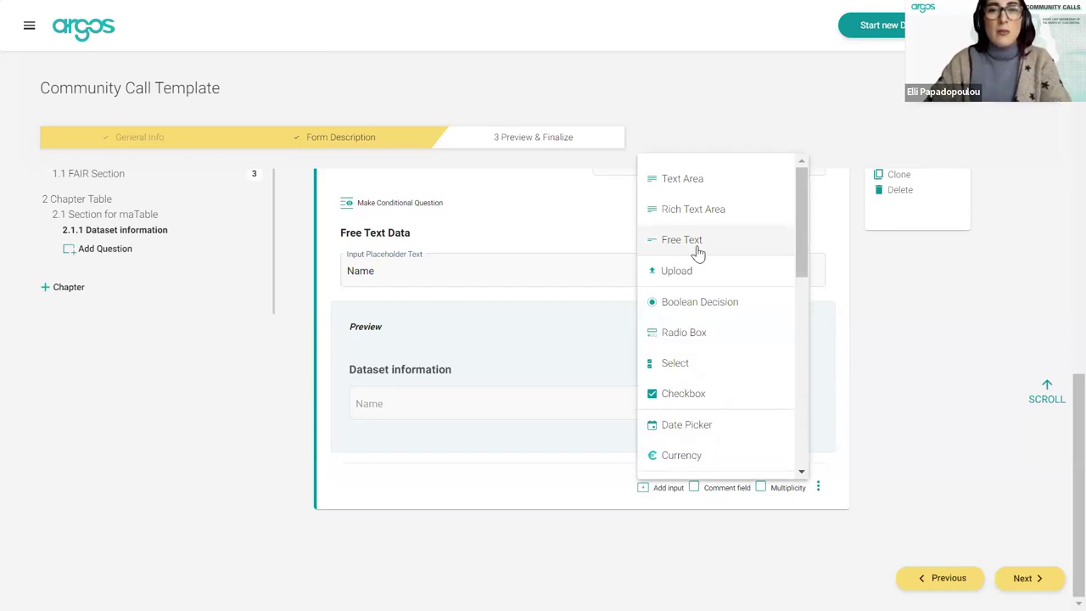
pyautogui.scroll(-1, 707, 364)
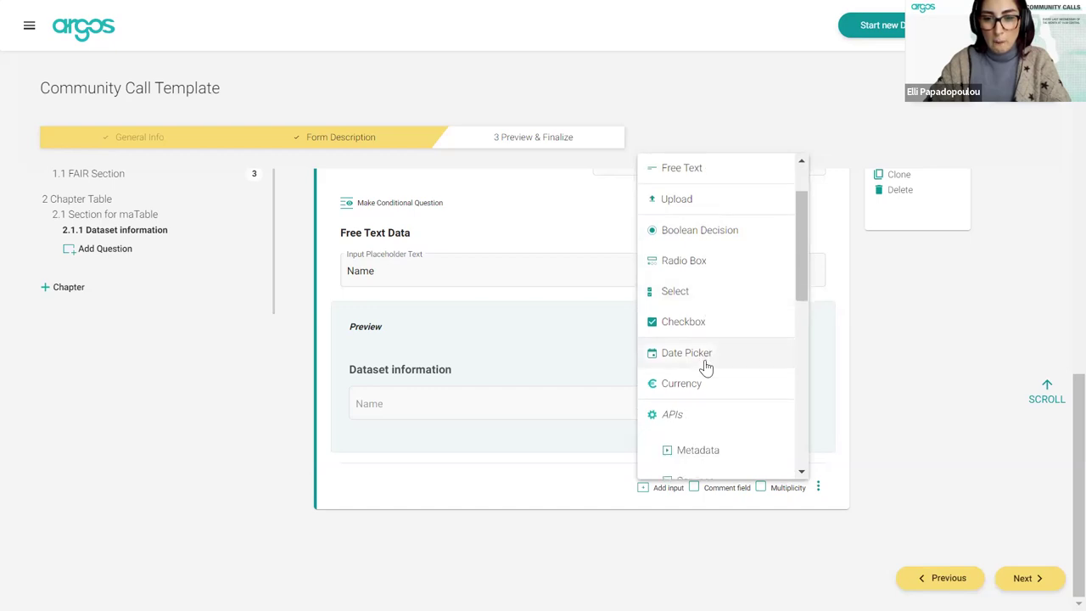
pyautogui.click(704, 363)
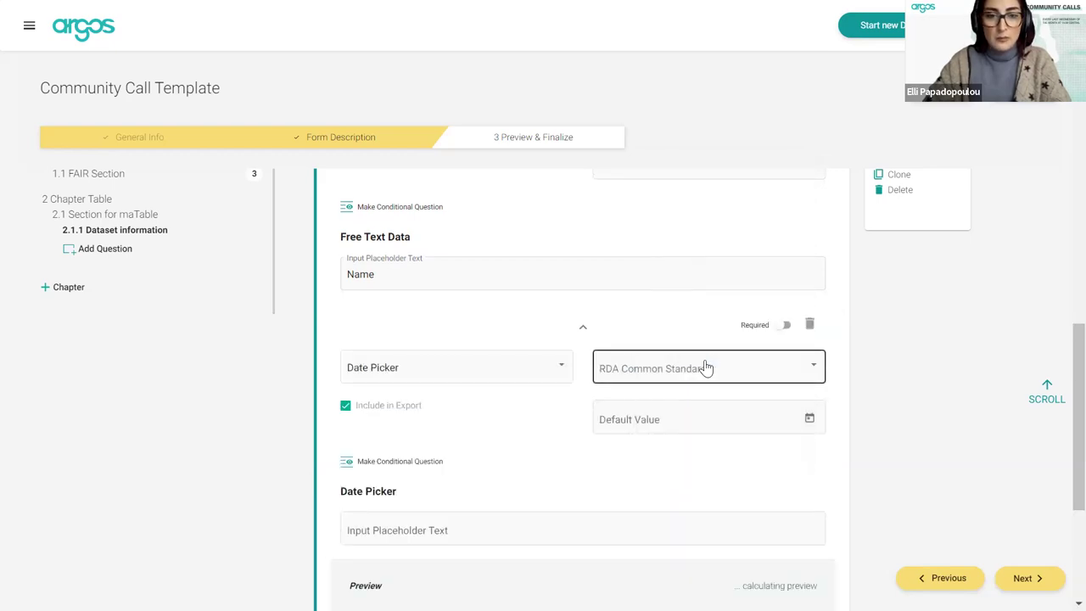
pyautogui.scroll(-1, 502, 503)
pyautogui.click(407, 439)
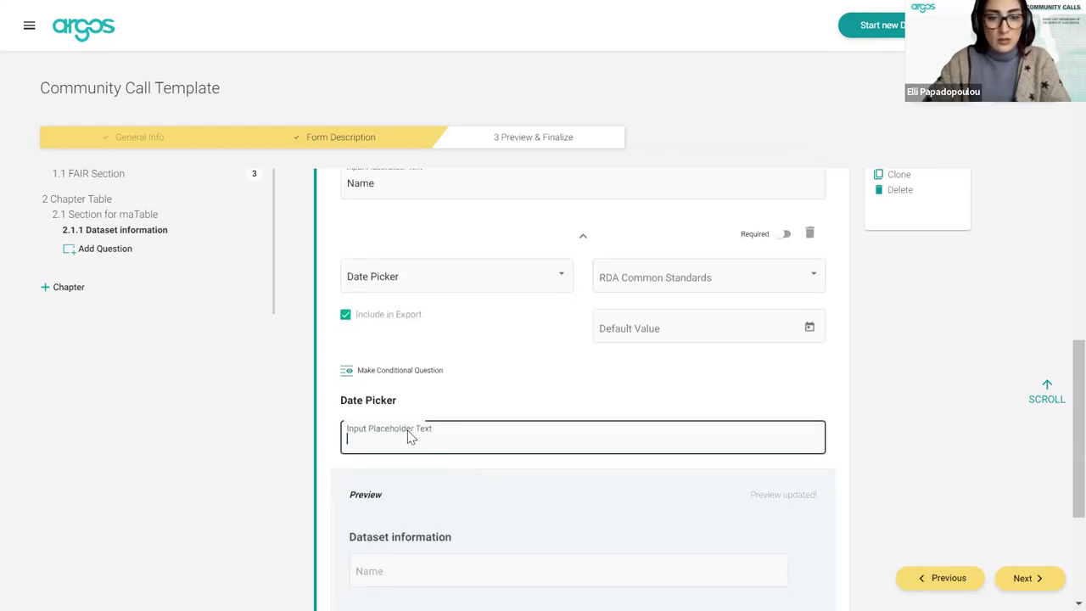
pyautogui.write('Date')
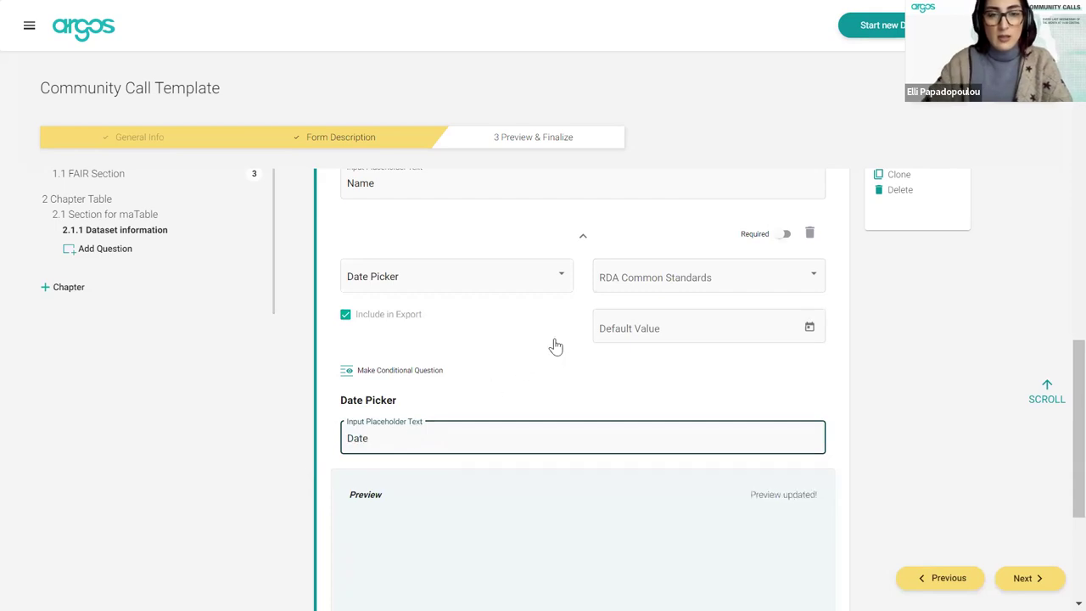
# Step: Make the Date Picker input required and check it in the question preview
pyautogui.scroll(2, 552, 344)
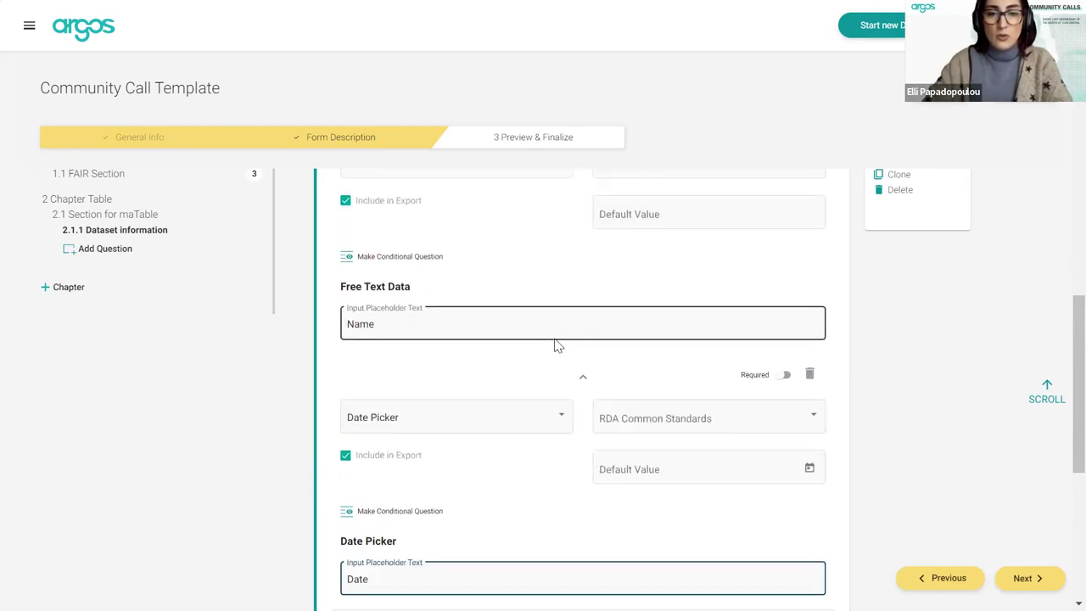
pyautogui.scroll(2, 555, 345)
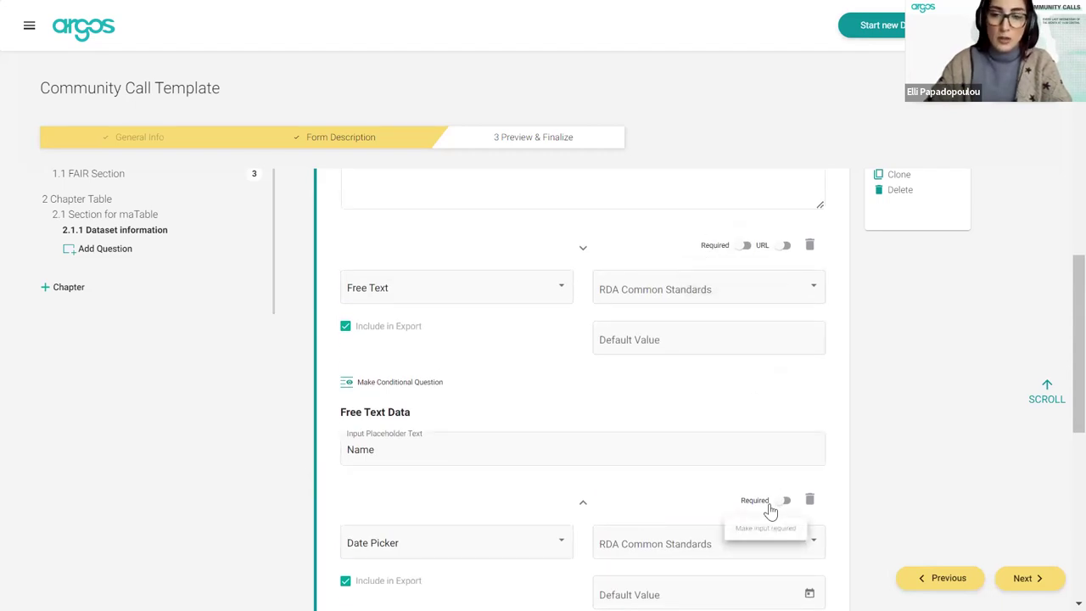
pyautogui.scroll(-6, 671, 504)
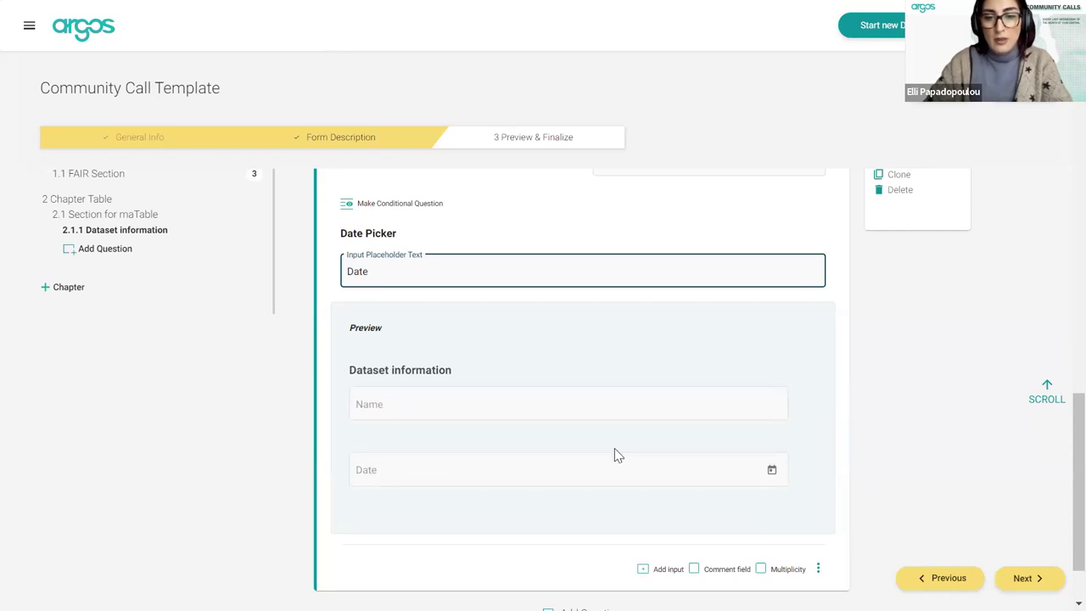
pyautogui.scroll(3, 615, 449)
pyautogui.click(785, 269)
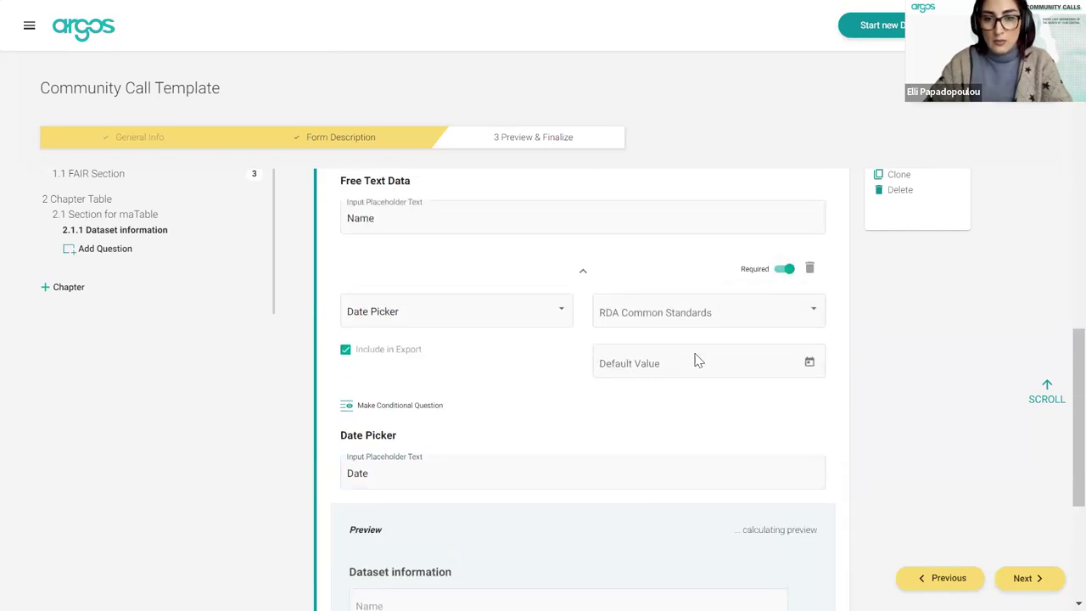
pyautogui.scroll(-4, 661, 497)
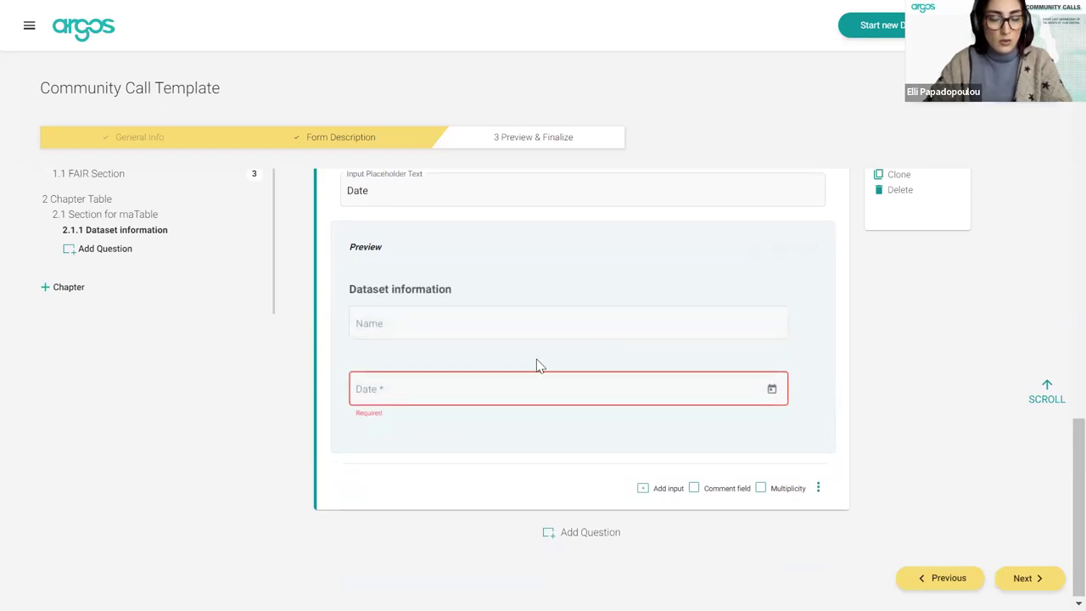
pyautogui.scroll(5, 631, 303)
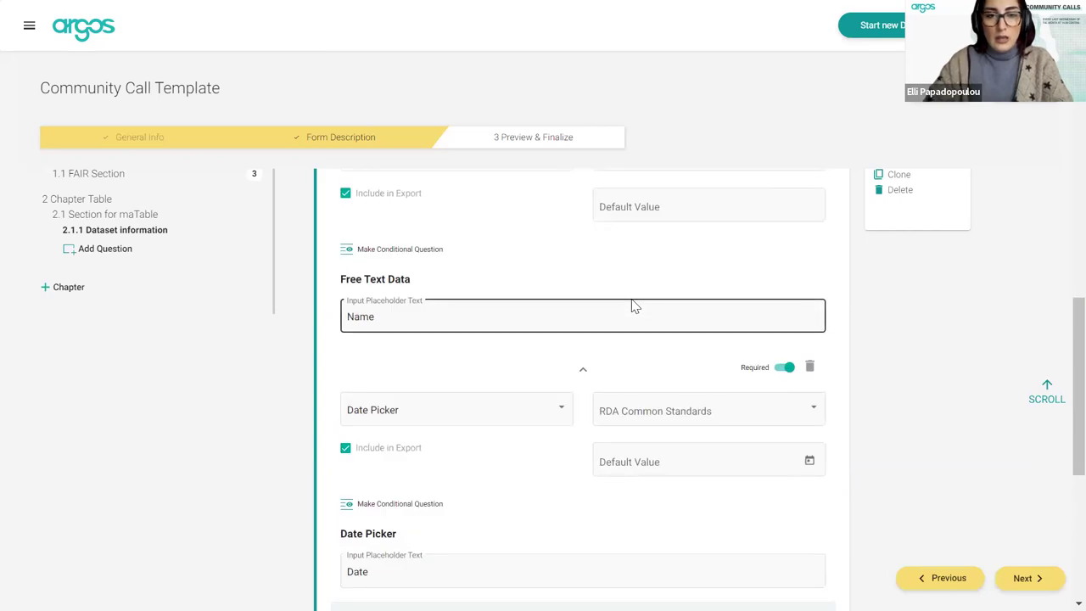
pyautogui.scroll(2, 633, 306)
# Step: Add a Metadata API input to the "Dataset information" question below the date input
pyautogui.scroll(-5, 633, 305)
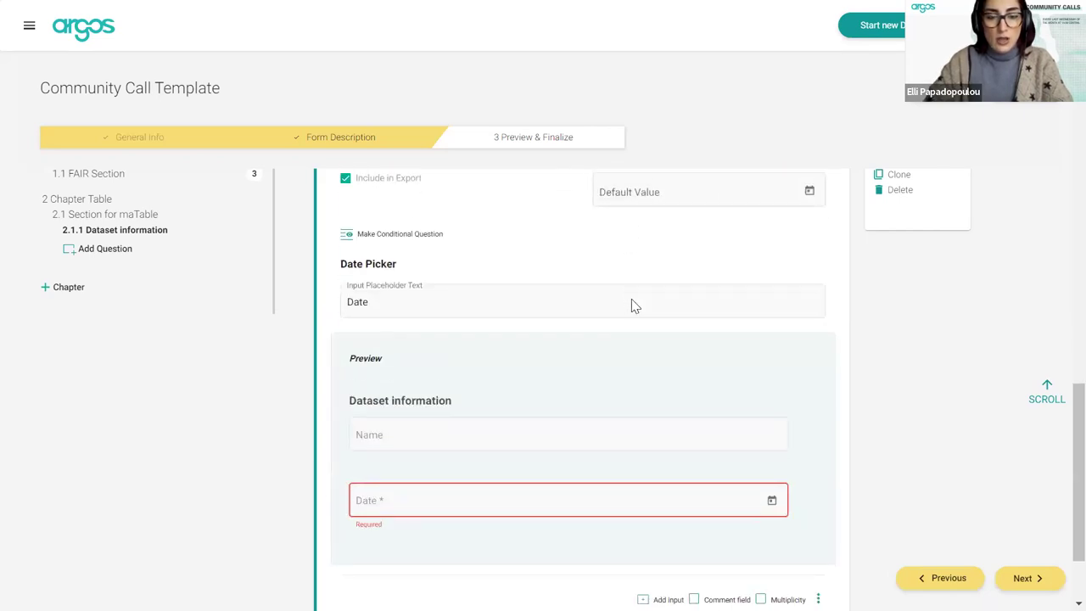
pyautogui.scroll(-2, 631, 303)
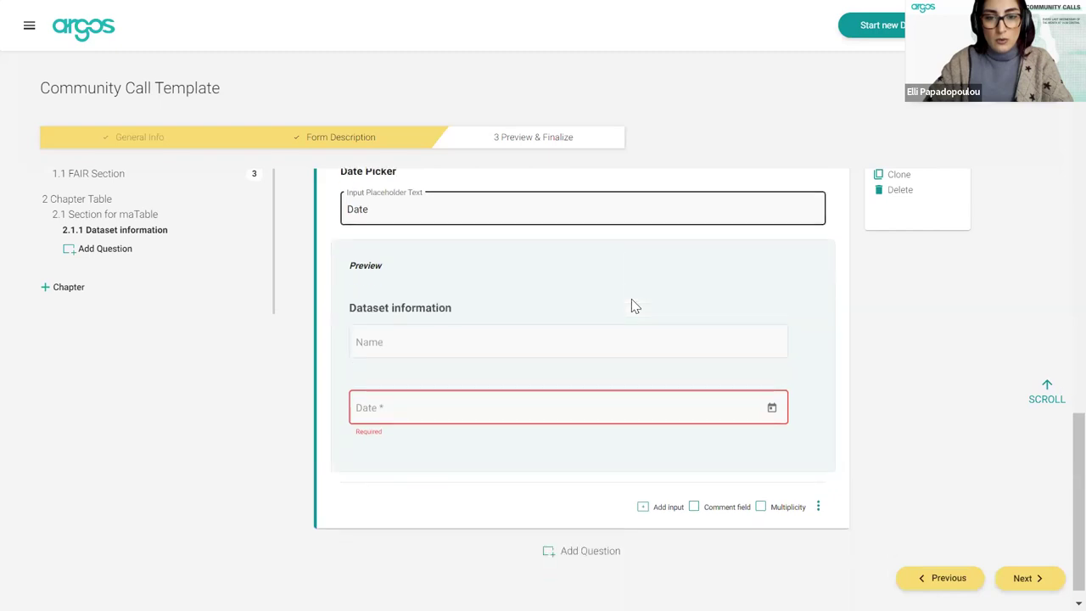
pyautogui.click(653, 492)
pyautogui.scroll(-2, 704, 366)
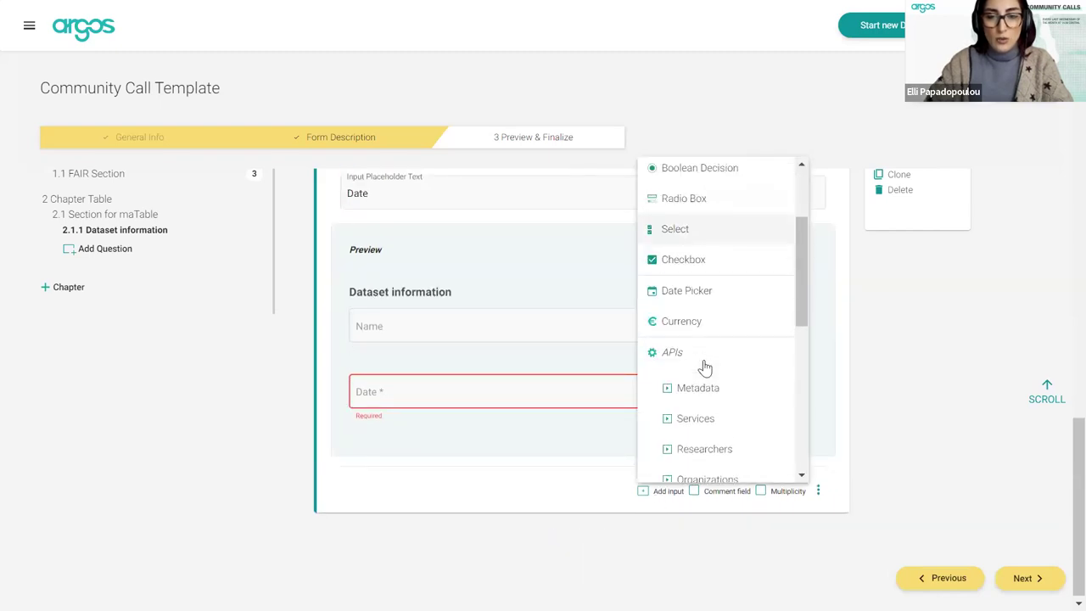
pyautogui.scroll(-1, 703, 366)
pyautogui.click(710, 384)
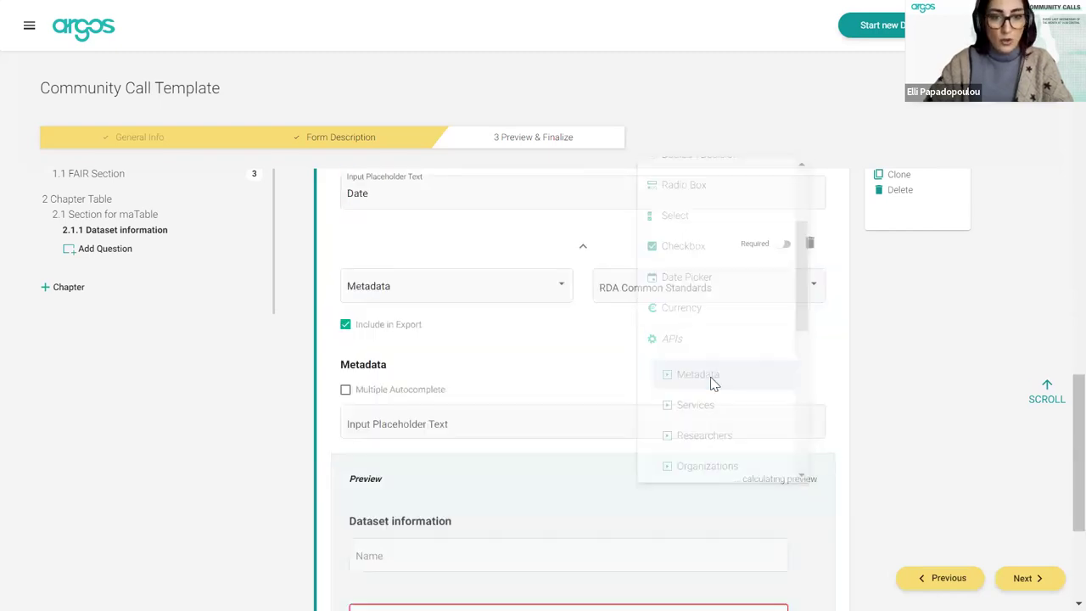
pyautogui.scroll(-2, 618, 495)
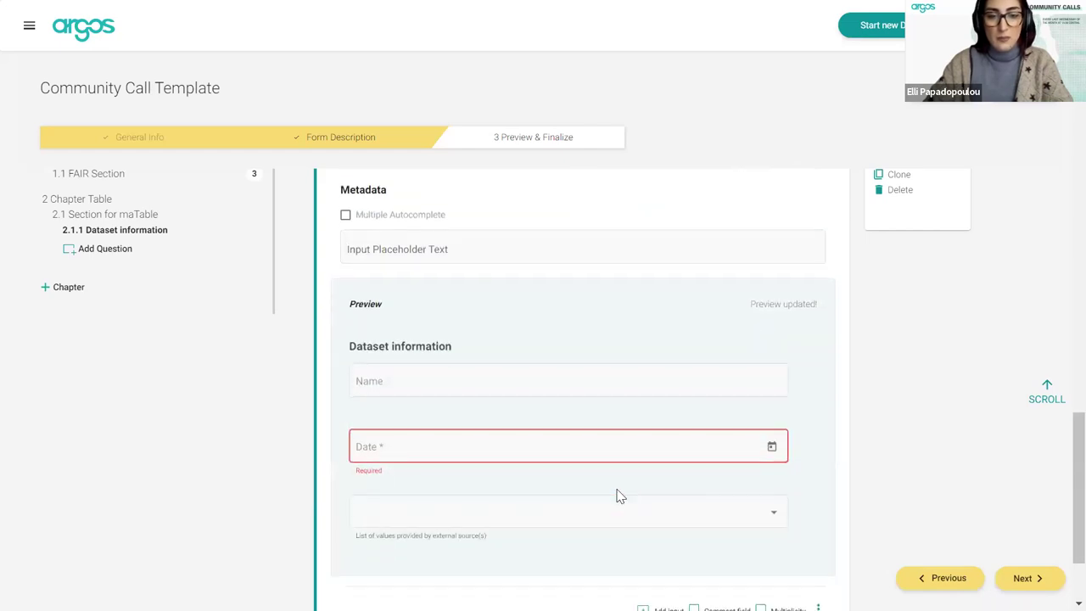
# Step: Set the placeholder text of the Metadata input to "Metadata" and check the preview
pyautogui.scroll(2, 617, 496)
pyautogui.click(439, 313)
pyautogui.write('Metedata')
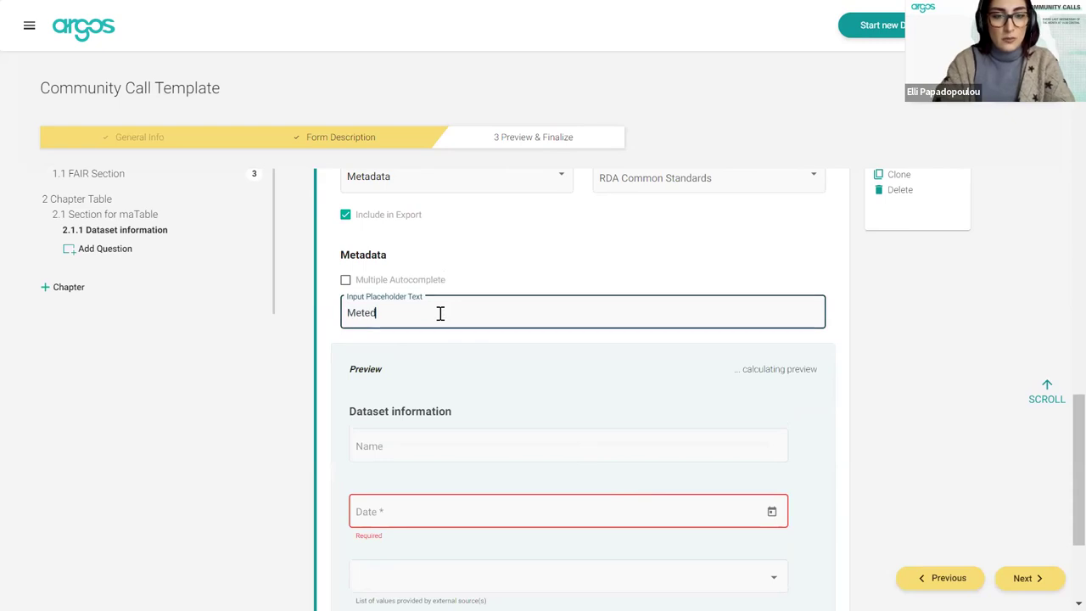
pyautogui.press('BackSpace')
pyautogui.press('BackSpace')
pyautogui.press('BackSpace')
pyautogui.press('BackSpace')
pyautogui.press('BackSpace')
pyautogui.write('adata')
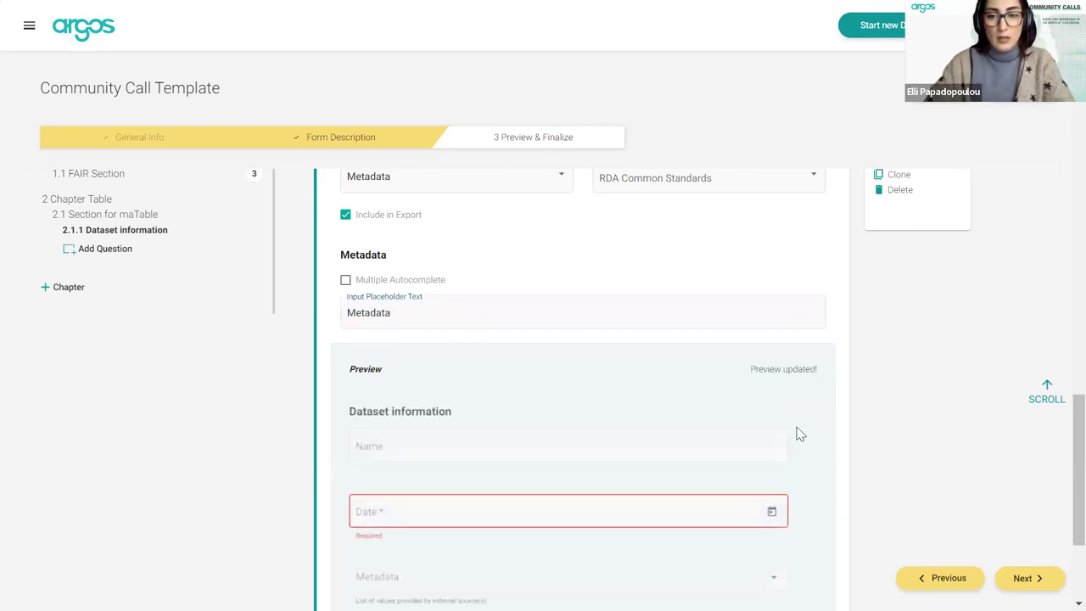
pyautogui.scroll(-2, 580, 500)
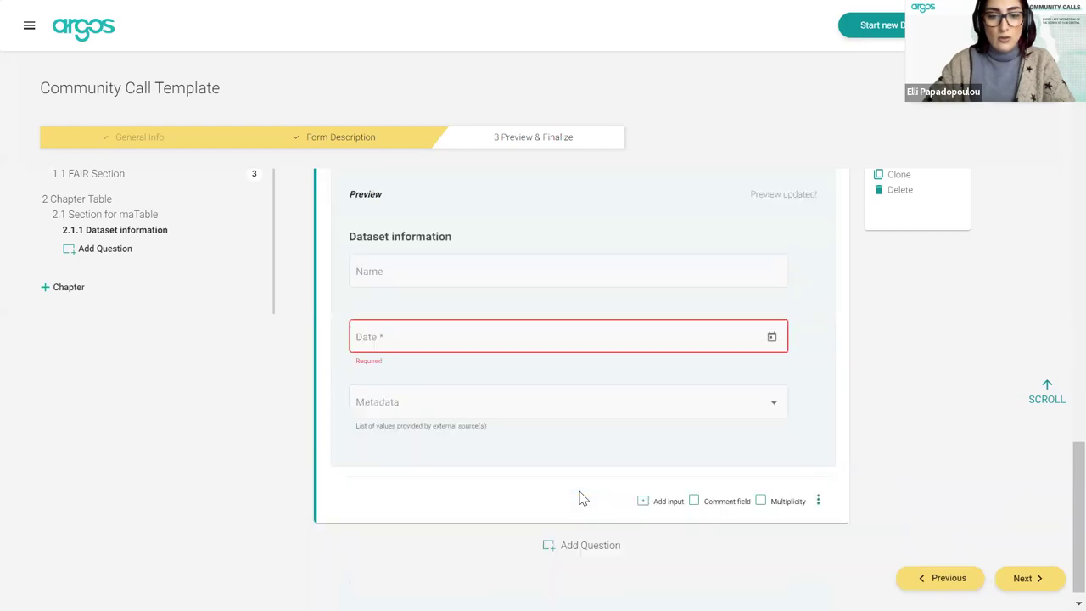
# Step: Add a Licenses API input to the "Dataset information" question with the placeholder text "Licenses"
pyautogui.click(660, 491)
pyautogui.scroll(-3, 713, 373)
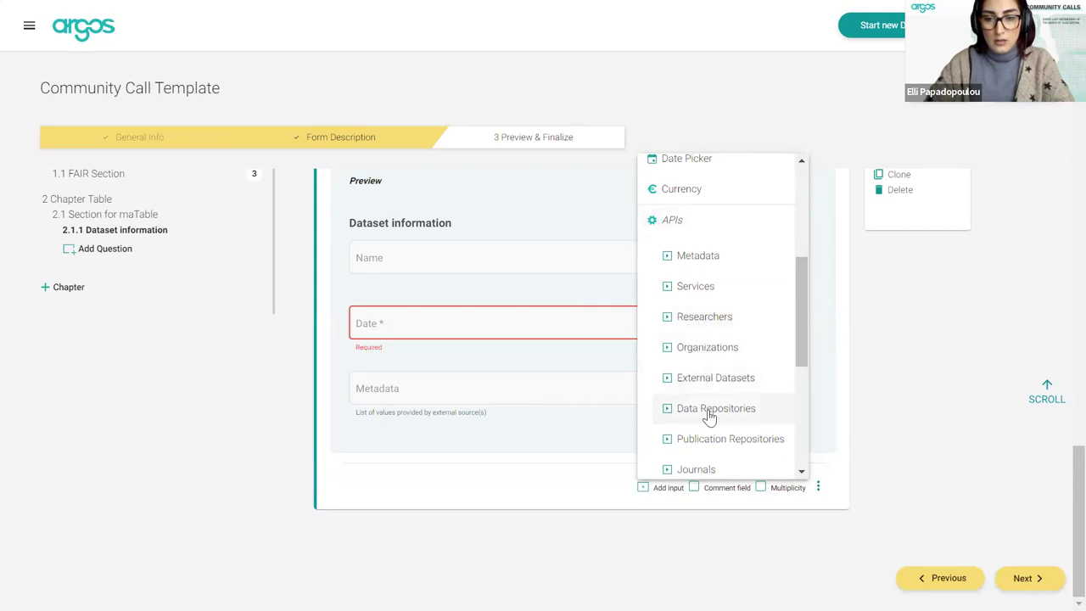
pyautogui.scroll(-3, 709, 437)
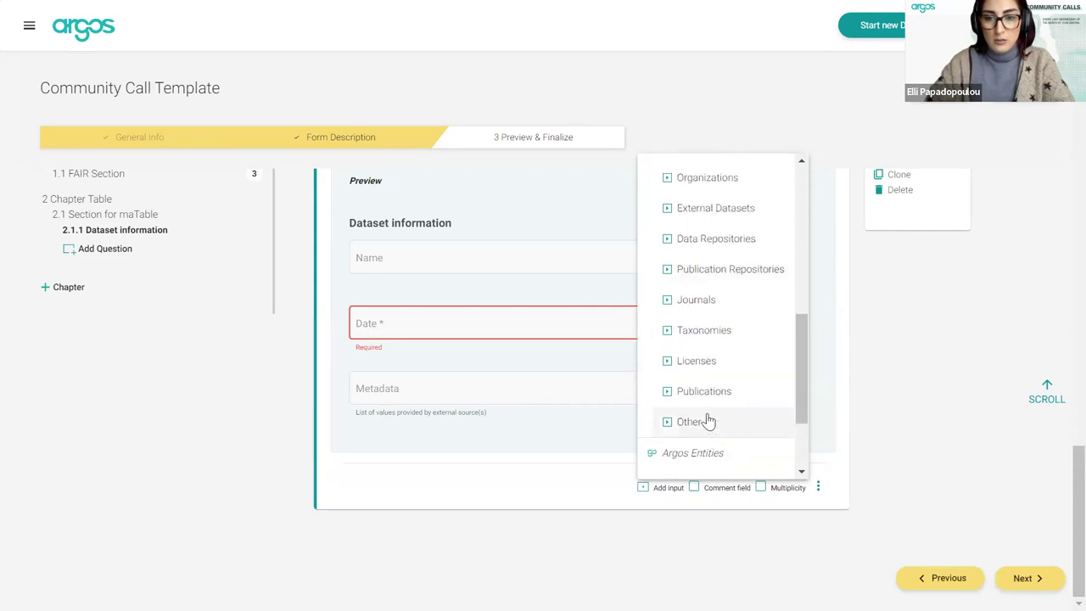
pyautogui.click(703, 363)
pyautogui.click(436, 354)
pyautogui.write('Licenses')
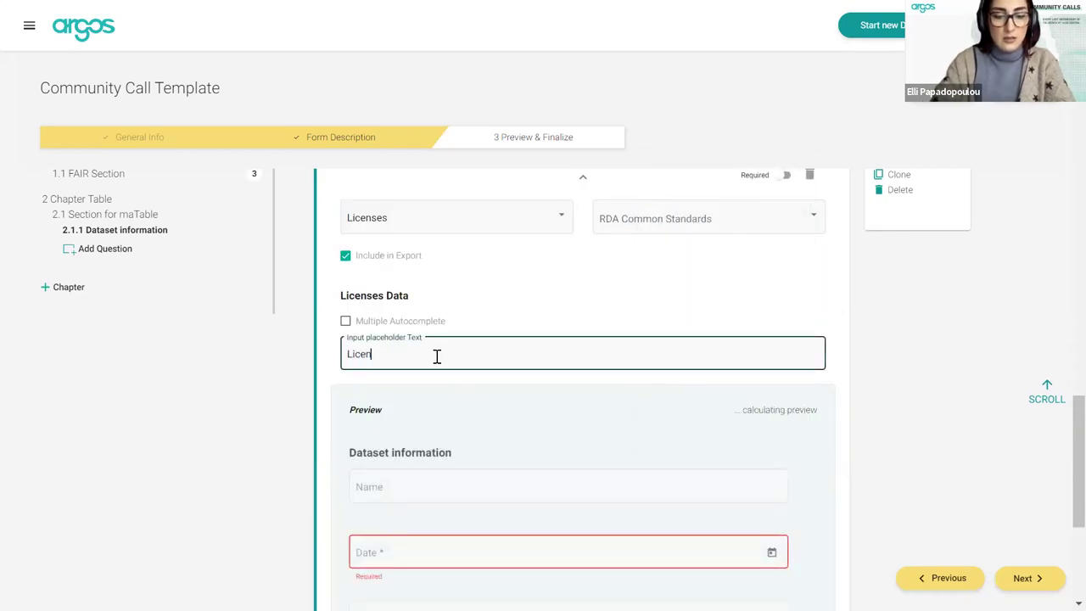
# Step: Make the Licenses input required and check the four inputs in the preview
pyautogui.click(782, 175)
pyautogui.scroll(-2, 739, 371)
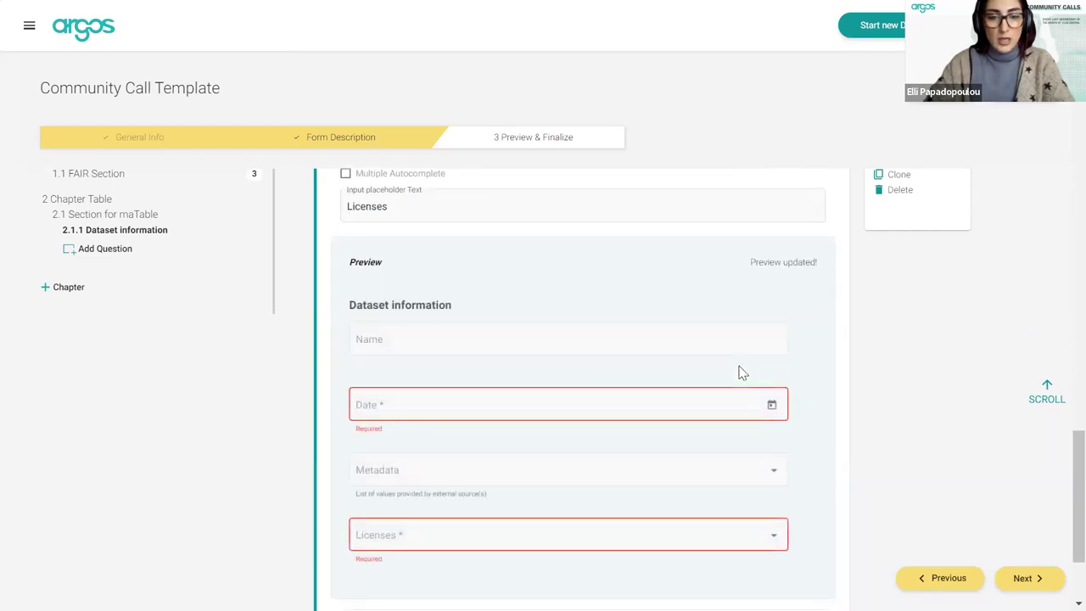
pyautogui.scroll(-1, 797, 445)
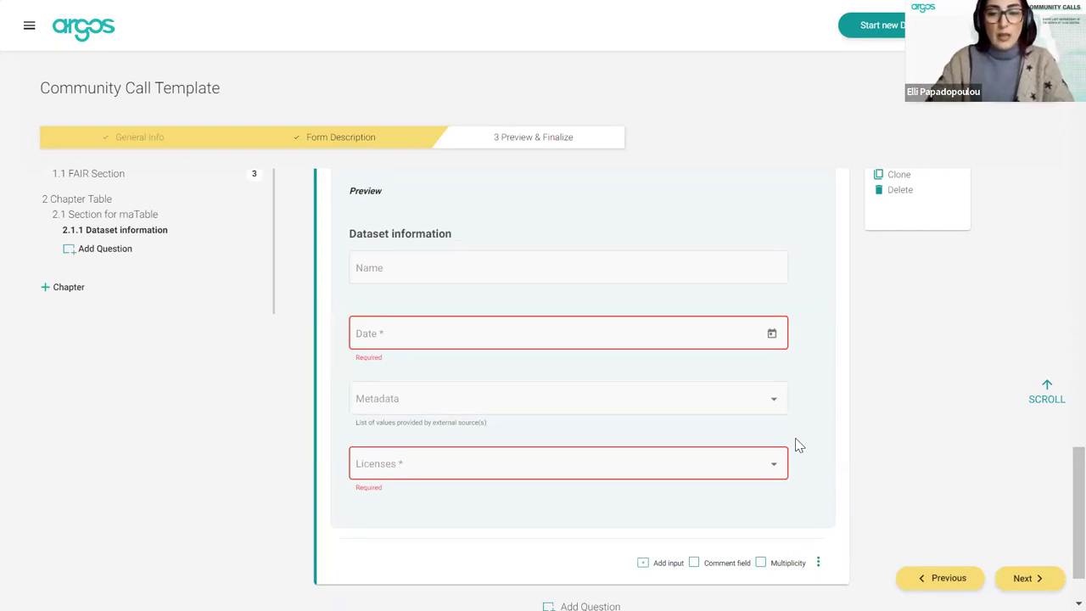
# Step: Enable multiplicity for the "Dataset information" question and set its maximum to 10
pyautogui.click(759, 566)
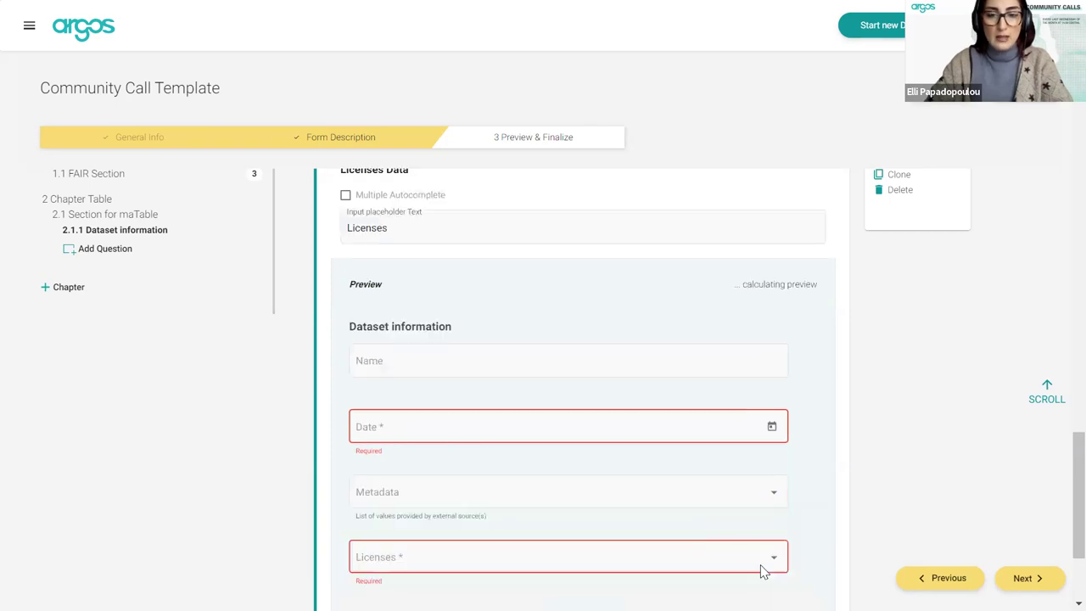
pyautogui.scroll(15, 684, 395)
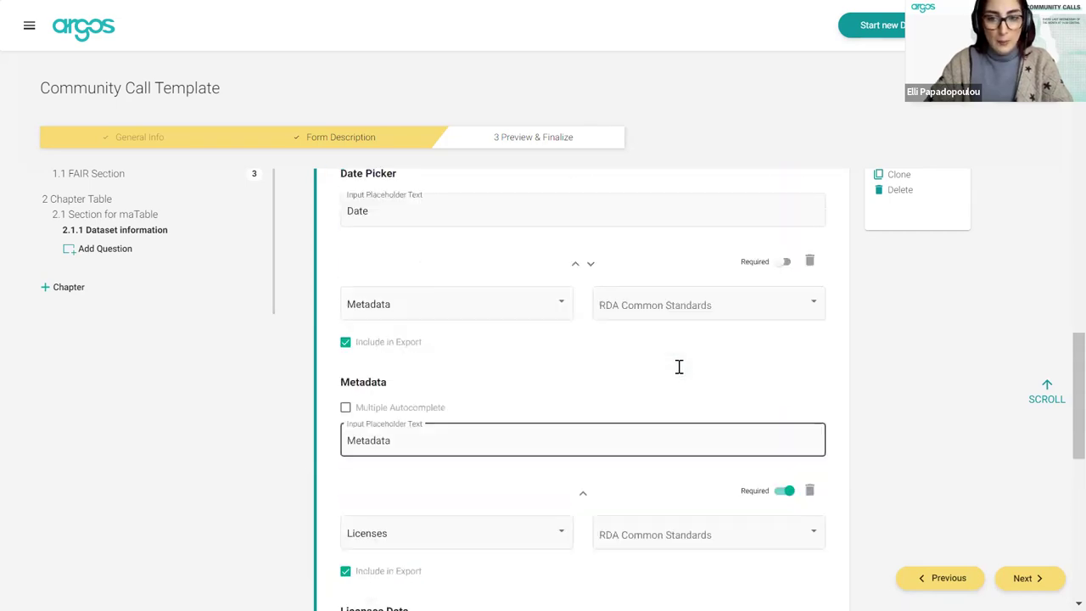
pyautogui.scroll(2, 681, 371)
pyautogui.scroll(-1, 681, 371)
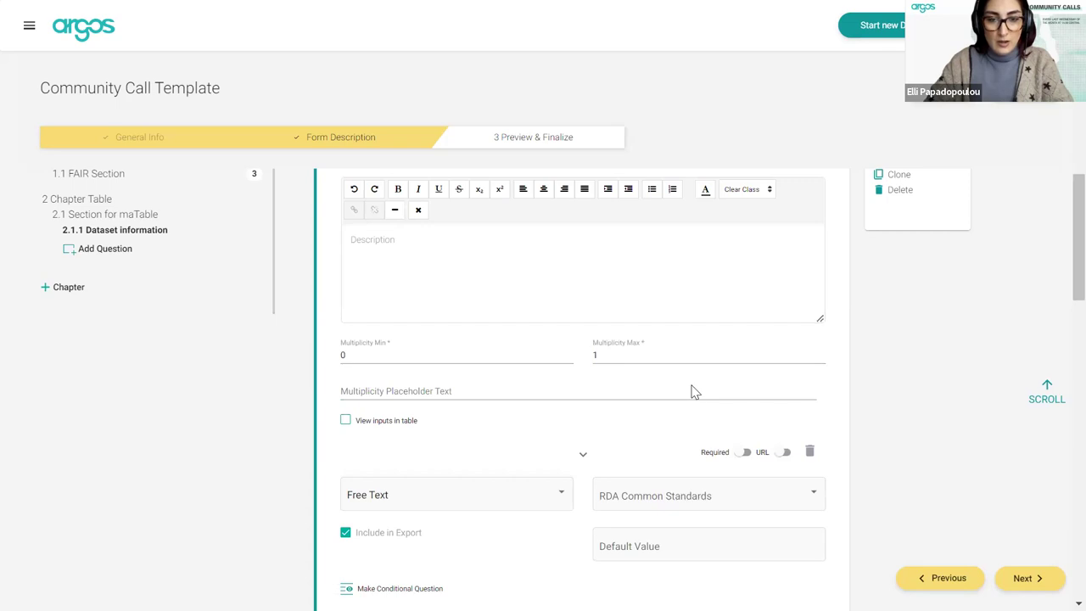
pyautogui.click(616, 357)
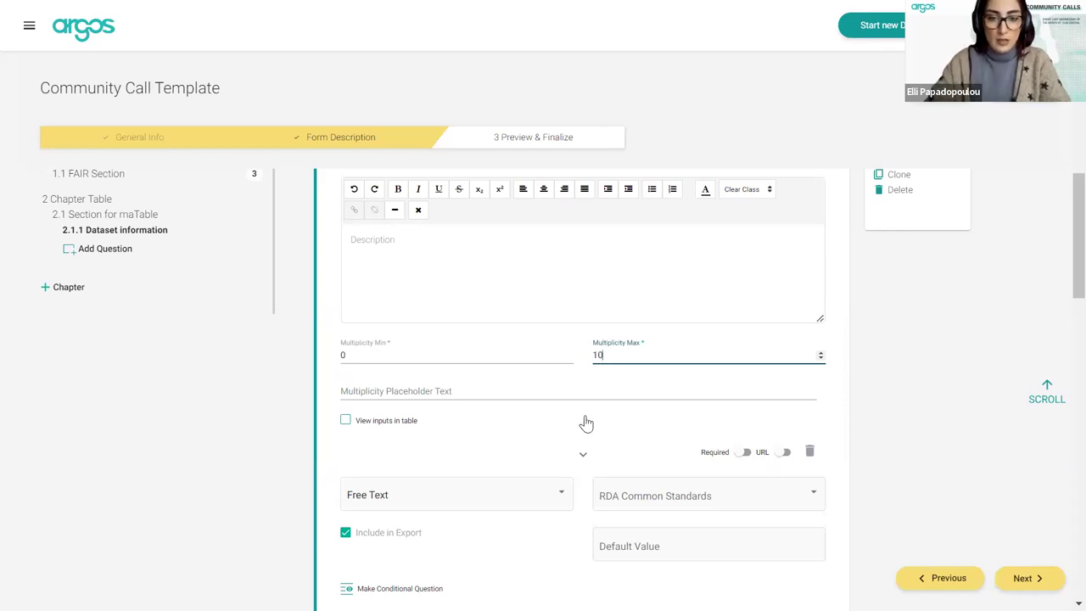
# Step: Turn on the table view for the inputs of "Dataset information" and check the resulting preview
pyautogui.click(342, 425)
pyautogui.click(344, 422)
pyautogui.scroll(-15, 541, 442)
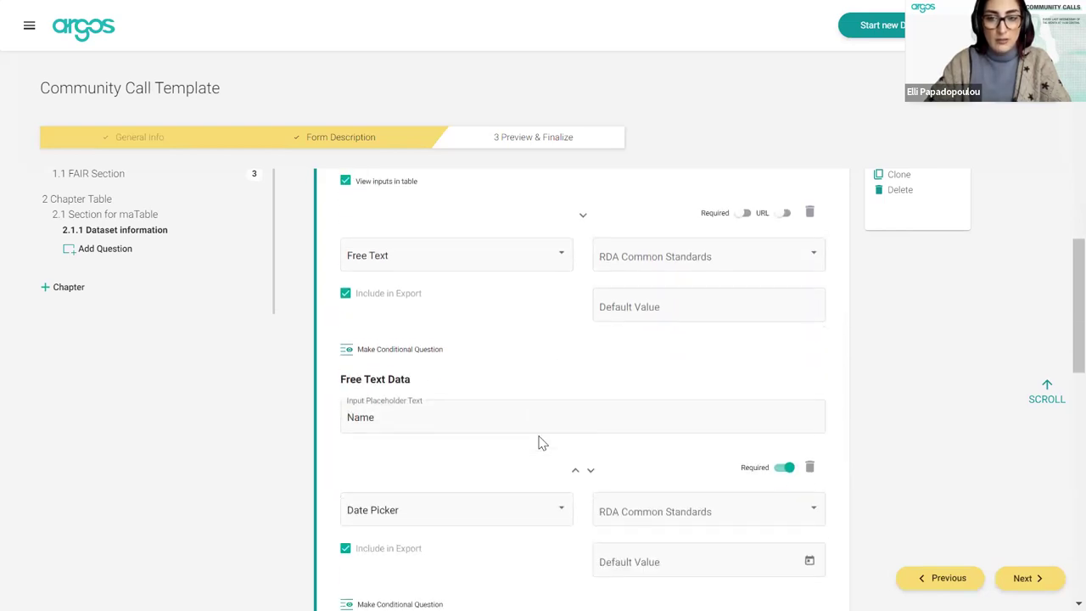
pyautogui.scroll(-1, 540, 442)
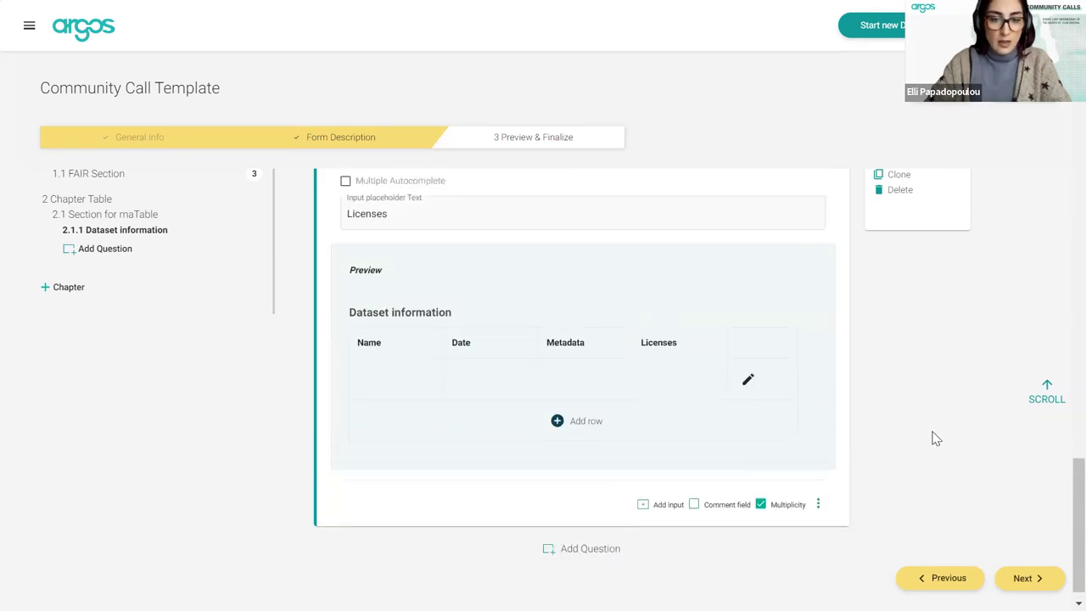
# Step: Map the free-text Name input of "Dataset information" to the RDA common standard dataset.distribution.access_url
pyautogui.scroll(10, 638, 269)
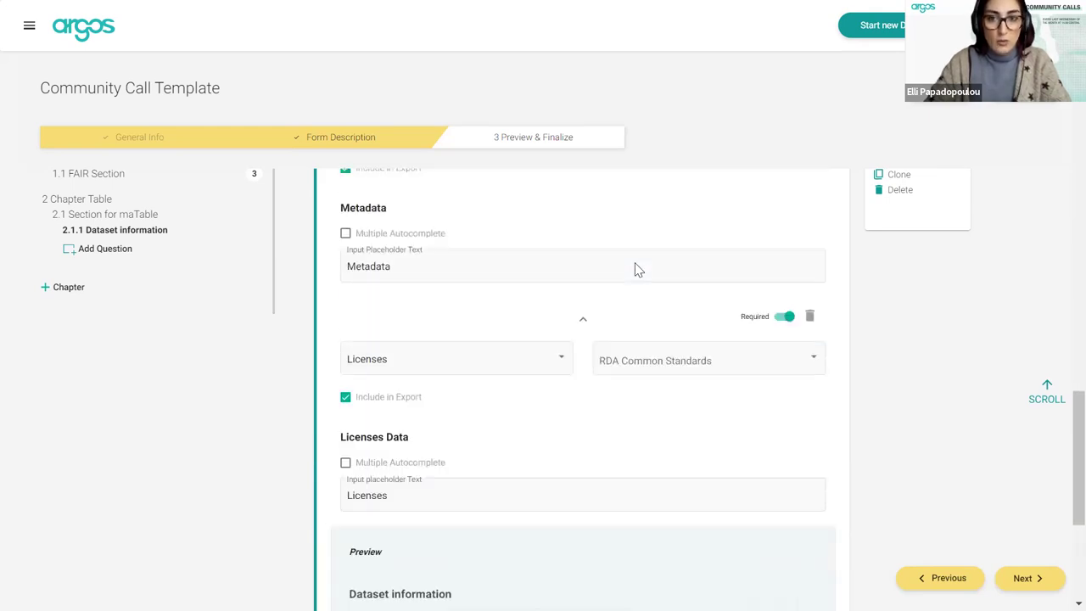
pyautogui.scroll(5, 638, 268)
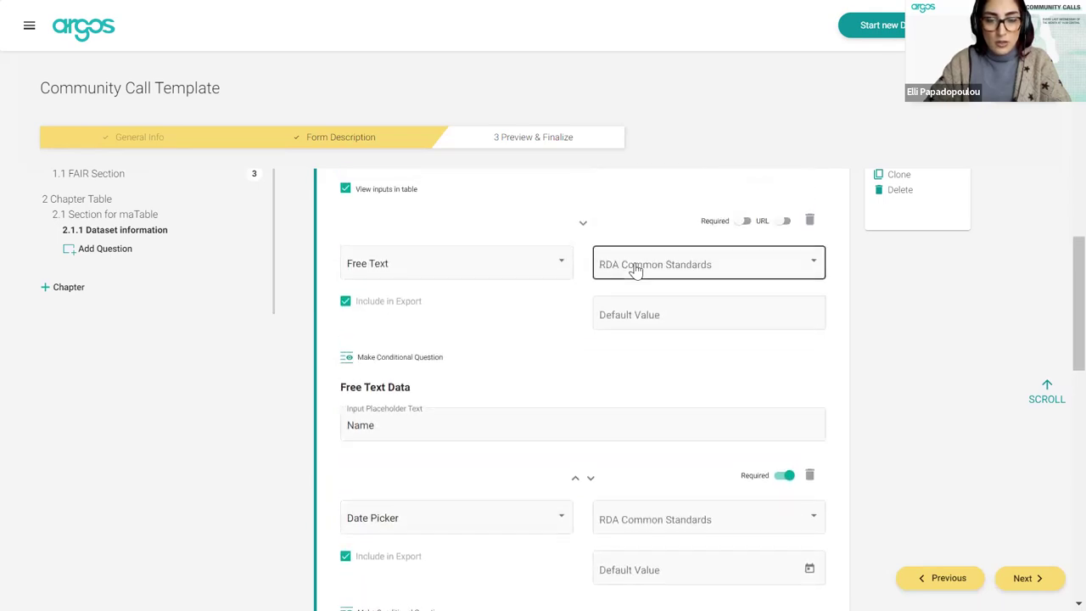
pyautogui.scroll(-1, 636, 270)
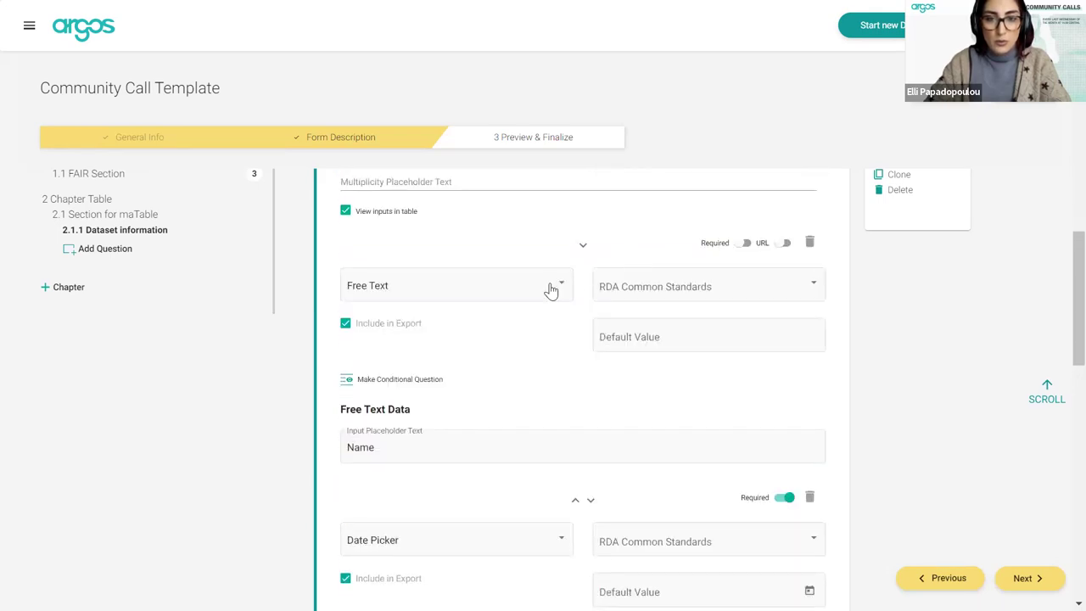
pyautogui.click(638, 293)
pyautogui.click(661, 355)
pyautogui.scroll(-2, 661, 427)
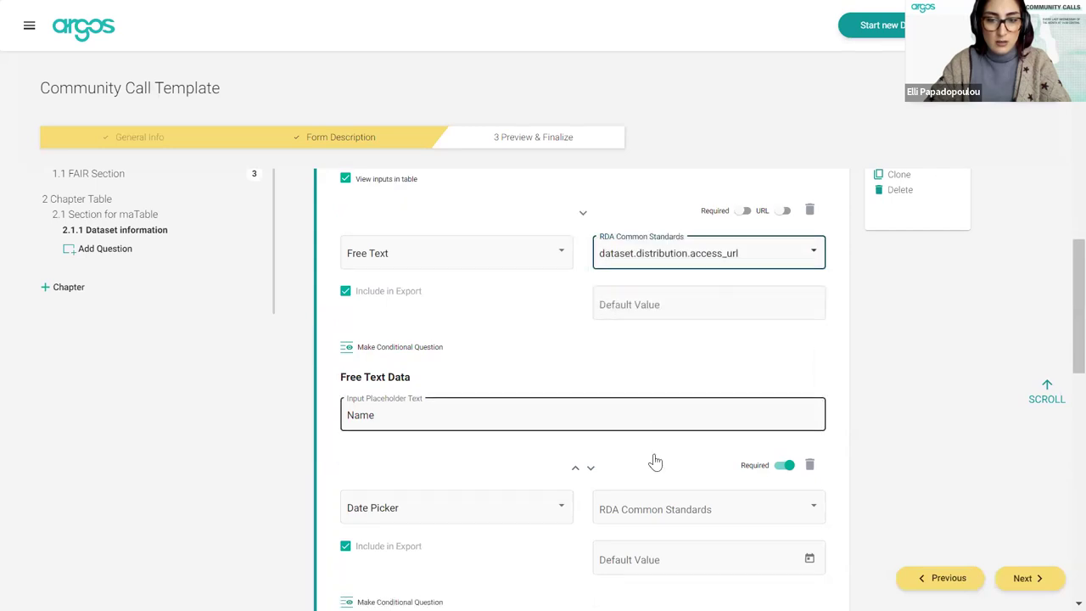
# Step: Look through the RDA common standards offered for the date picker and free-text inputs without changing either mapping
pyautogui.click(645, 458)
pyautogui.scroll(-3, 647, 542)
pyautogui.scroll(-5, 646, 543)
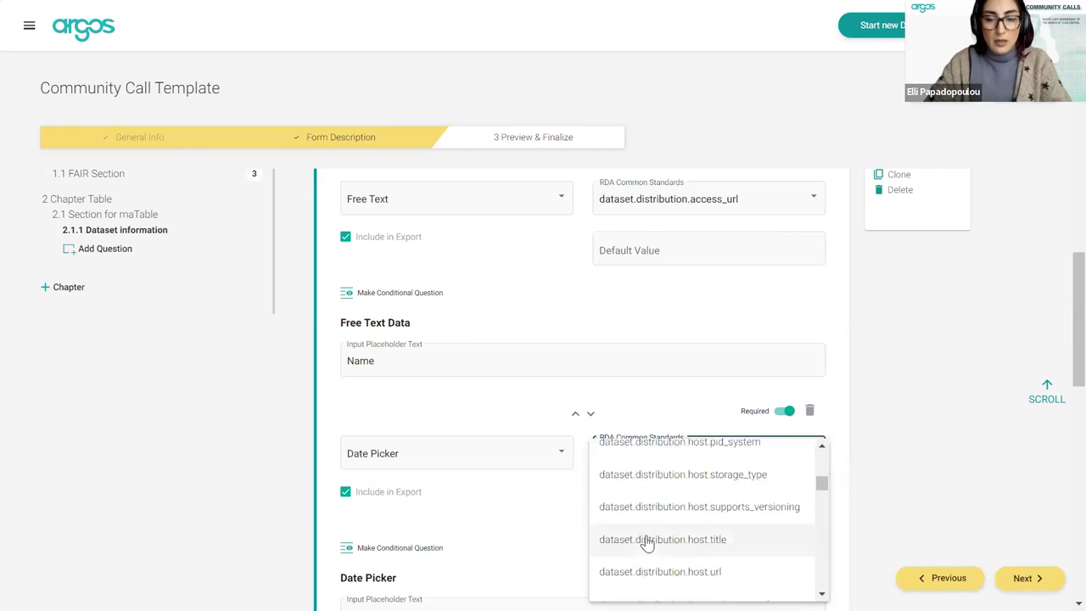
pyautogui.scroll(-2, 647, 542)
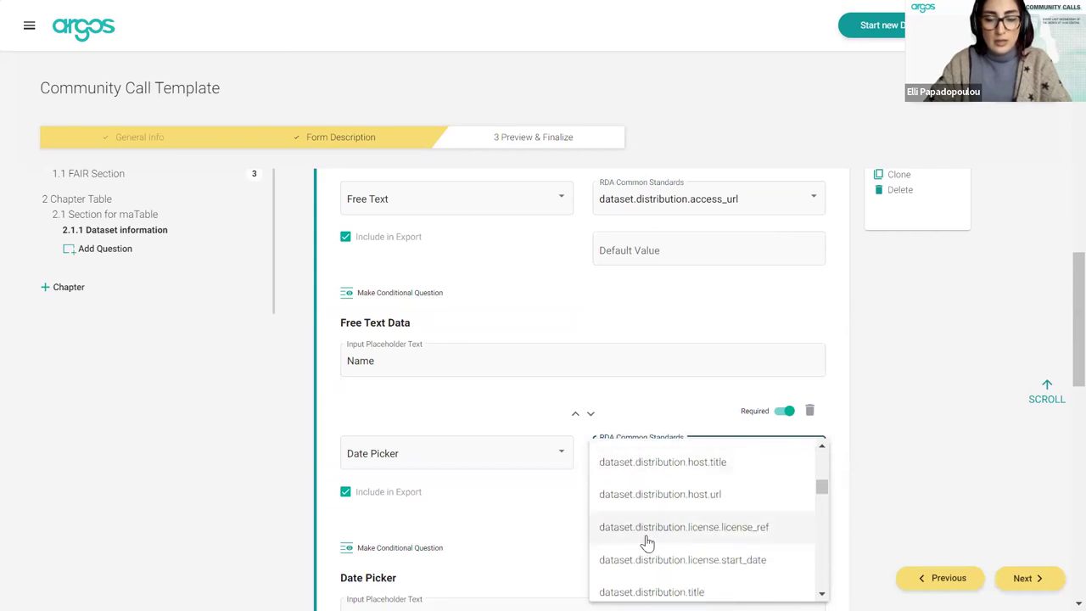
pyautogui.scroll(-1, 646, 543)
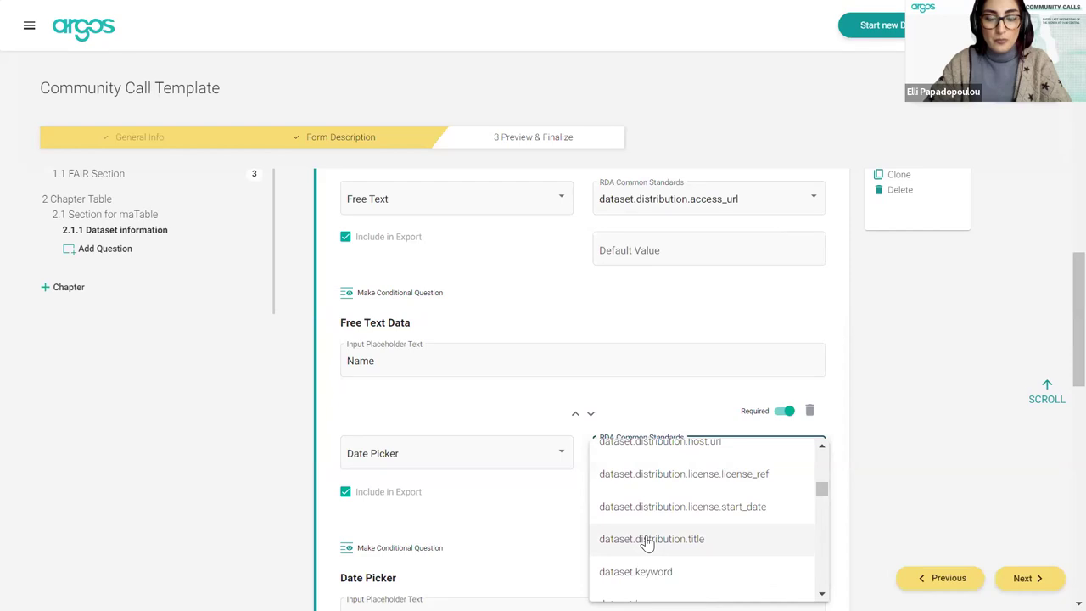
pyautogui.click(684, 212)
pyautogui.click(680, 210)
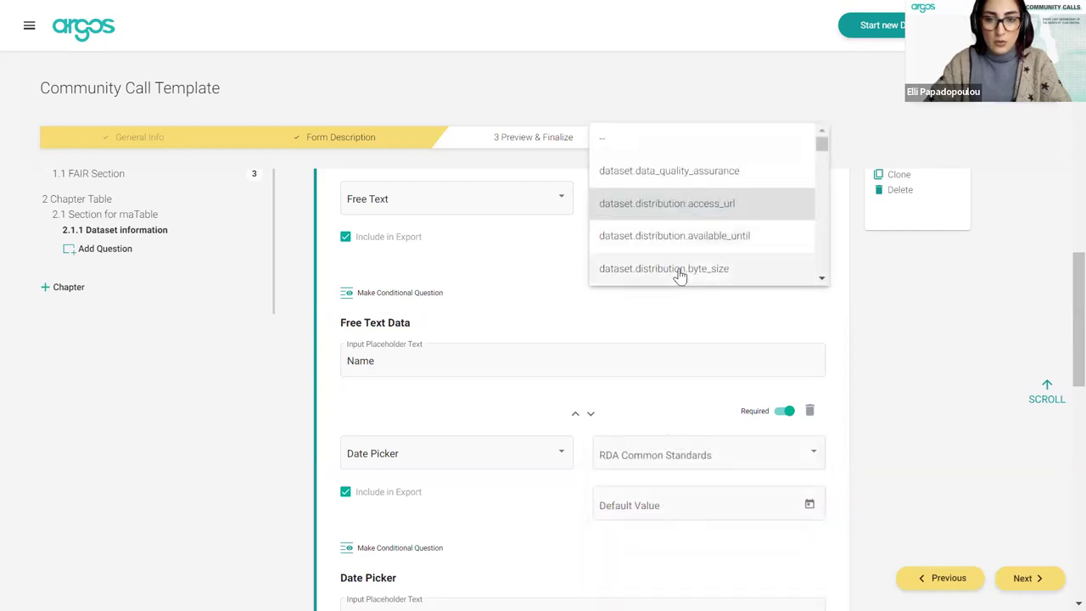
pyautogui.scroll(-2, 681, 274)
pyautogui.scroll(-3, 681, 274)
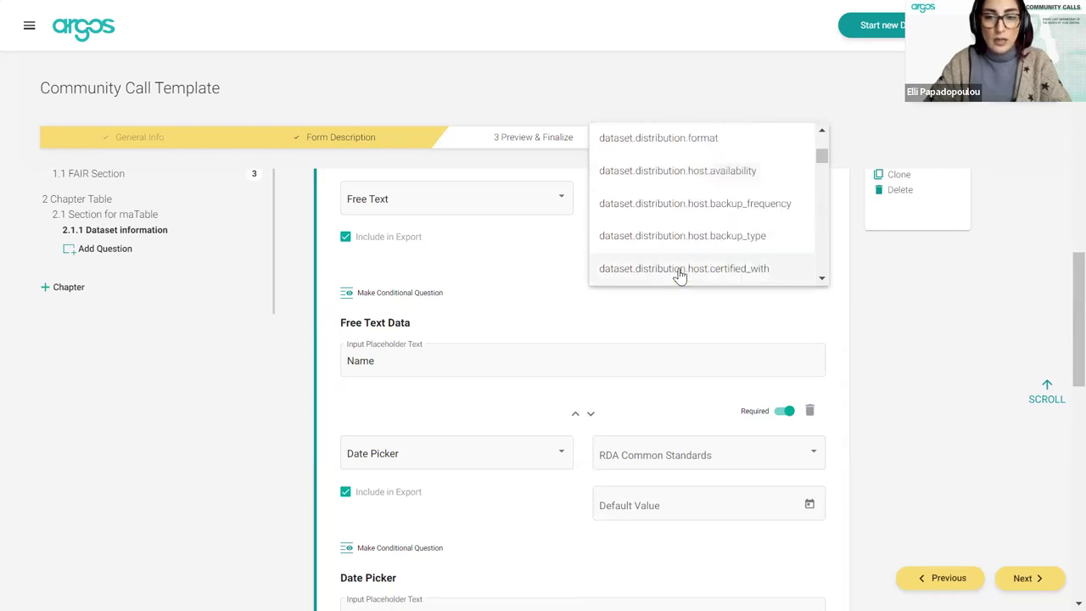
pyautogui.click(843, 344)
# Step: Open the Preview & Finalize stage of the template and answer Yes to question 1.1.1 in the FAIR Section
pyautogui.scroll(-5, 622, 413)
pyautogui.scroll(-5, 623, 414)
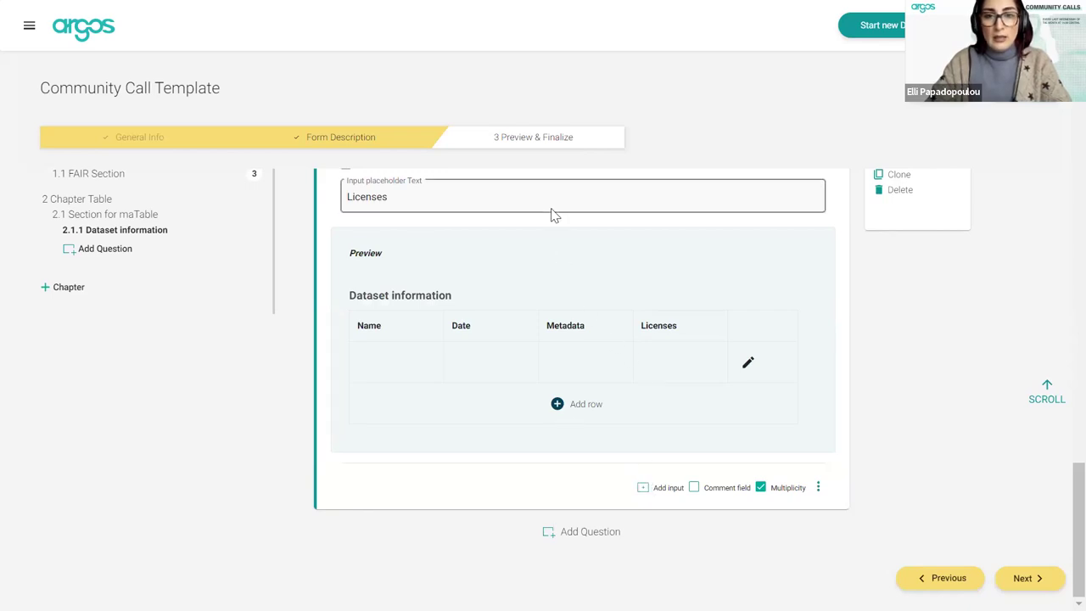
pyautogui.click(512, 141)
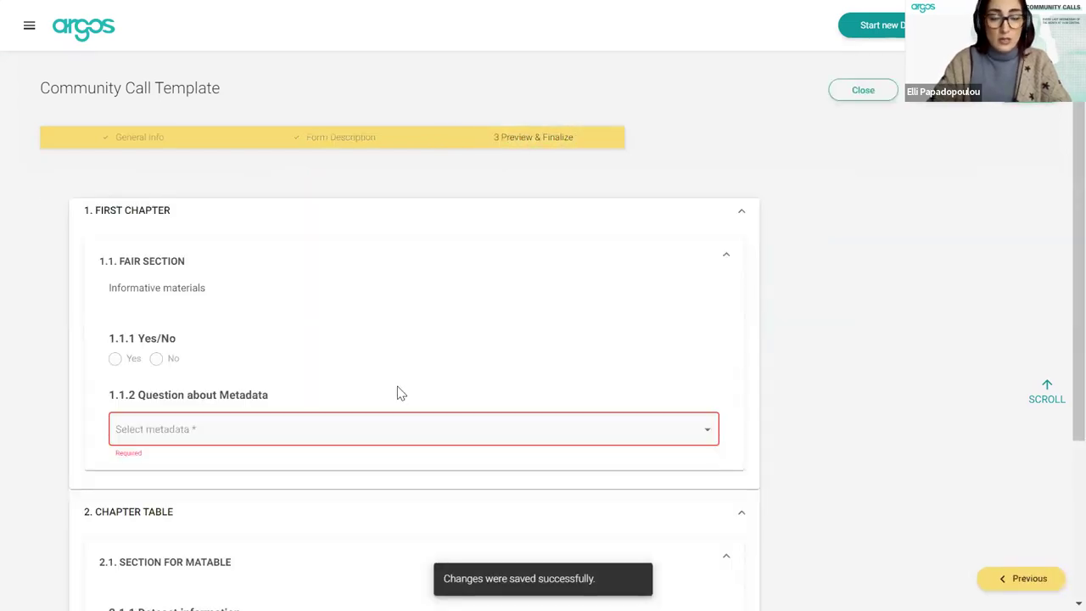
pyautogui.click(115, 360)
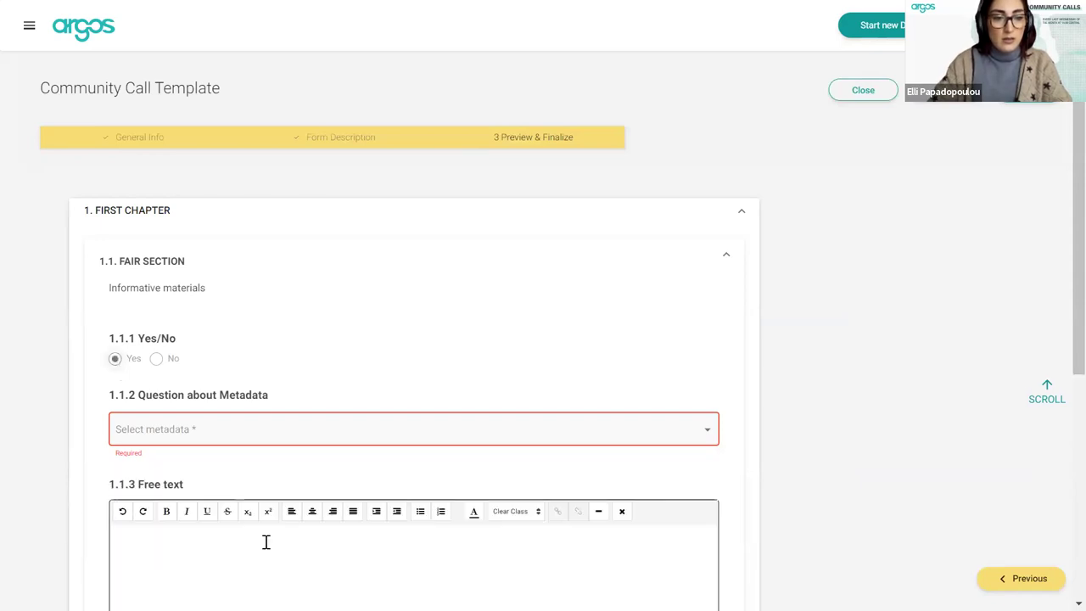
# Step: Select AgMES (Agricultural Metadata Element Set) and CERIF in the preview's metadata question, and place the cursor in the Free text answer
pyautogui.scroll(-2, 265, 541)
pyautogui.click(213, 293)
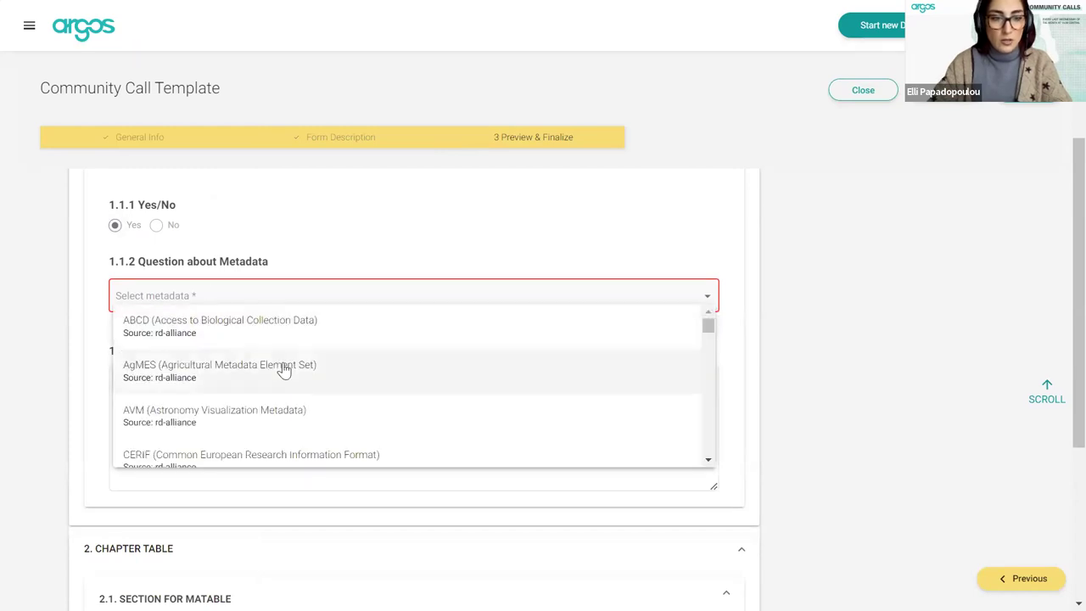
pyautogui.click(284, 371)
pyautogui.scroll(-1, 364, 455)
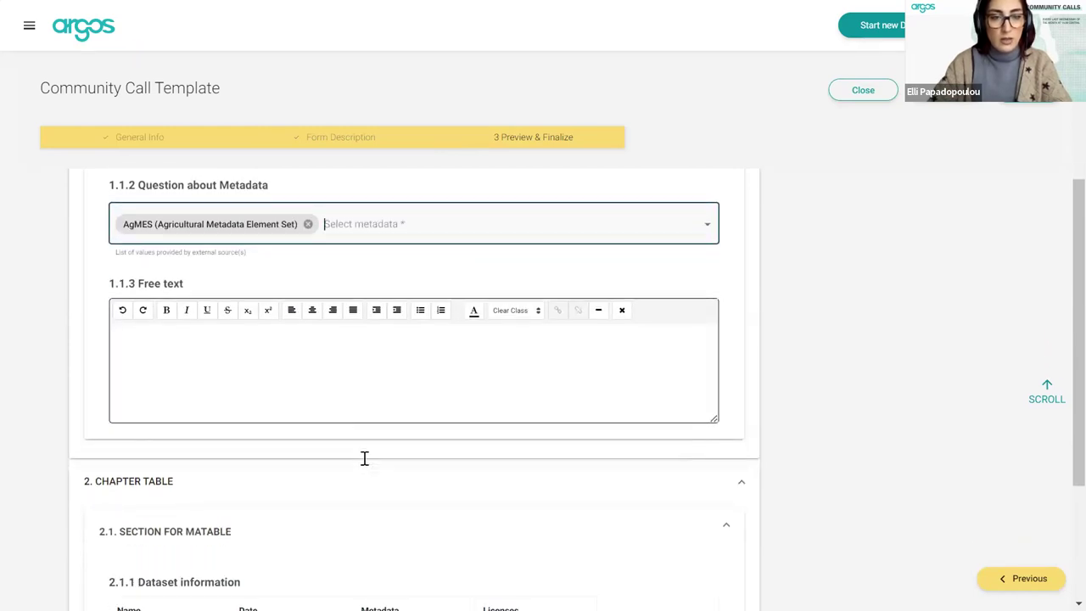
pyautogui.click(408, 221)
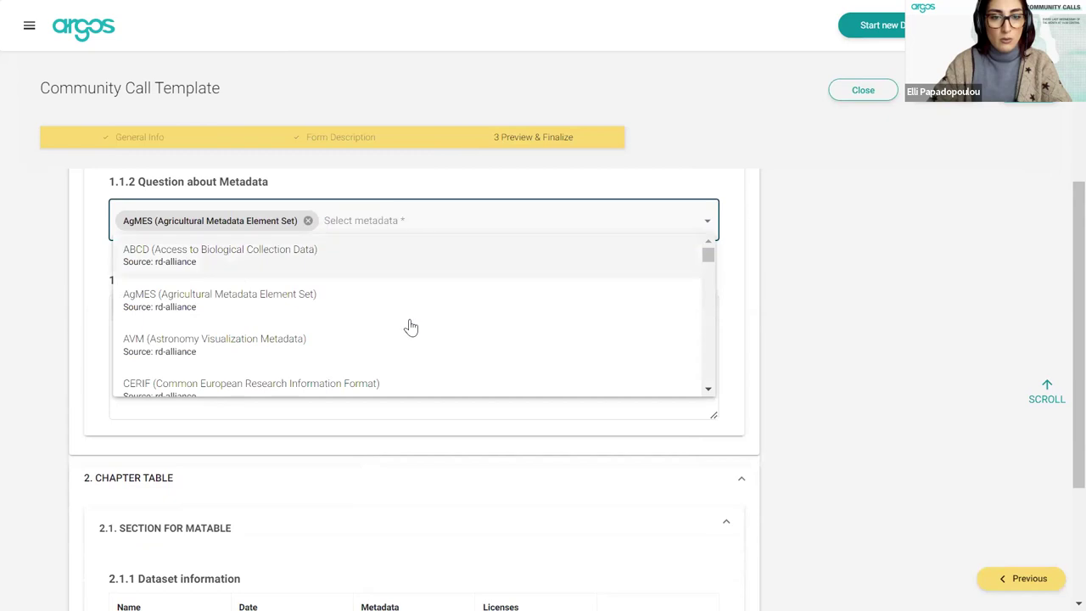
pyautogui.click(417, 383)
pyautogui.scroll(-2, 417, 381)
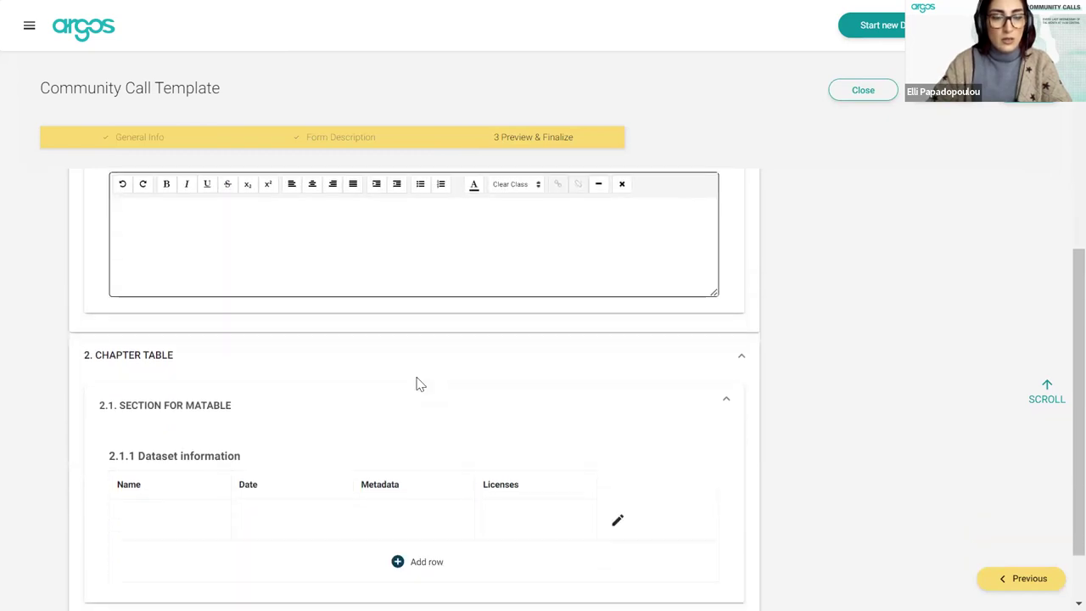
pyautogui.click(341, 243)
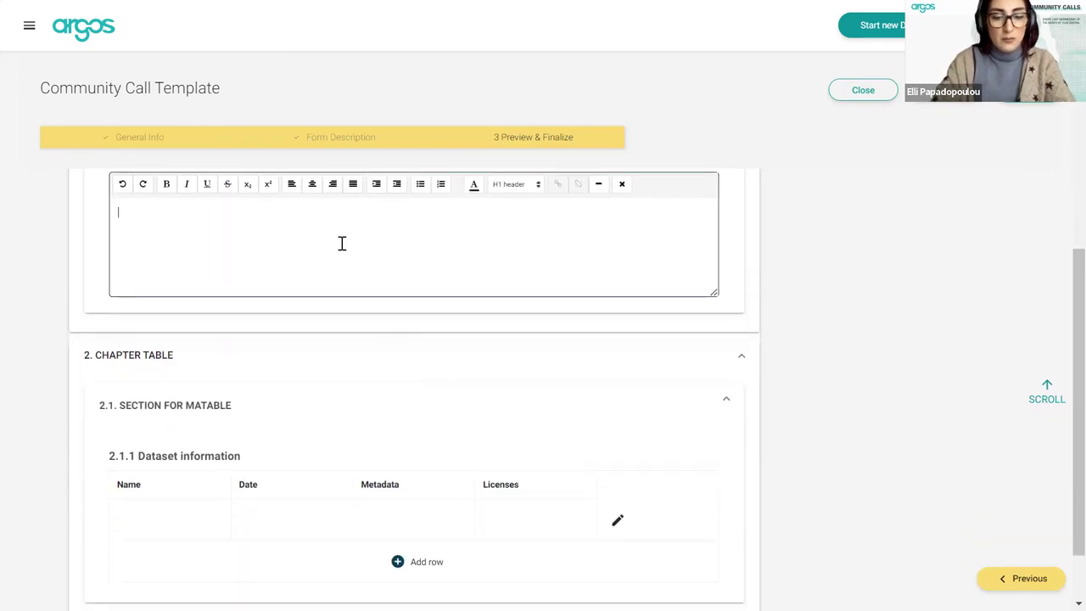
pyautogui.scroll(-1, 343, 376)
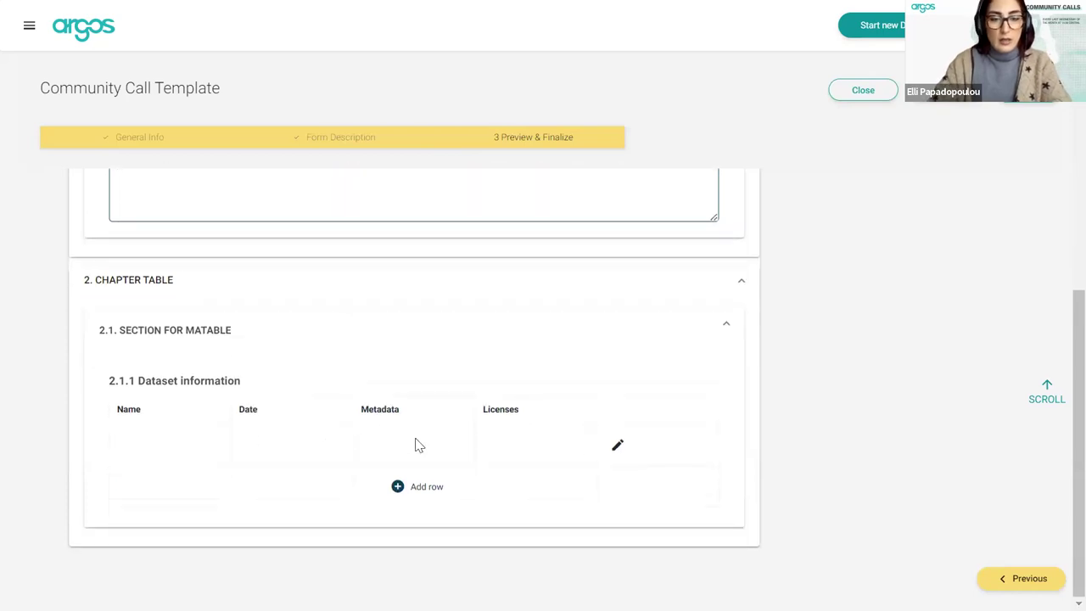
# Step: Edit the first row of the Dataset information table, entering the name "Name of dataset" and the date 31/1/2023
pyautogui.click(619, 447)
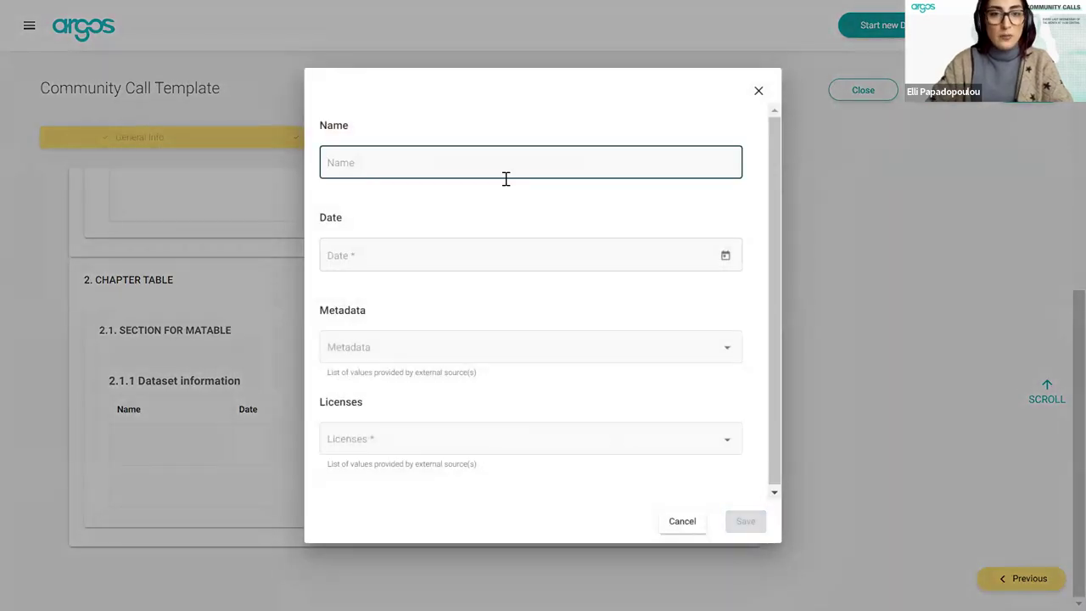
pyautogui.write('Name of dataset')
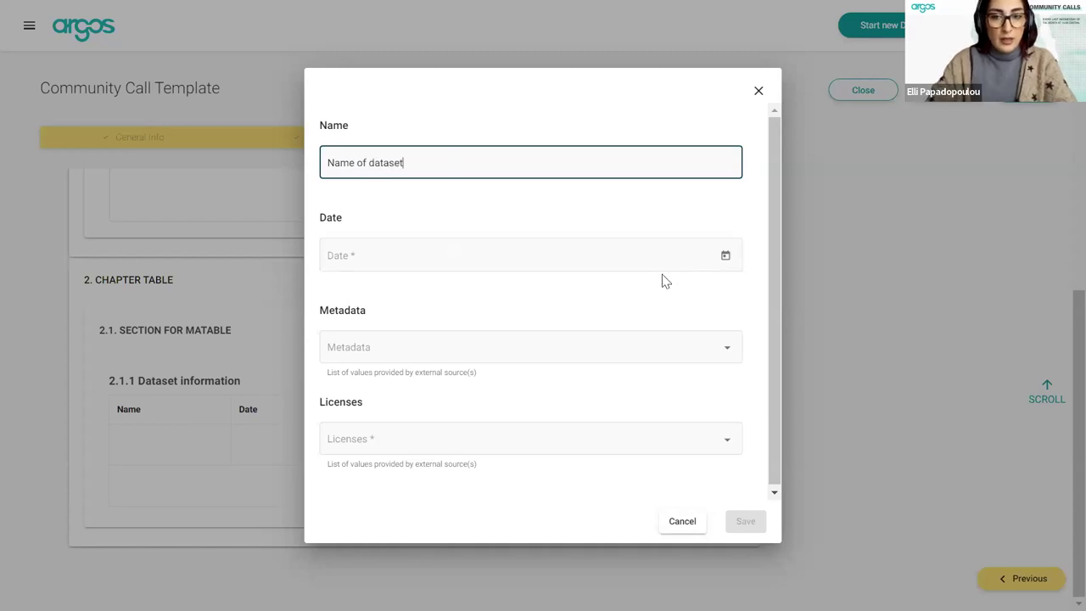
pyautogui.click(725, 256)
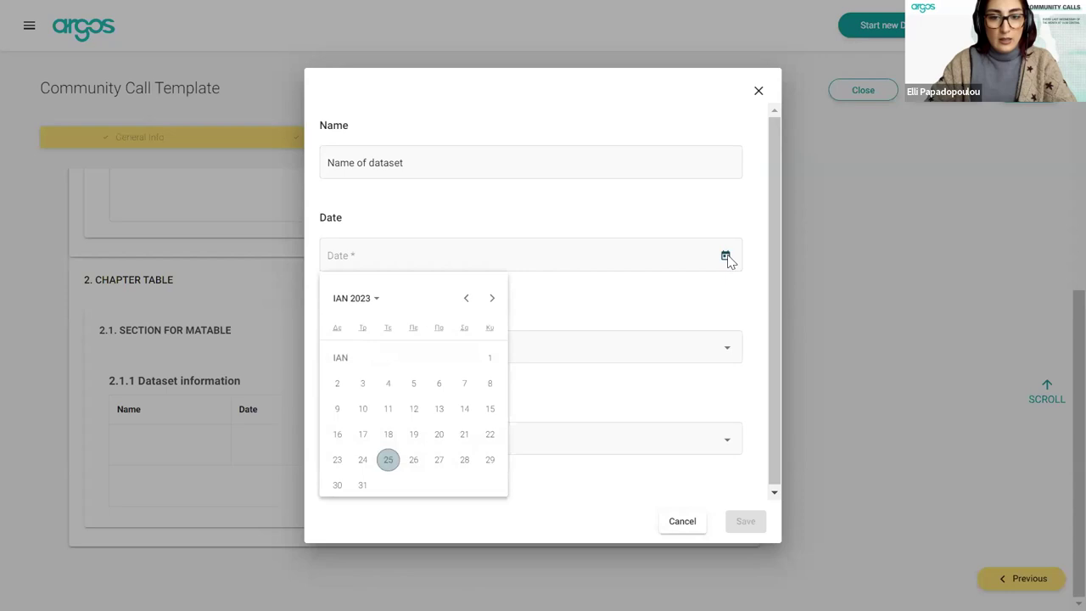
pyautogui.click(360, 484)
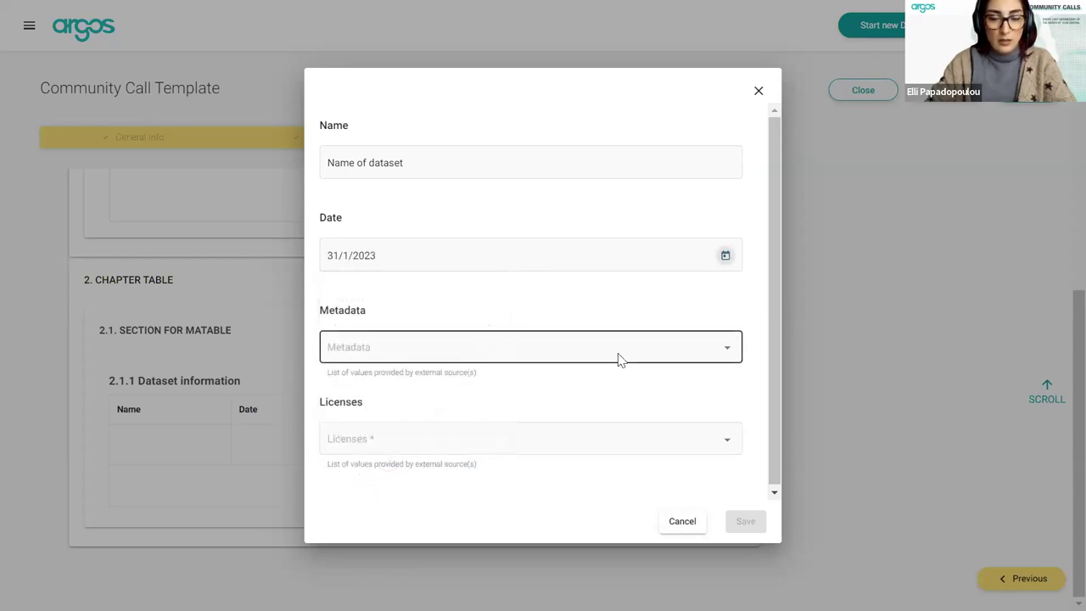
# Step: Set the row's metadata to CF (Climate and Forecast) Metadata Conventions and its license to Creative Commons Attribution 4.0, and save the row
pyautogui.click(573, 352)
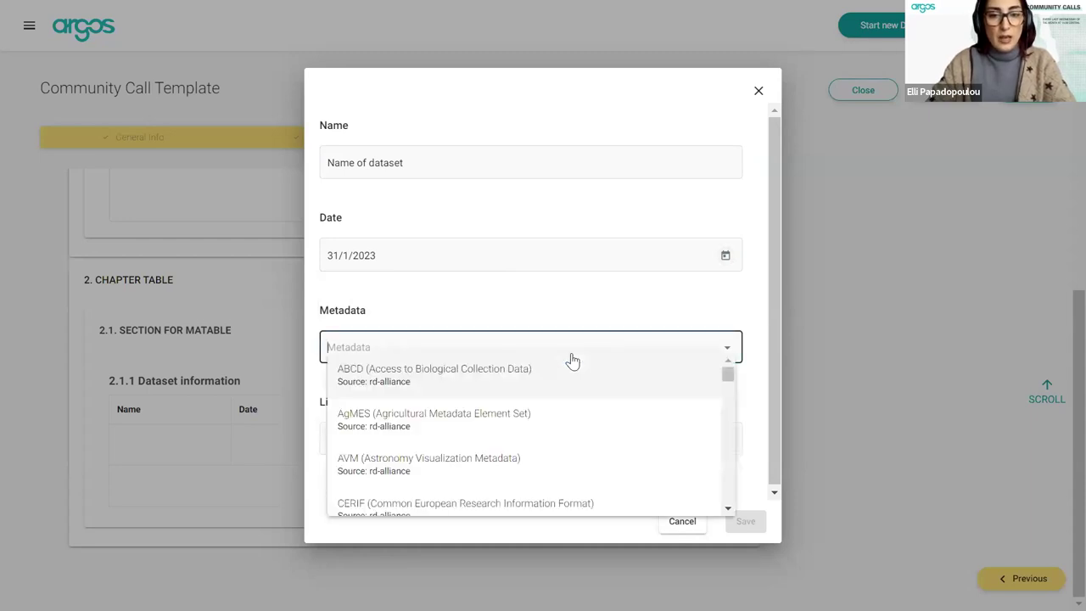
pyautogui.scroll(-2, 551, 450)
pyautogui.click(540, 436)
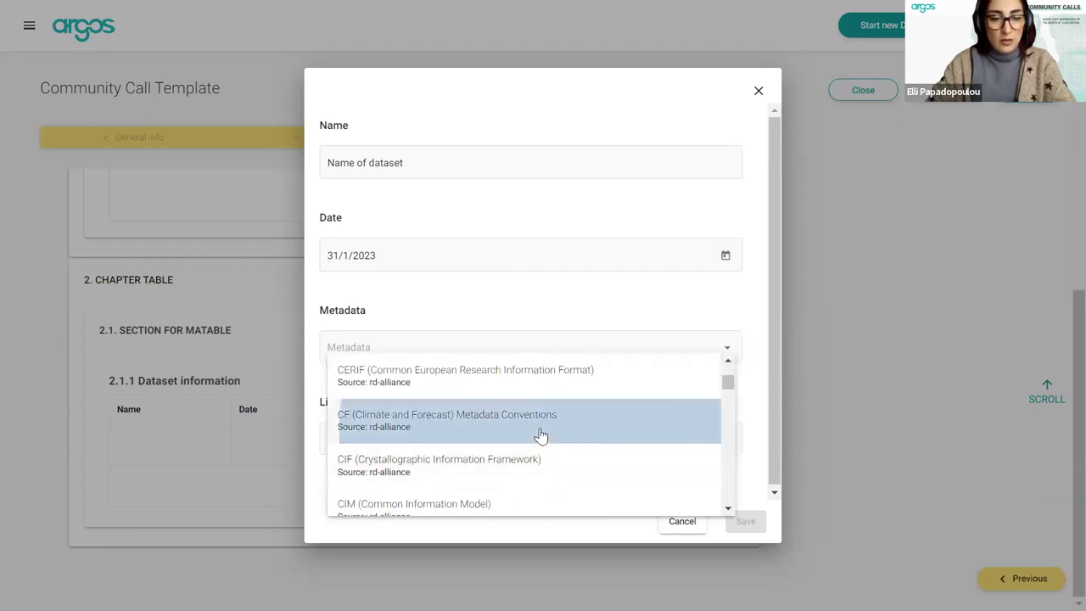
pyautogui.click(497, 441)
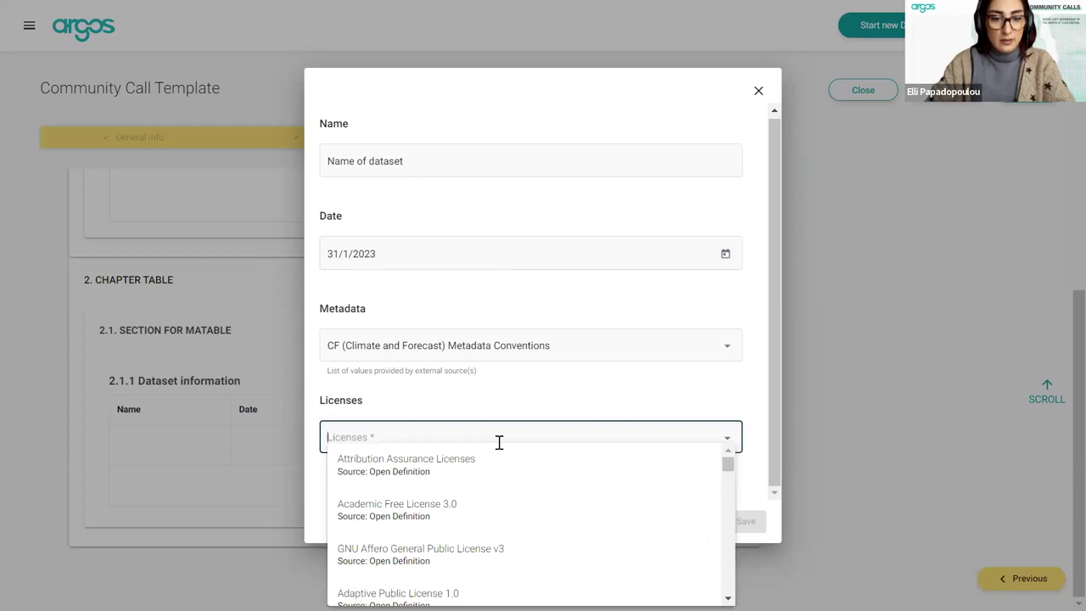
pyautogui.scroll(-3, 497, 542)
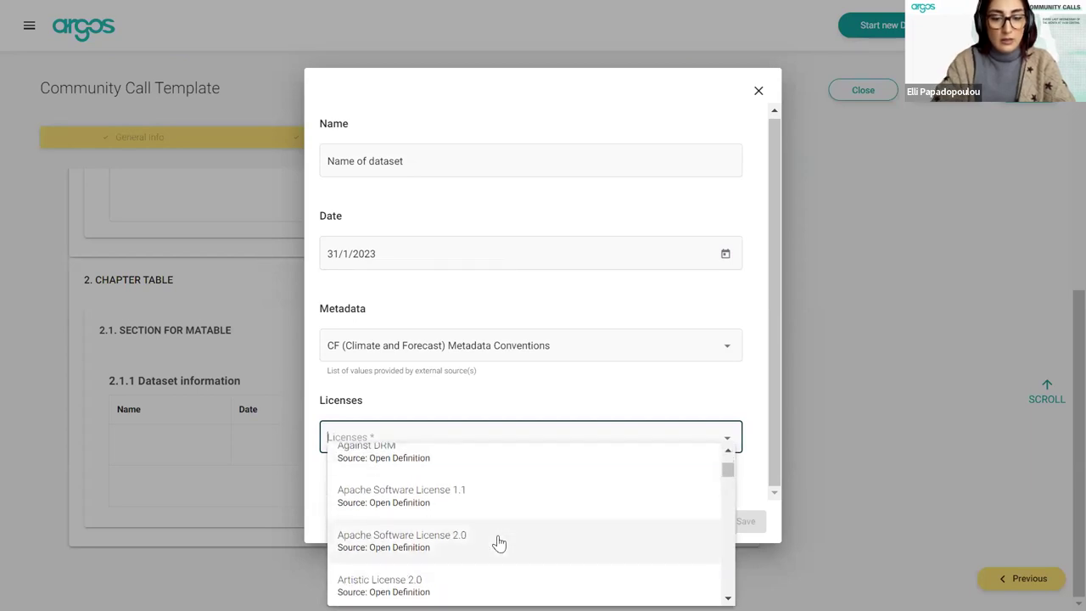
pyautogui.write('creat')
pyautogui.click(488, 475)
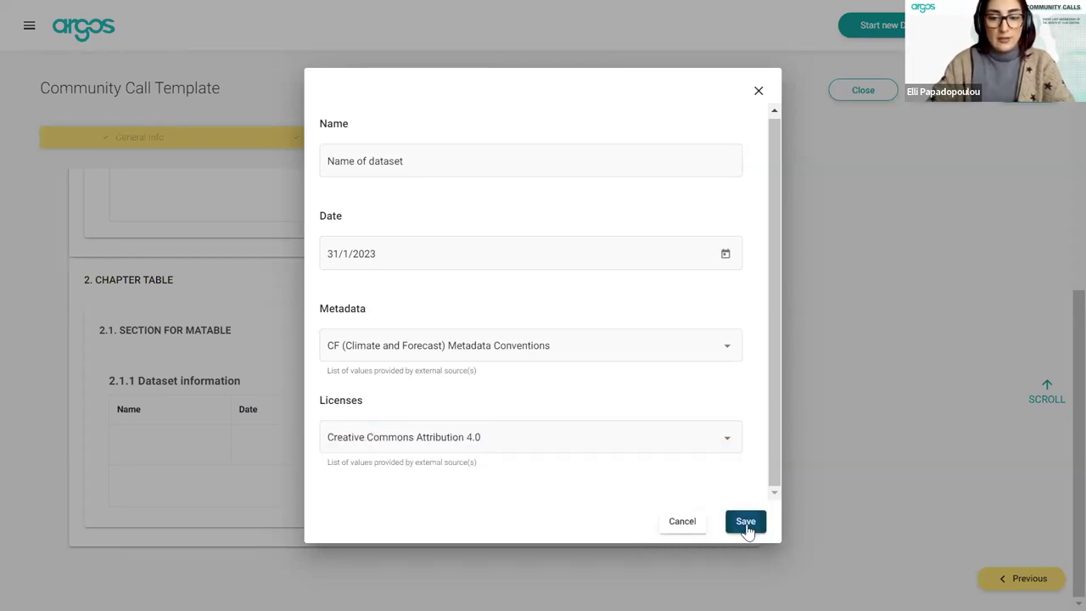
pyautogui.click(746, 523)
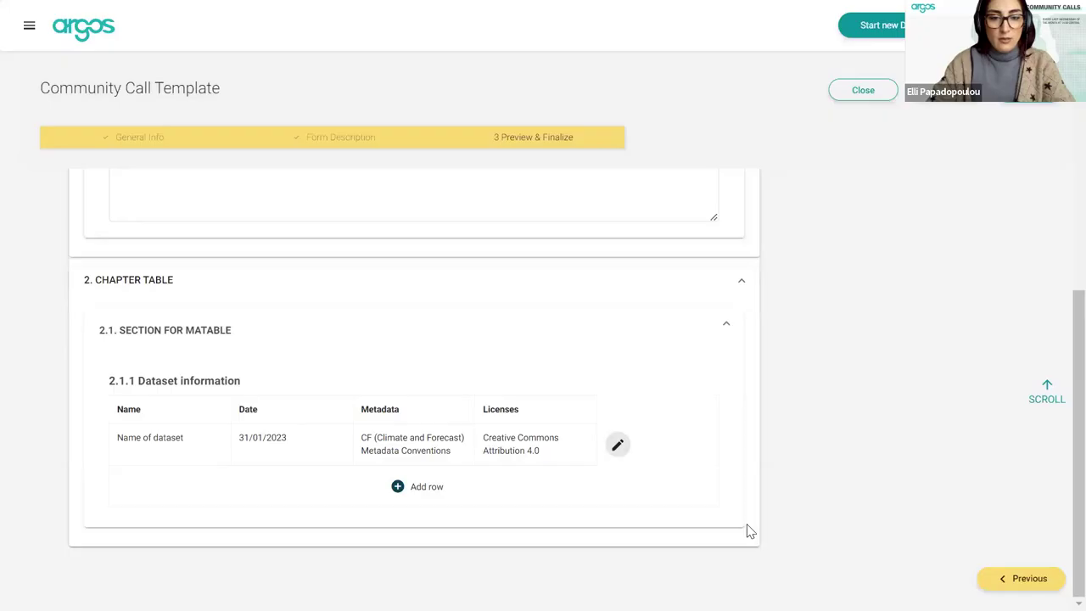
# Step: Add a second row to the Dataset information table and enter "New name dataset" as its name
pyautogui.click(402, 495)
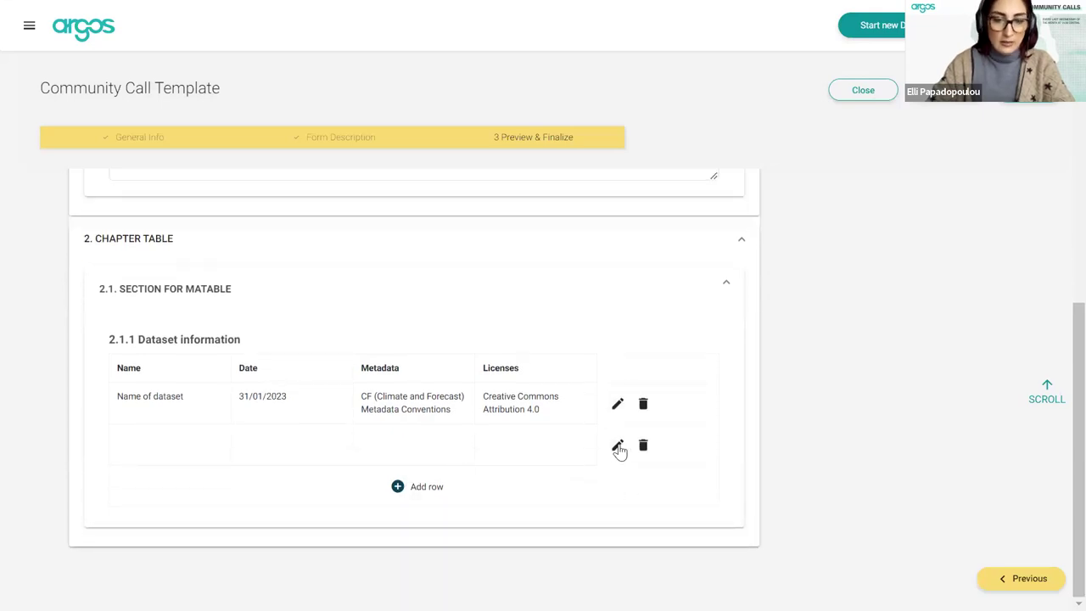
pyautogui.click(618, 446)
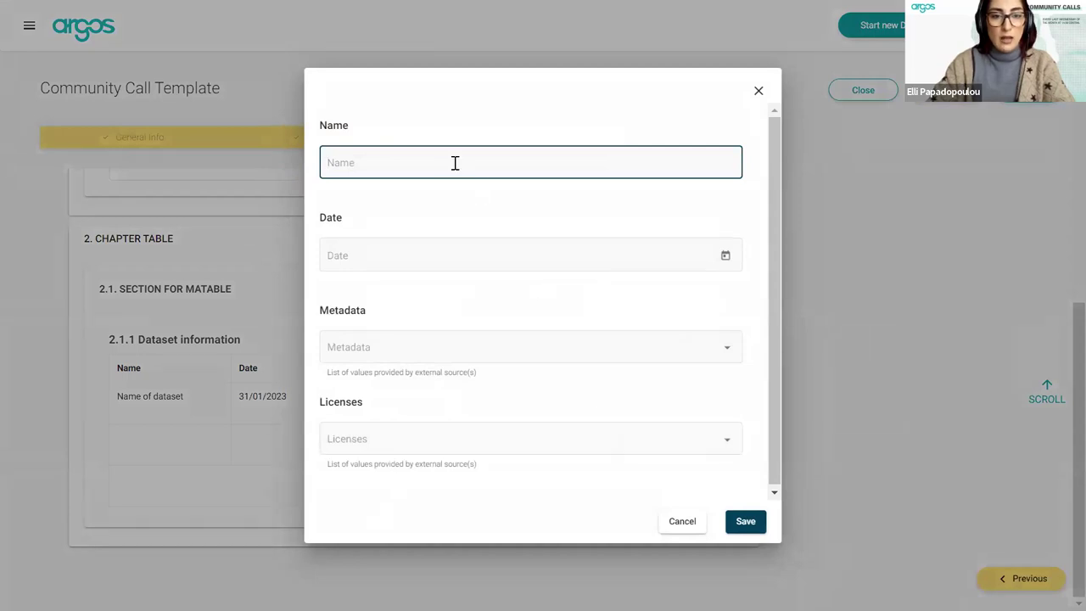
pyautogui.write('New dats')
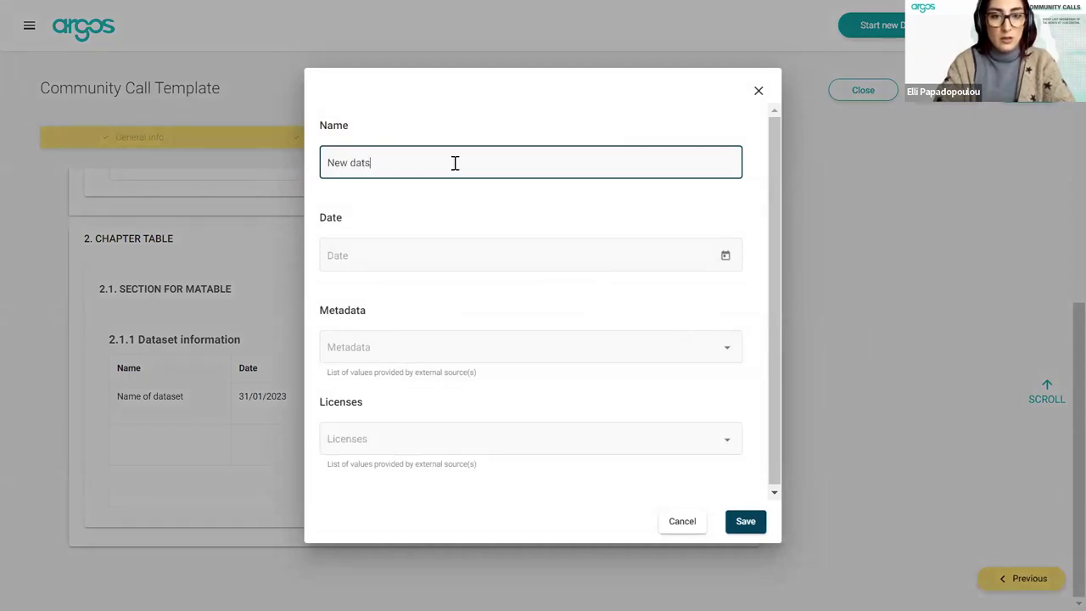
pyautogui.press('BackSpace')
pyautogui.write('name dataset')
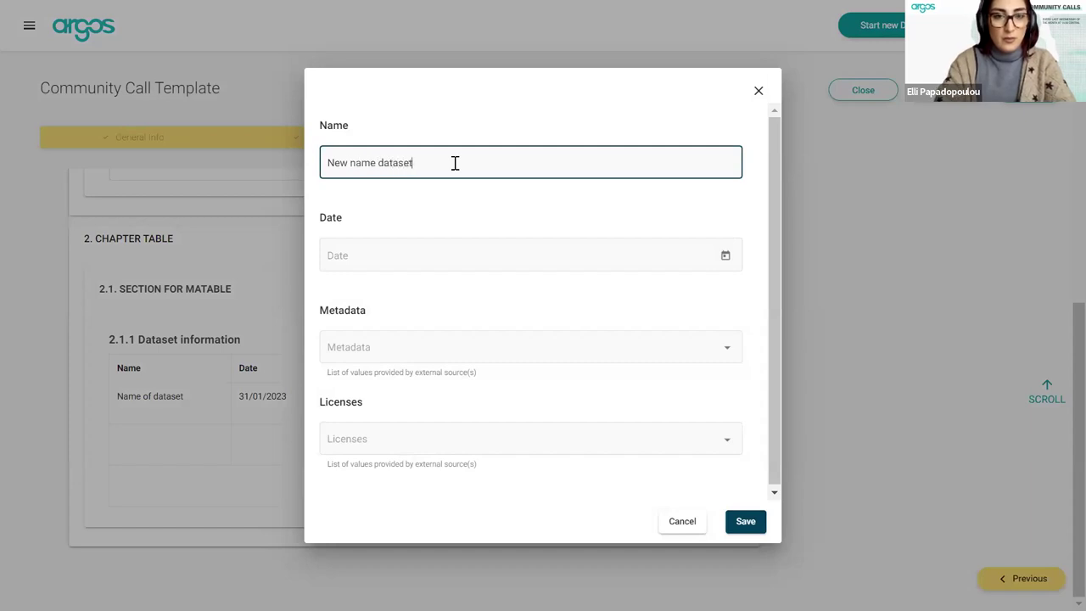
# Step: Set the second row's metadata to AVM (Astronomy Visualization Metadata) and its license to Academic Free License 3.0, and save the row
pyautogui.click(726, 256)
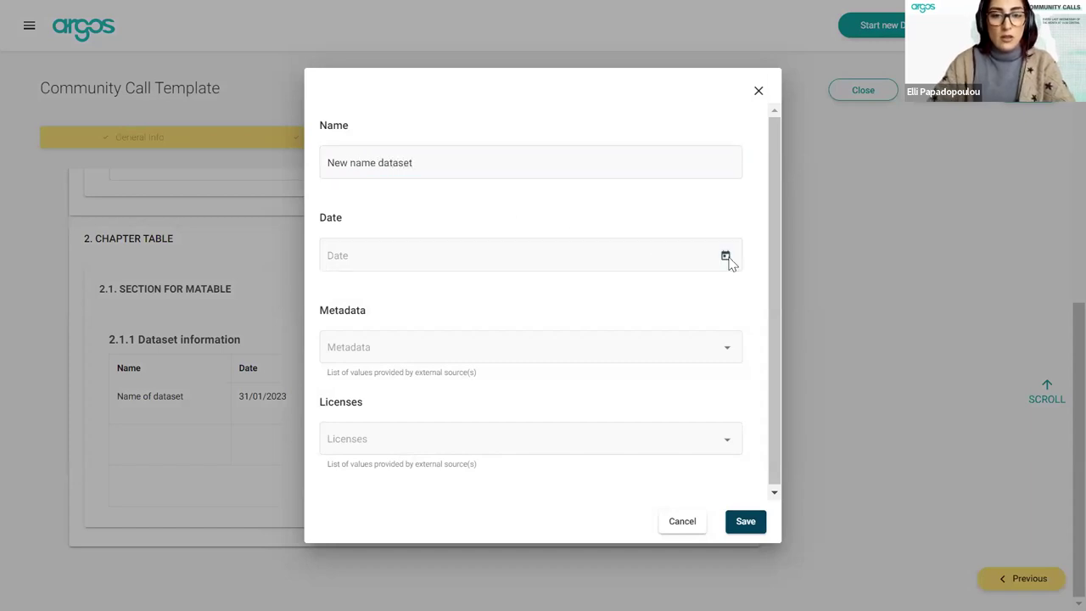
pyautogui.click(715, 347)
pyautogui.click(593, 342)
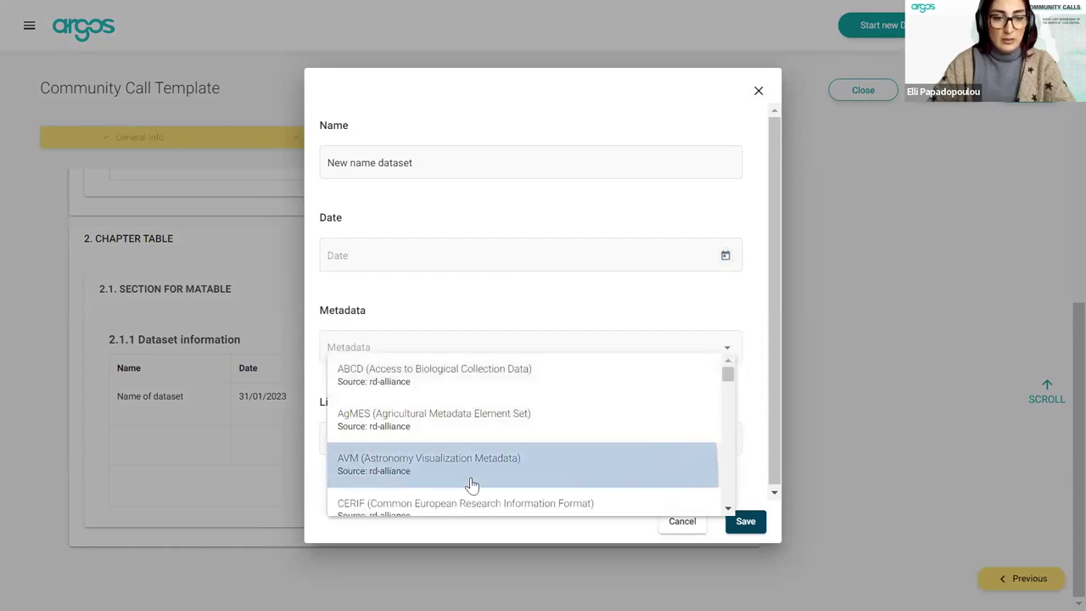
pyautogui.click(472, 479)
pyautogui.click(514, 441)
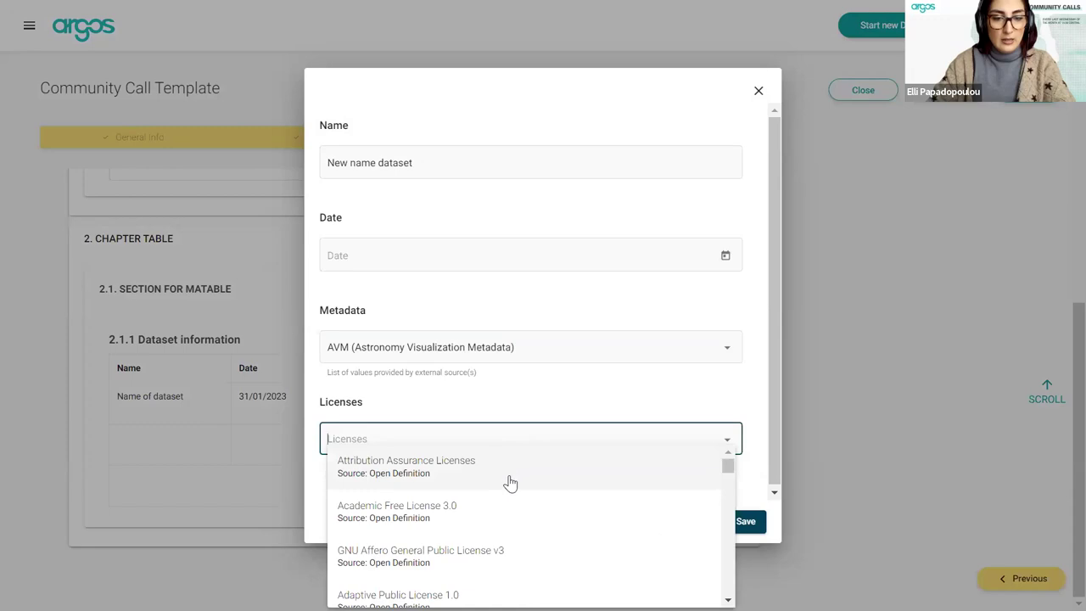
pyautogui.click(514, 509)
pyautogui.click(746, 523)
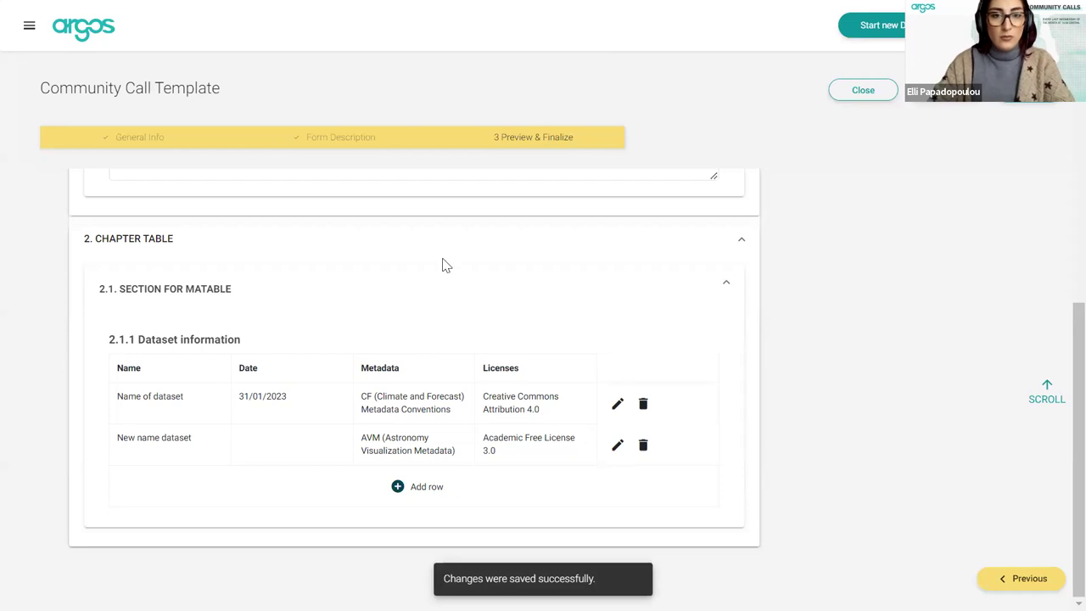
# Step: Review the filled-in preview and finalize the Community Call Template
pyautogui.scroll(2, 442, 265)
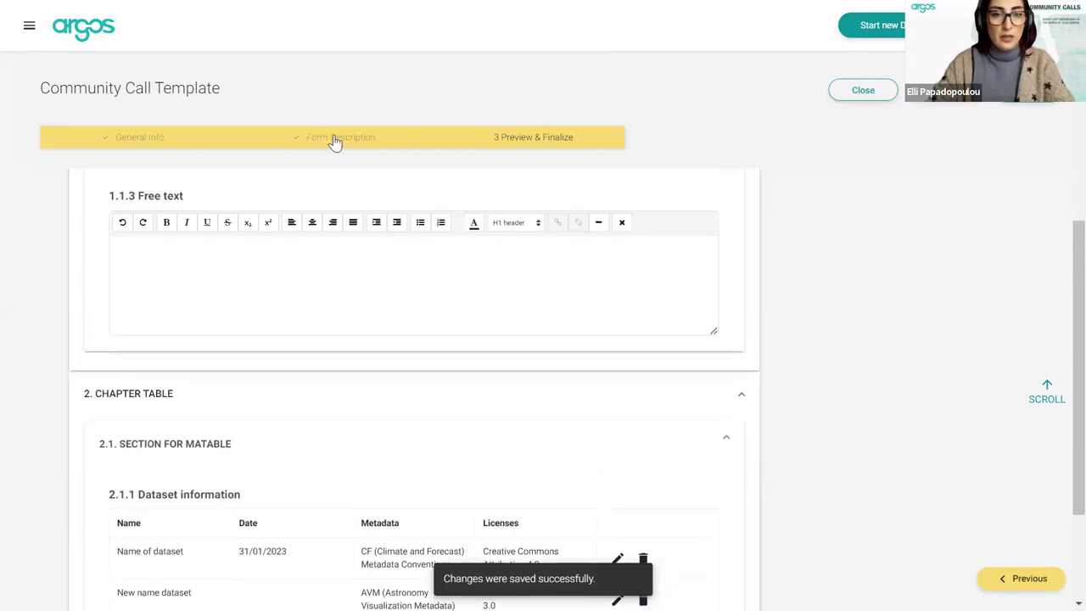
pyautogui.scroll(-2, 475, 405)
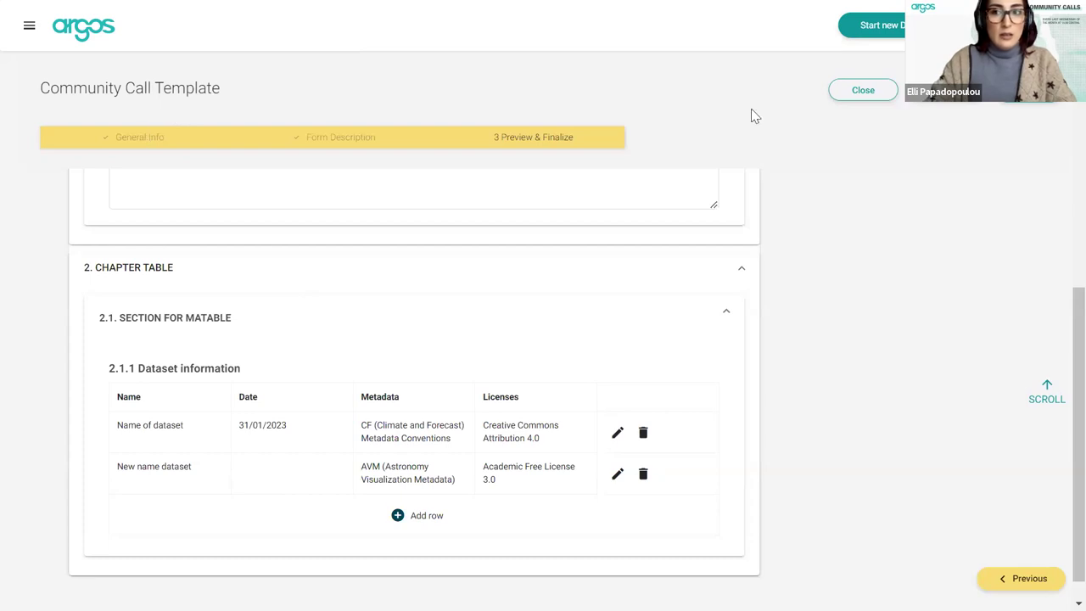
pyautogui.click(1024, 100)
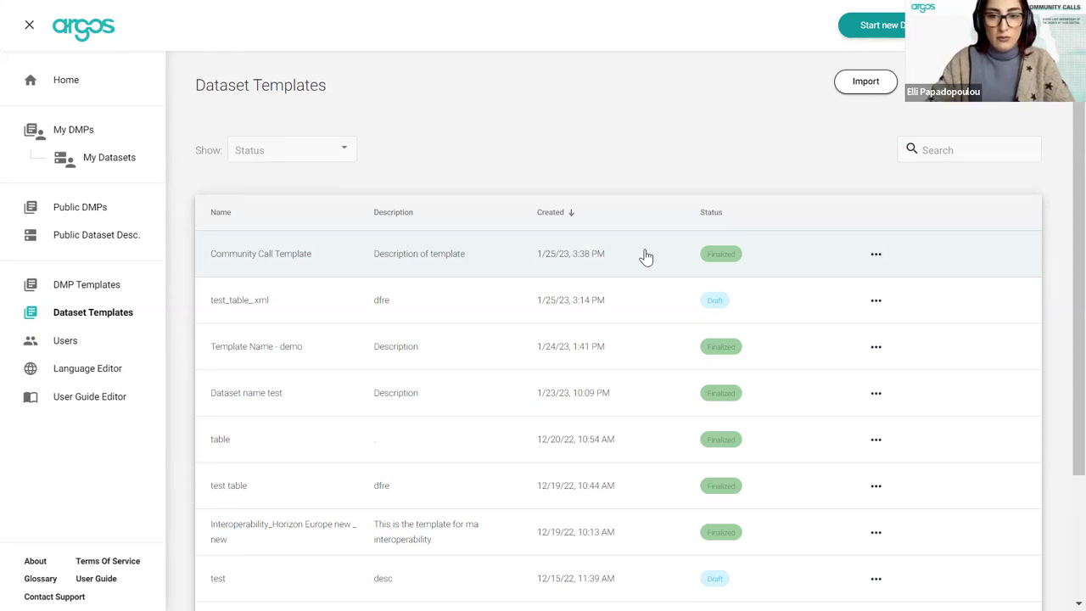
# Step: Open the finalized Community Call Template, check its general info and form description, and return to the dataset templates list
pyautogui.click(582, 262)
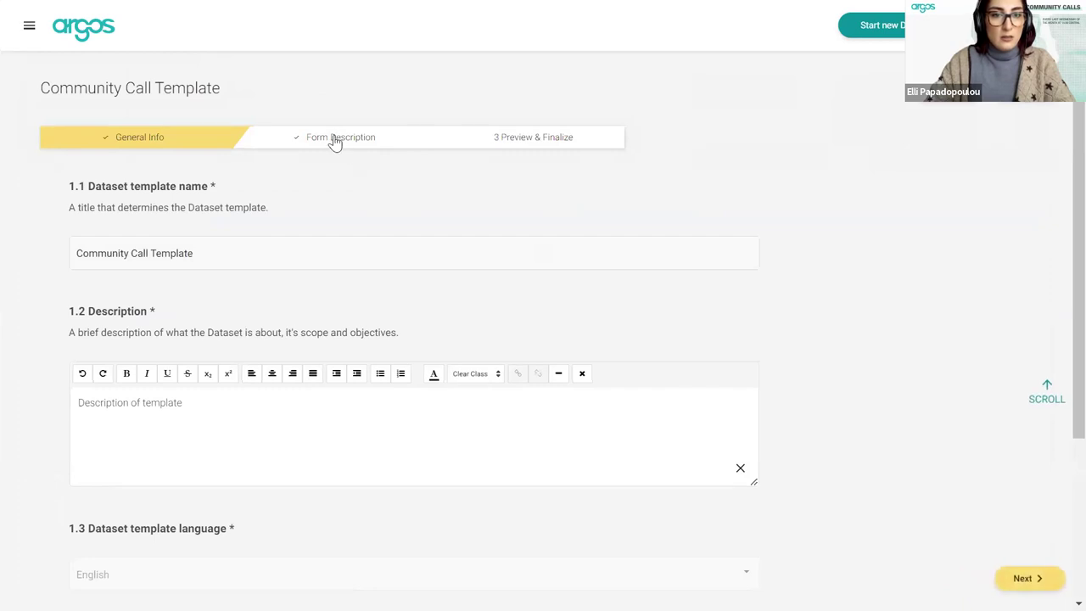
pyautogui.click(335, 144)
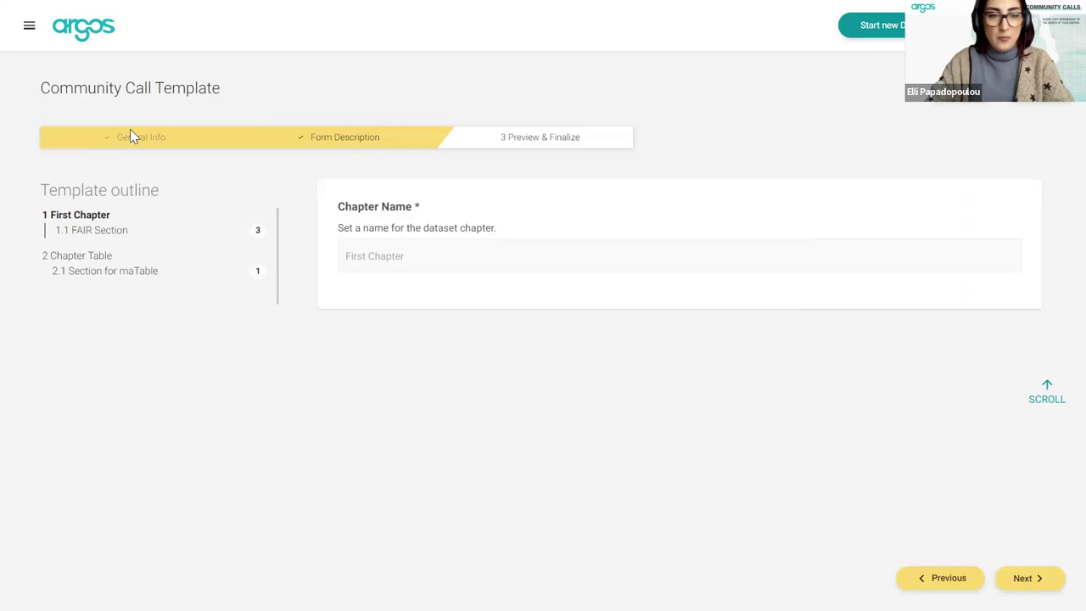
pyautogui.hotkey('alt', 'Left')
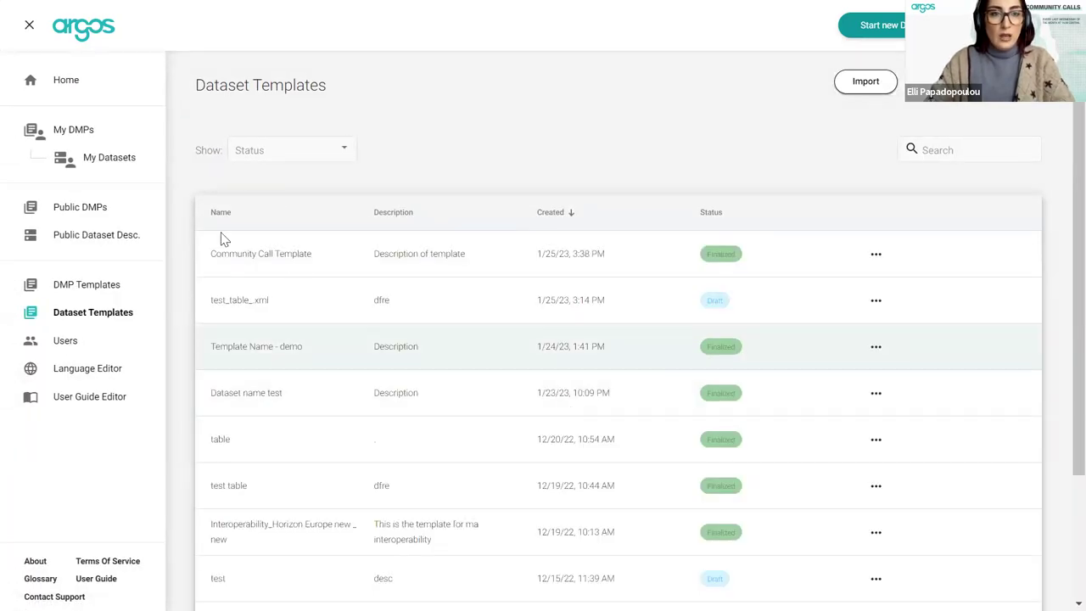
# Step: Start a new DMP from the home page and title it "DMP community call"
pyautogui.click(70, 96)
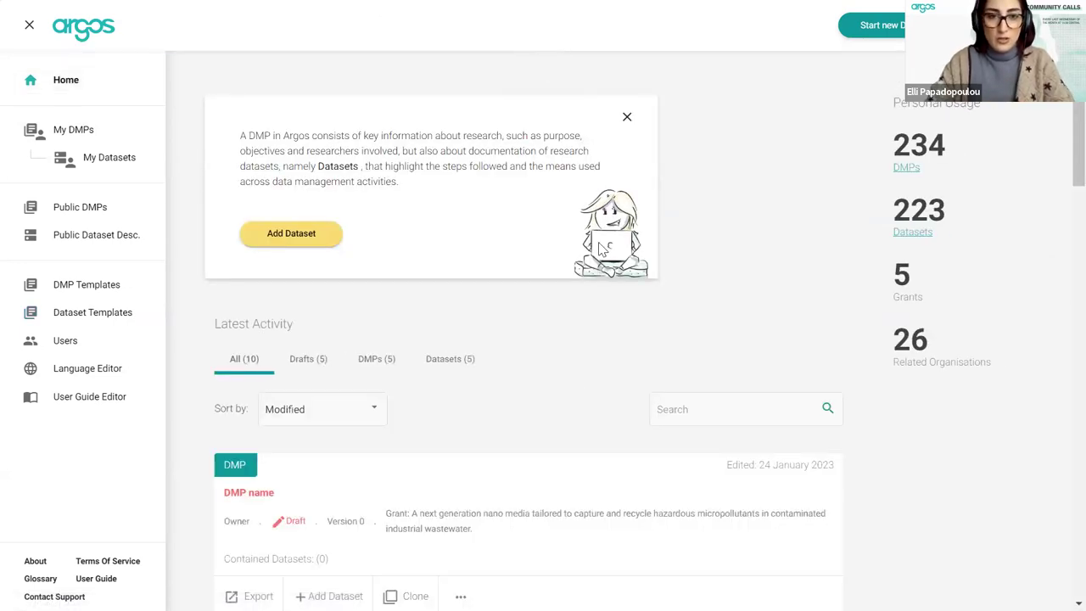
pyautogui.click(867, 26)
pyautogui.click(618, 352)
pyautogui.click(485, 250)
pyautogui.write('DMP community call')
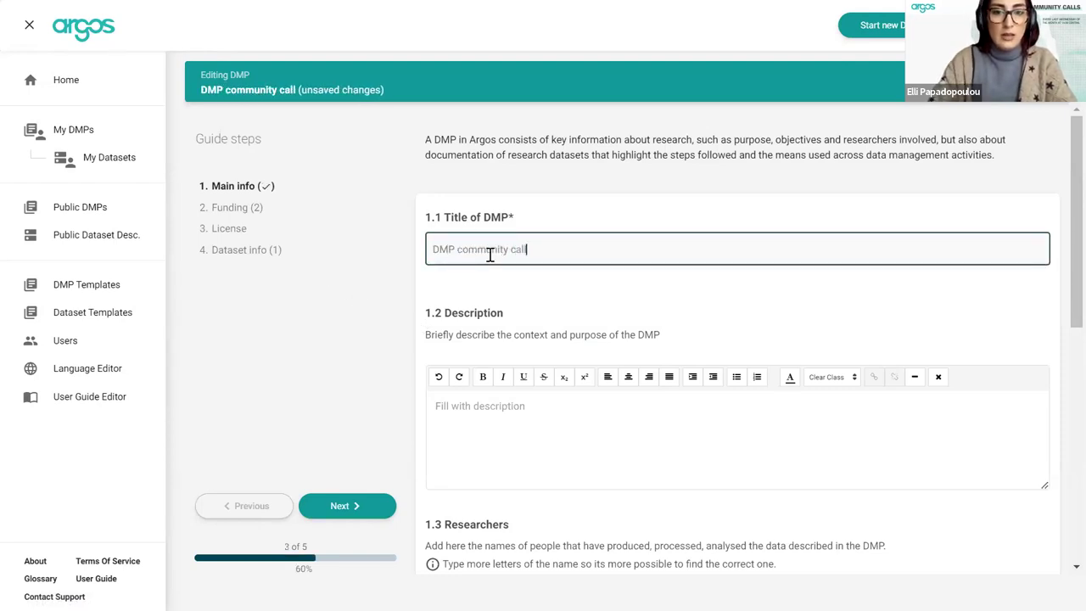
# Step: In the DMP's funding section, choose European Commission as funder and the "A next generation nano media" industrial wastewater project as grant
pyautogui.click(252, 212)
pyautogui.click(475, 310)
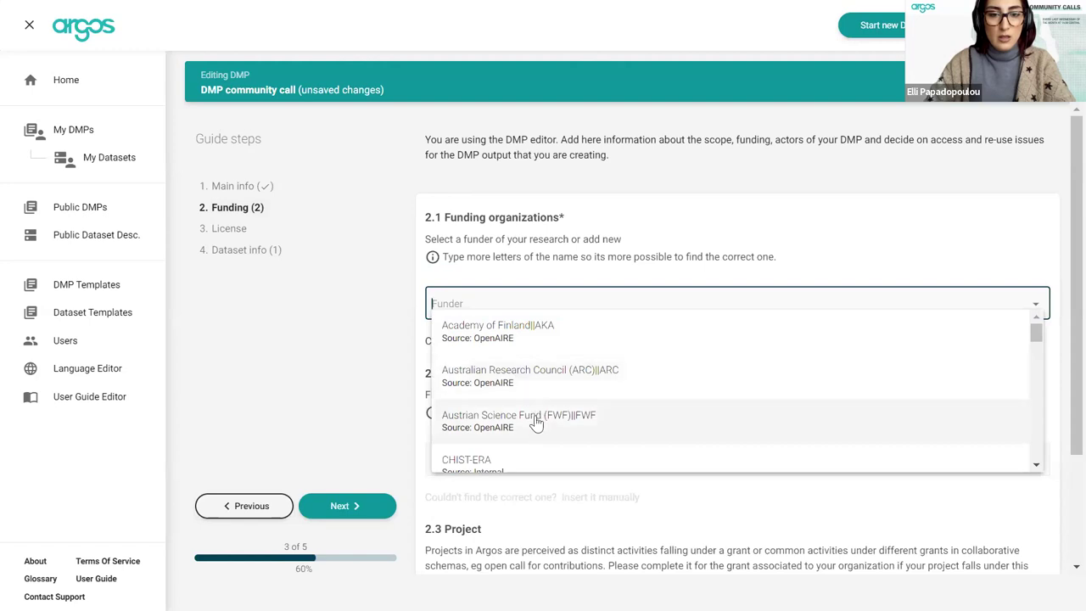
pyautogui.scroll(-4, 536, 424)
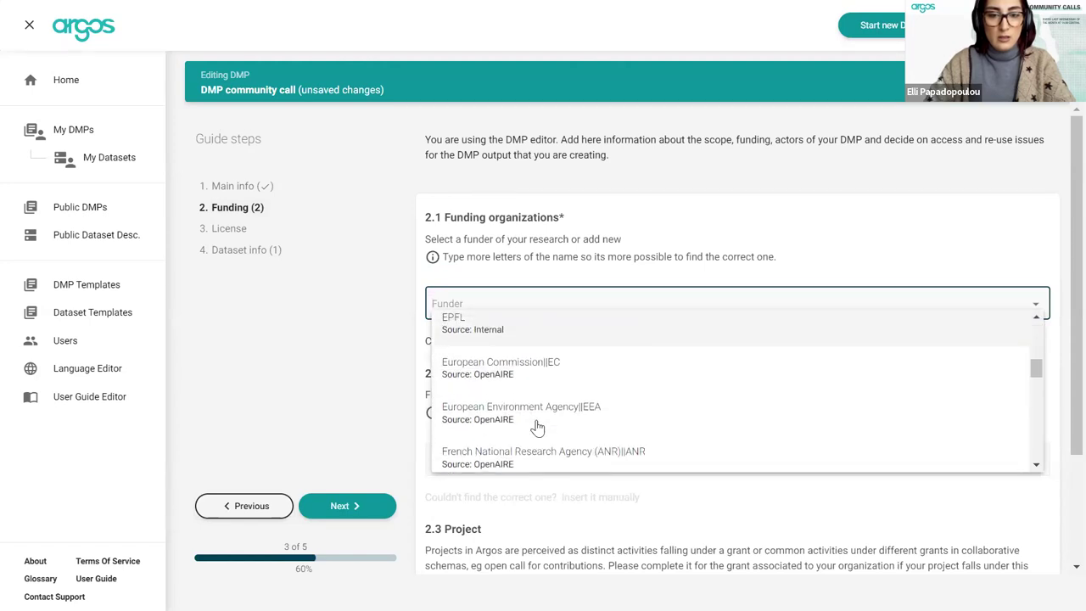
pyautogui.click(516, 369)
pyautogui.click(510, 456)
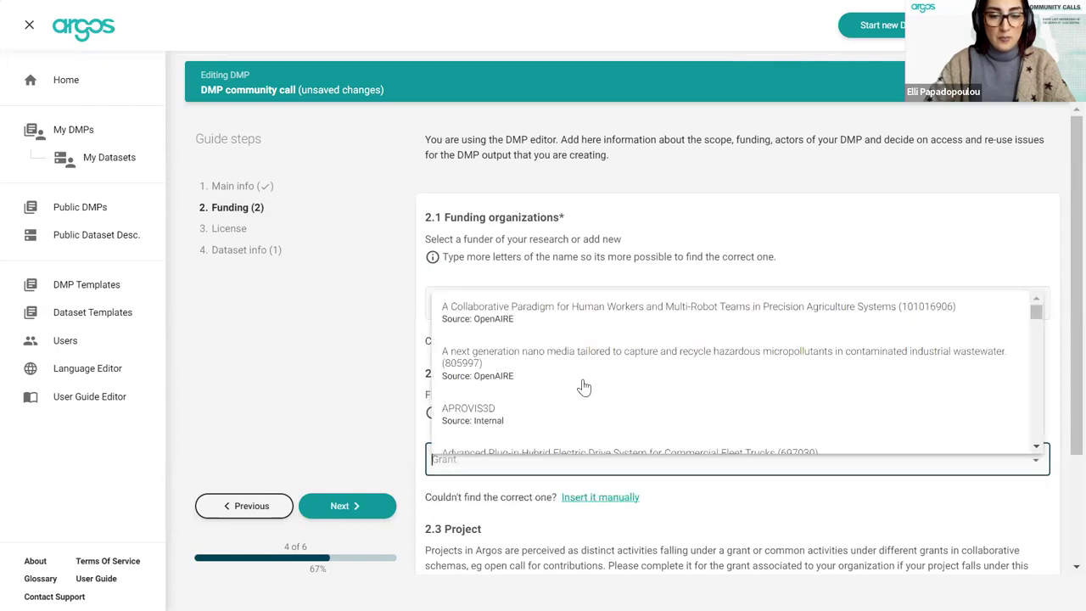
pyautogui.click(583, 384)
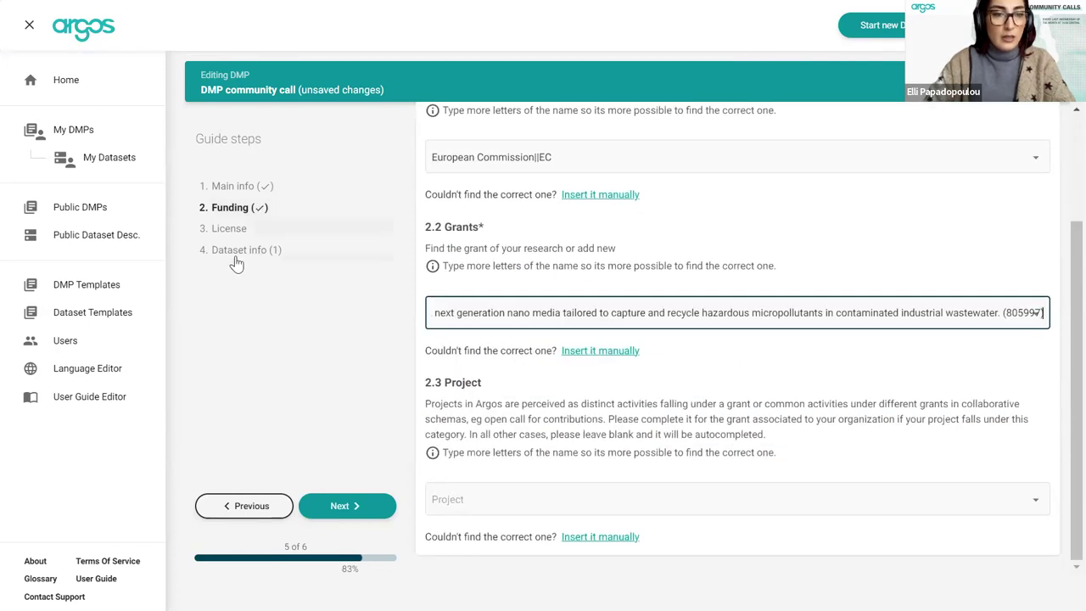
# Step: Search the dataset templates for "community", add Community Call Template to the DMP, and save it to add a dataset
pyautogui.click(236, 261)
pyautogui.click(520, 305)
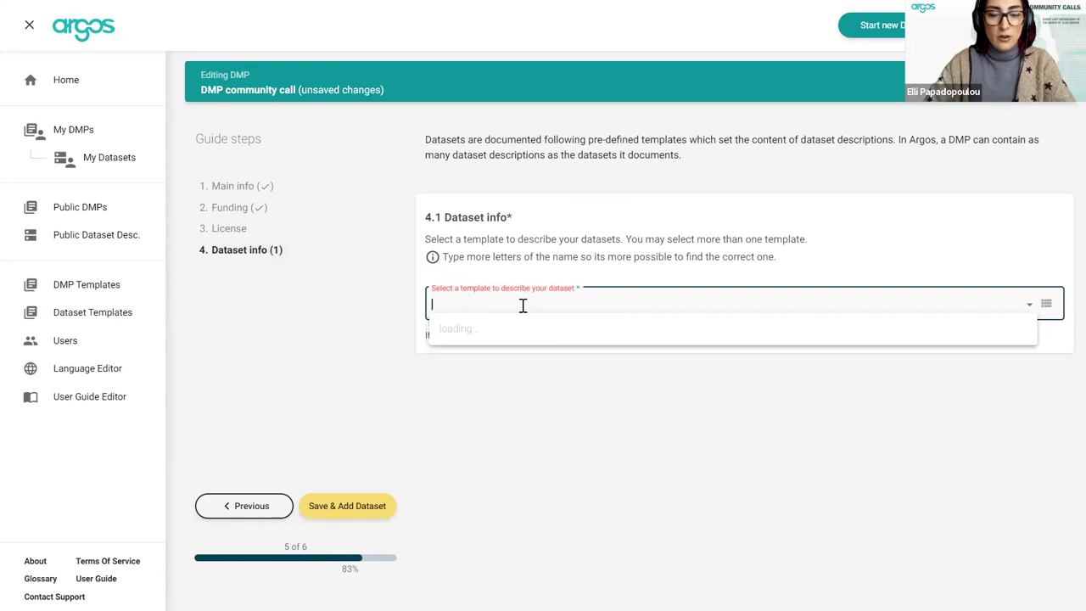
pyautogui.write('community')
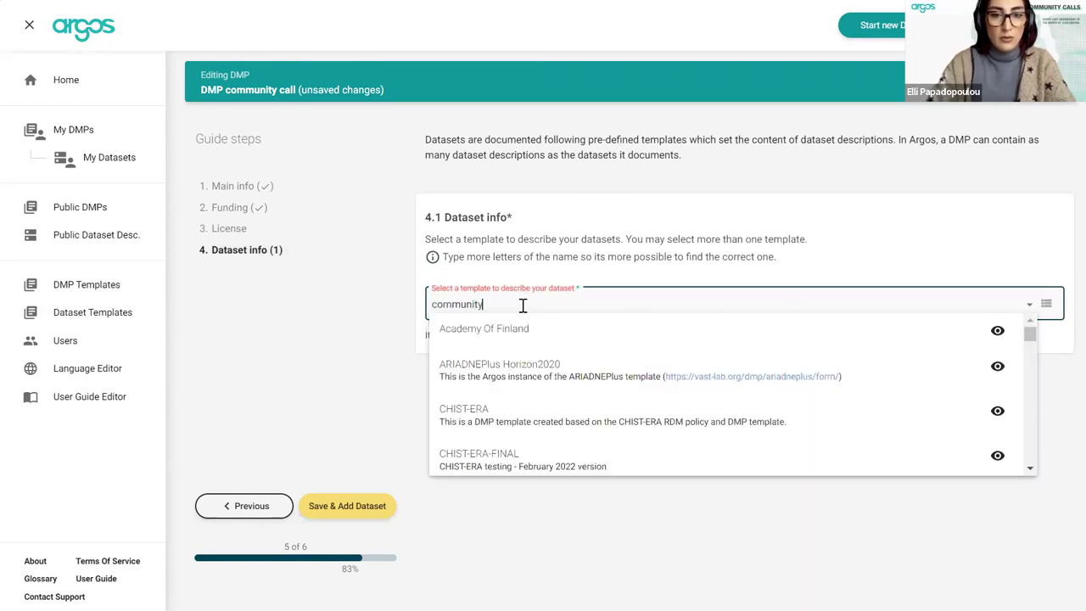
pyautogui.click(534, 334)
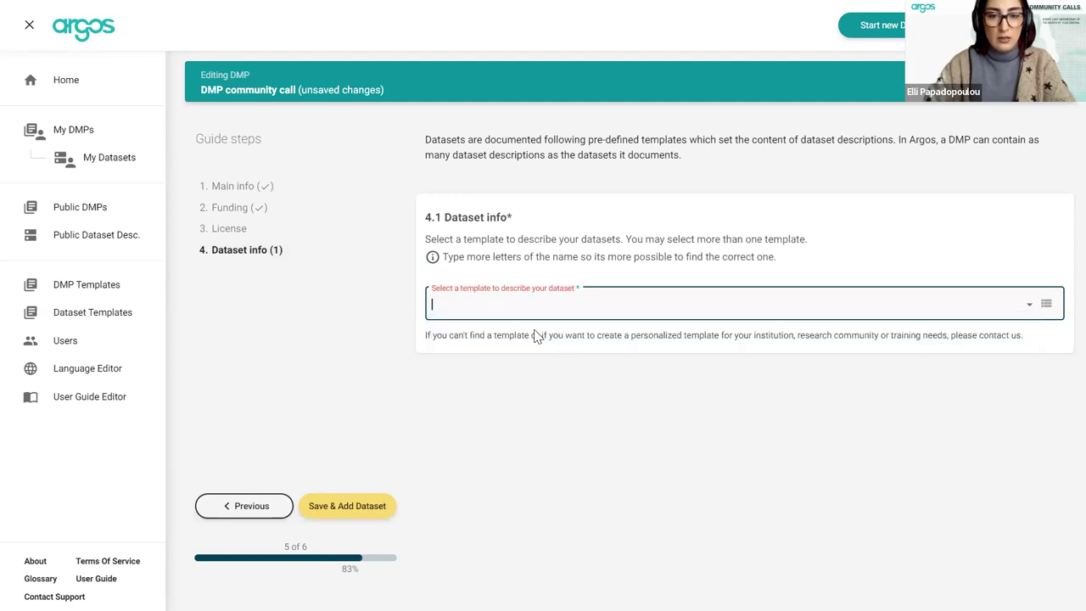
pyautogui.click(347, 507)
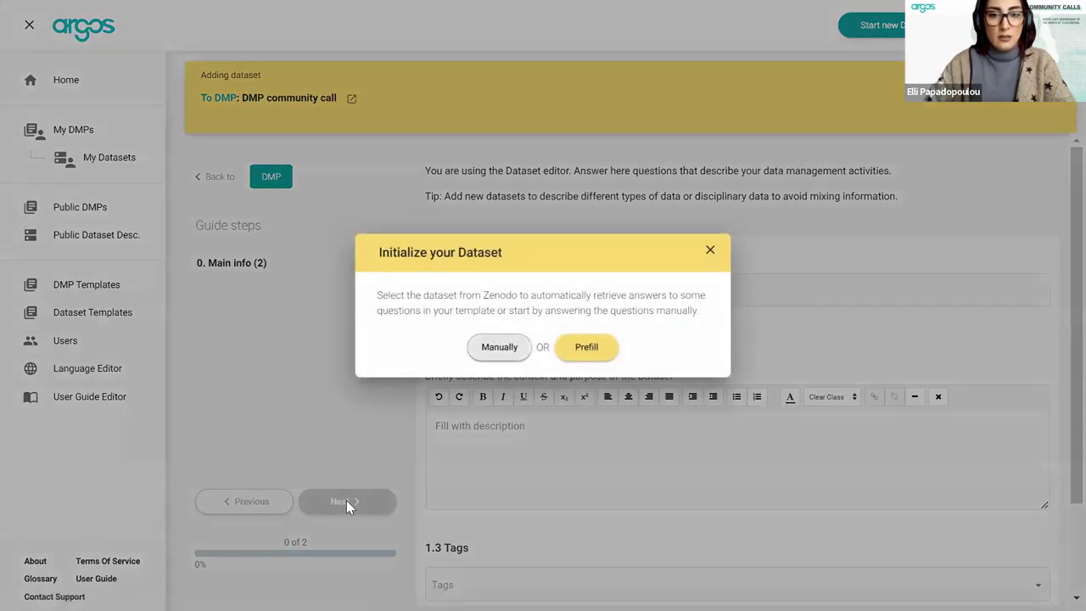
# Step: Initialize the dataset manually and title it "Dataset collection"
pyautogui.click(504, 349)
pyautogui.click(469, 291)
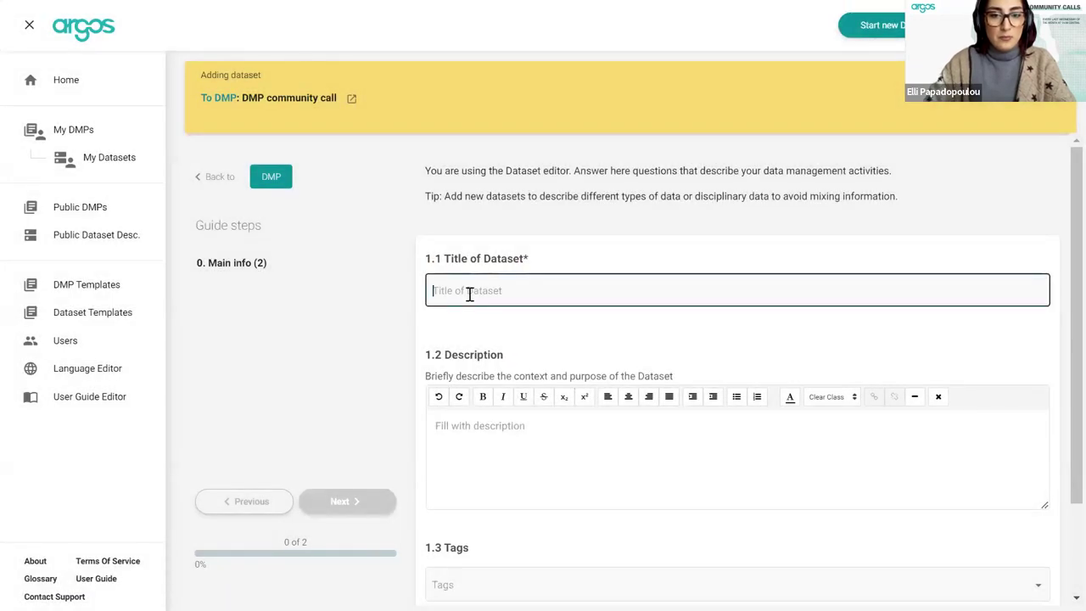
pyautogui.write('Datas')
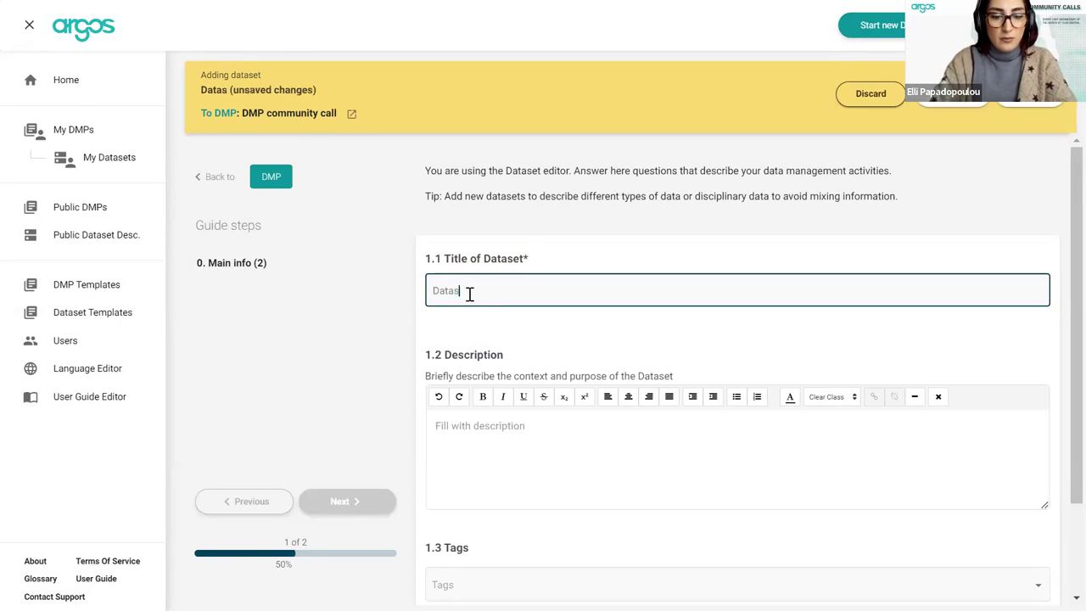
pyautogui.write('et collec')
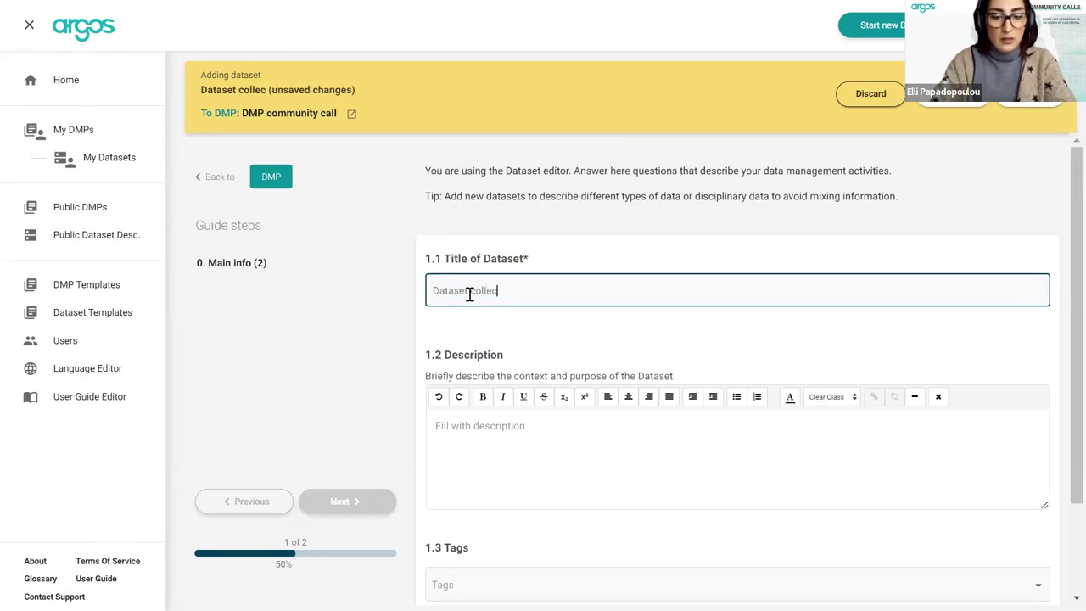
pyautogui.write('tion')
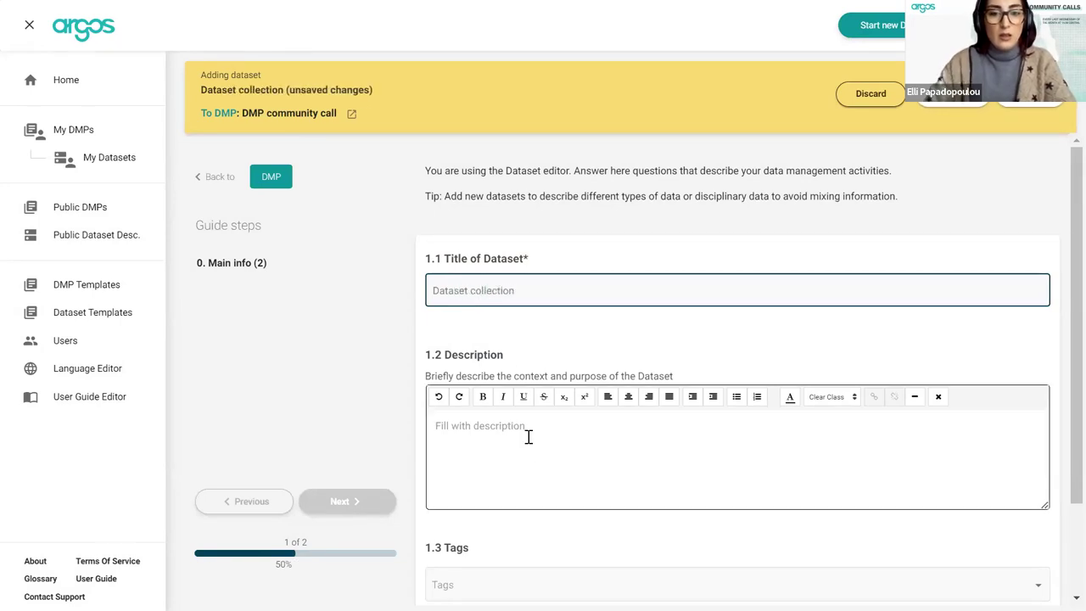
# Step: Assign the Community Call Template to the dataset and go to its First Chapter
pyautogui.scroll(-2, 528, 436)
pyautogui.click(521, 557)
pyautogui.click(504, 557)
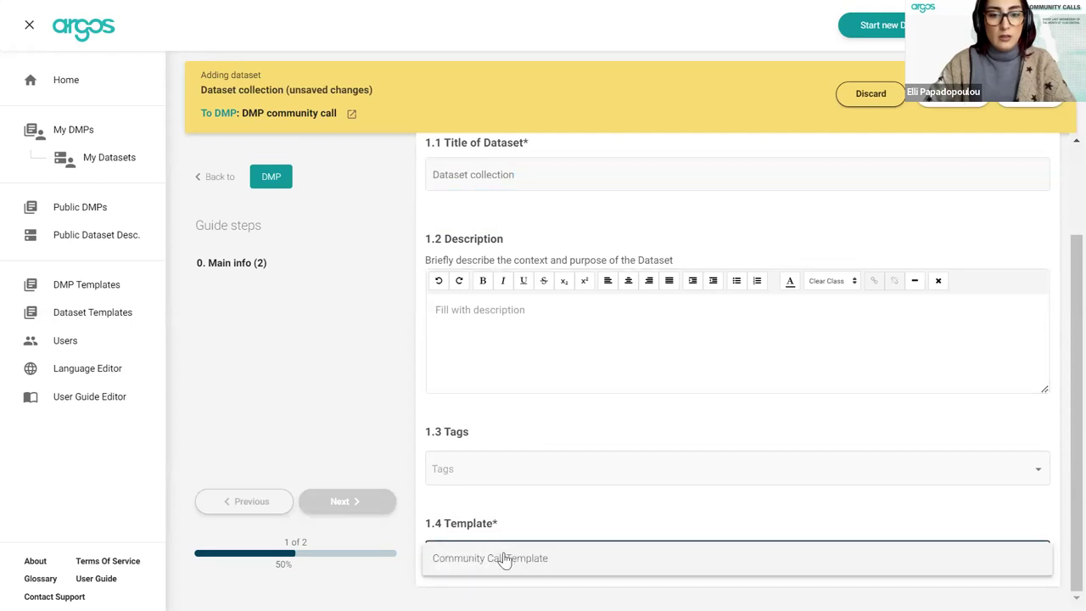
pyautogui.click(235, 284)
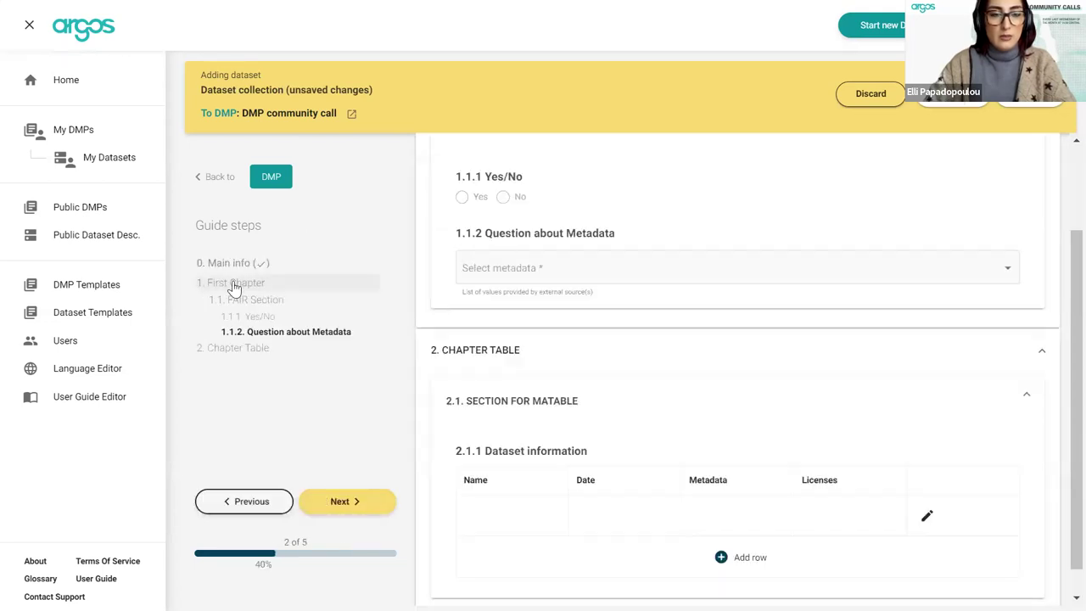
# Step: Answer Yes to the Yes/No question and select ABCD (Access to Biological Collection Data) in the metadata question
pyautogui.scroll(-1, 650, 419)
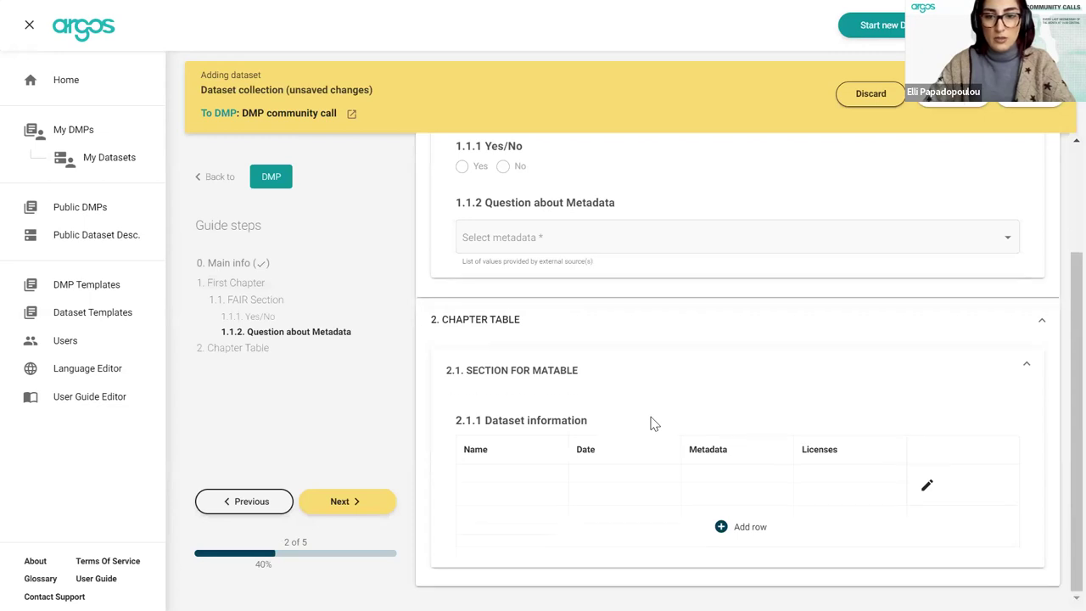
pyautogui.scroll(2, 650, 419)
pyautogui.scroll(-3, 650, 419)
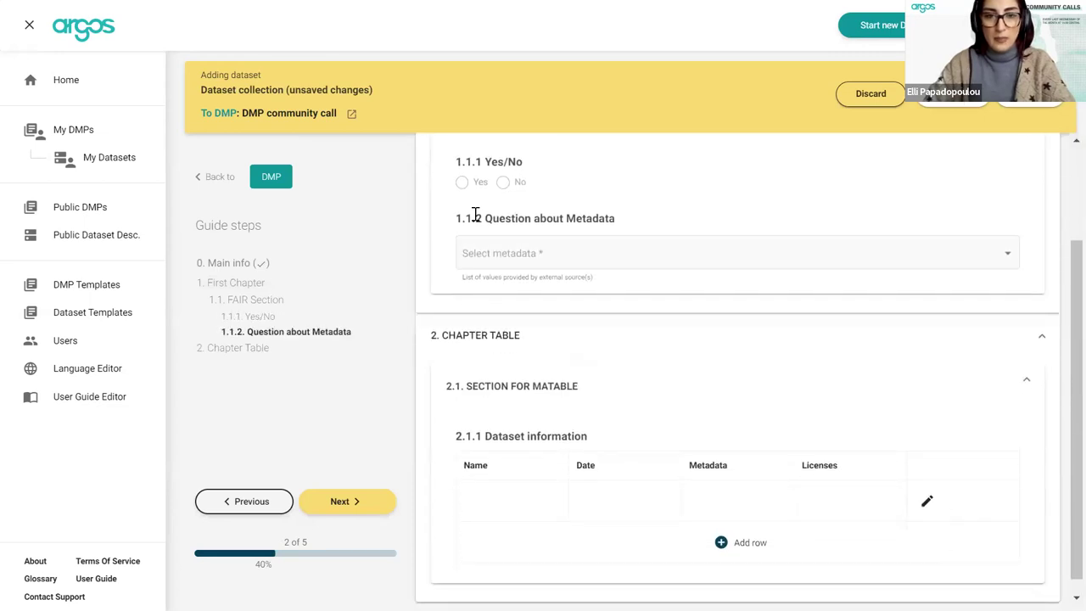
pyautogui.click(463, 187)
pyautogui.click(558, 251)
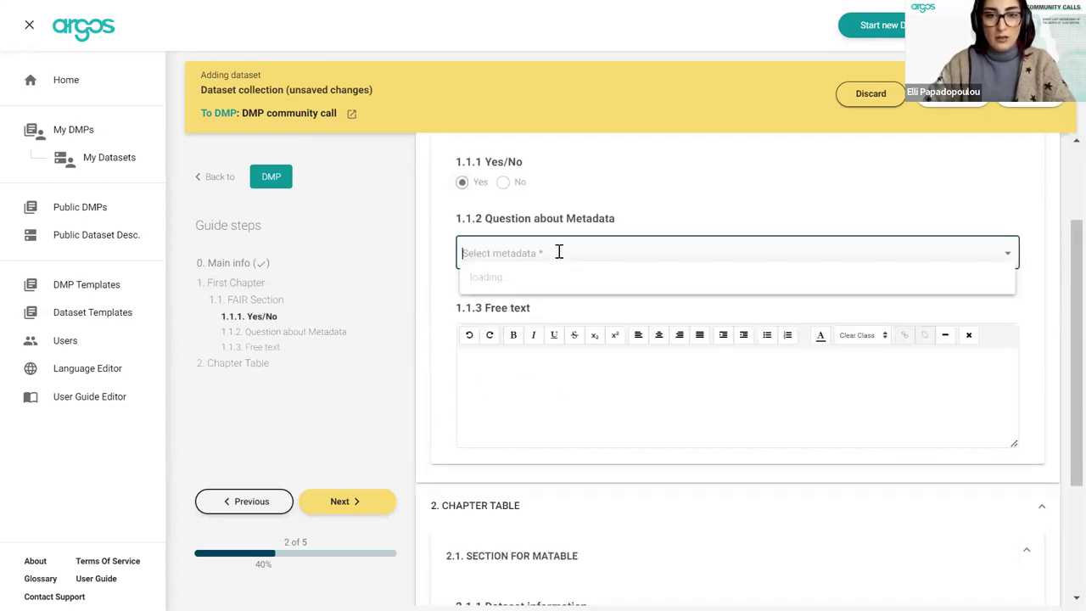
pyautogui.click(582, 288)
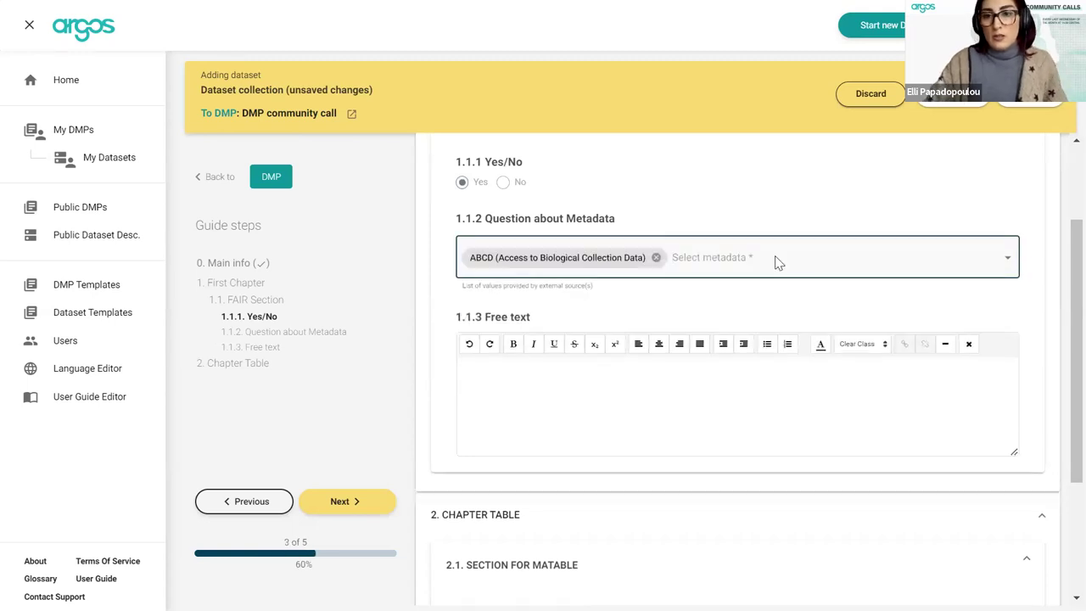
pyautogui.scroll(-4, 704, 376)
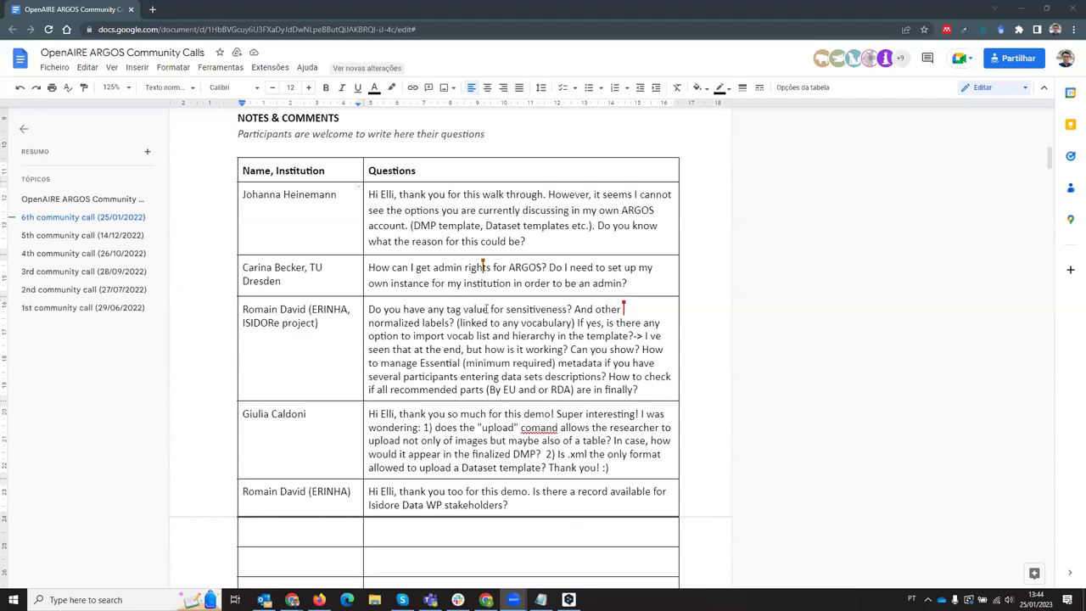
# Step: In the OpenAIRE ARGOS Community Calls document in Google Docs, zoom the participants' questions table to 150% and hide the menus
pyautogui.click(128, 88)
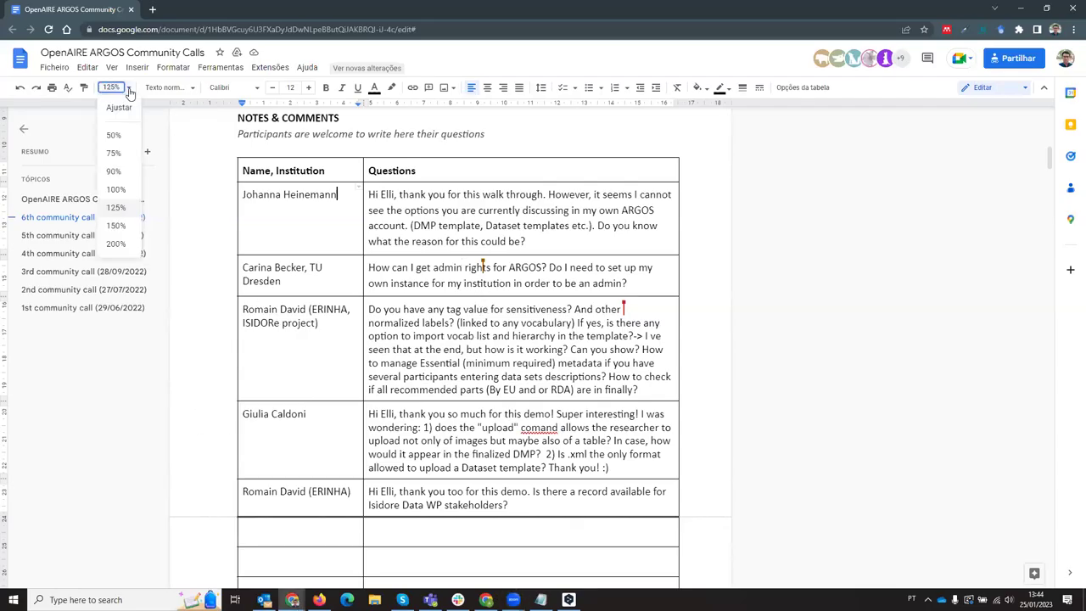
pyautogui.click(119, 226)
pyautogui.scroll(-1, 813, 350)
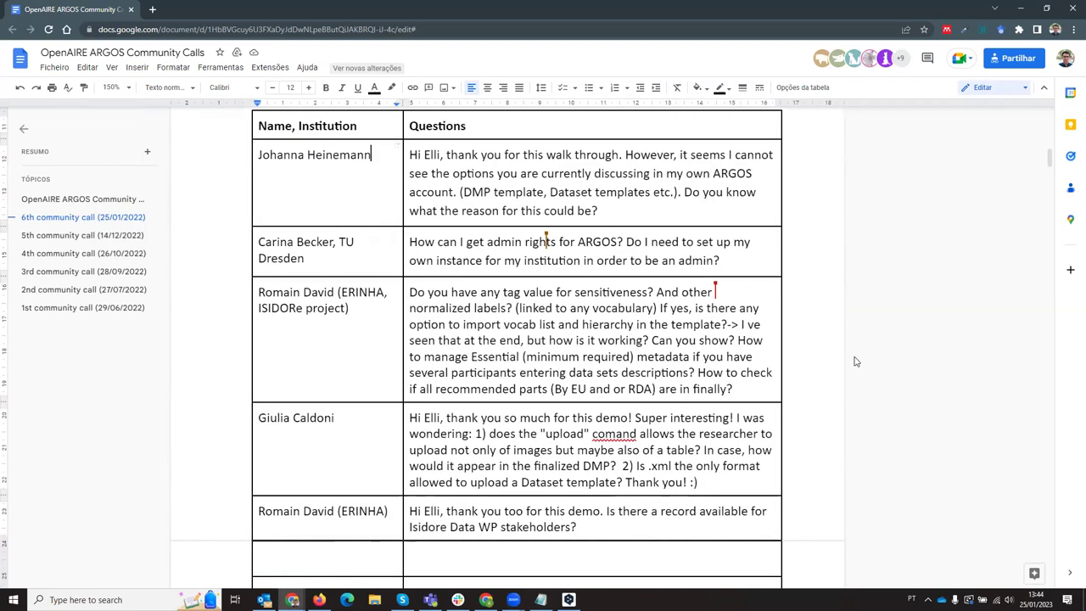
pyautogui.click(1043, 87)
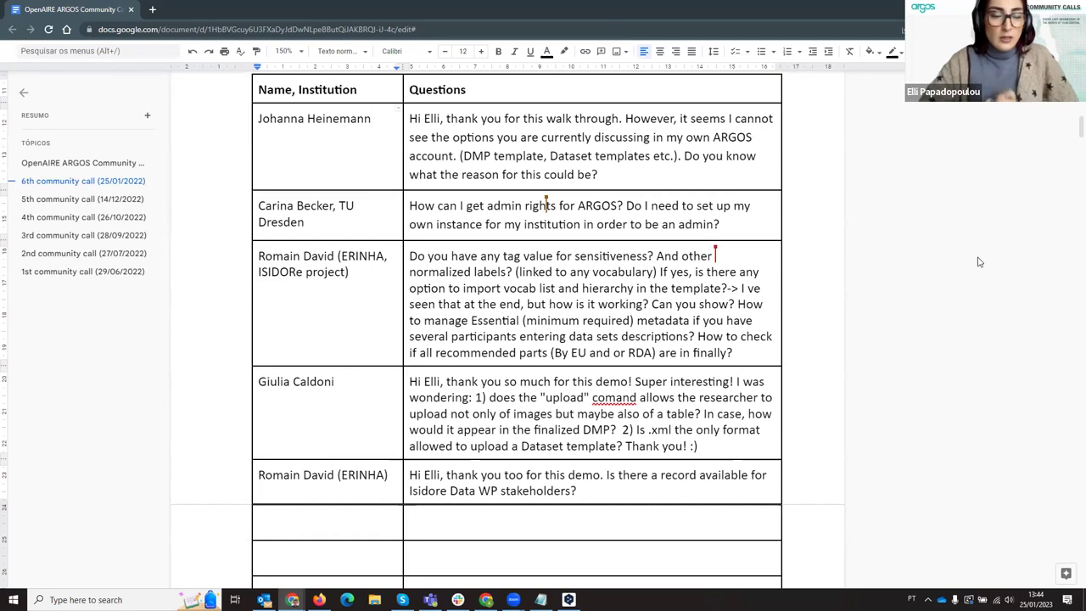
pyautogui.scroll(1, 977, 262)
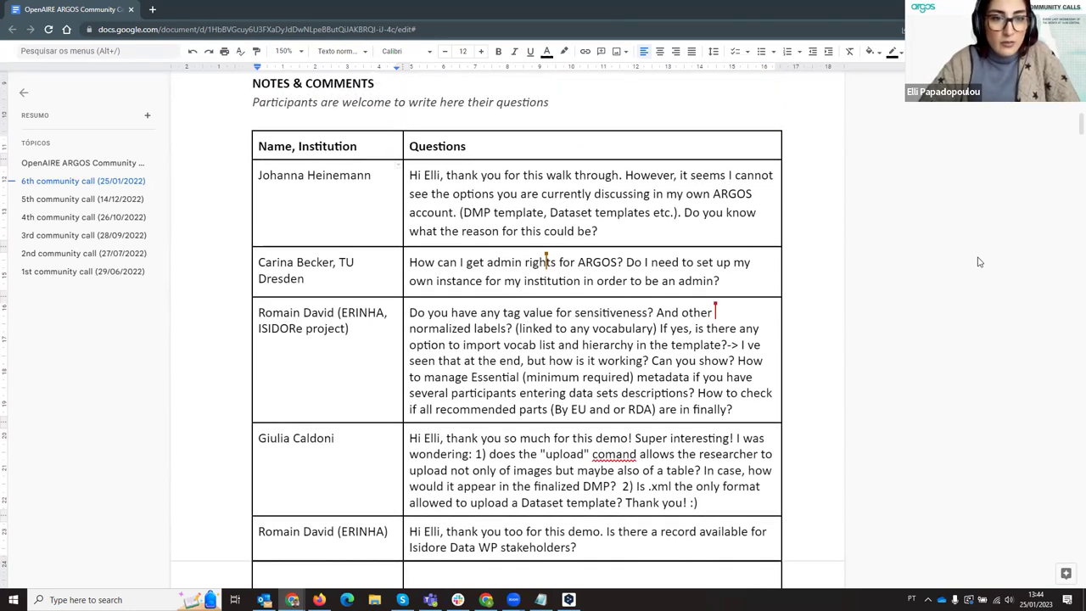